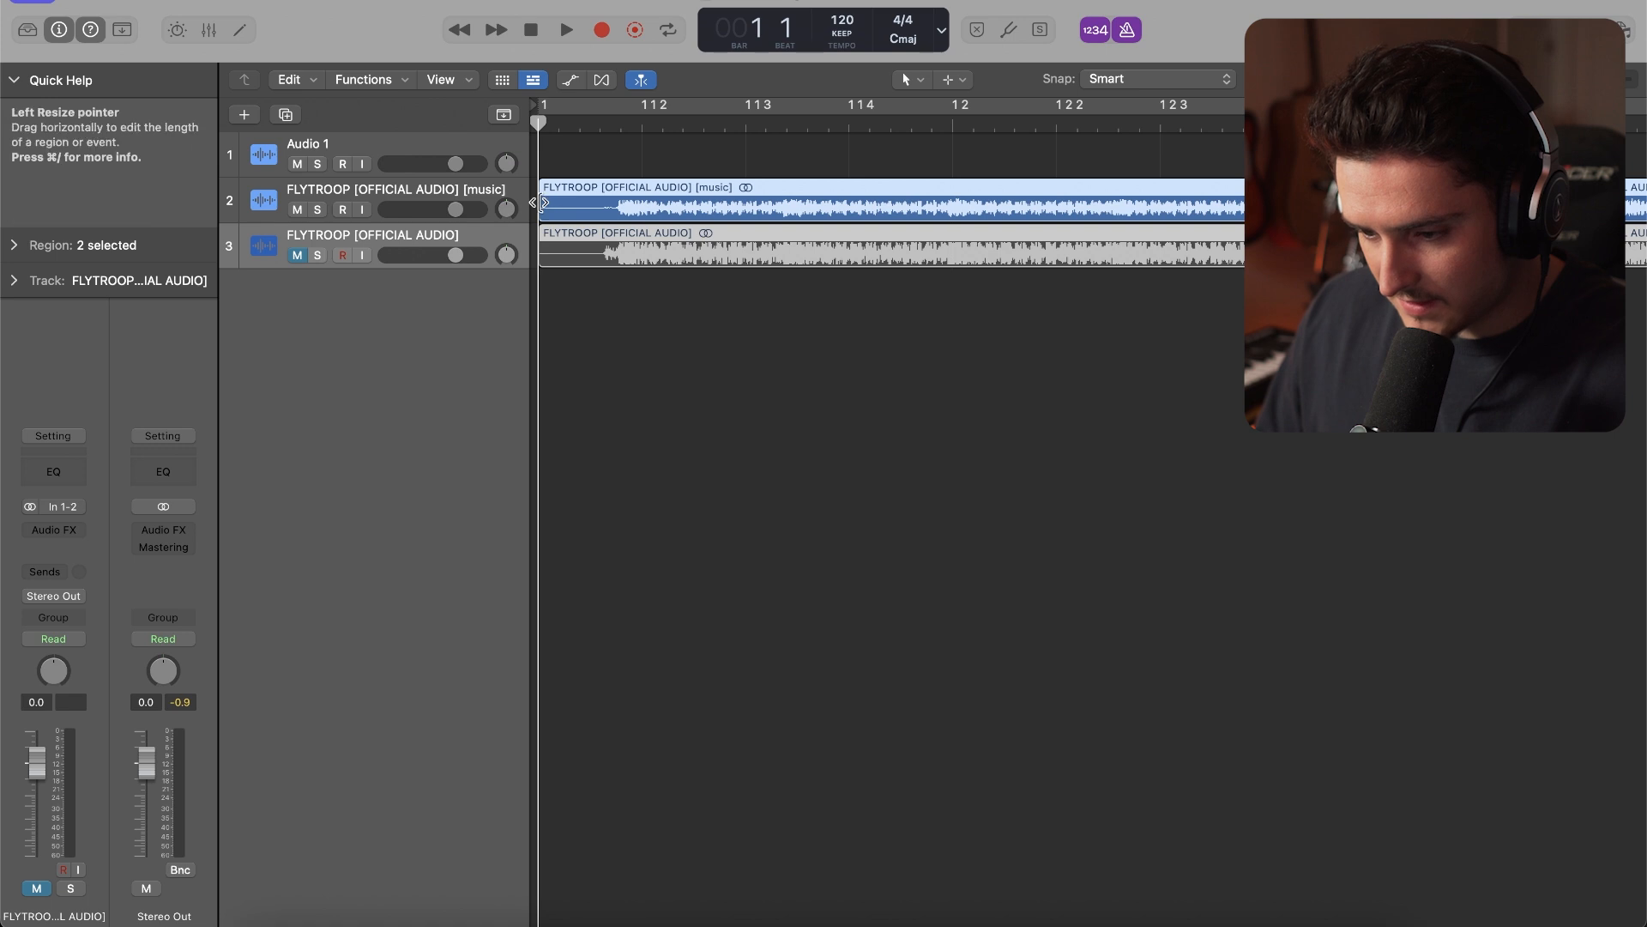
# Trim the silent start off both FLYTROOP regions and look up the song's BPM on the Key BPM Finder page in Chrome
pyautogui.moveTo(543, 200); pyautogui.dragTo(609, 203)
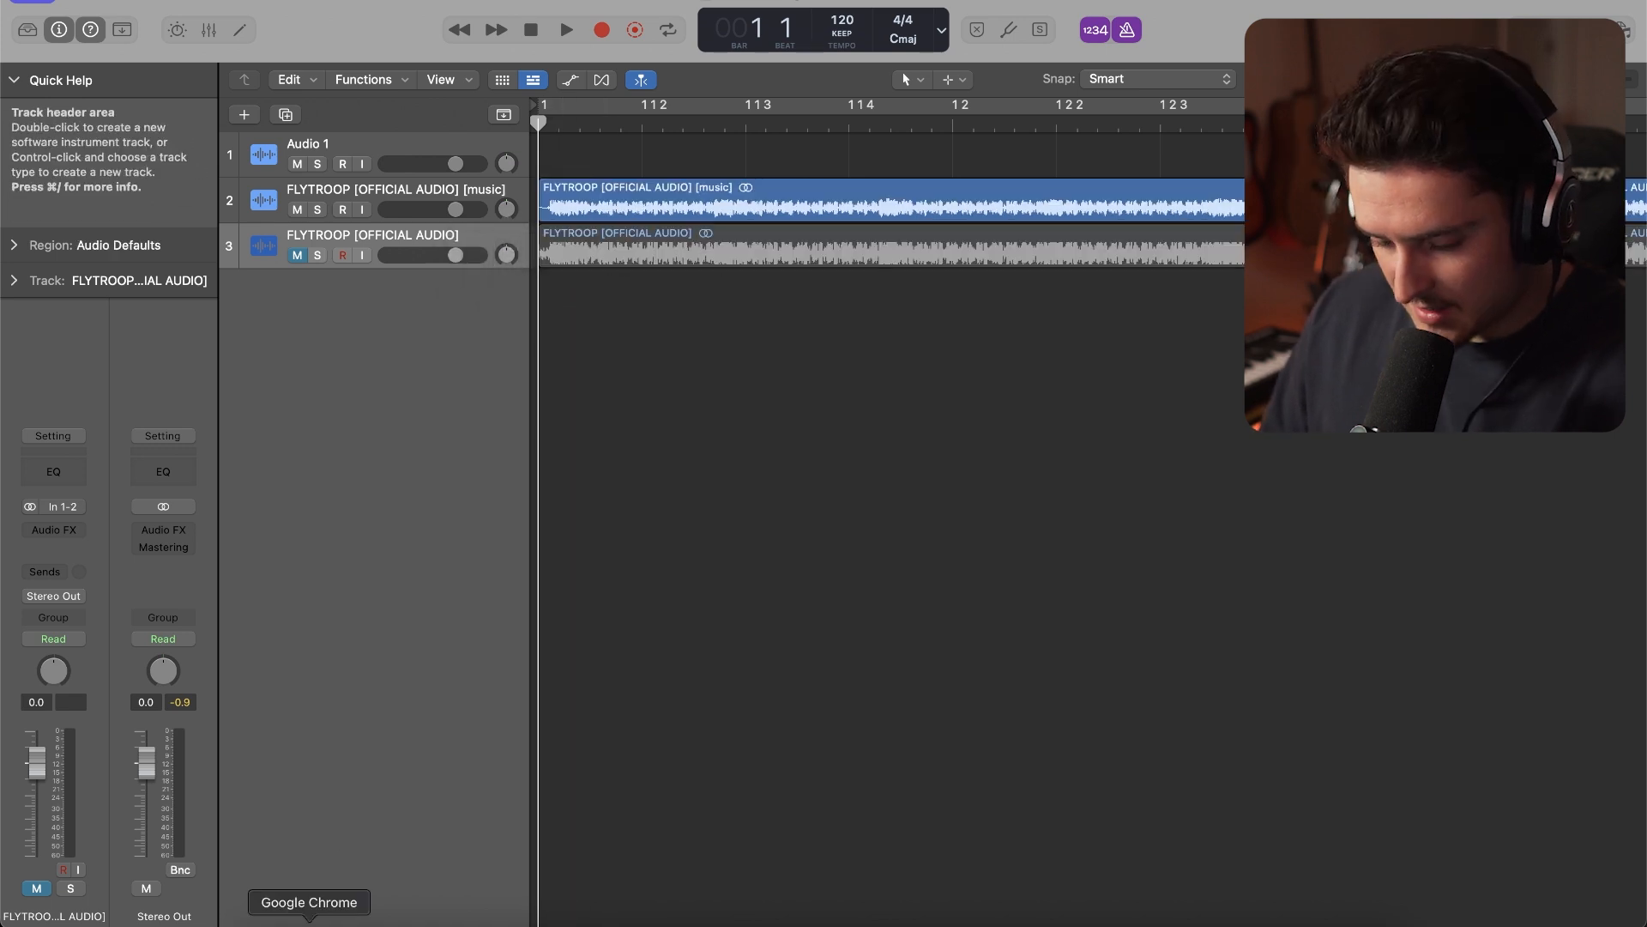
pyautogui.click(309, 924)
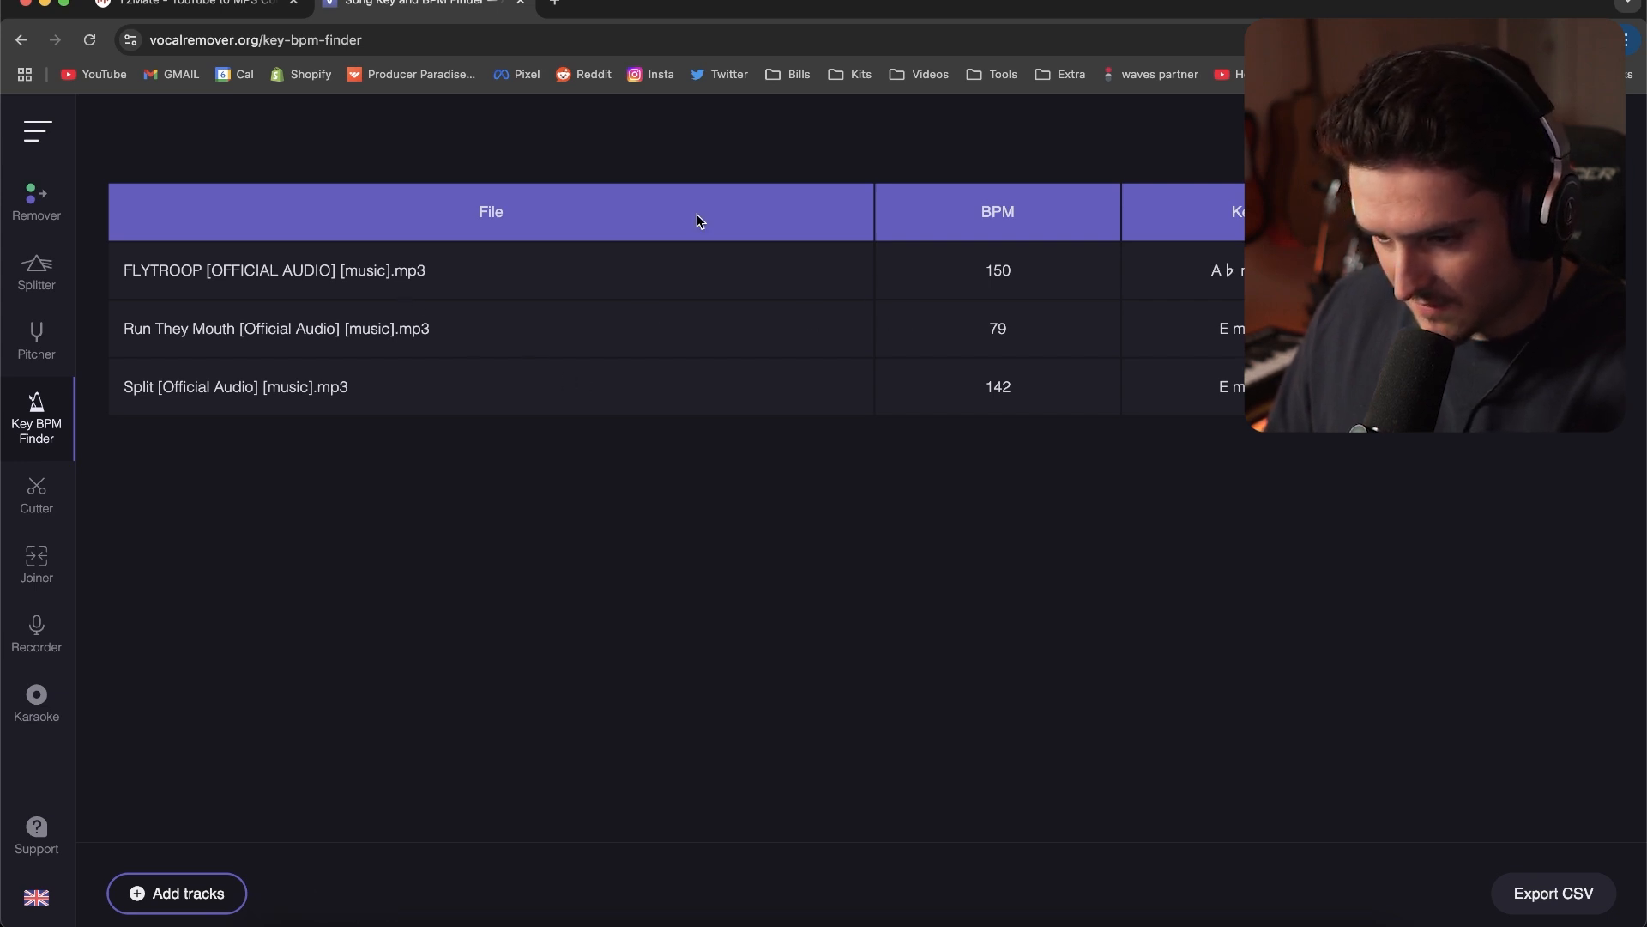
pyautogui.click(47, 3)
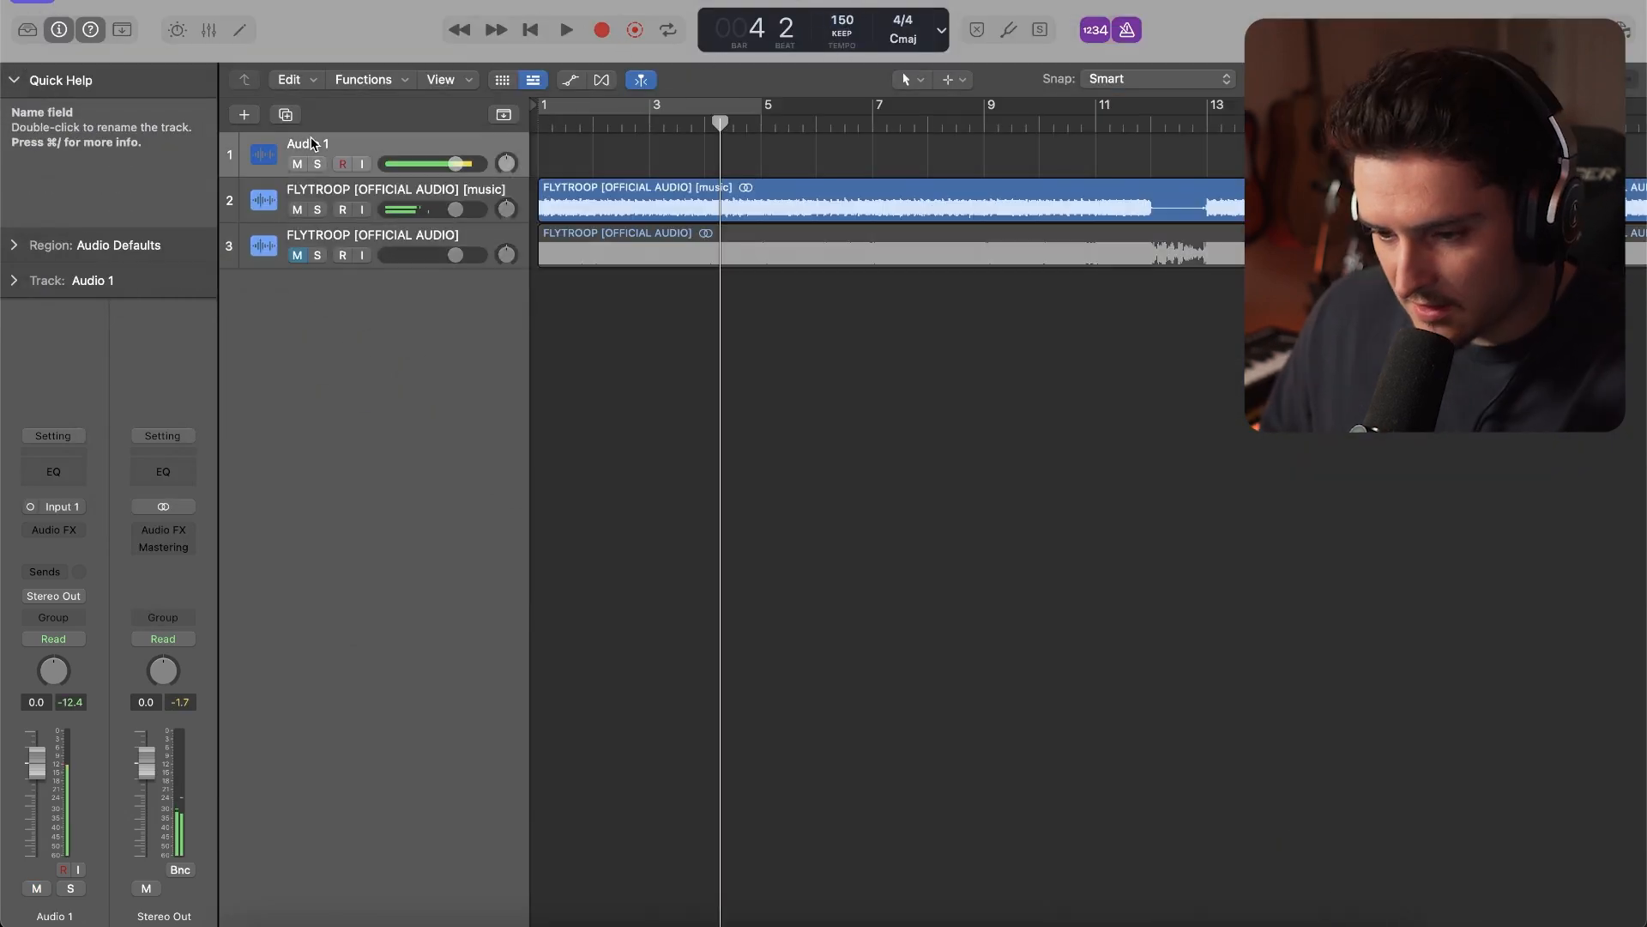
# Move the Audio 1 track below the two FLYTROOP tracks and rename it Flytroop
pyautogui.moveTo(311, 136); pyautogui.dragTo(318, 272)
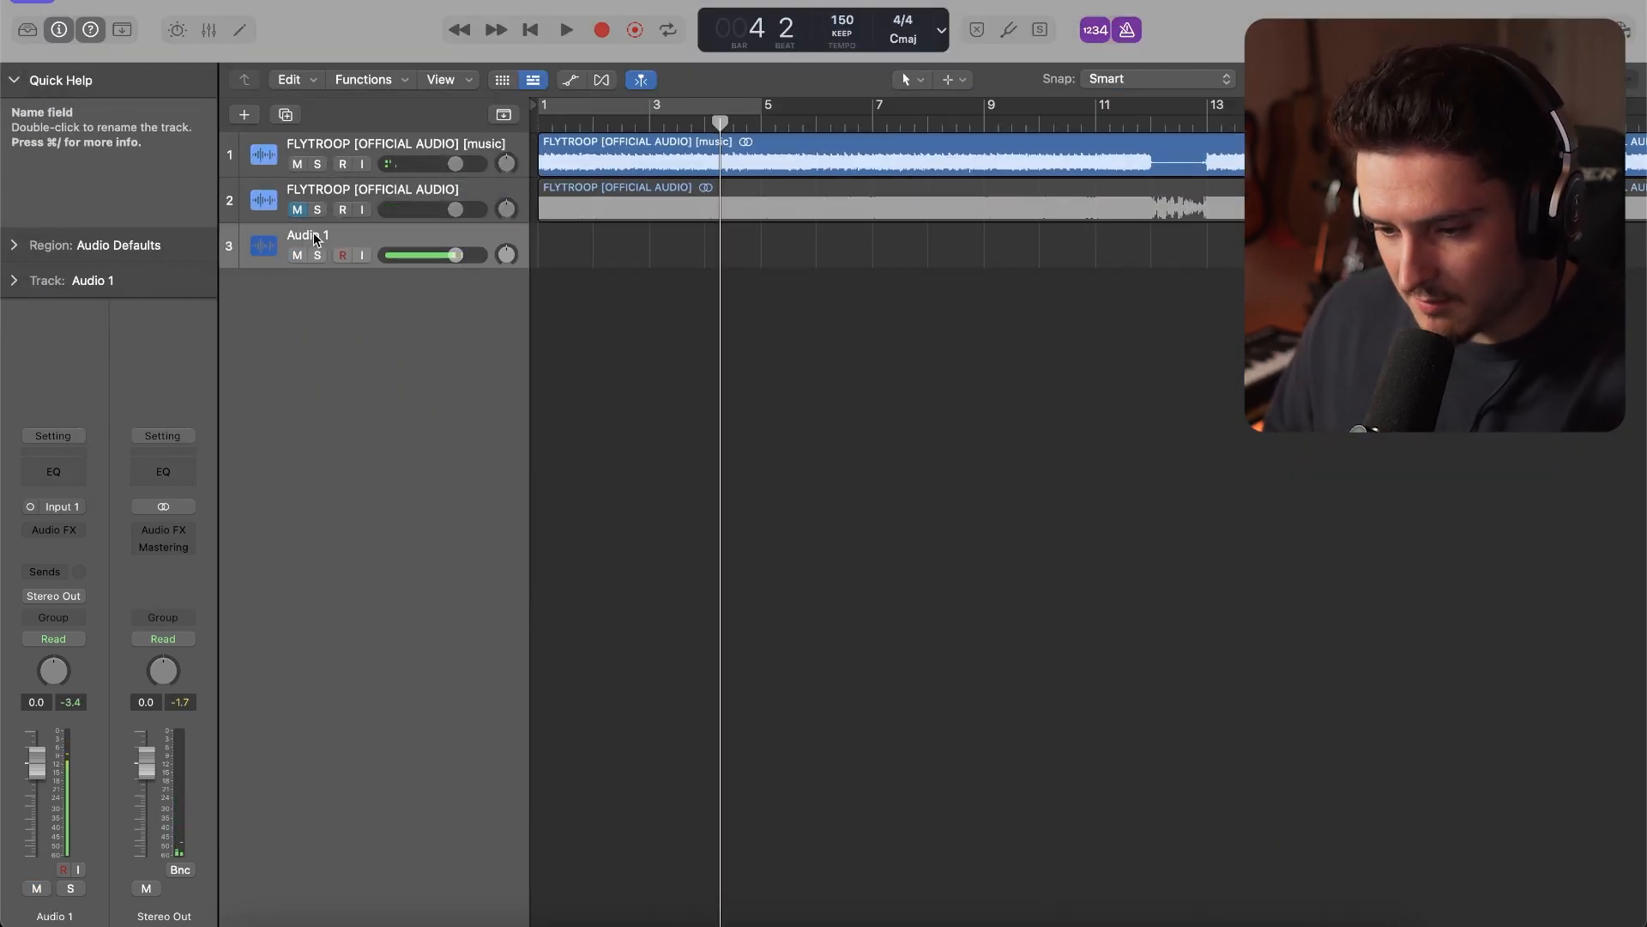
pyautogui.doubleClick(312, 234)
pyautogui.write('Flytroop')
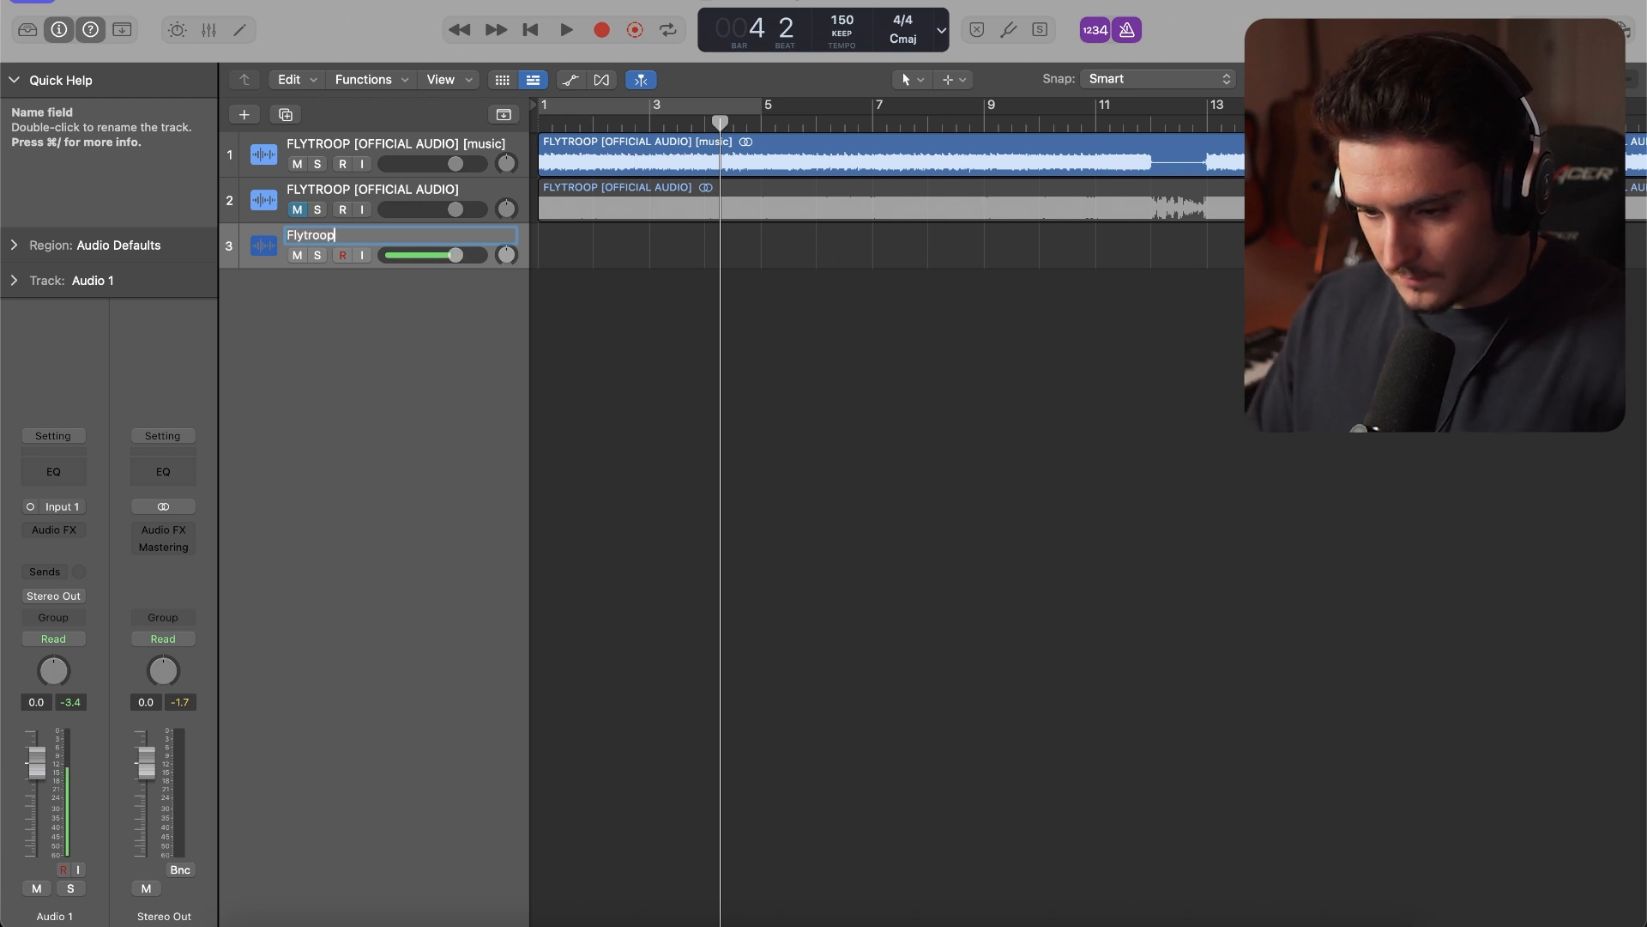
pyautogui.press('Return')
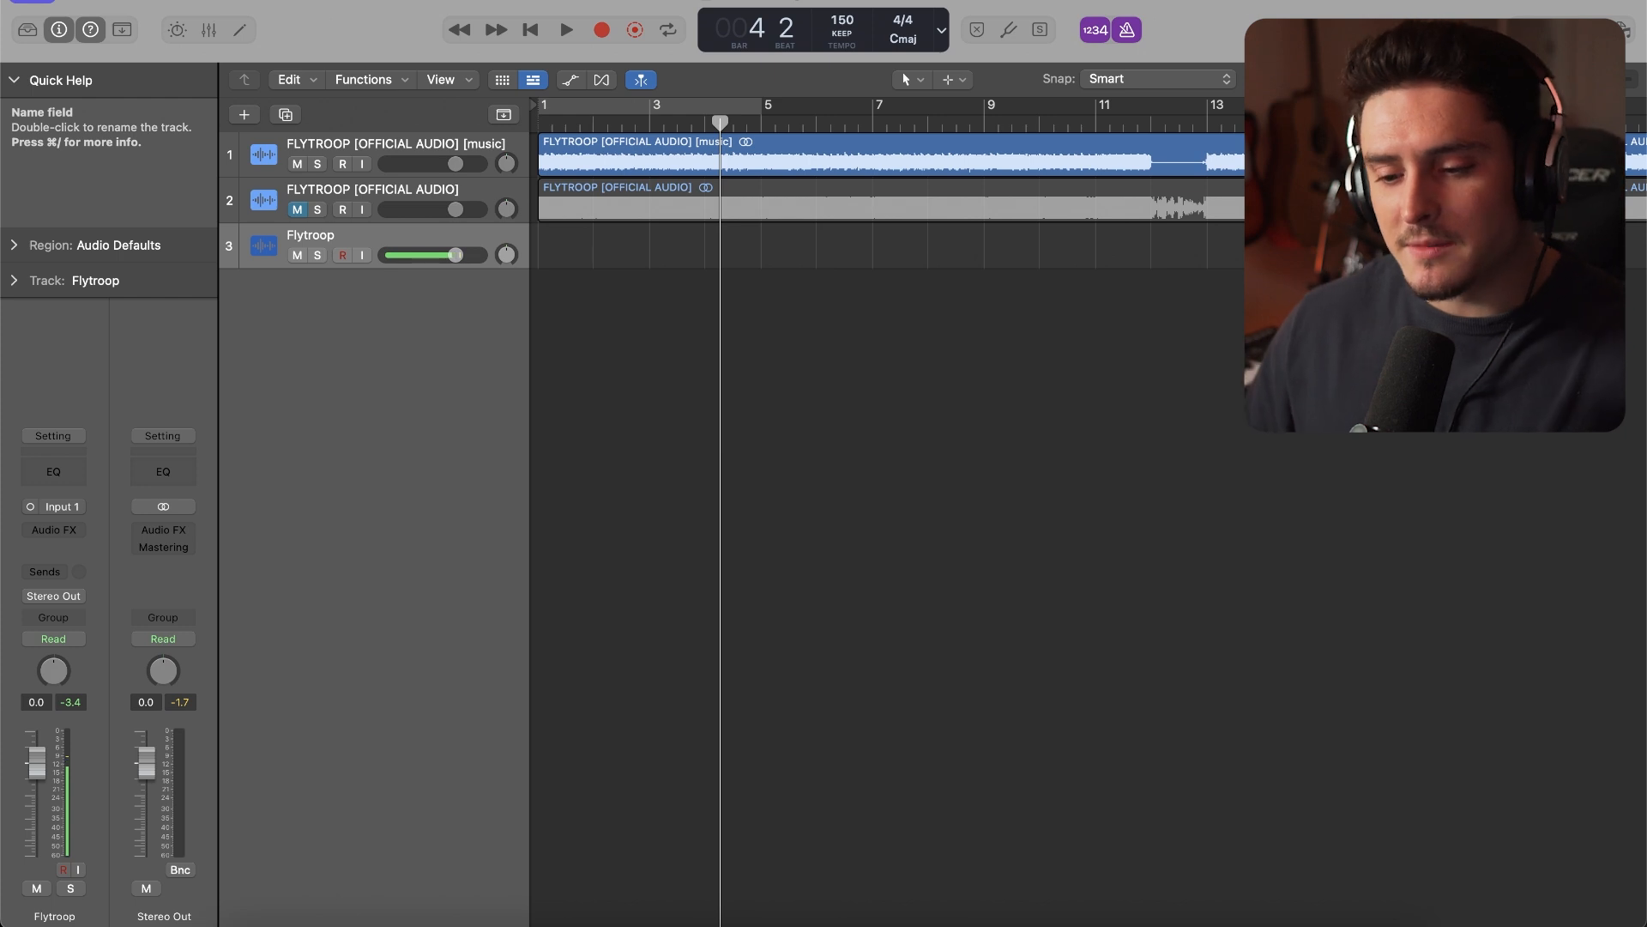
# Insert the mono version of Auto-Tune Pro as an audio effect on the Flytroop track
pyautogui.click(61, 530)
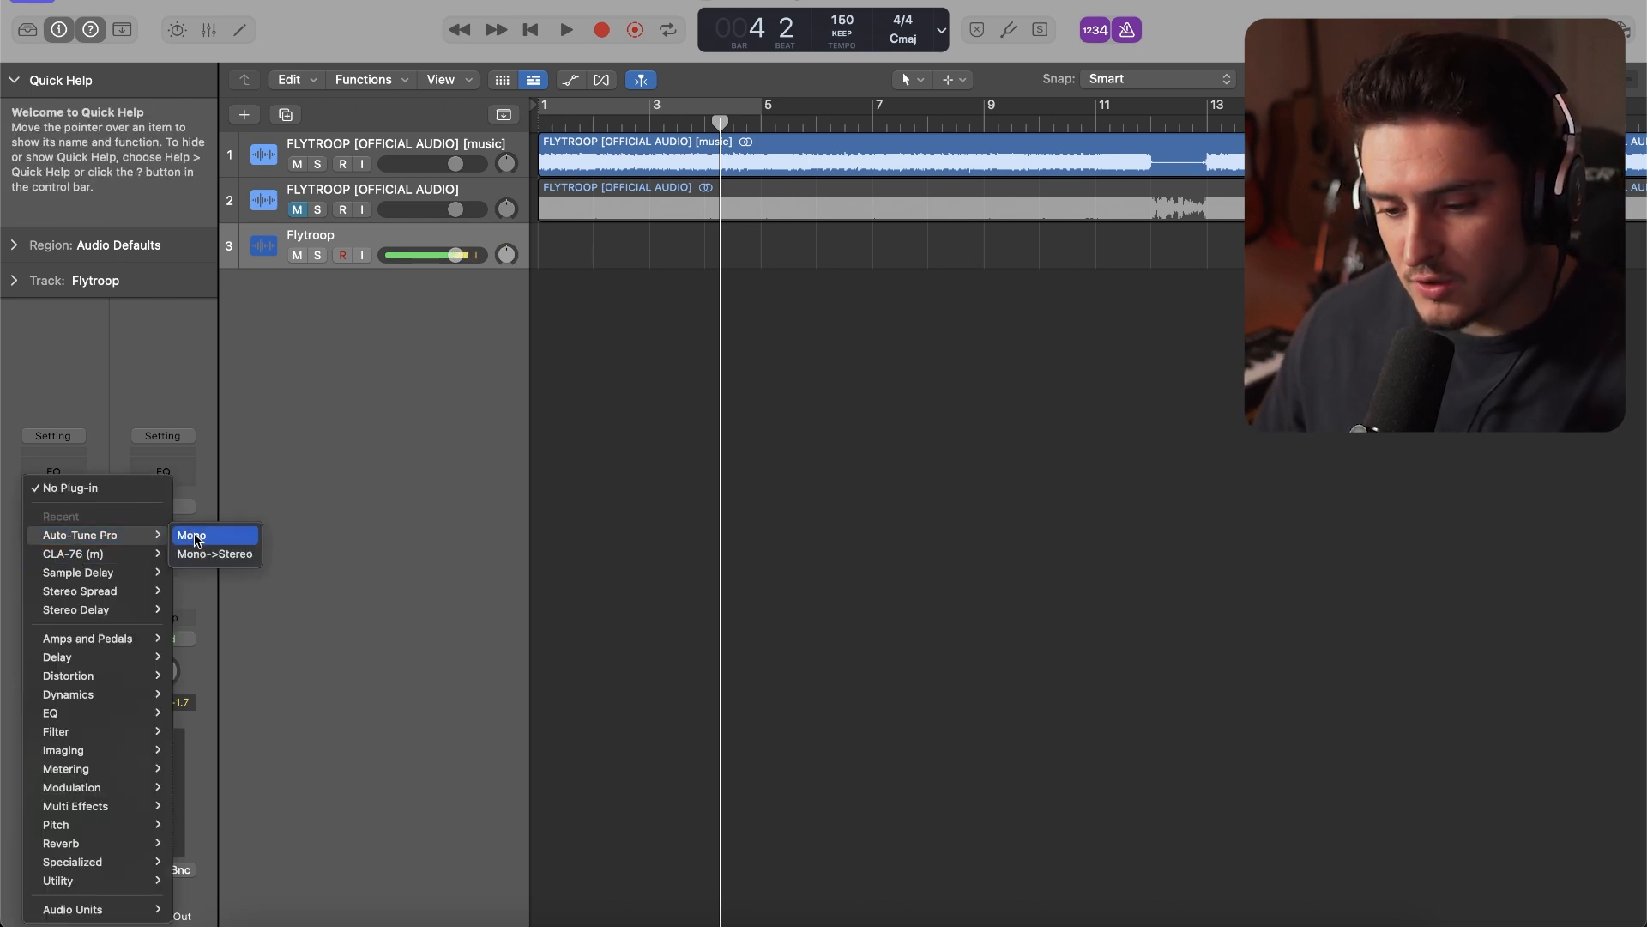
pyautogui.click(194, 538)
pyautogui.moveTo(878, 206); pyautogui.dragTo(775, 204)
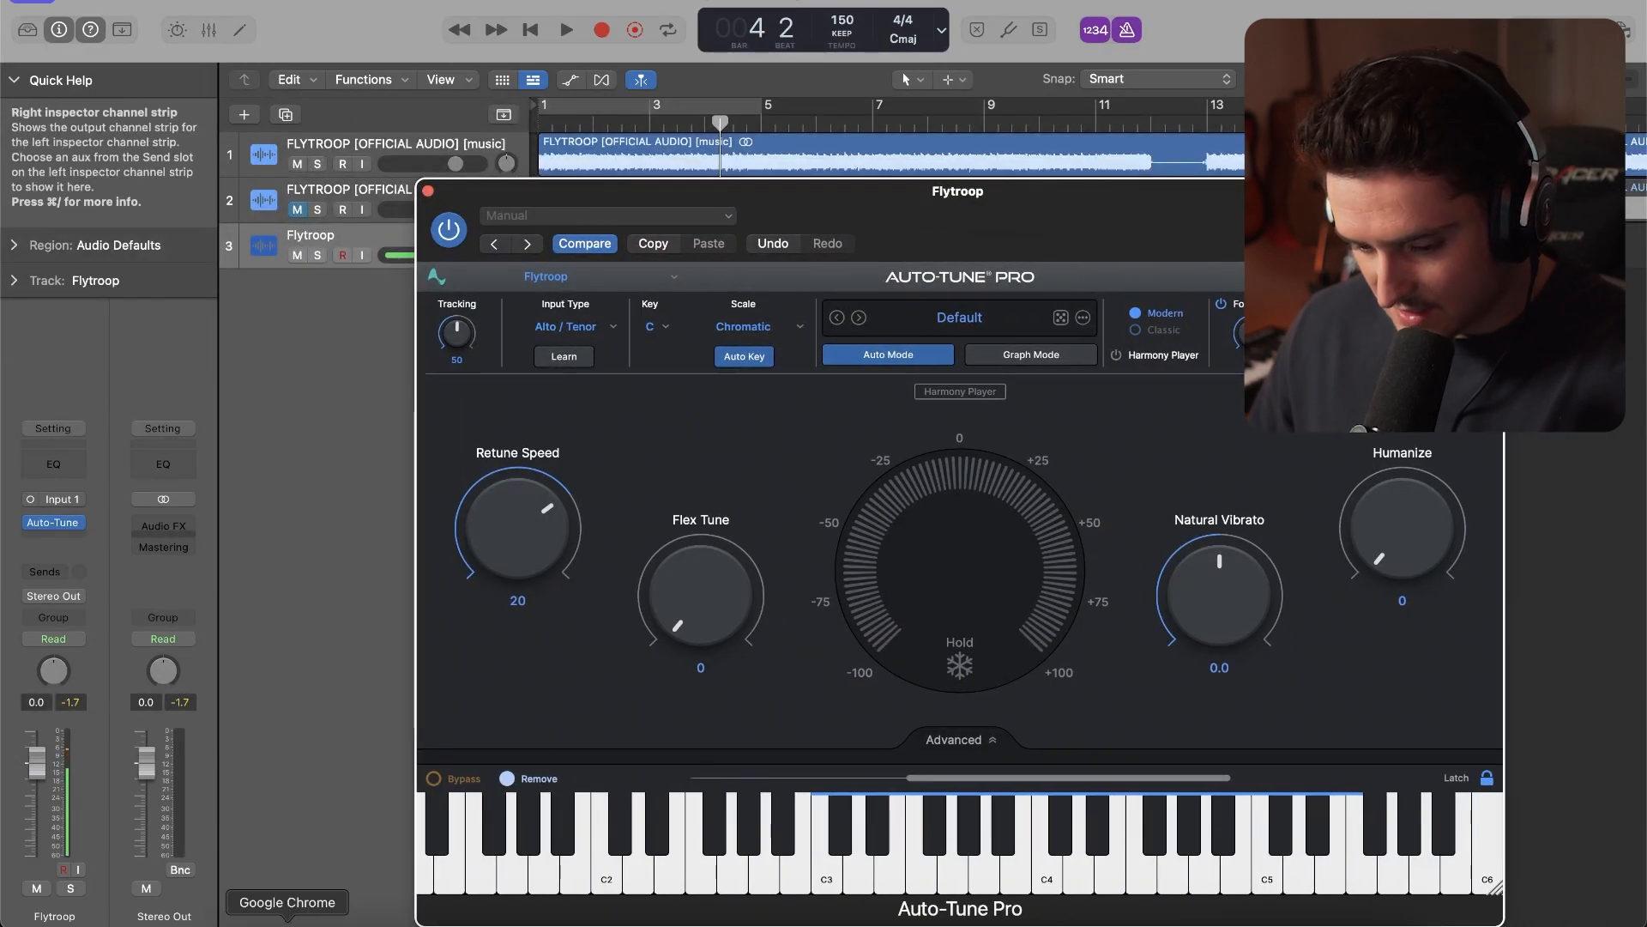
# Look up the key of the FLYTROOP instrumental on the Key BPM Finder page in Chrome, and return to Logic Pro
pyautogui.click(301, 920)
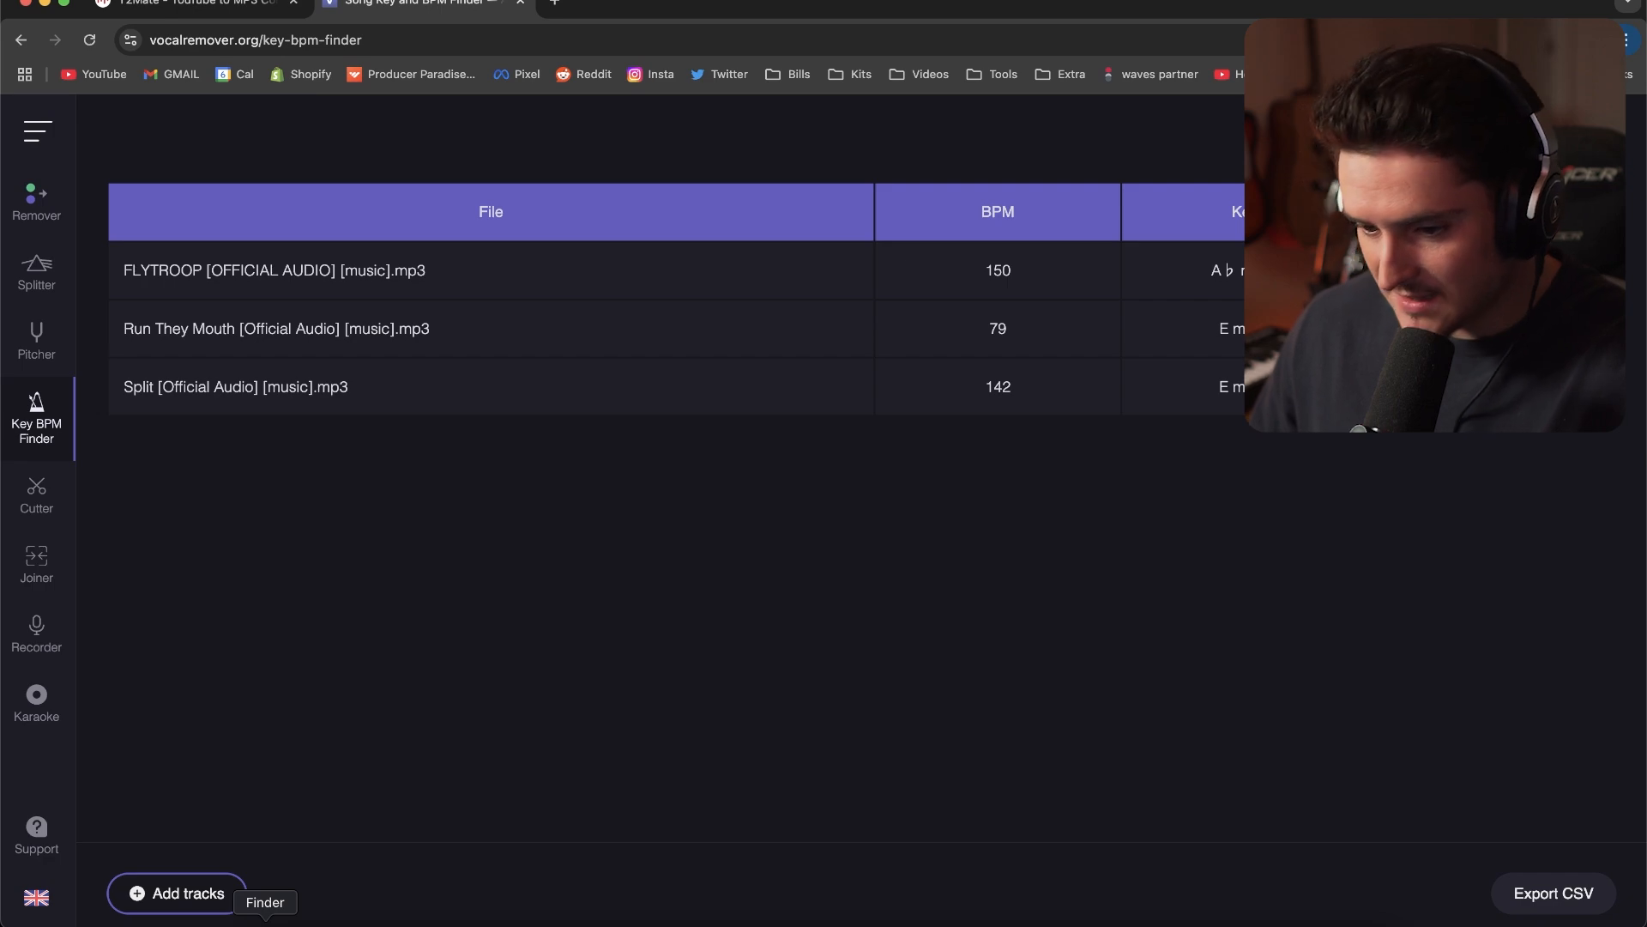
pyautogui.click(265, 919)
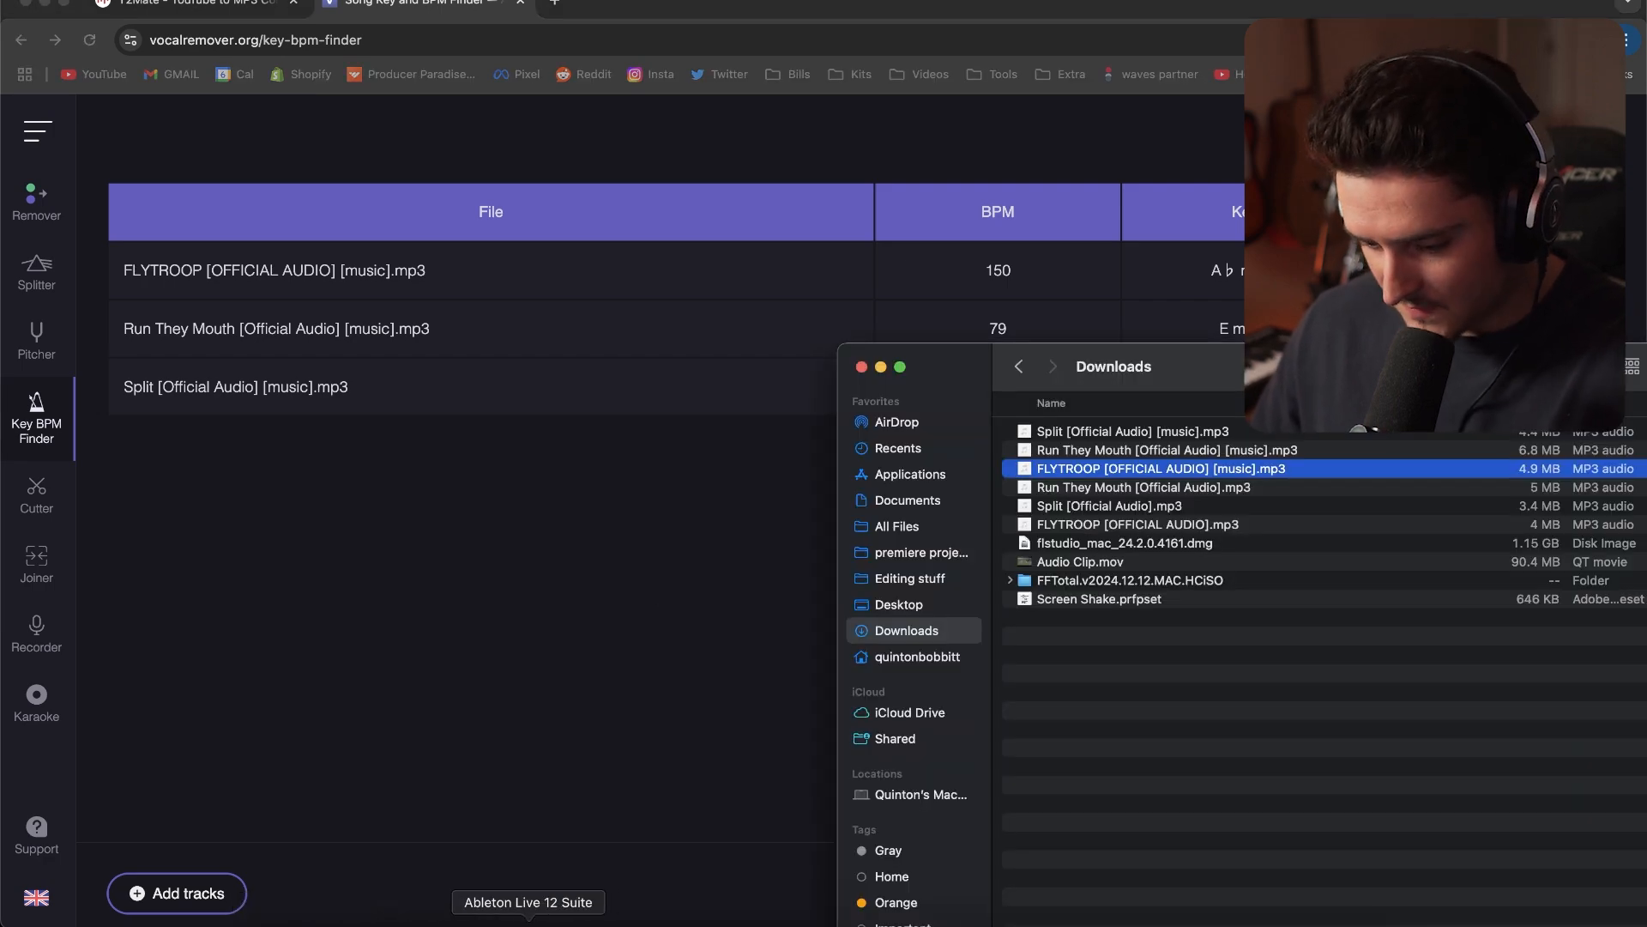
pyautogui.click(615, 920)
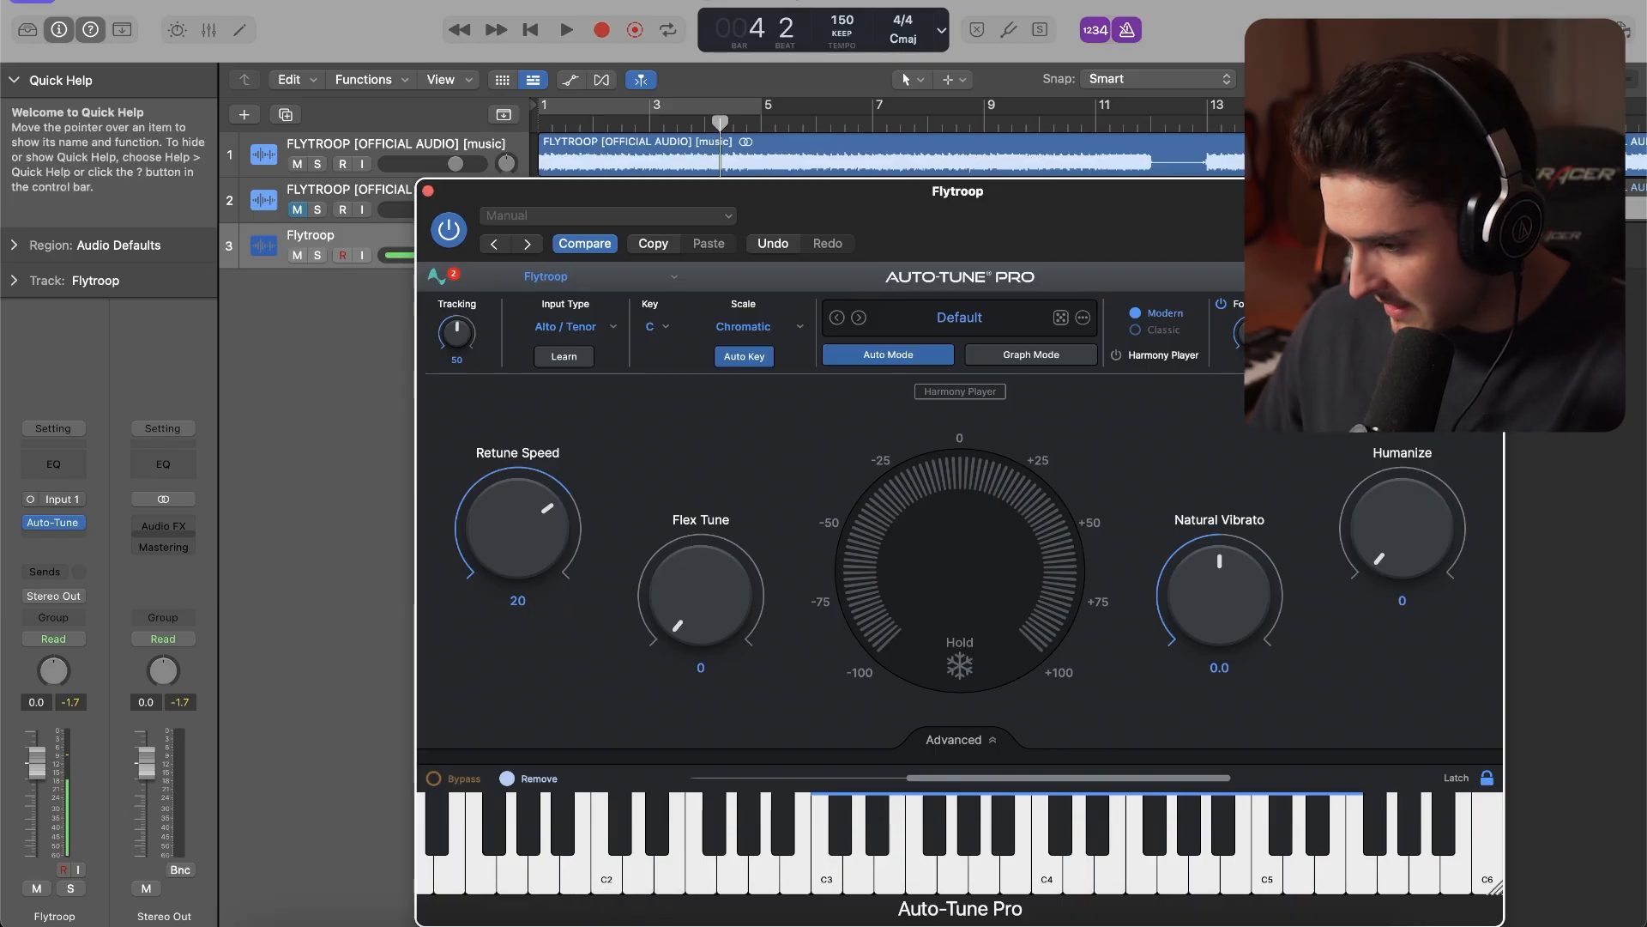
# Enable Use Low Latency in Auto-Tune Pro and set its key to G# and scale to Minor
pyautogui.click(1465, 276)
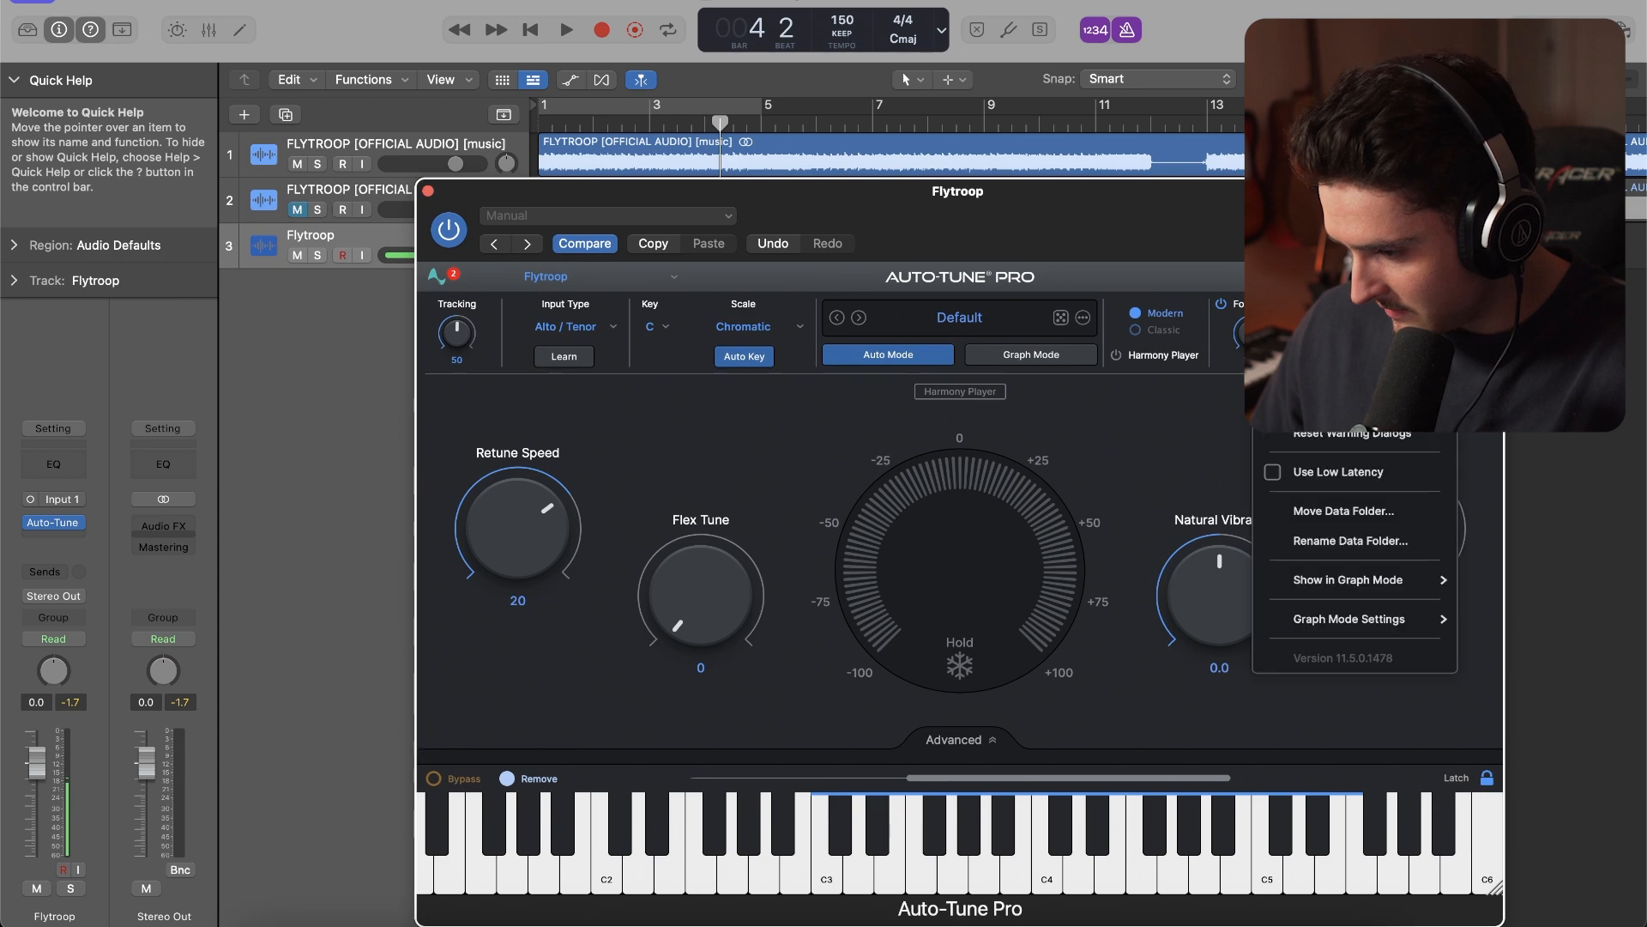
pyautogui.click(1275, 478)
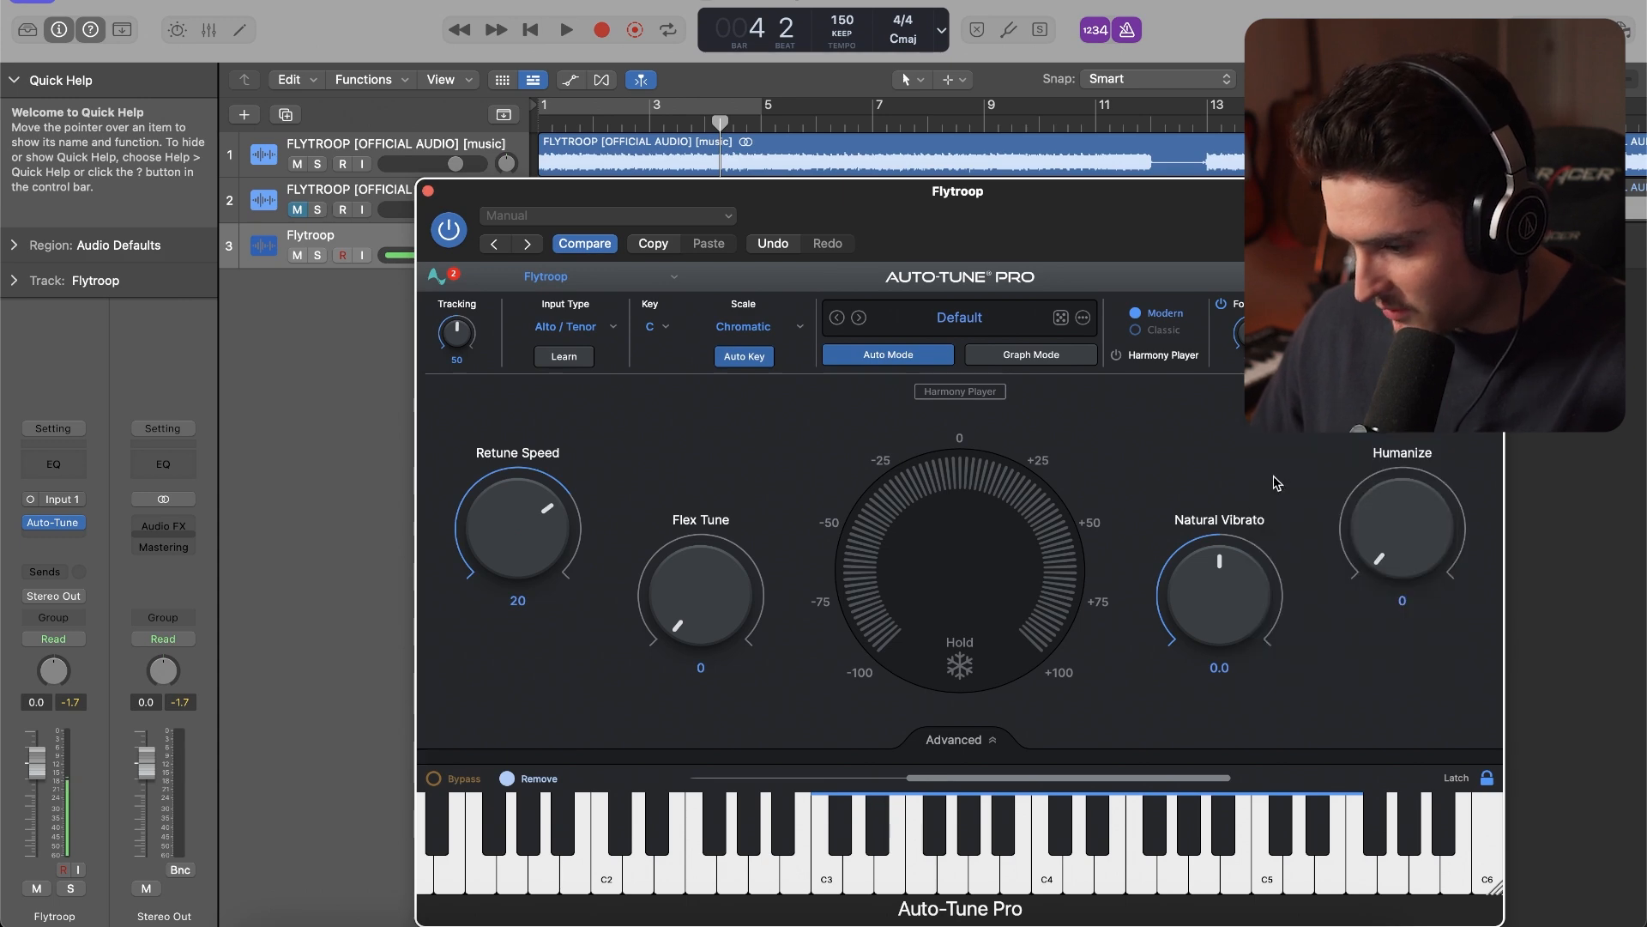
pyautogui.click(655, 332)
pyautogui.click(661, 591)
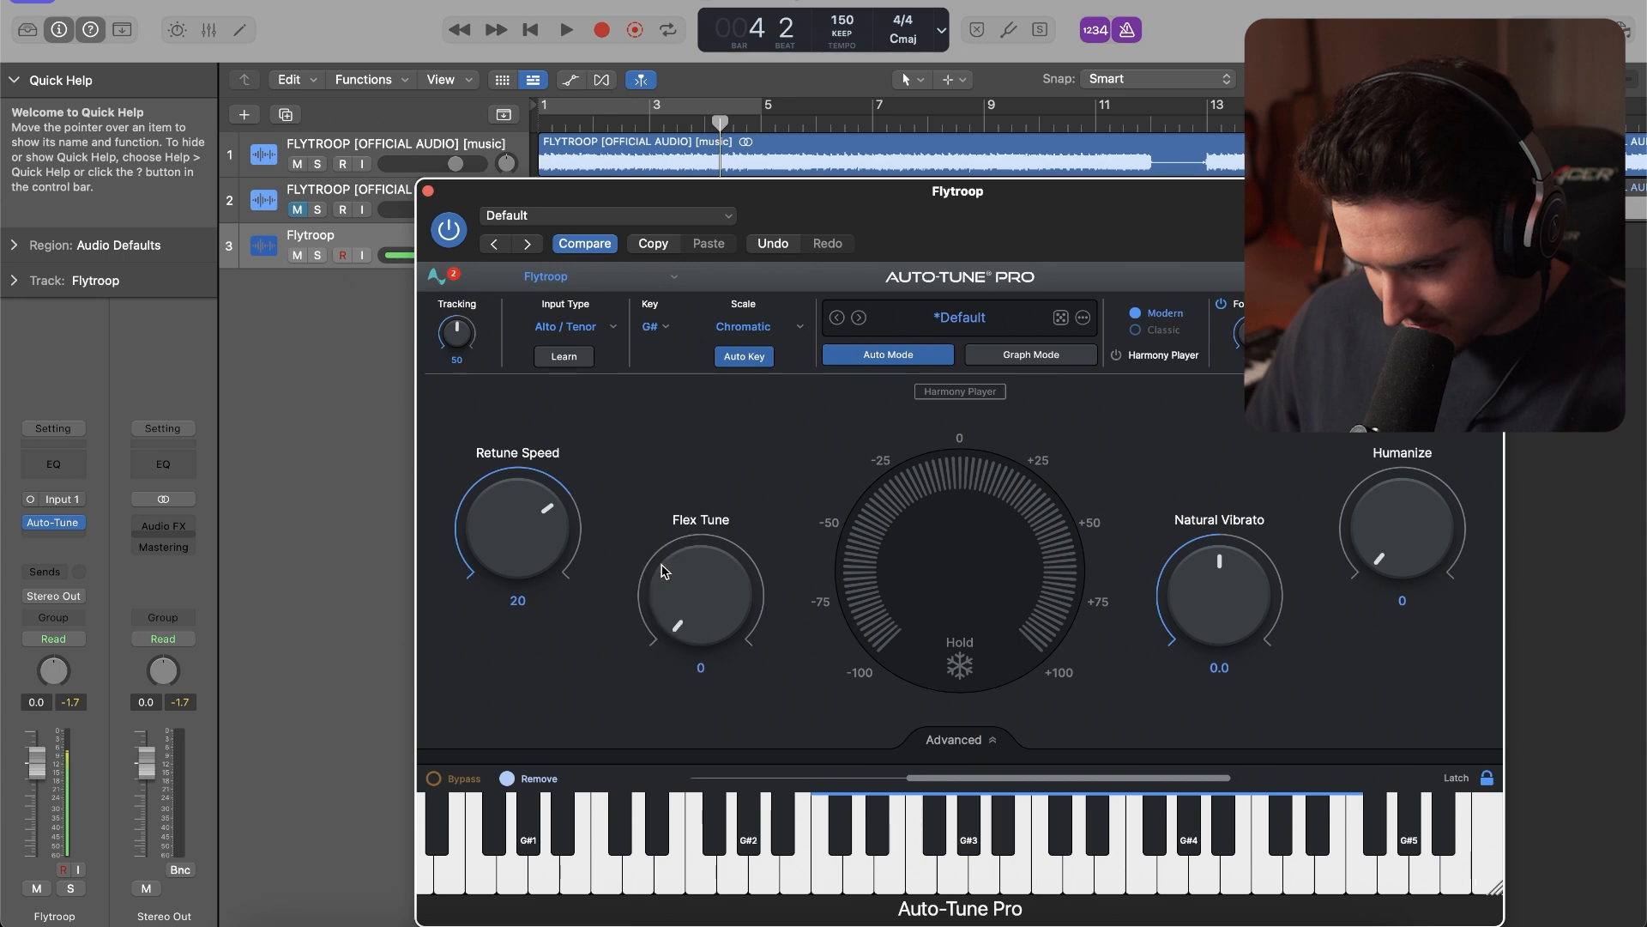
pyautogui.click(743, 327)
pyautogui.click(739, 304)
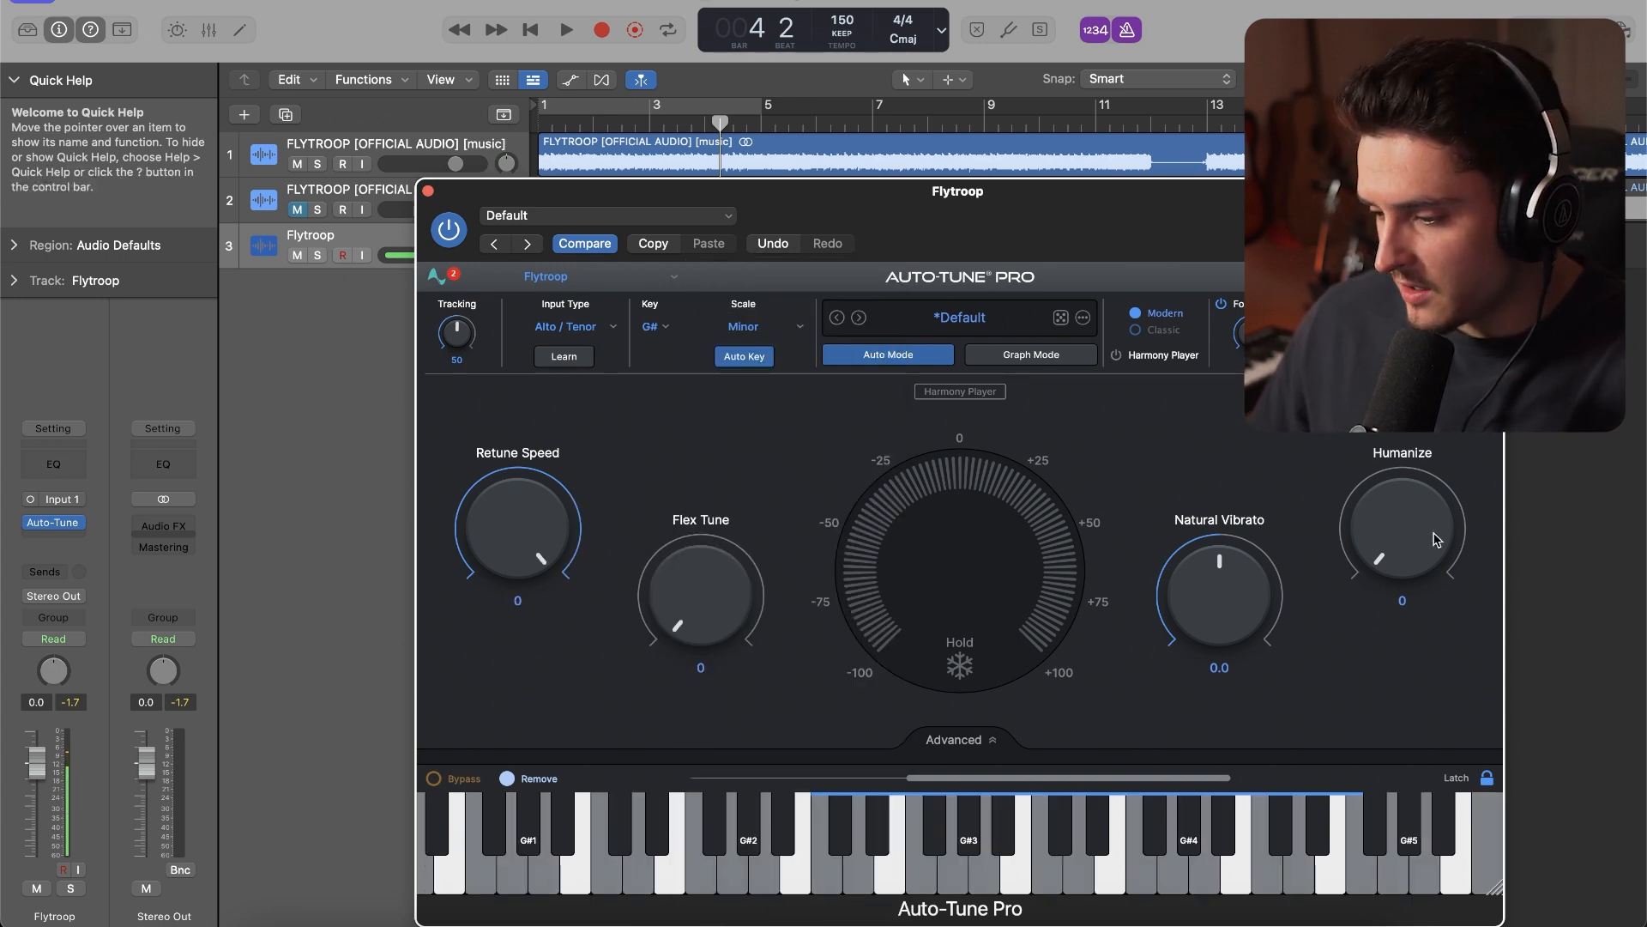
pyautogui.click(428, 190)
# Insert the Waves NS1 (m) noise suppressor on the Flytroop track and set its suppression level to 29
pyautogui.click(66, 536)
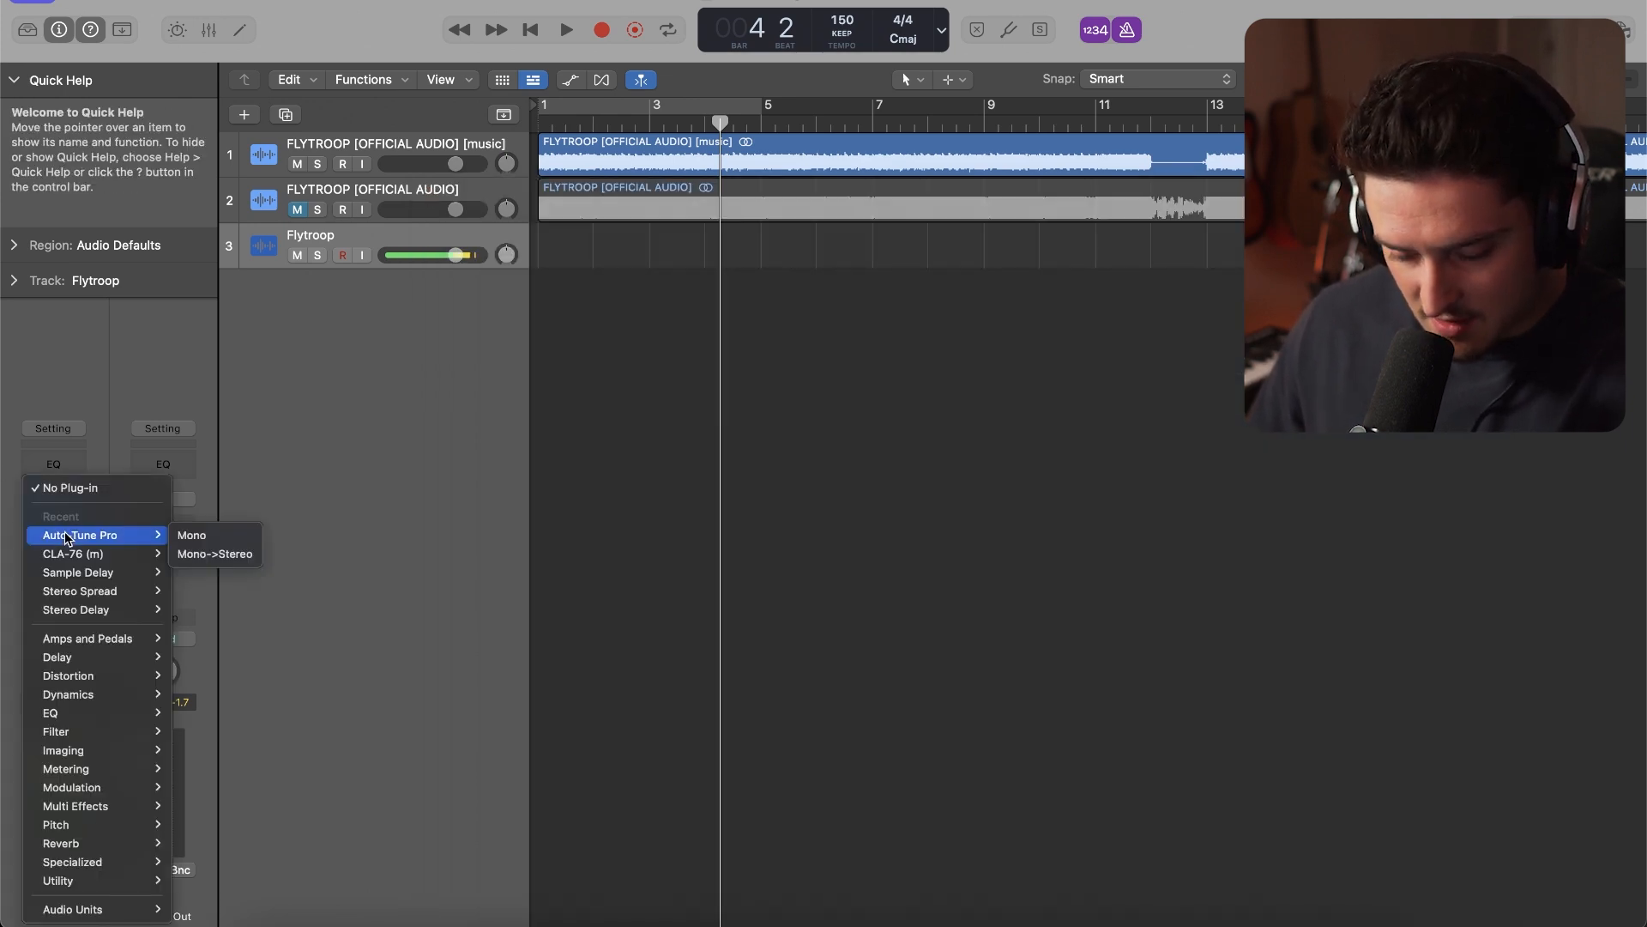
pyautogui.moveTo(140, 915)
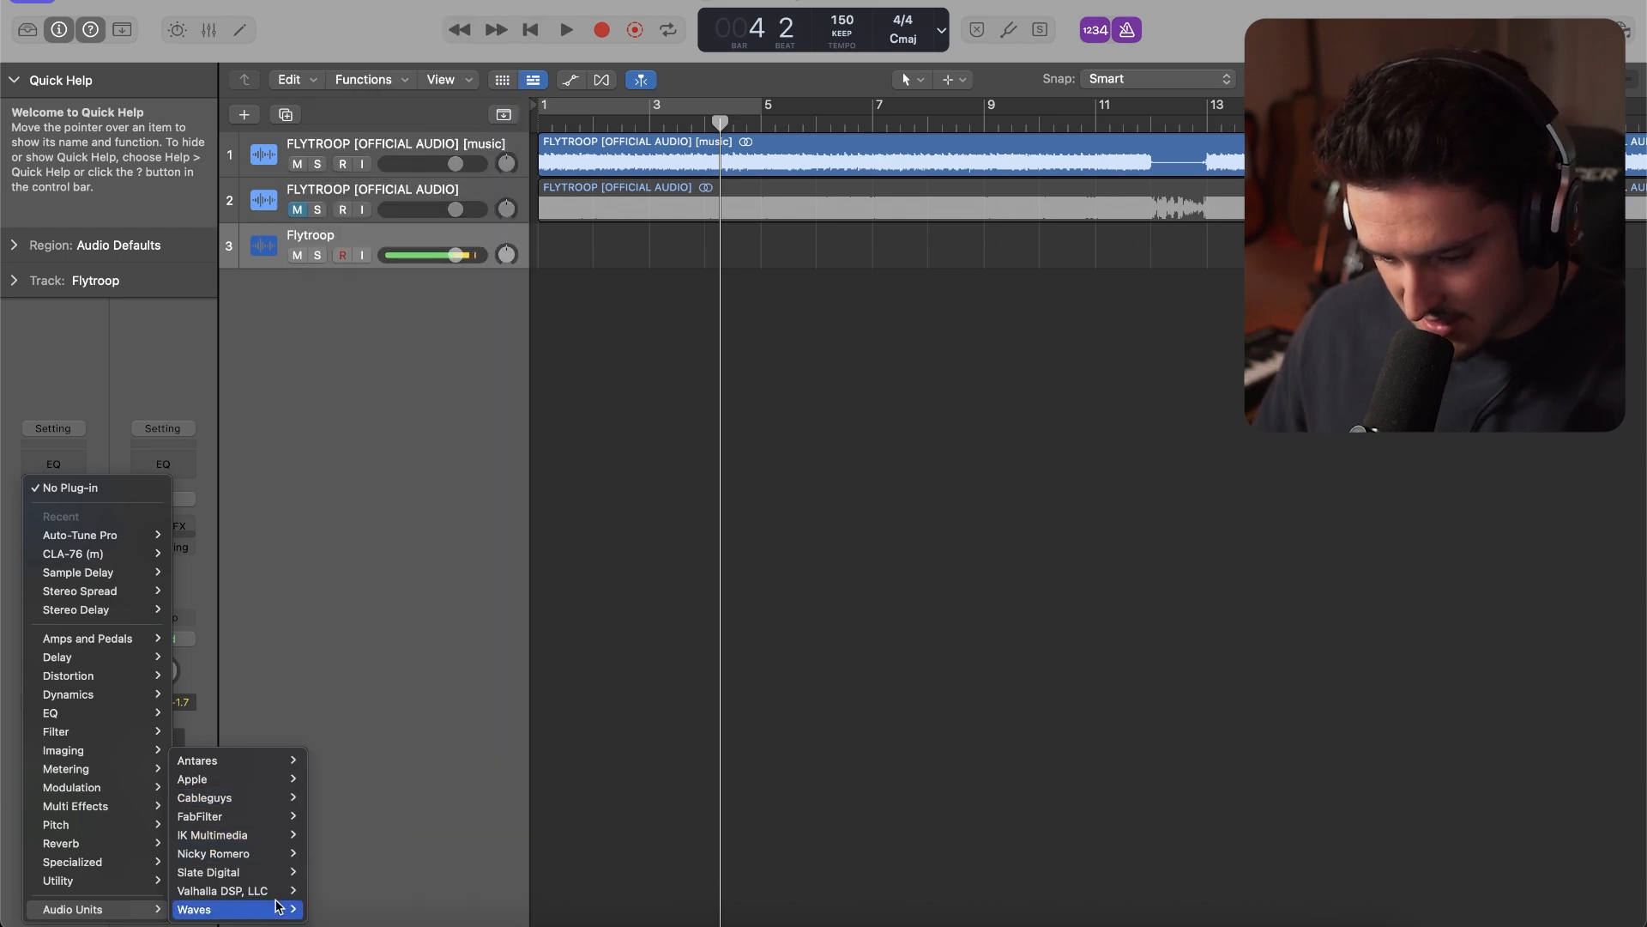
pyautogui.moveTo(280, 908)
pyautogui.scroll(-10, 401, 822)
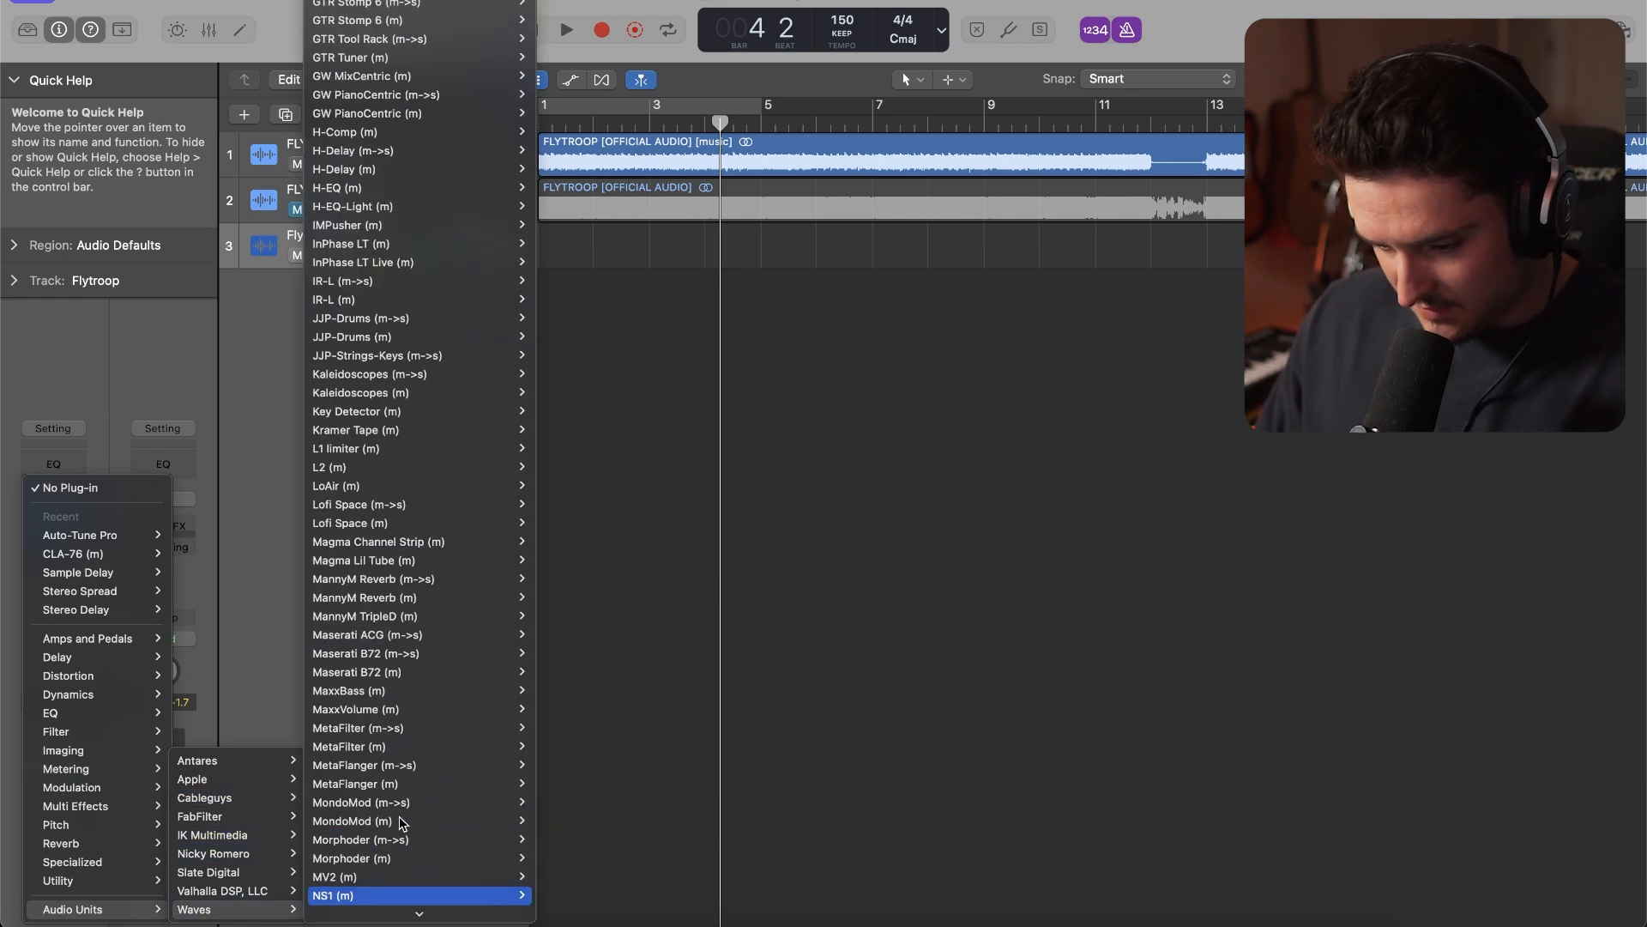
pyautogui.click(392, 893)
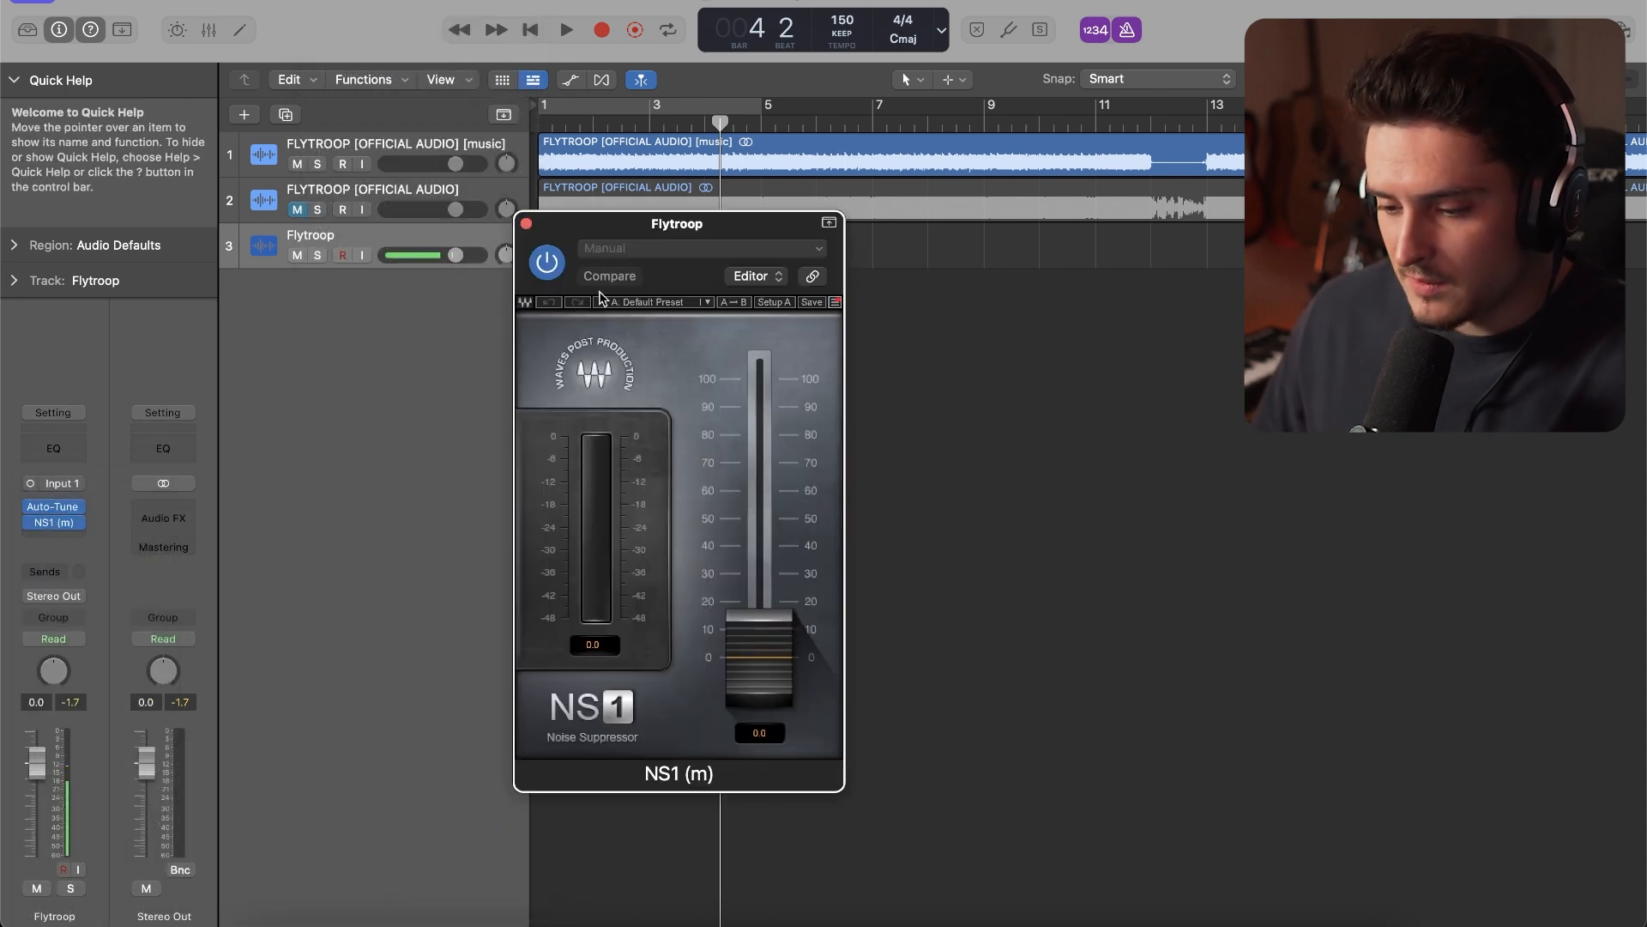
pyautogui.moveTo(798, 689); pyautogui.dragTo(798, 608)
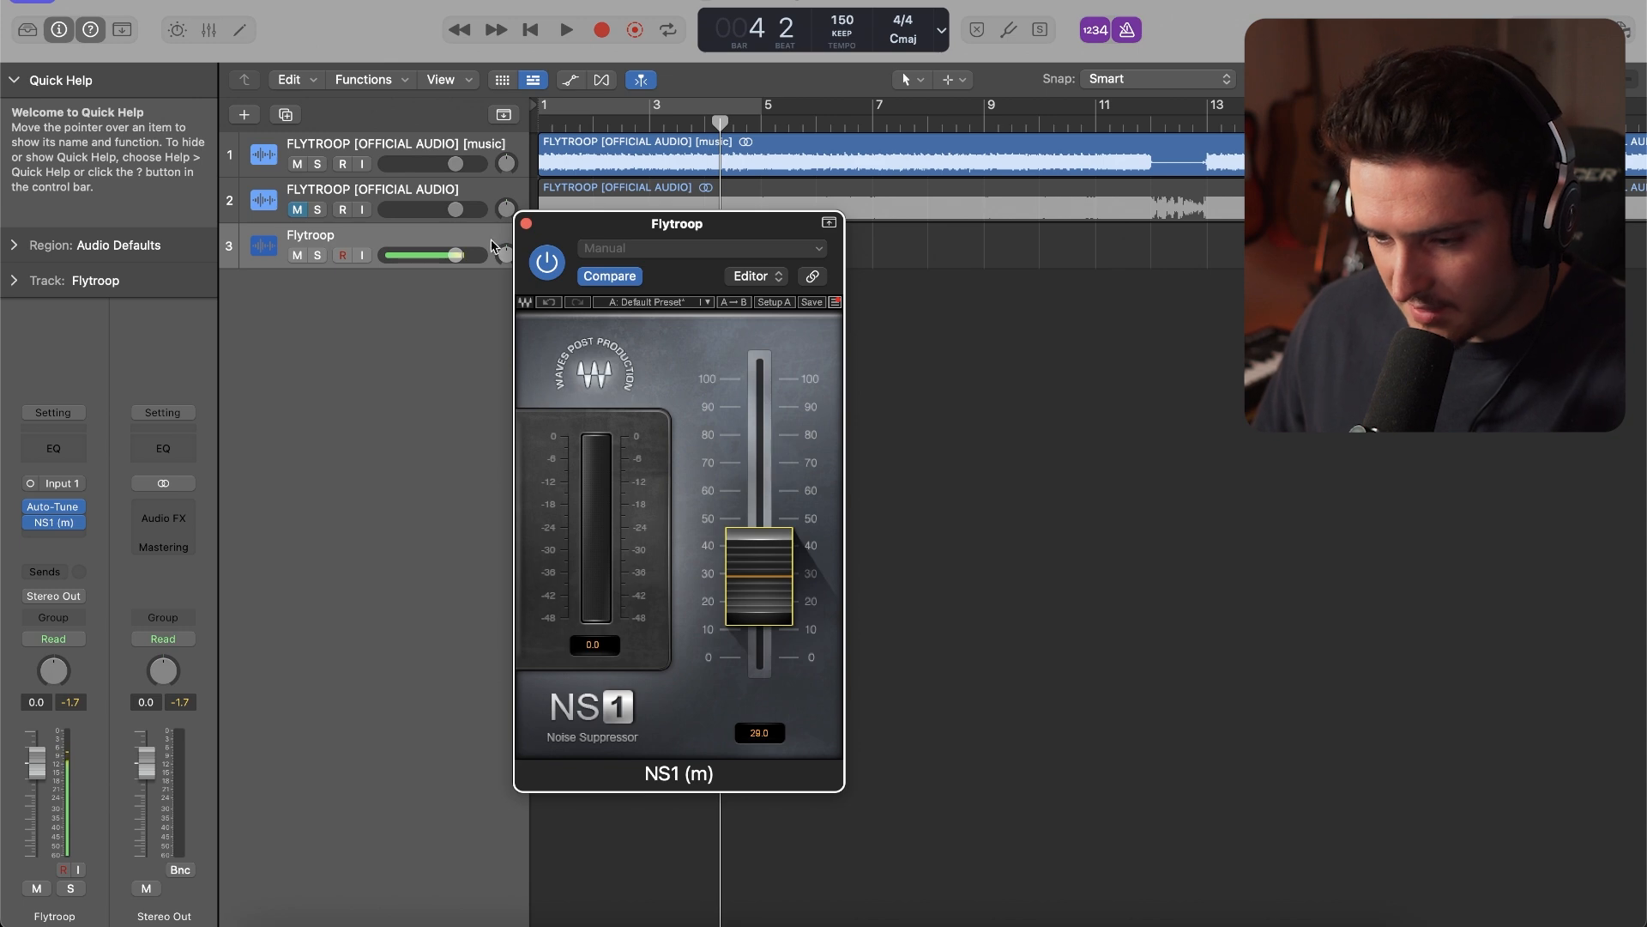
pyautogui.click(526, 224)
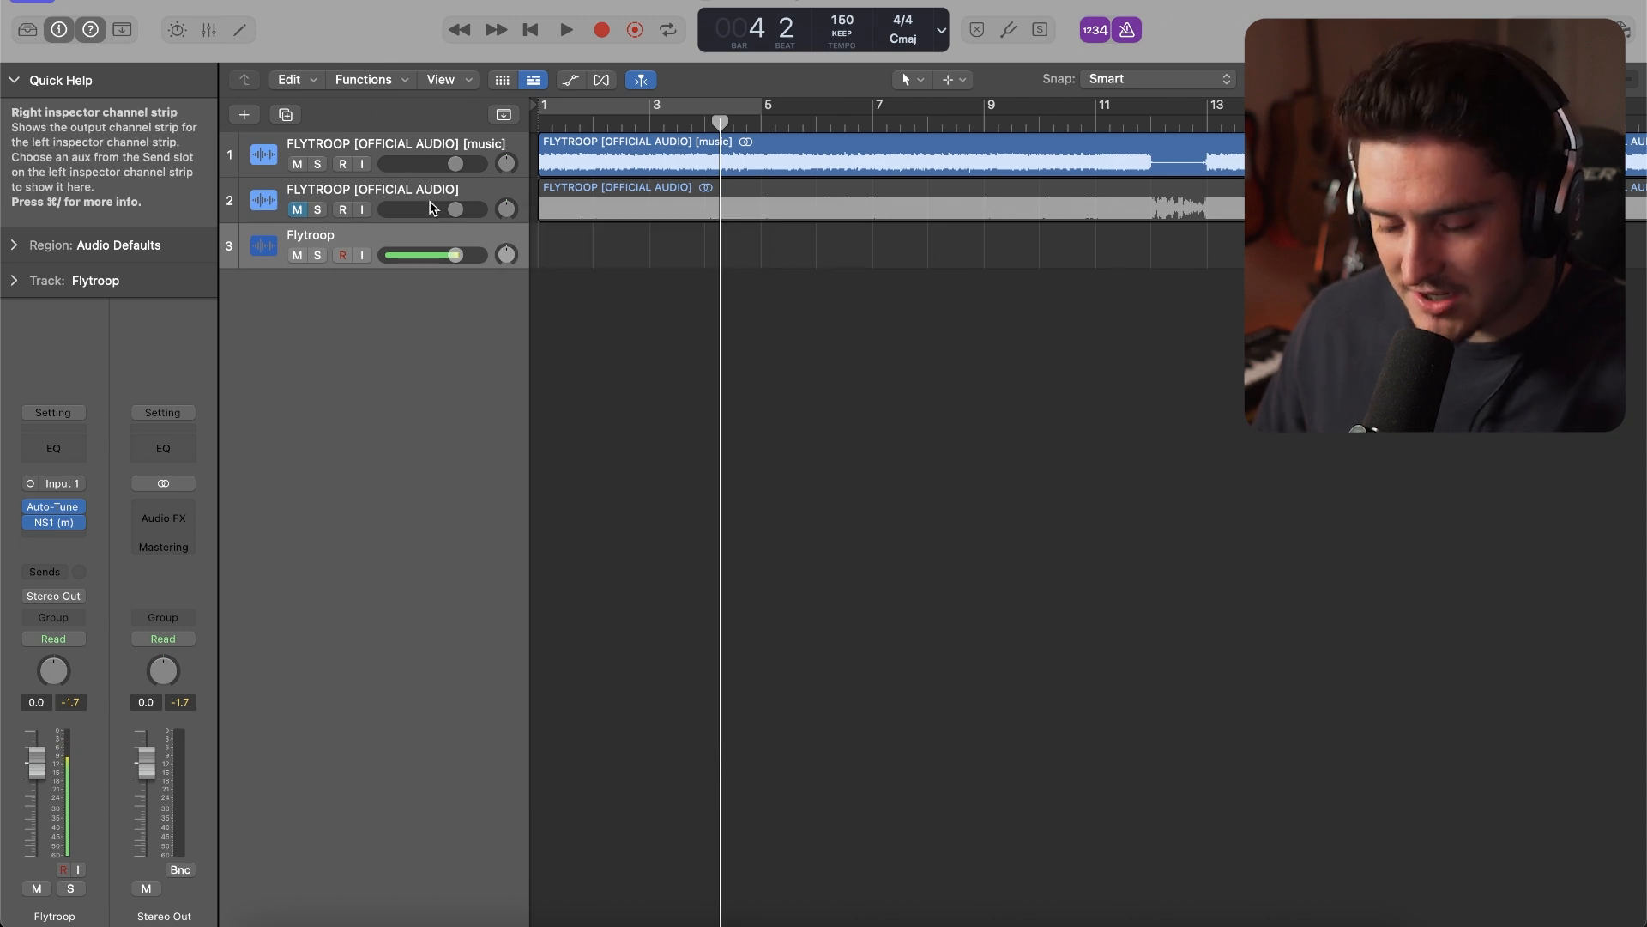
# Enable input monitoring on the Flytroop track and add the mono FabFilter Pro-Q 4 after NS1
pyautogui.click(361, 255)
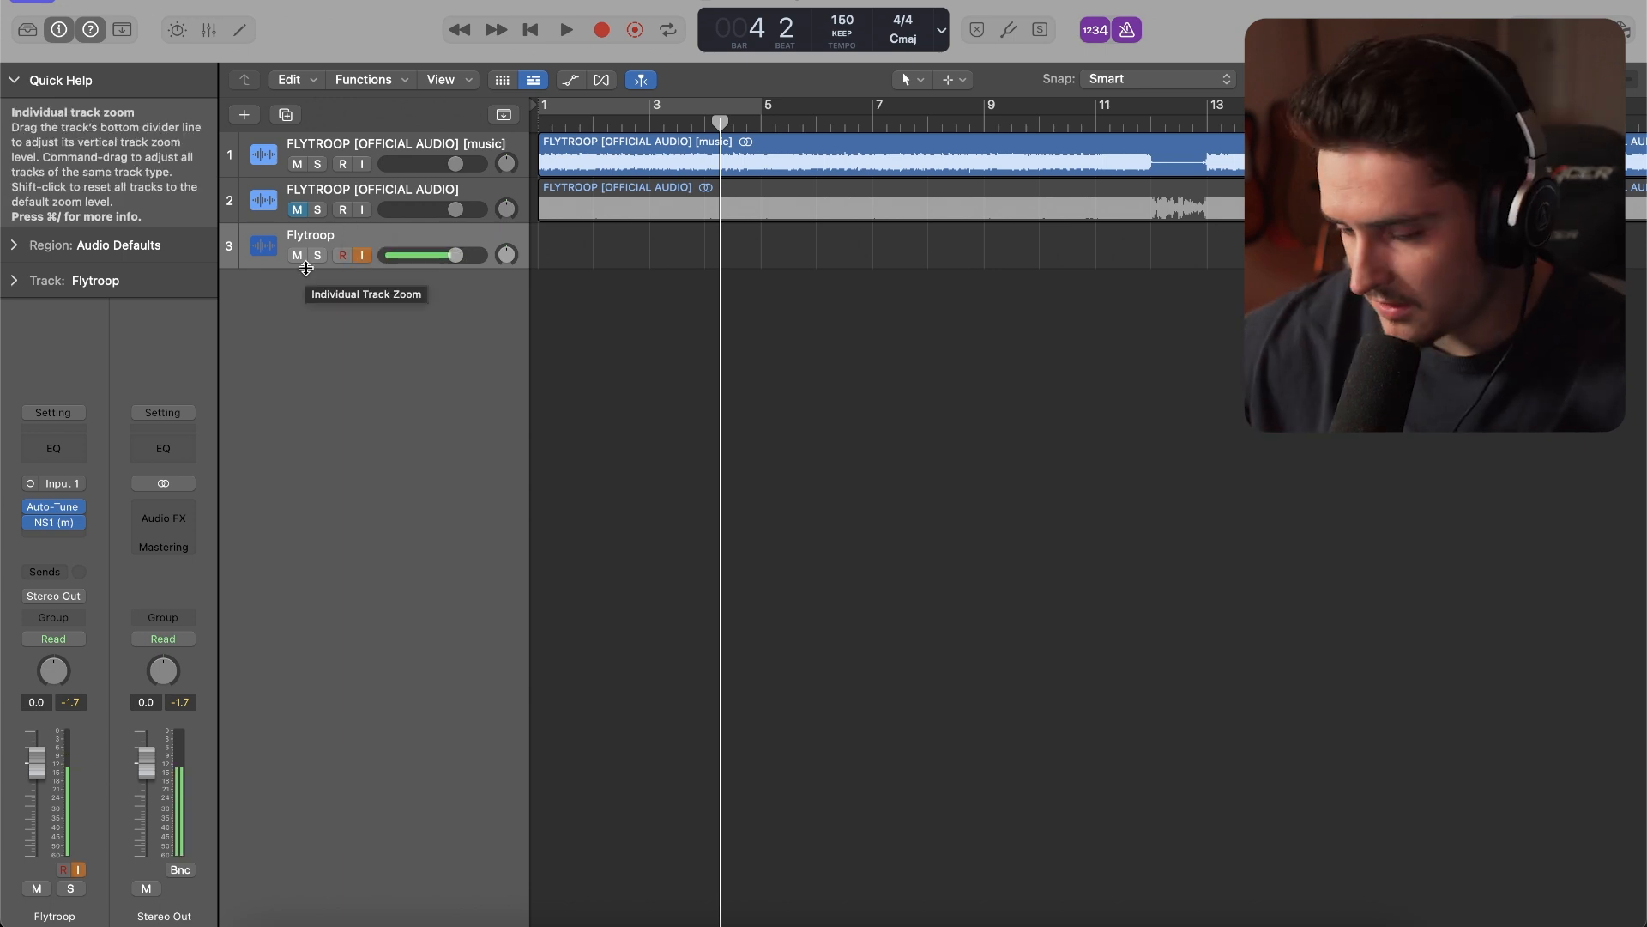
pyautogui.click(55, 535)
pyautogui.moveTo(120, 910)
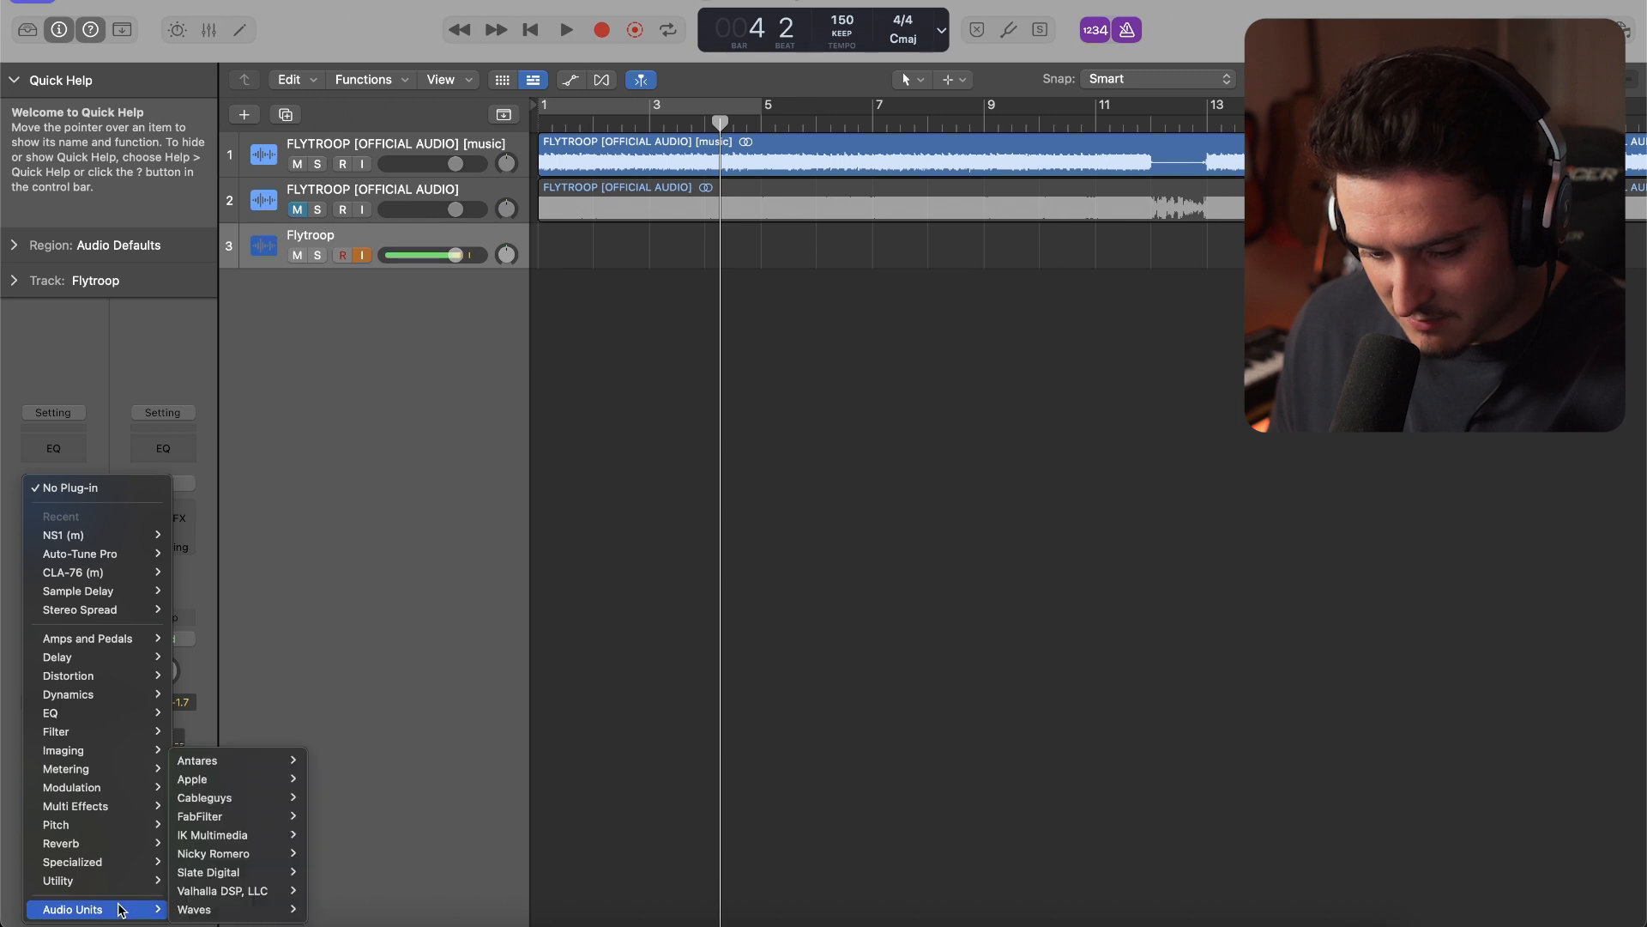
pyautogui.moveTo(240, 910)
pyautogui.moveTo(401, 318)
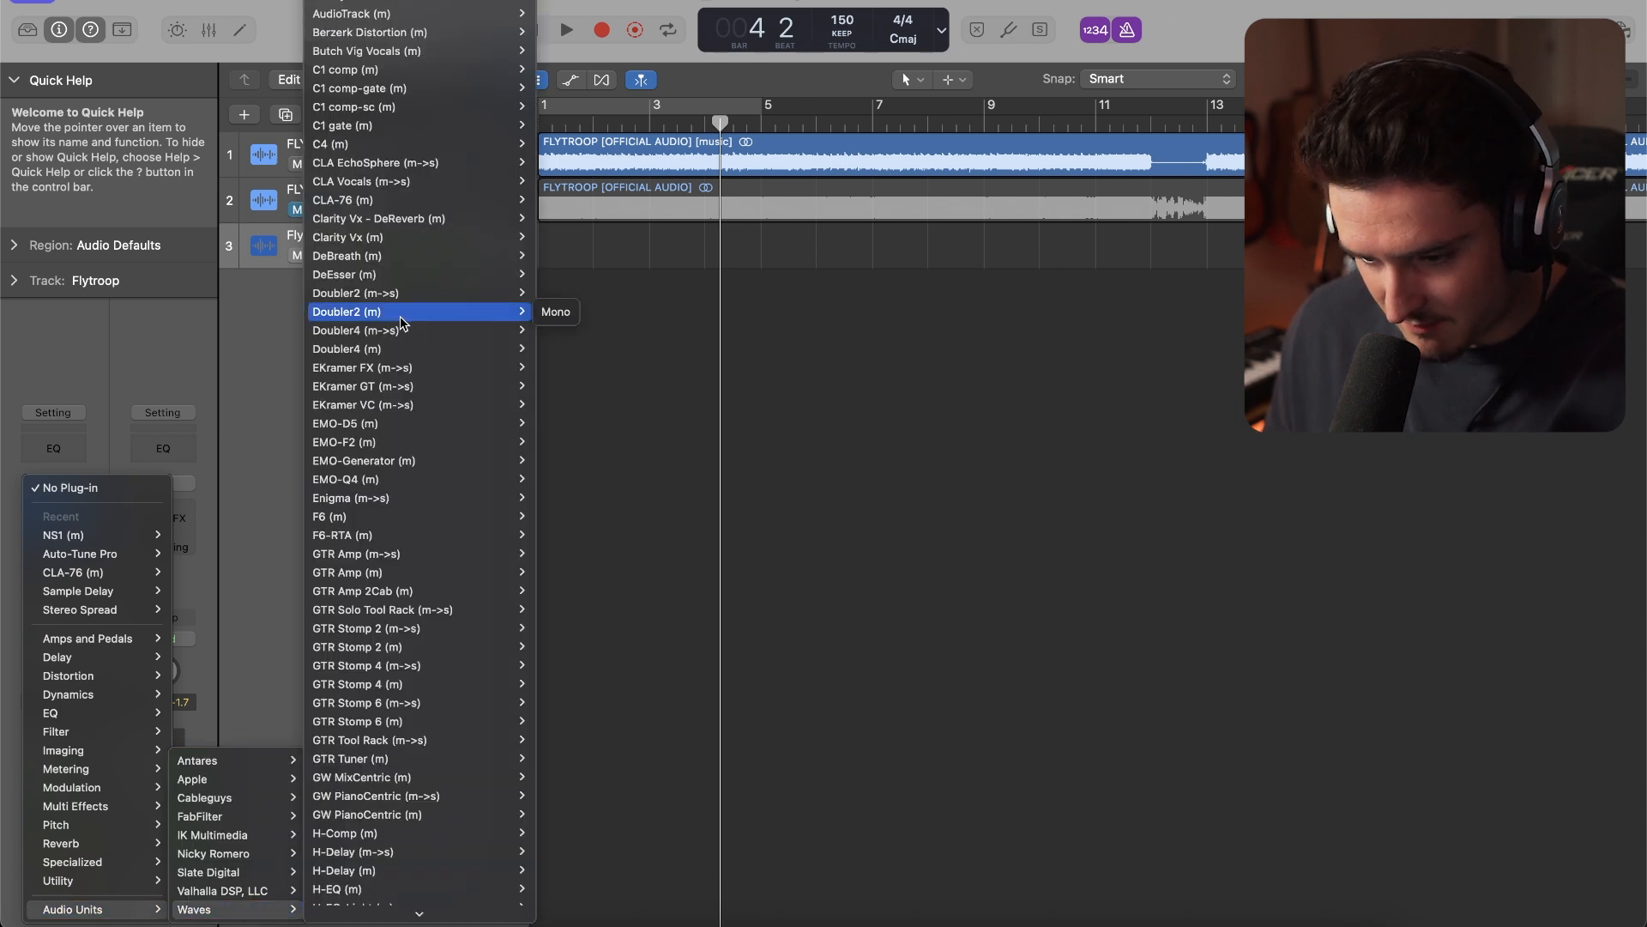
pyautogui.moveTo(223, 816)
pyautogui.moveTo(359, 615)
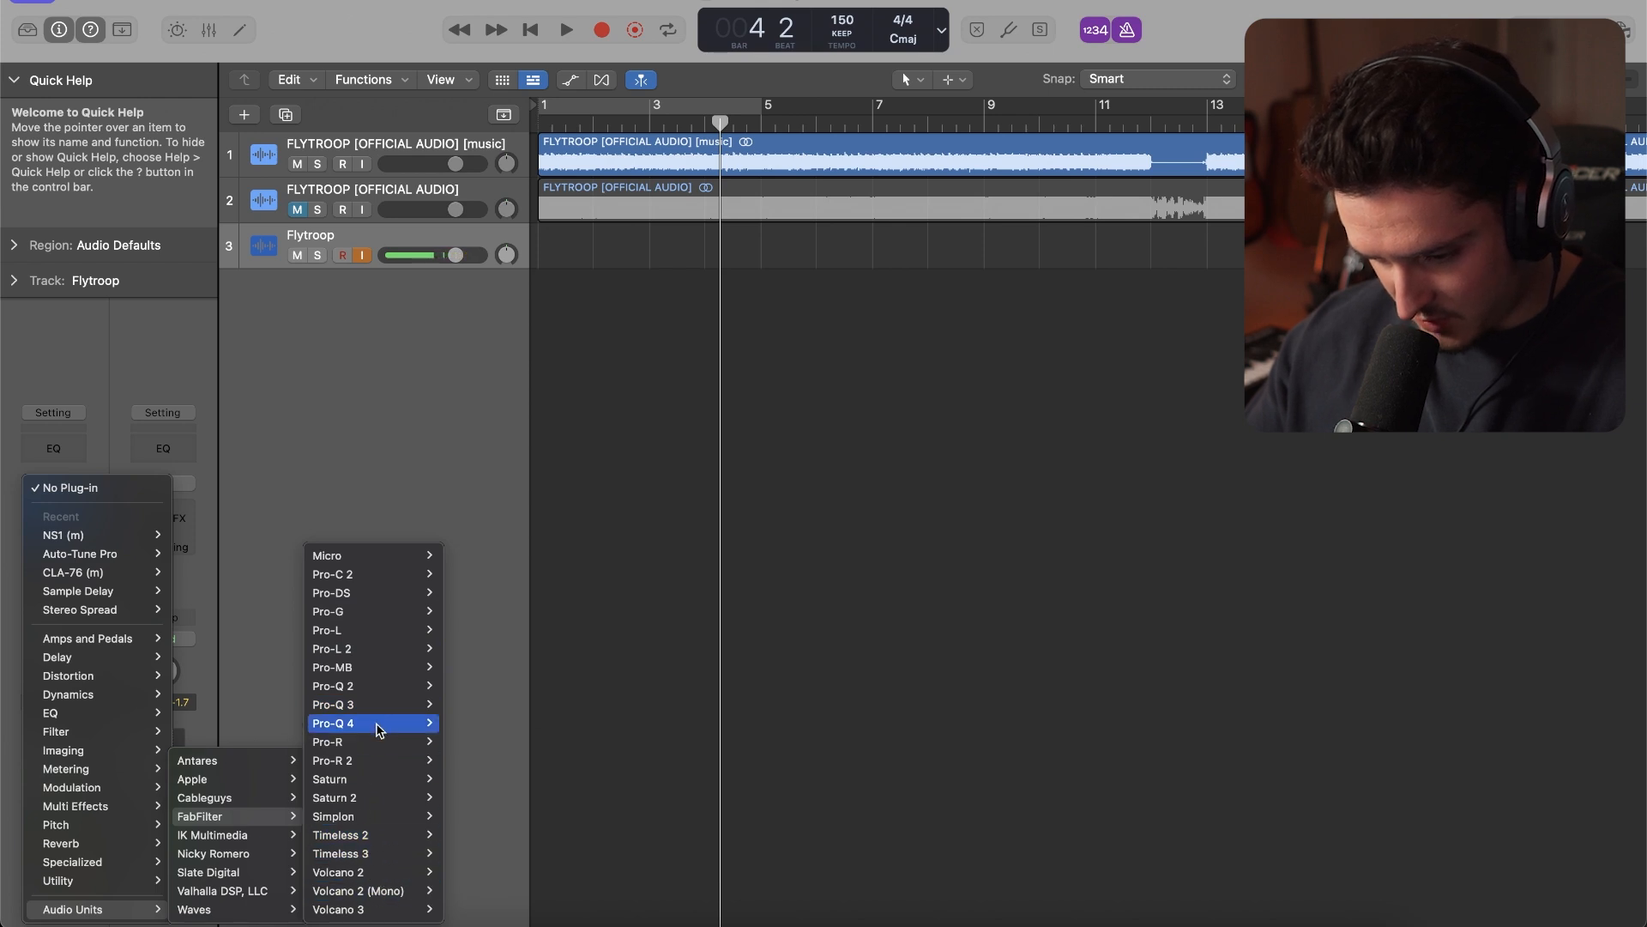
pyautogui.moveTo(381, 729)
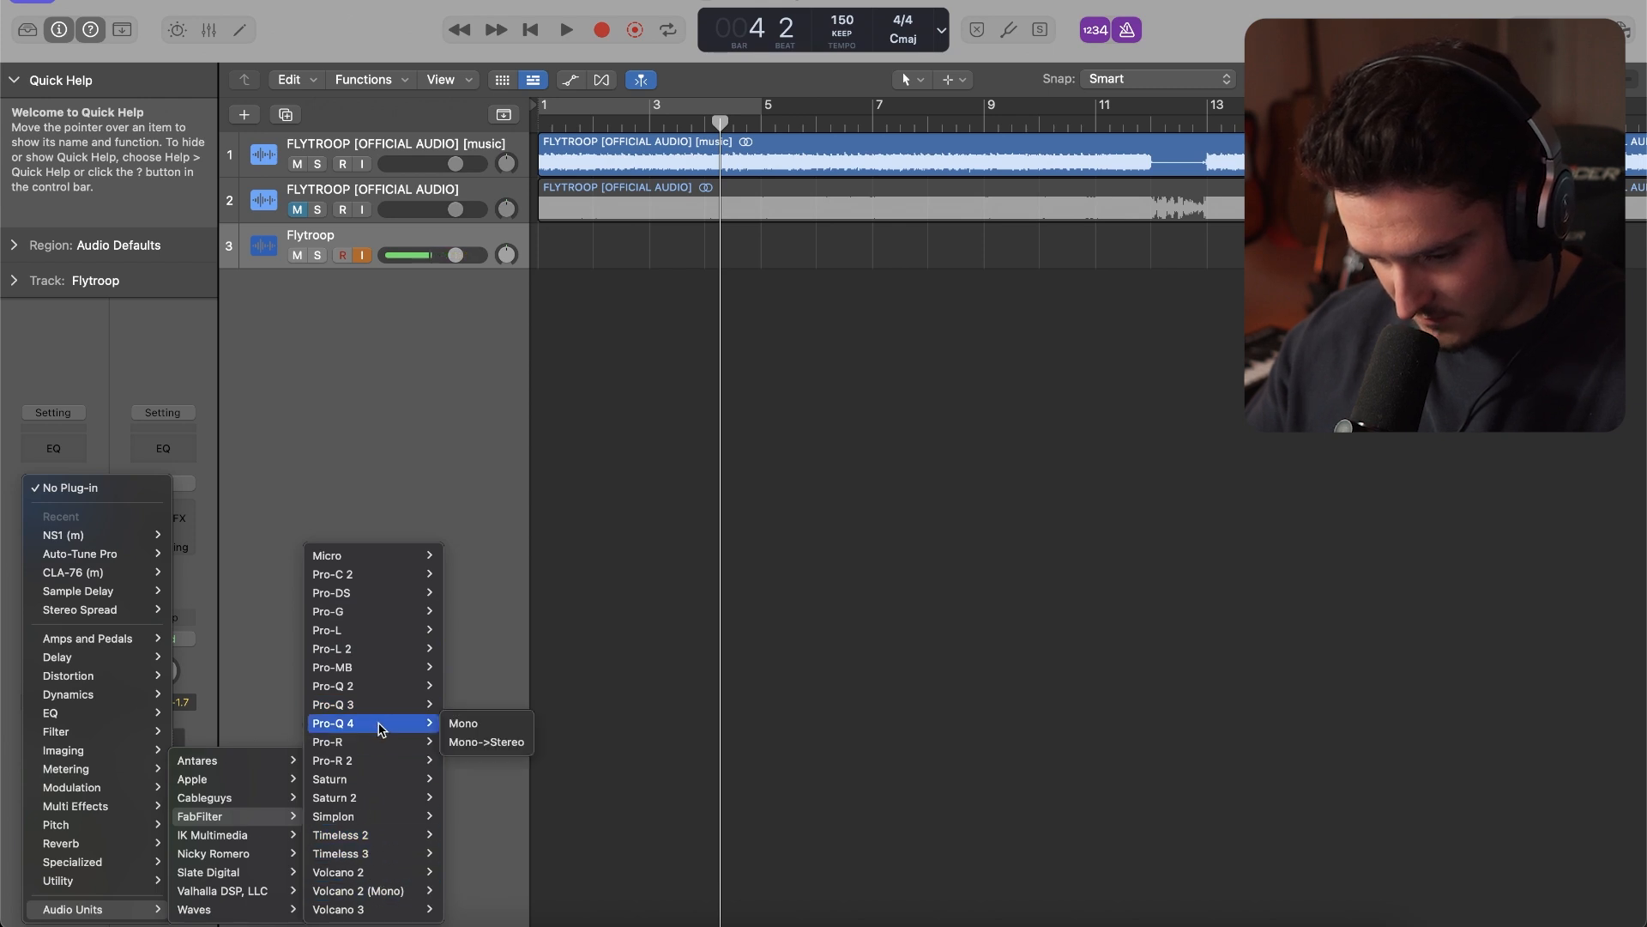
pyautogui.click(471, 729)
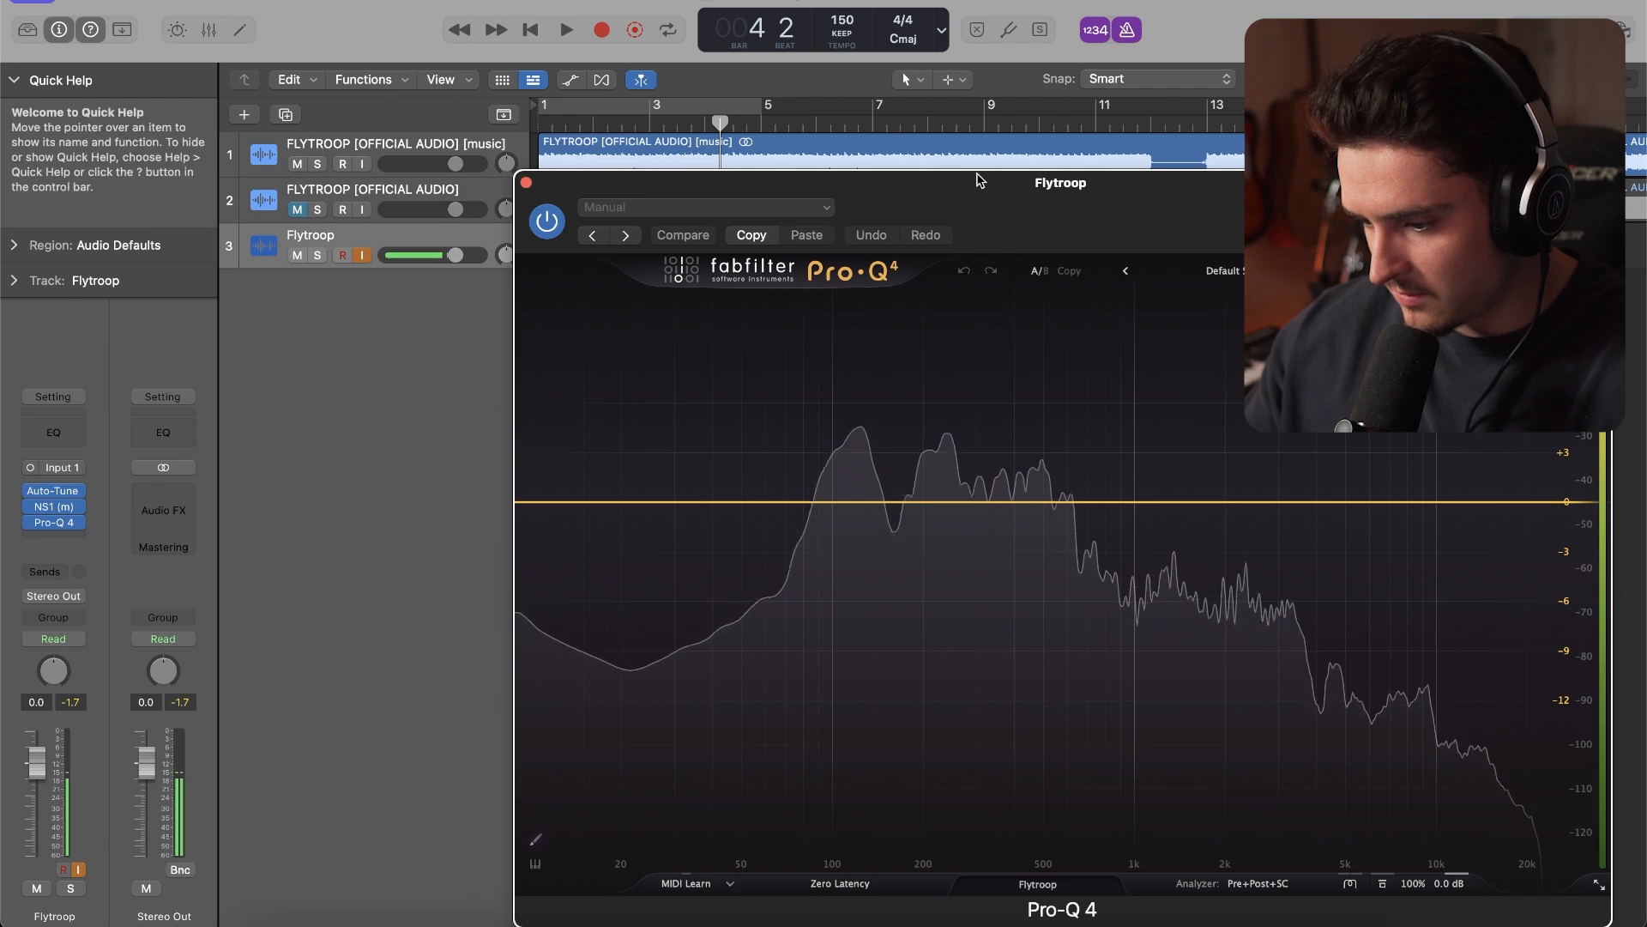
# Load the Yeat preset from the V3 Preset Folder into Pro-Q 4
pyautogui.click(1162, 274)
pyautogui.moveTo(969, 653)
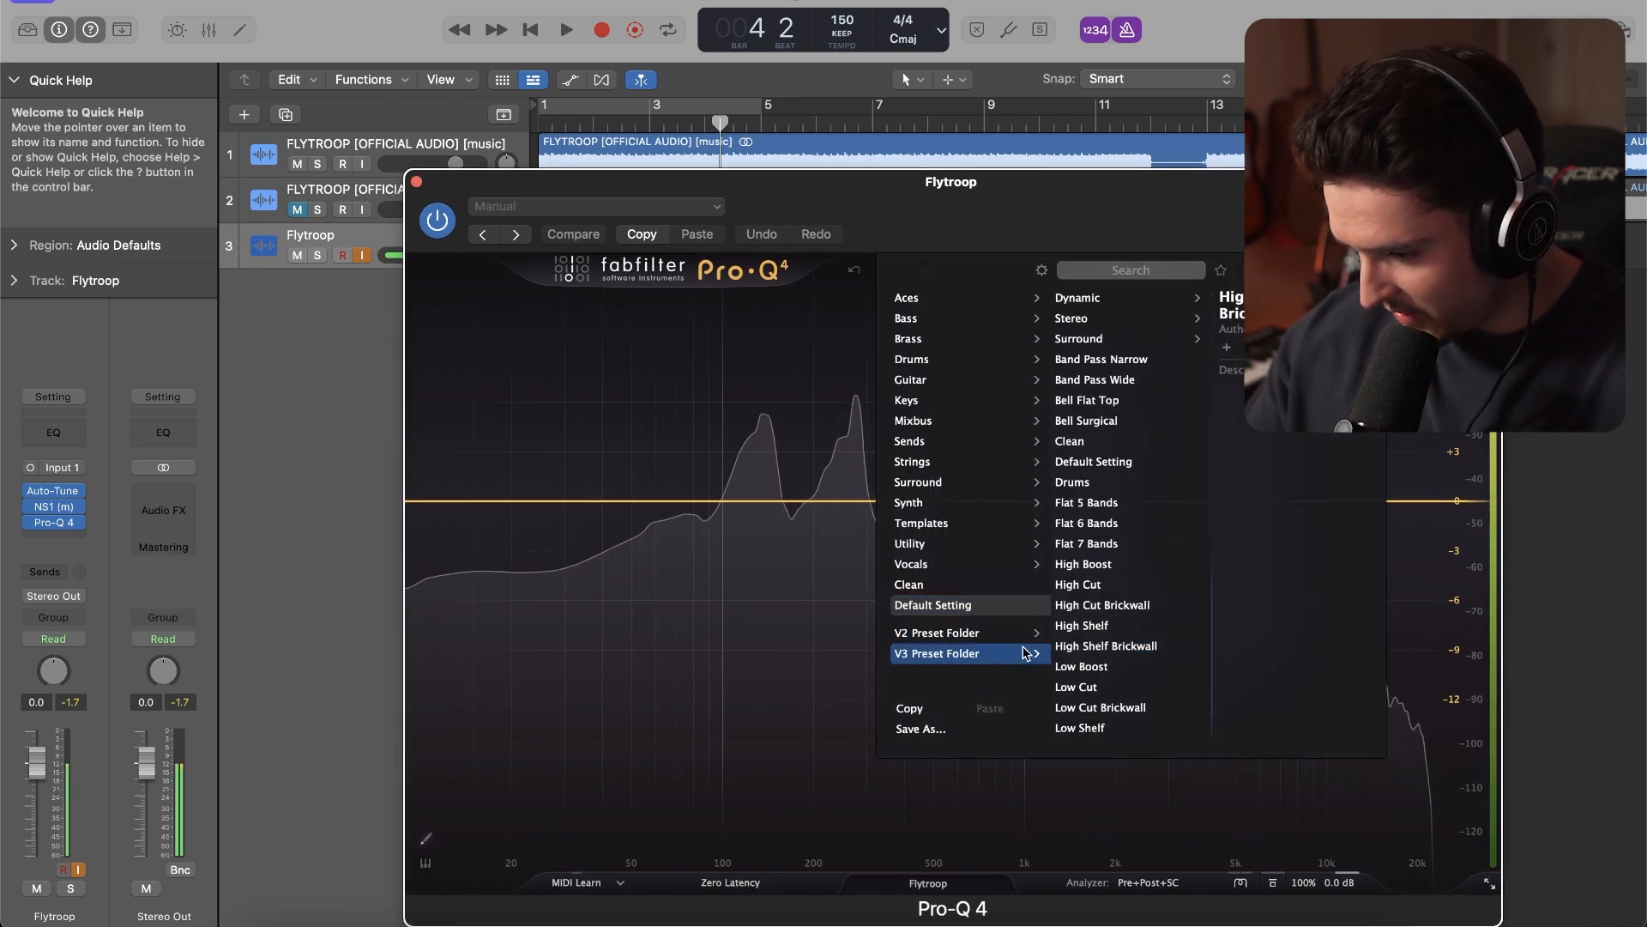
pyautogui.scroll(-3, 1083, 656)
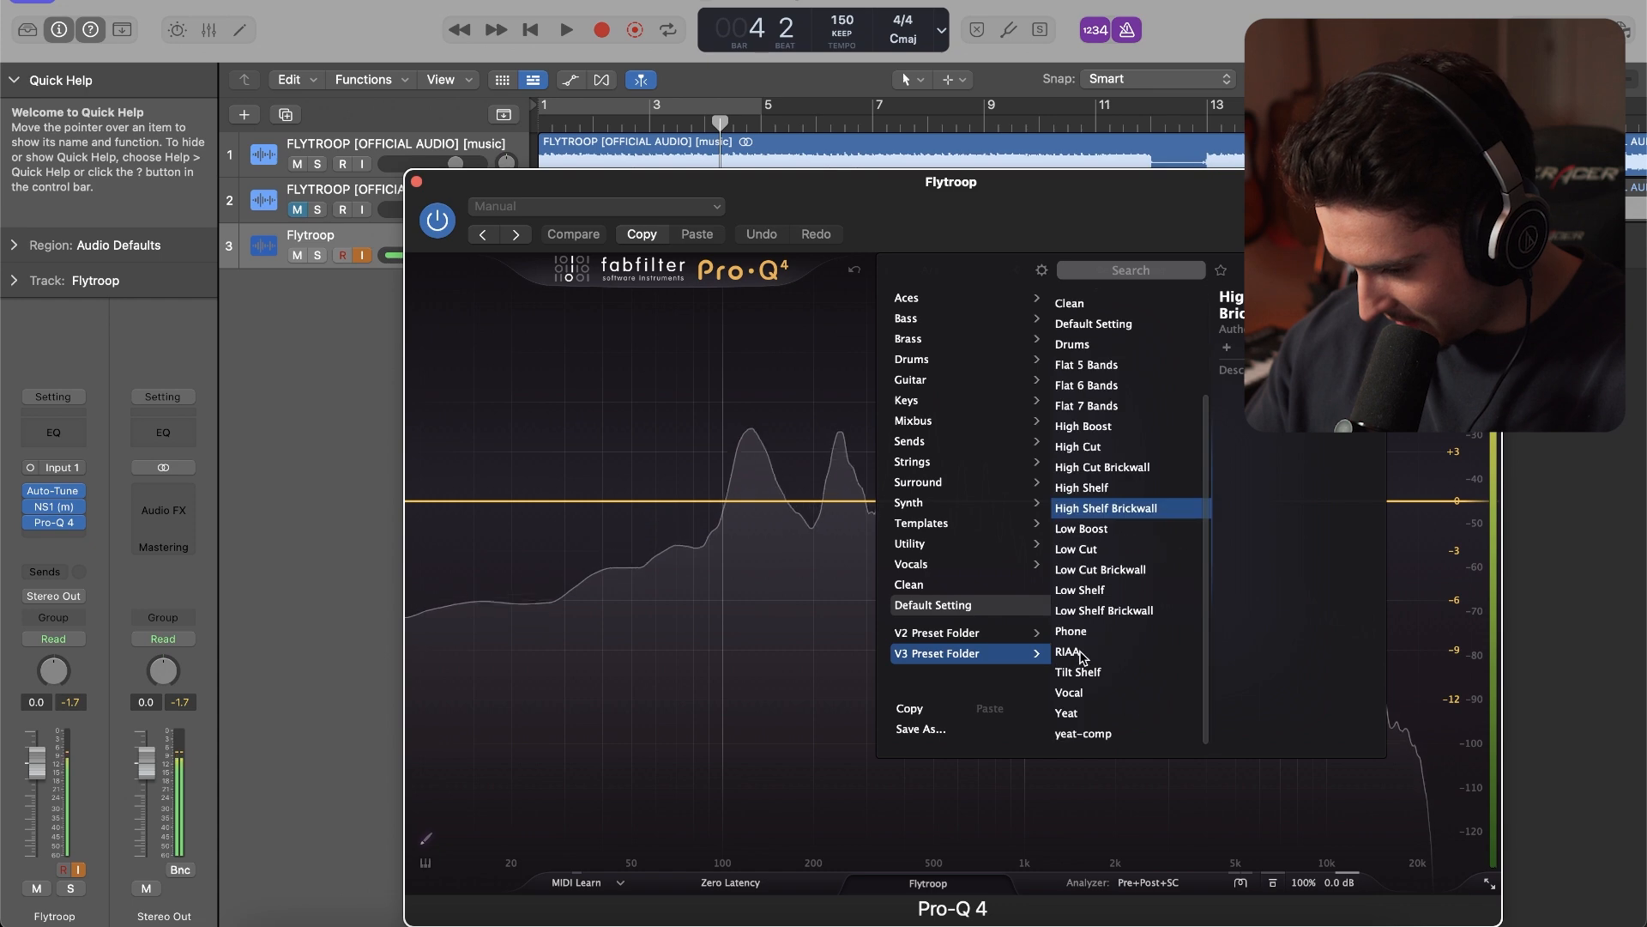
pyautogui.click(1073, 713)
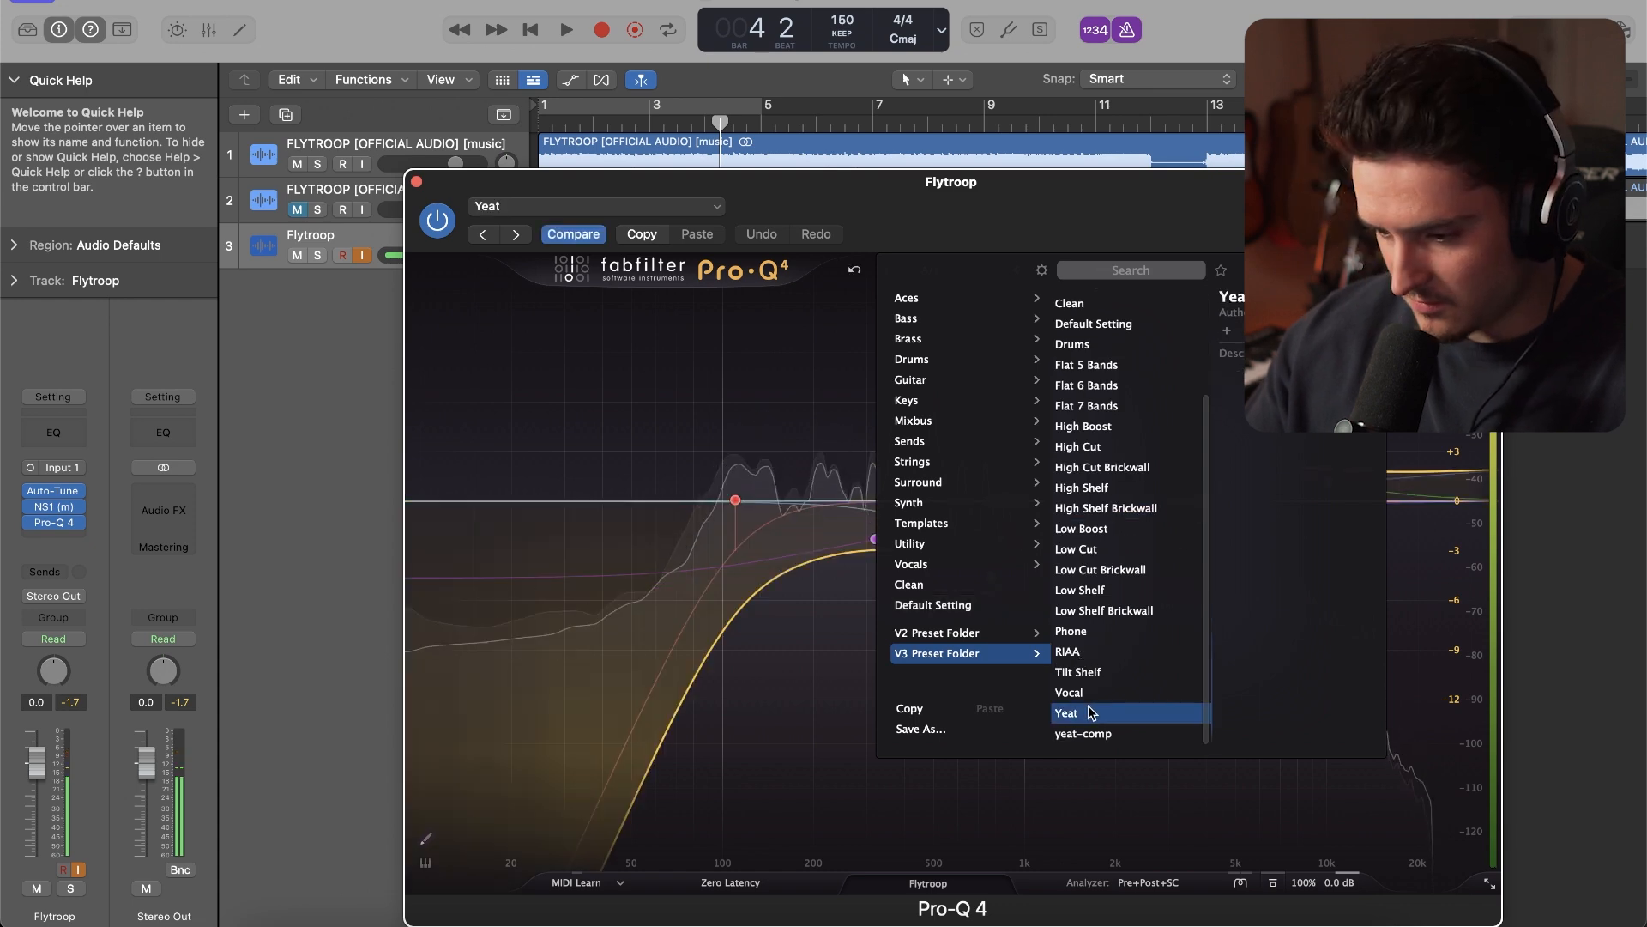
pyautogui.click(417, 182)
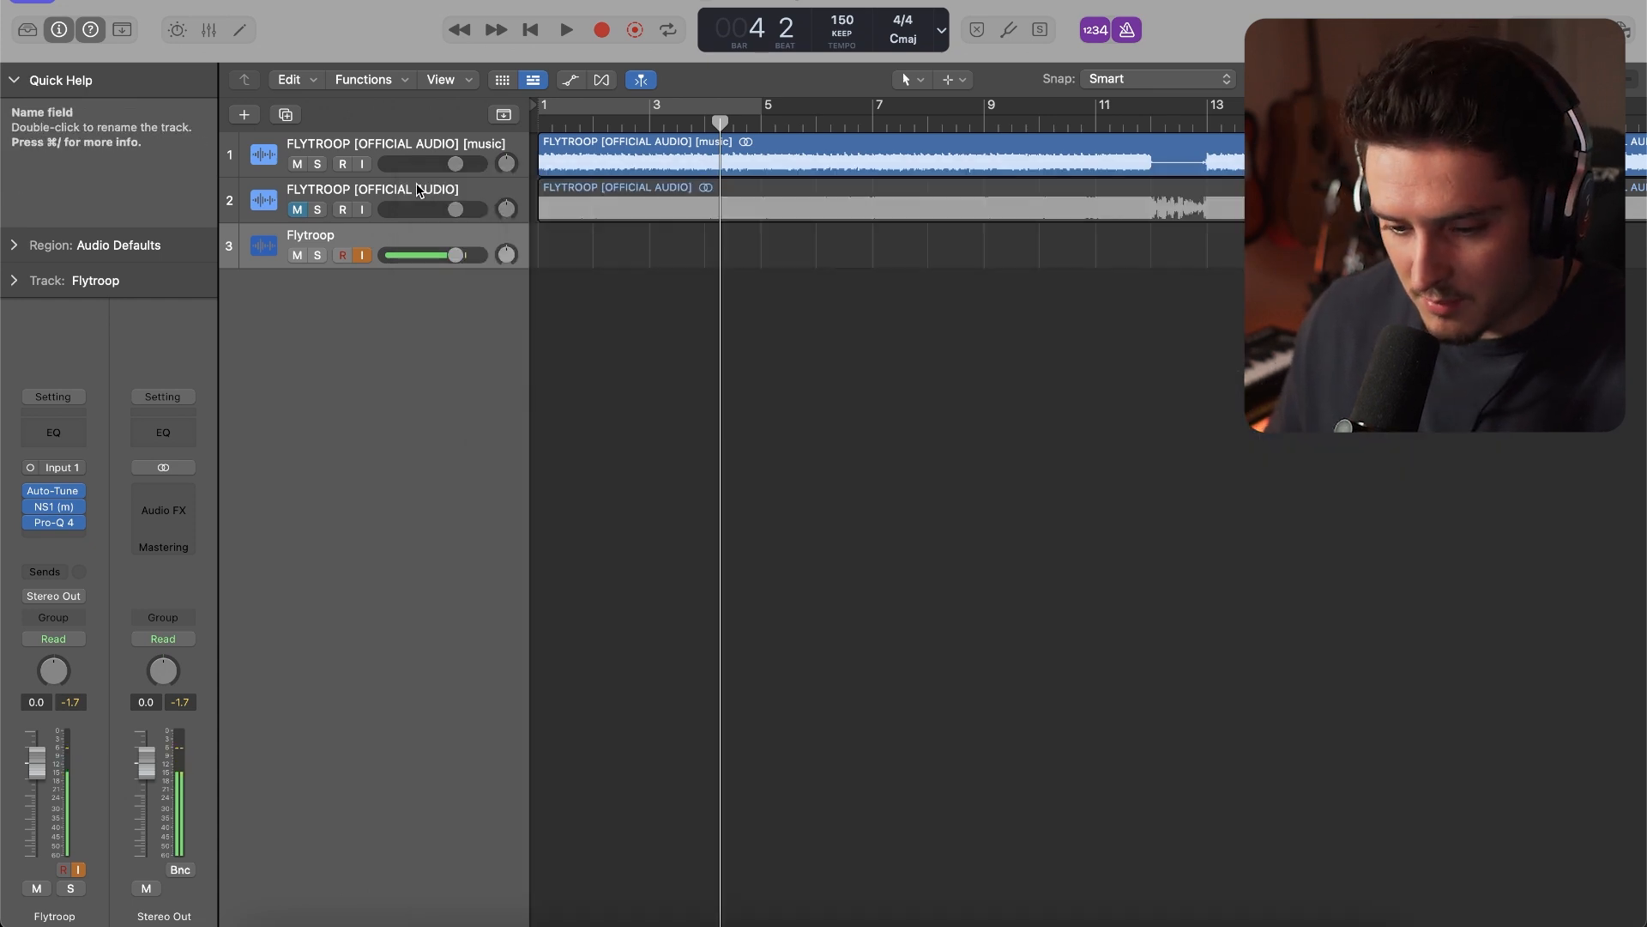
# Insert the mono Waves RCompressor after Pro-Q 4 and set its threshold to -22.6 and ratio to 6.65
pyautogui.click(61, 532)
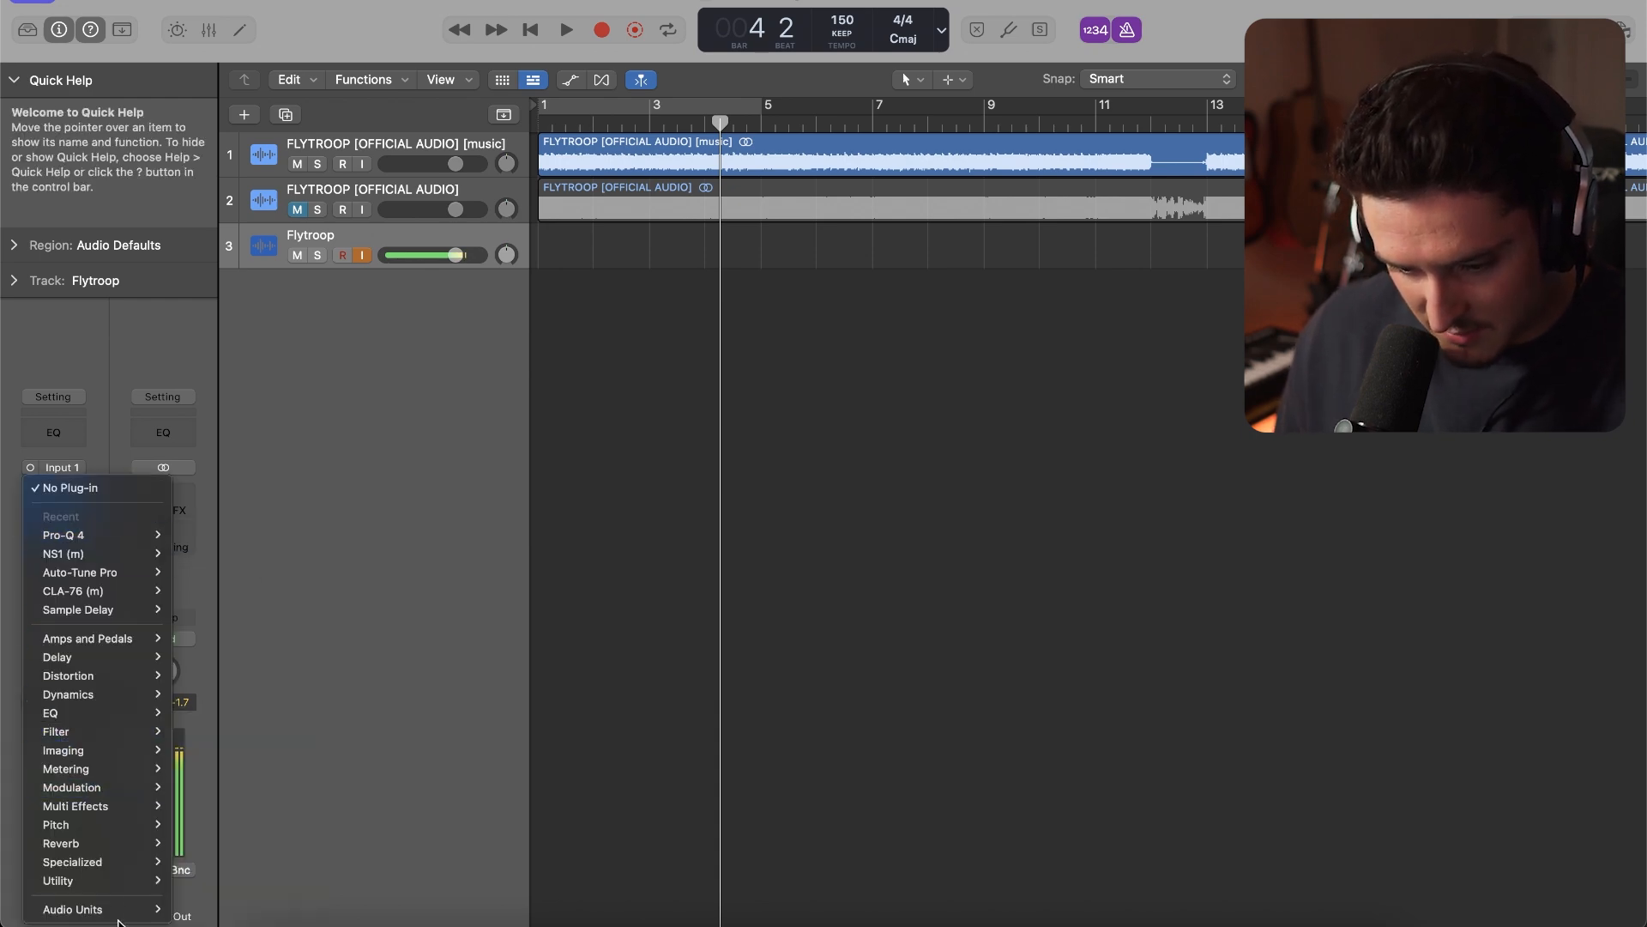
pyautogui.moveTo(471, 621)
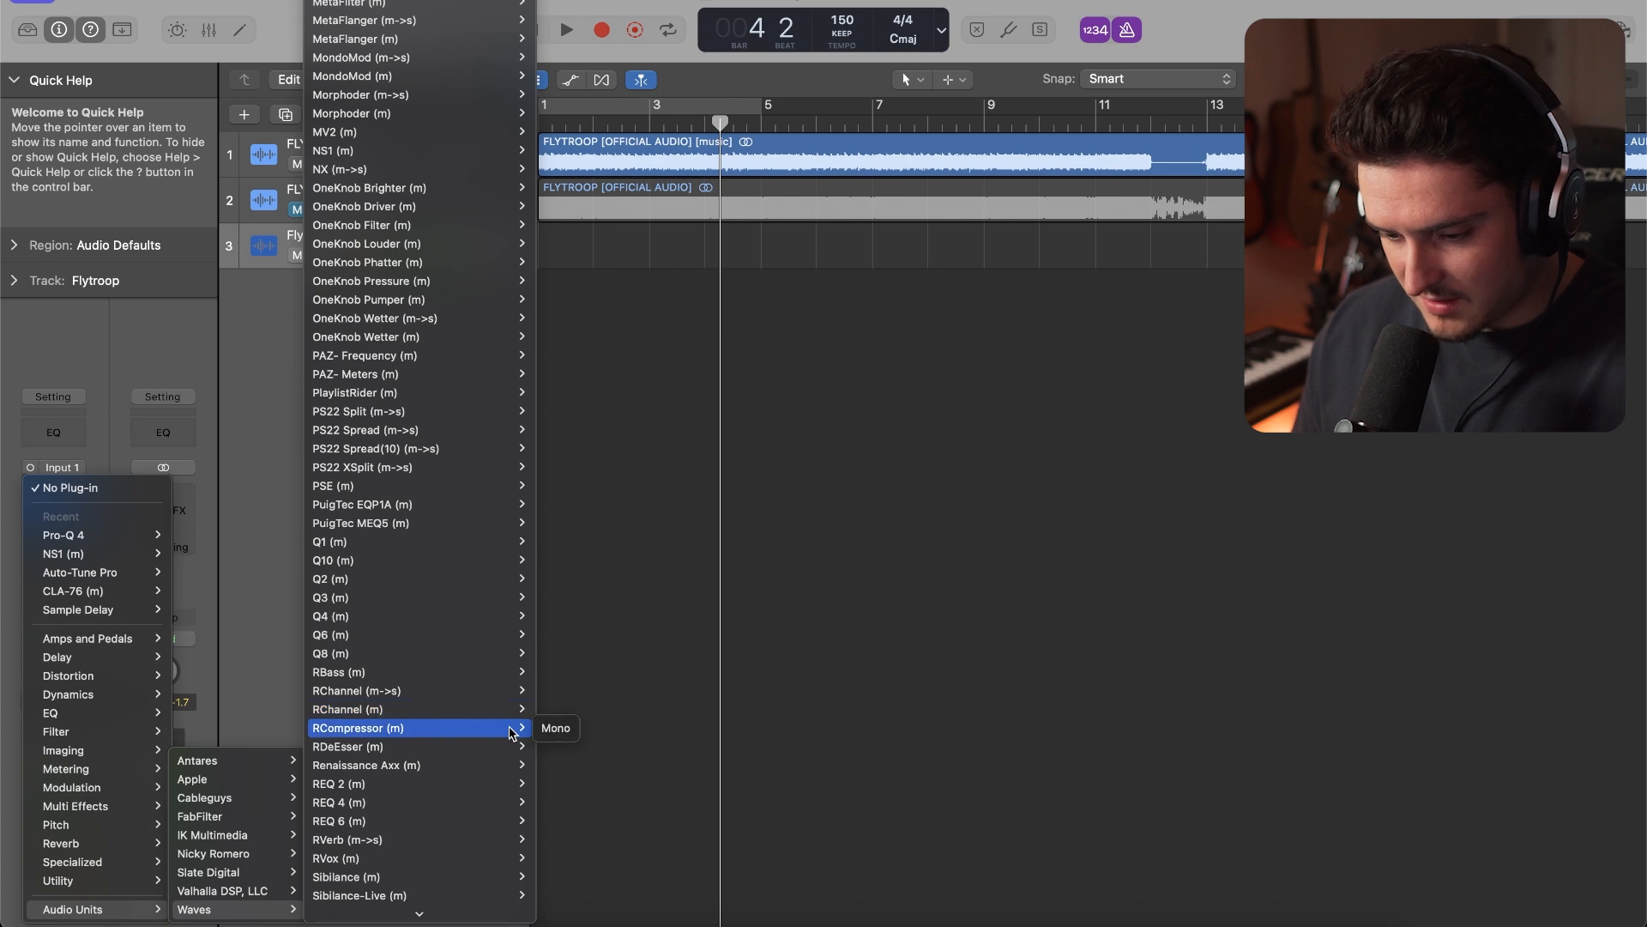
pyautogui.click(553, 728)
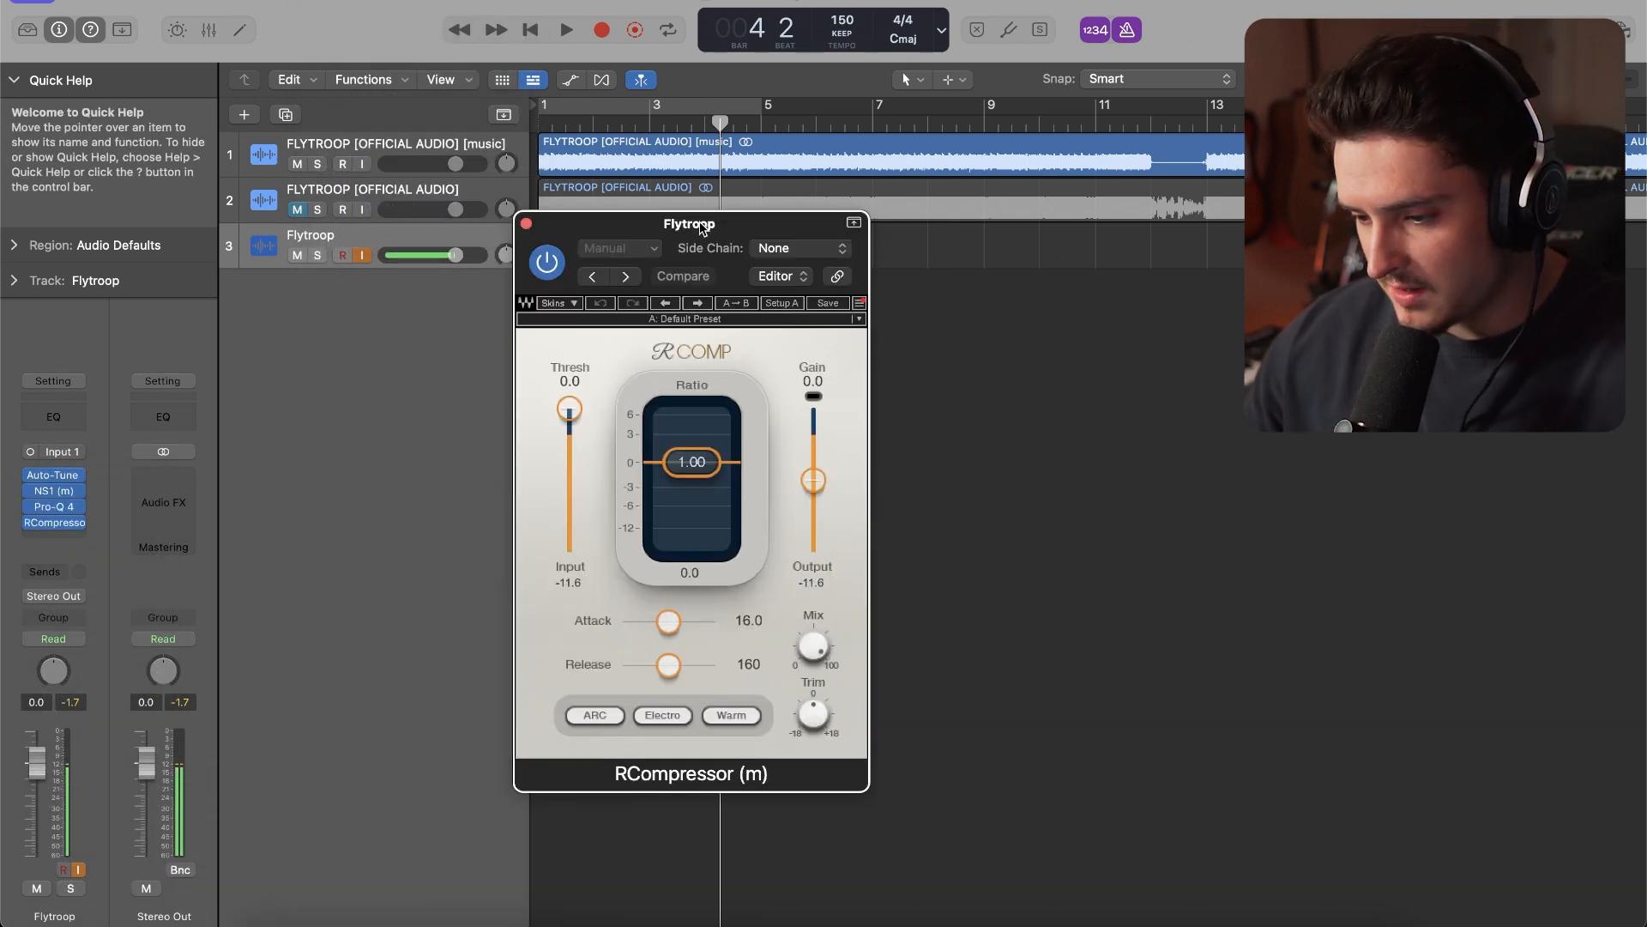
pyautogui.moveTo(704, 226); pyautogui.dragTo(791, 187)
pyautogui.moveTo(777, 422); pyautogui.dragTo(778, 464)
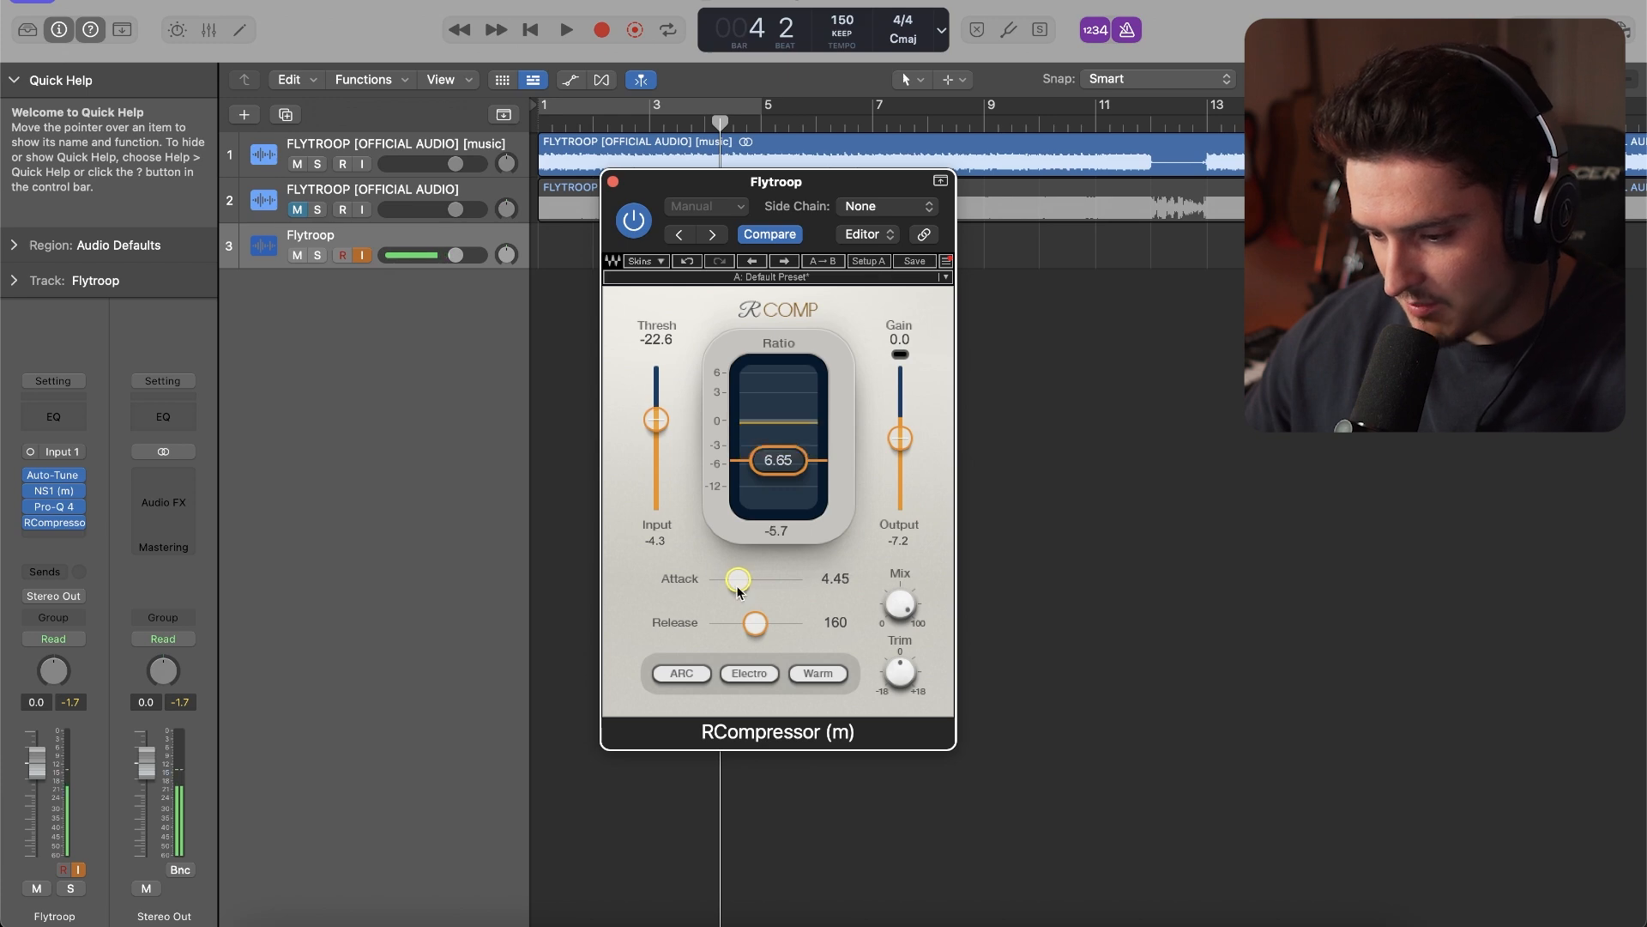
# Set RCompressor's release to 17.9 and attack to 19.1, and close the plug-in
pyautogui.moveTo(755, 623); pyautogui.dragTo(711, 623)
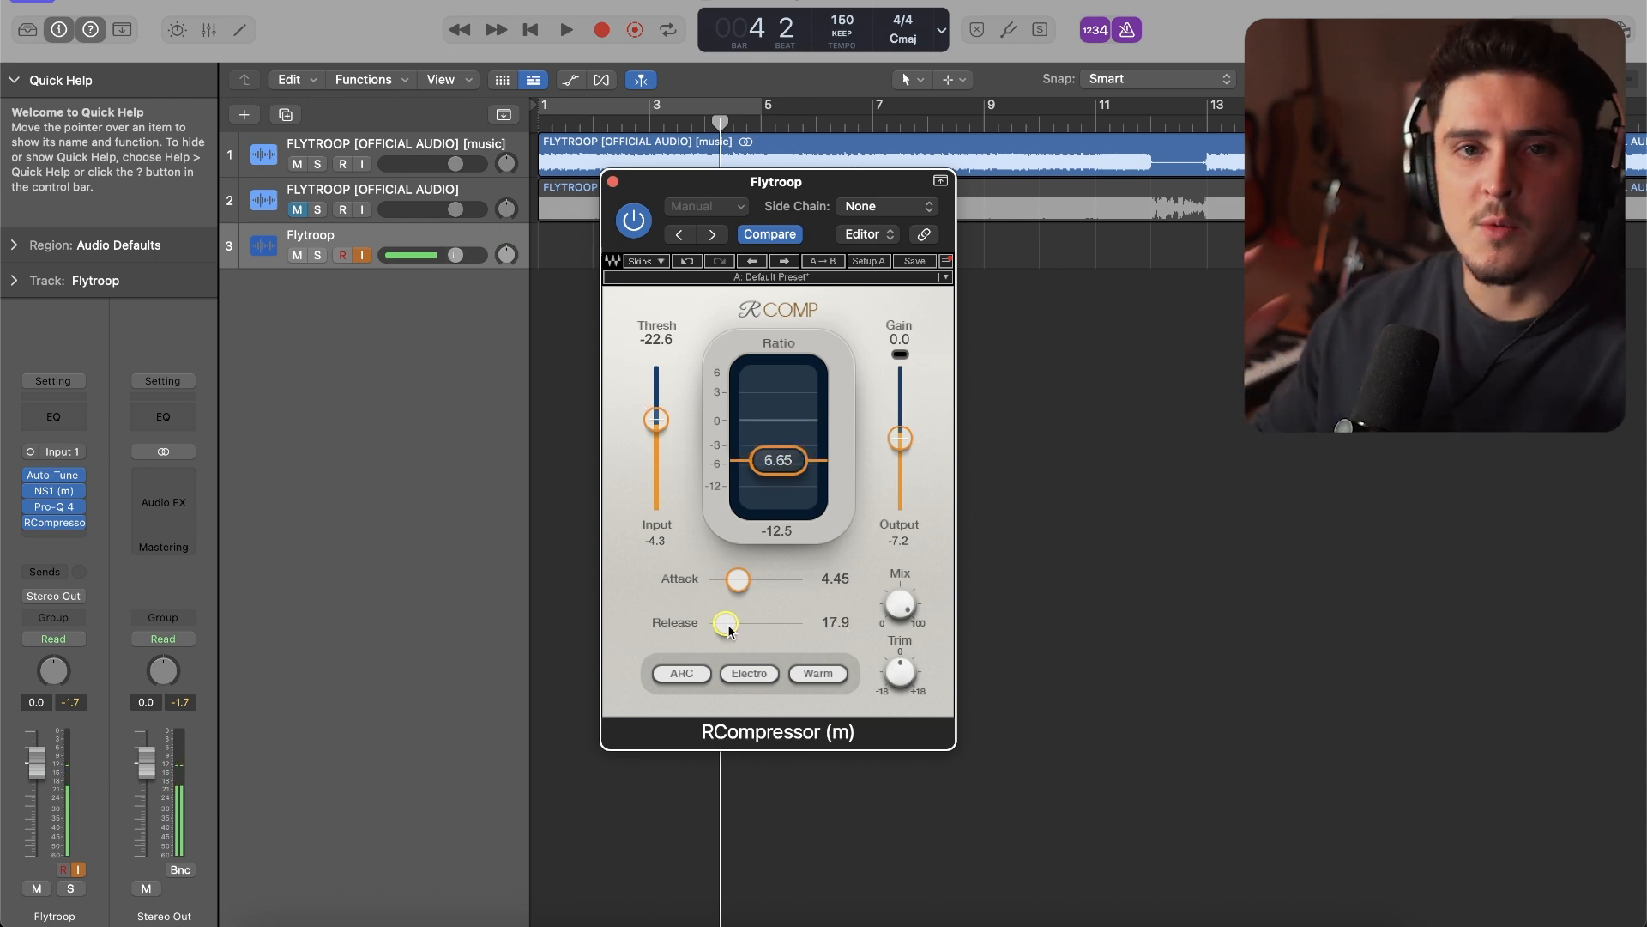
pyautogui.moveTo(738, 575); pyautogui.dragTo(717, 578)
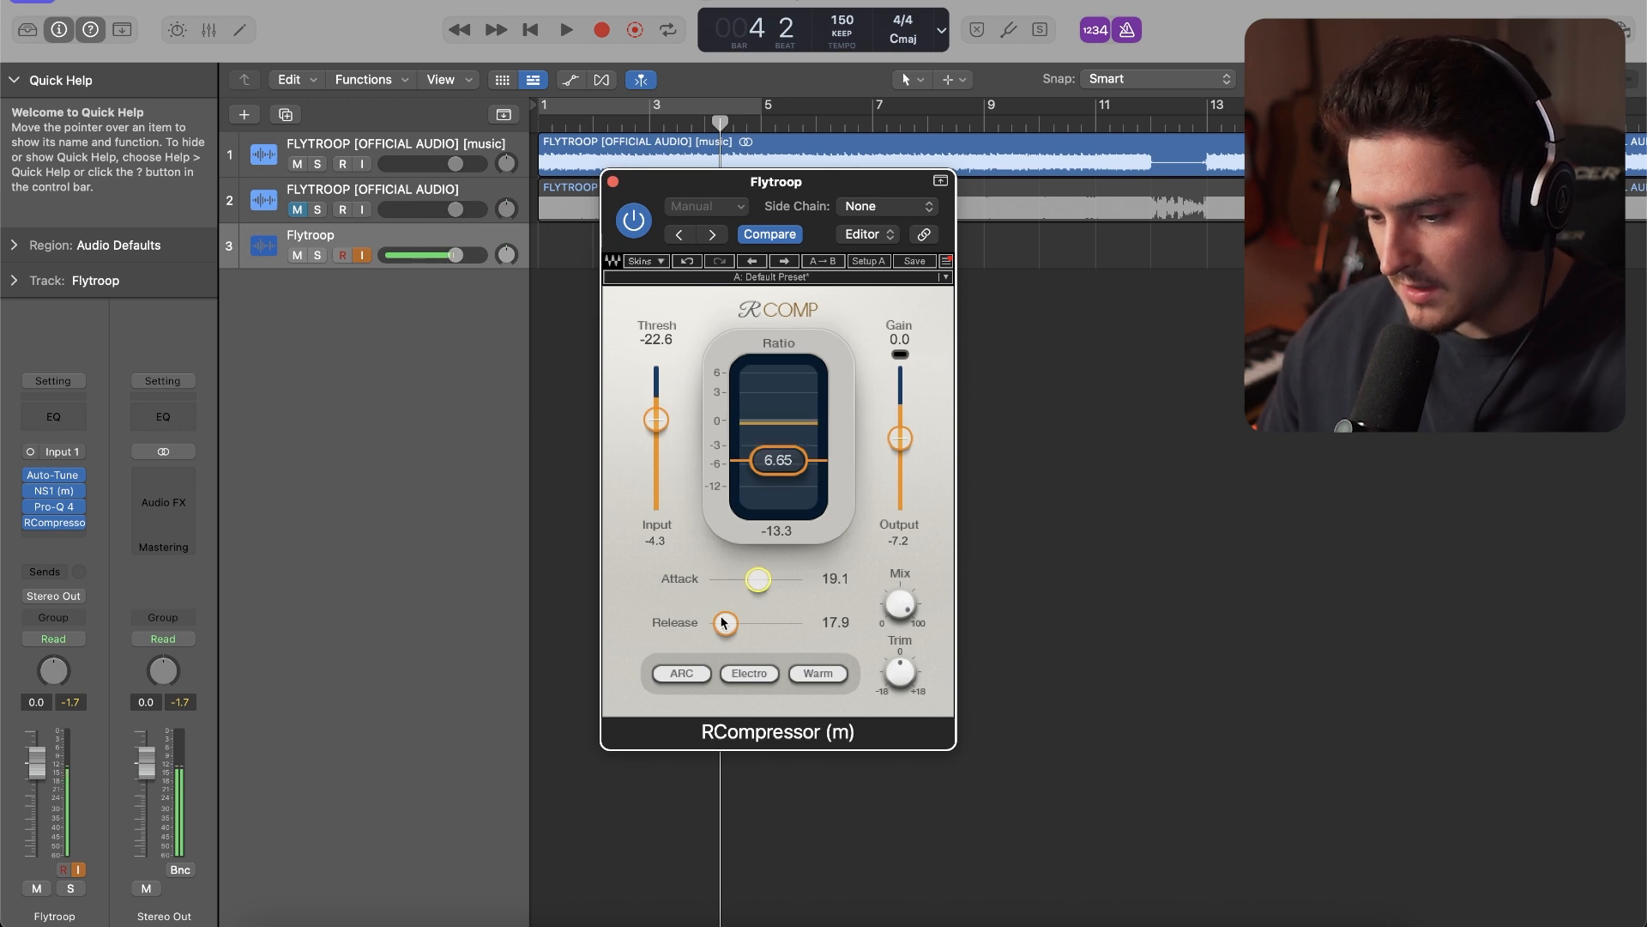
pyautogui.moveTo(726, 624); pyautogui.dragTo(760, 582)
pyautogui.click(613, 181)
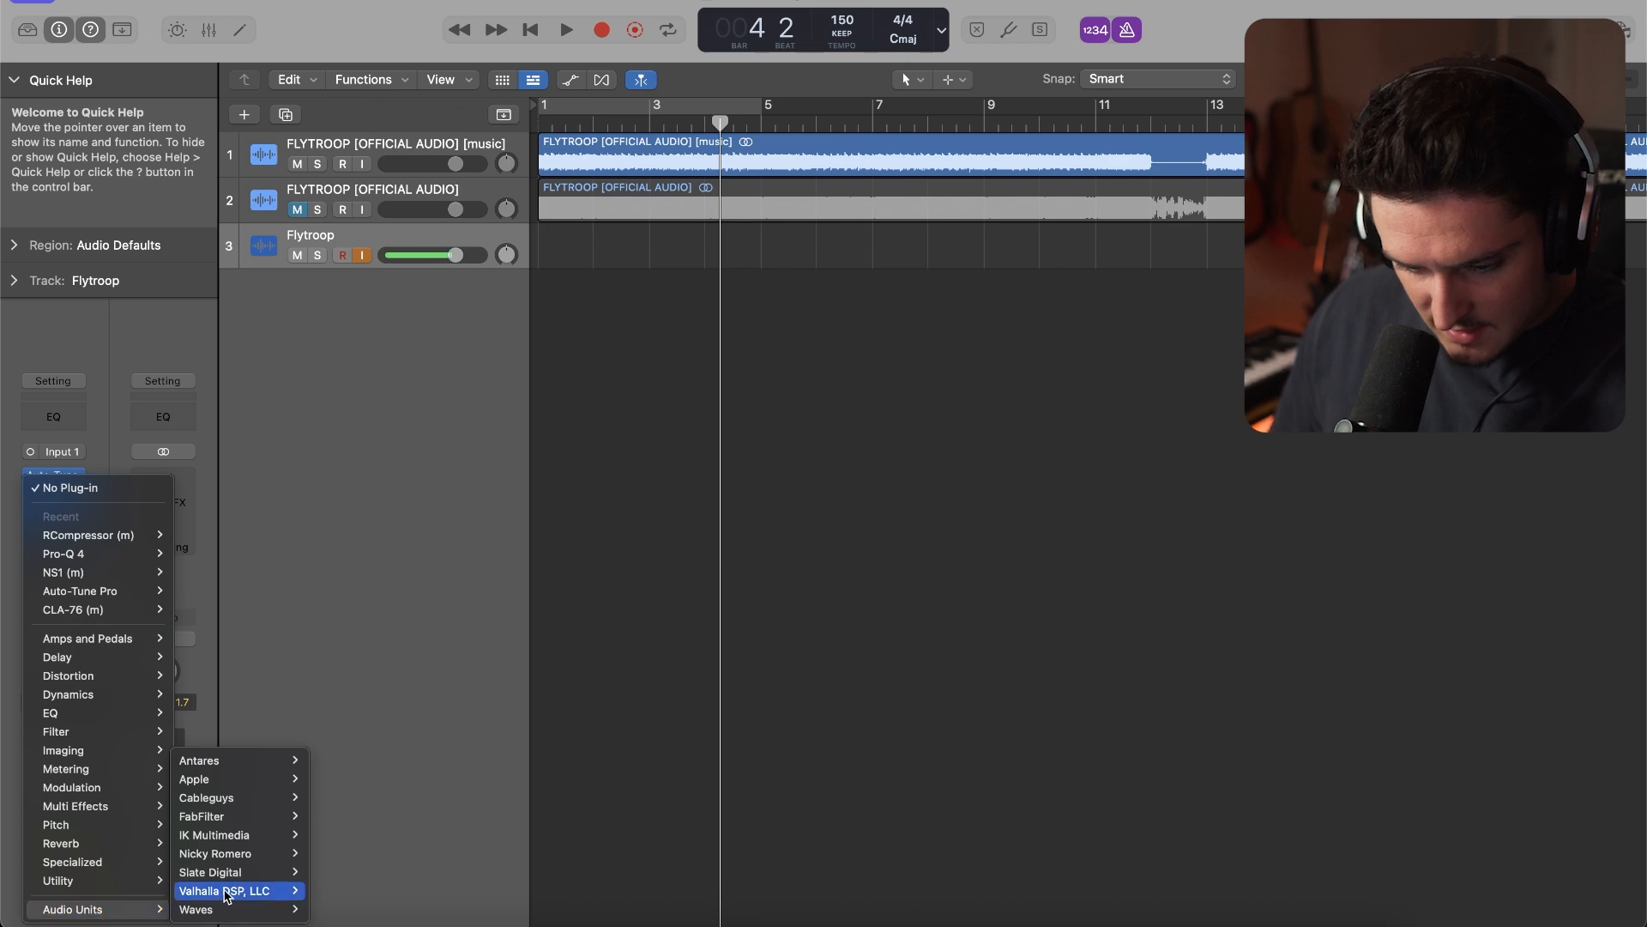
# Insert the mono Waves SSLChannel after RCompressor, raise its HF and HMF gains, and lower its LMF and LF gains
pyautogui.moveTo(281, 910)
pyautogui.scroll(-15, 448, 814)
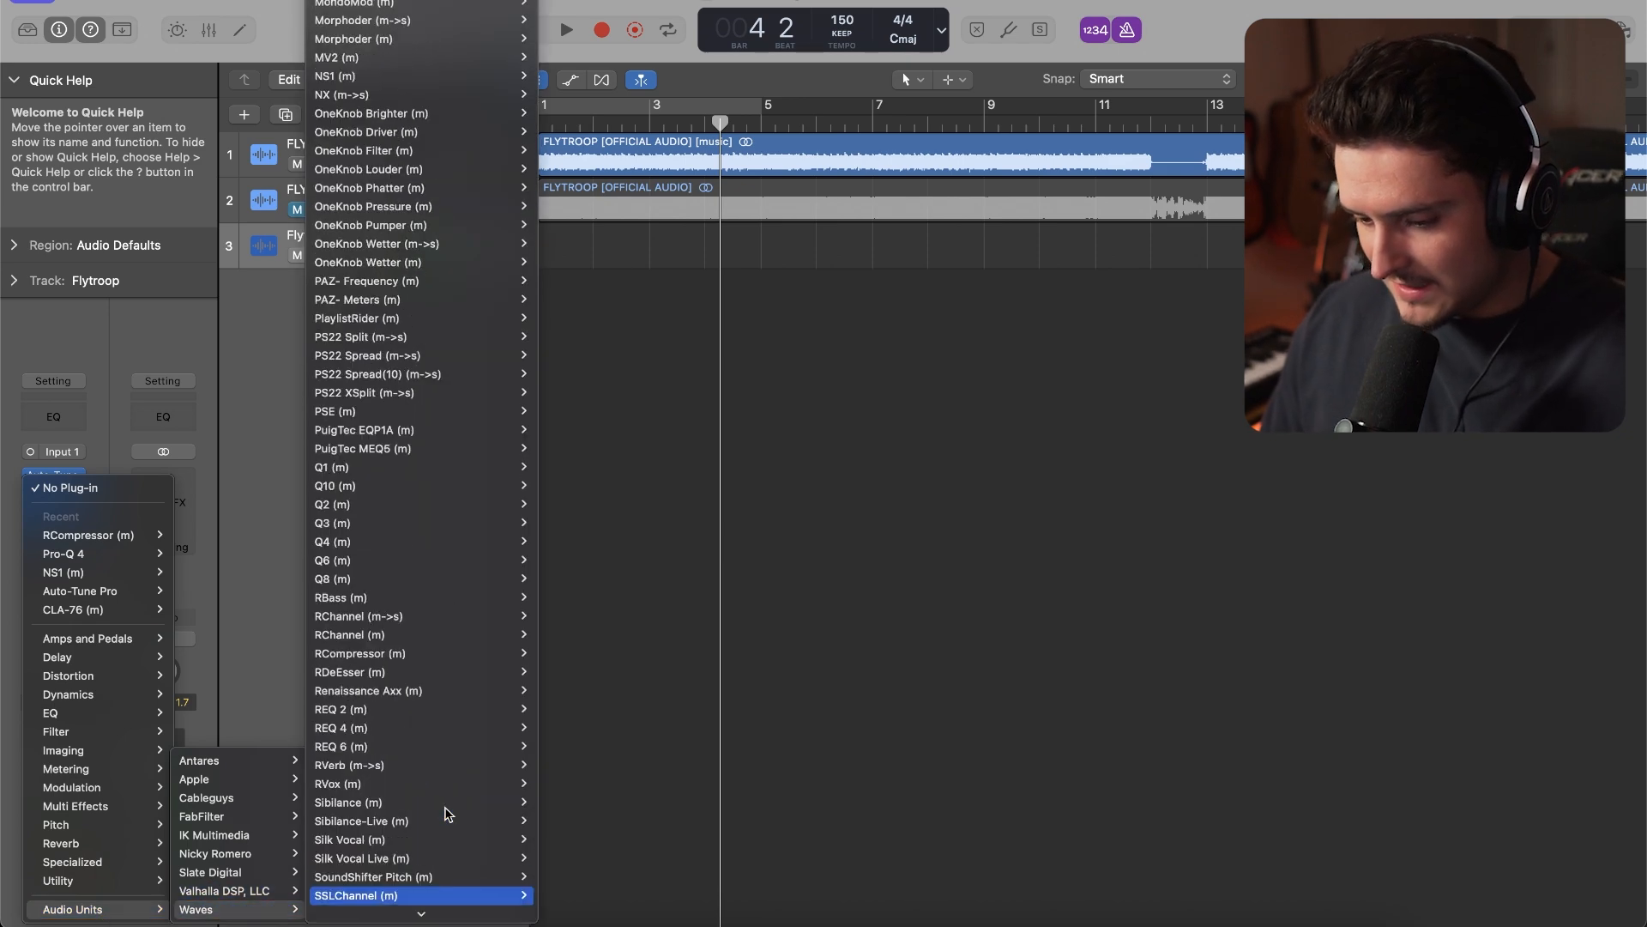
pyautogui.press('Return')
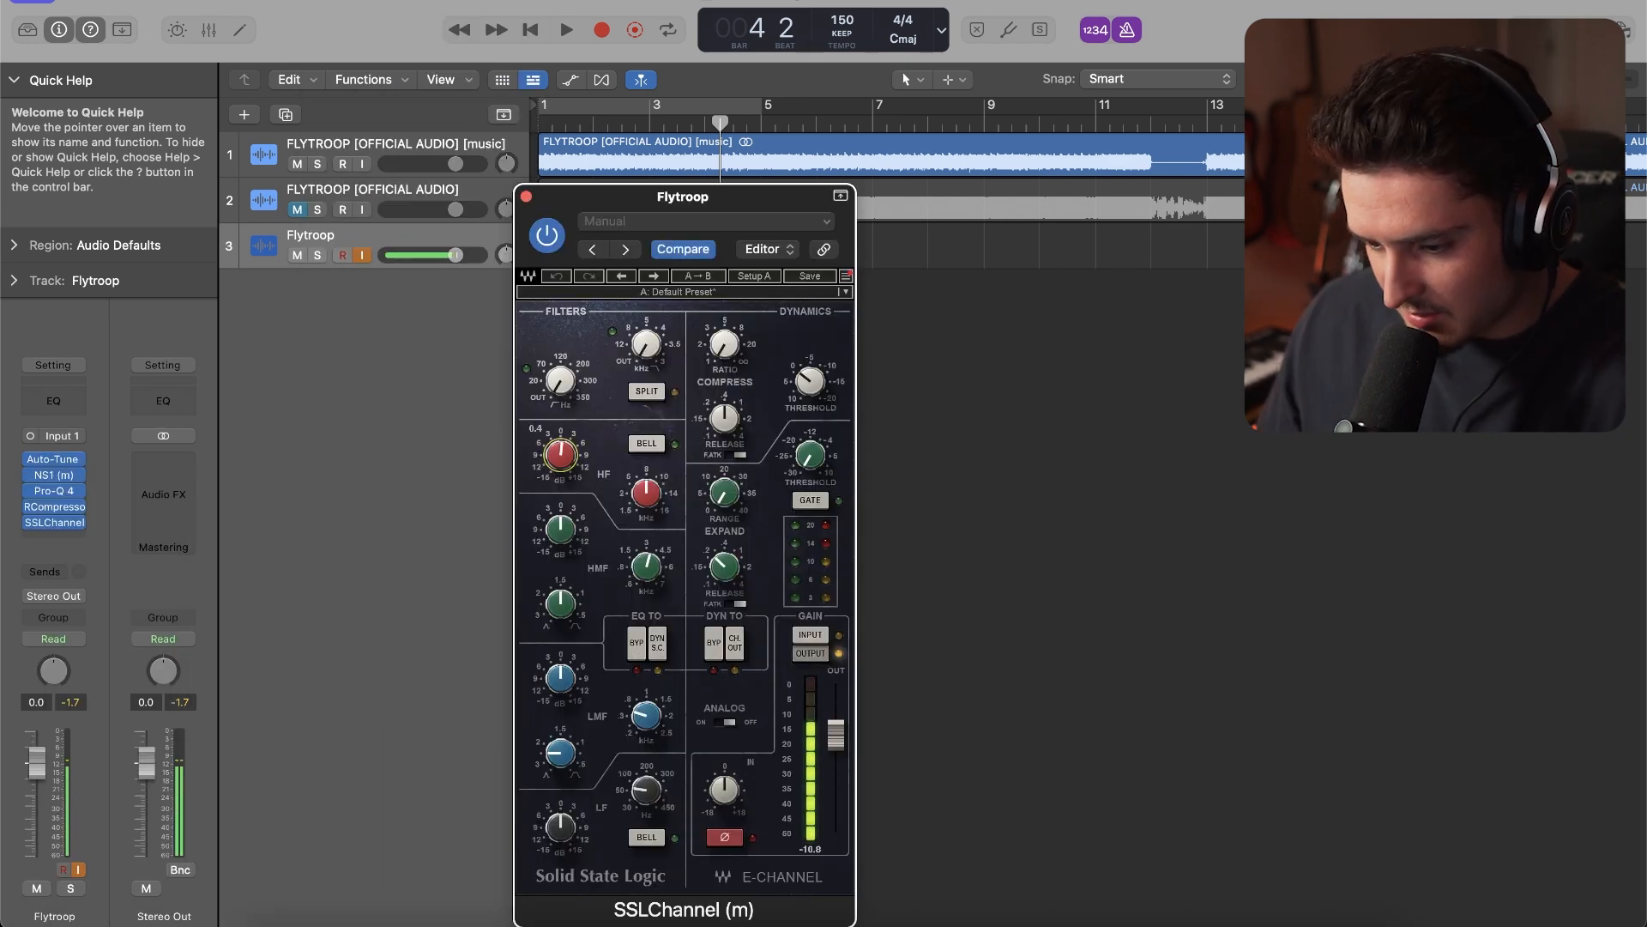
pyautogui.moveTo(558, 533); pyautogui.dragTo(559, 526)
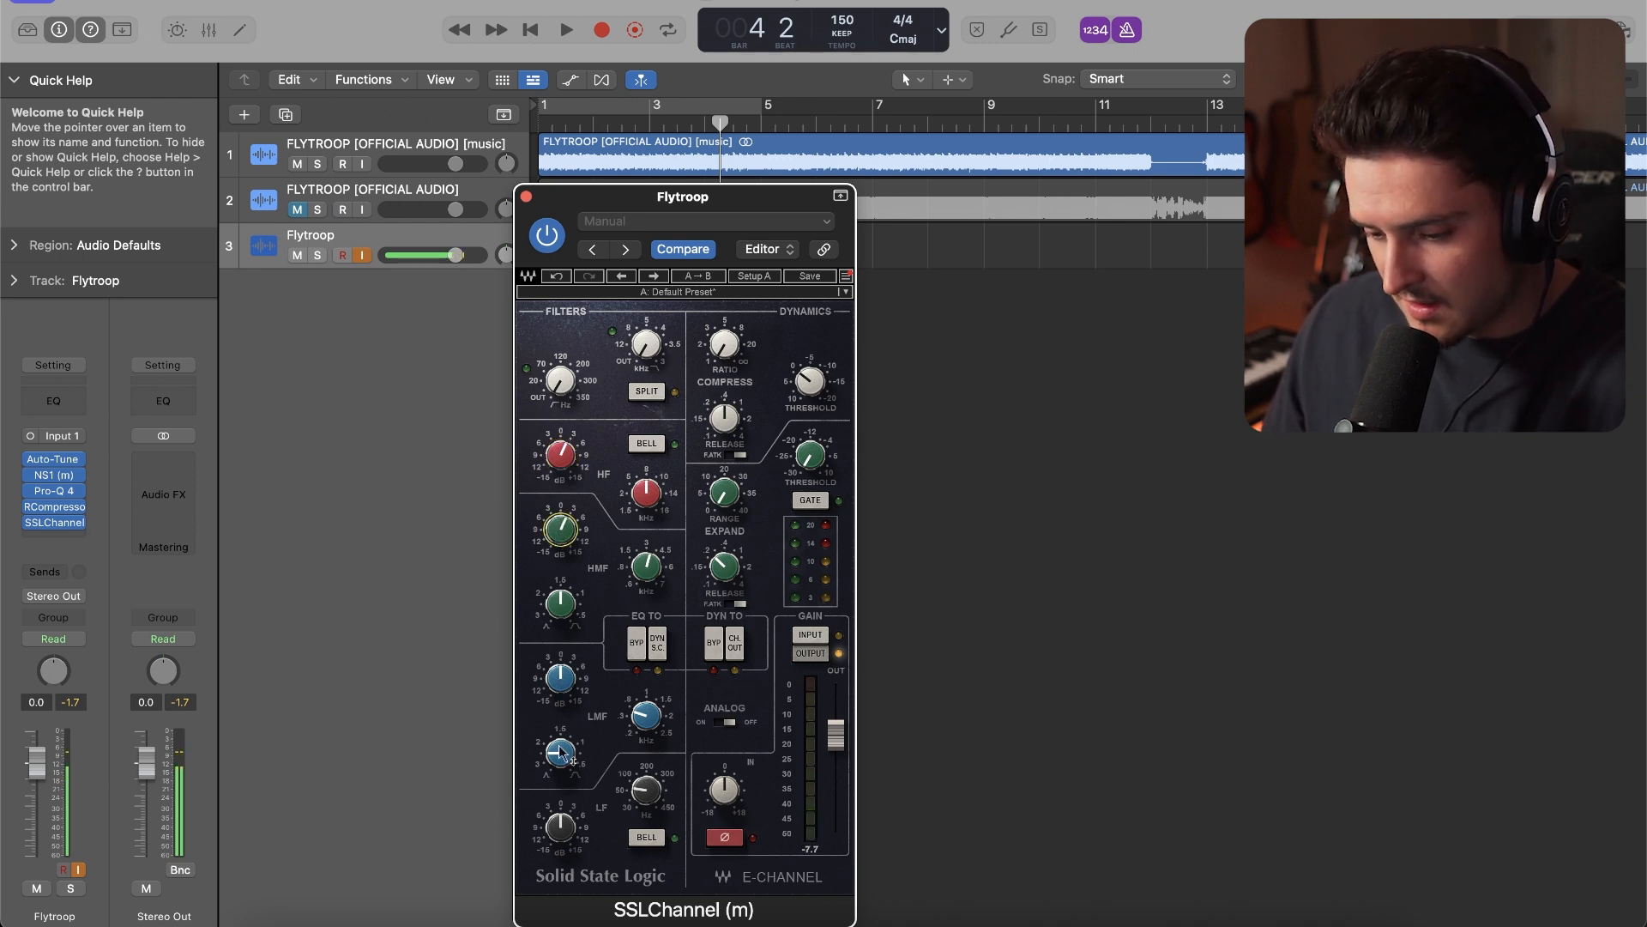
pyautogui.click(560, 826)
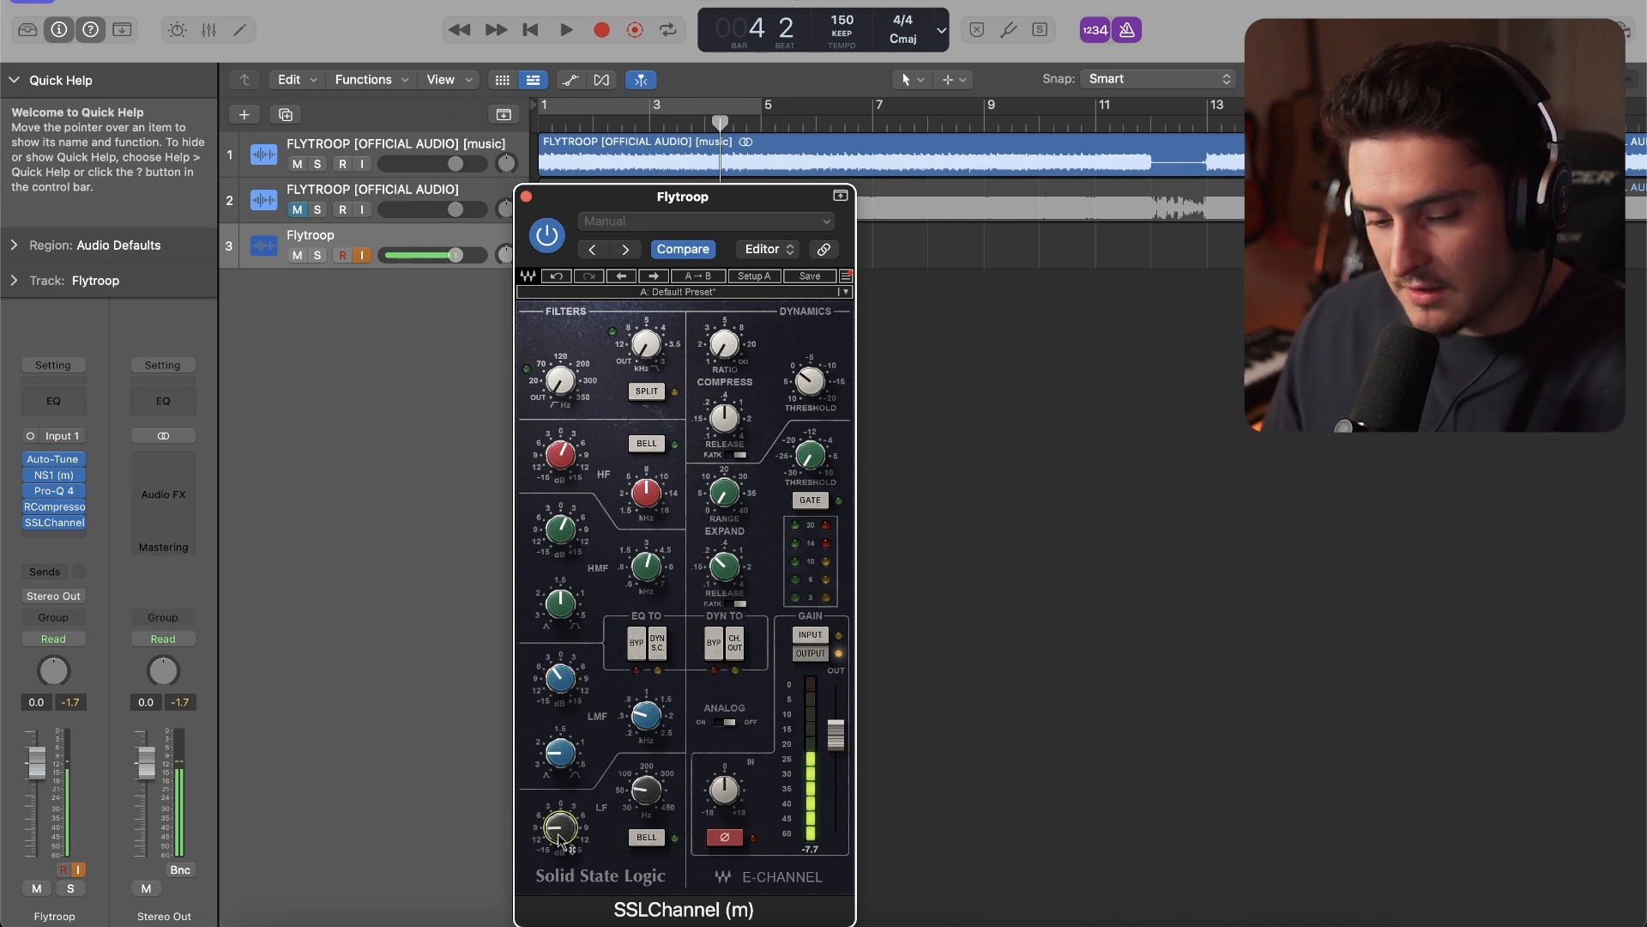
pyautogui.click(526, 196)
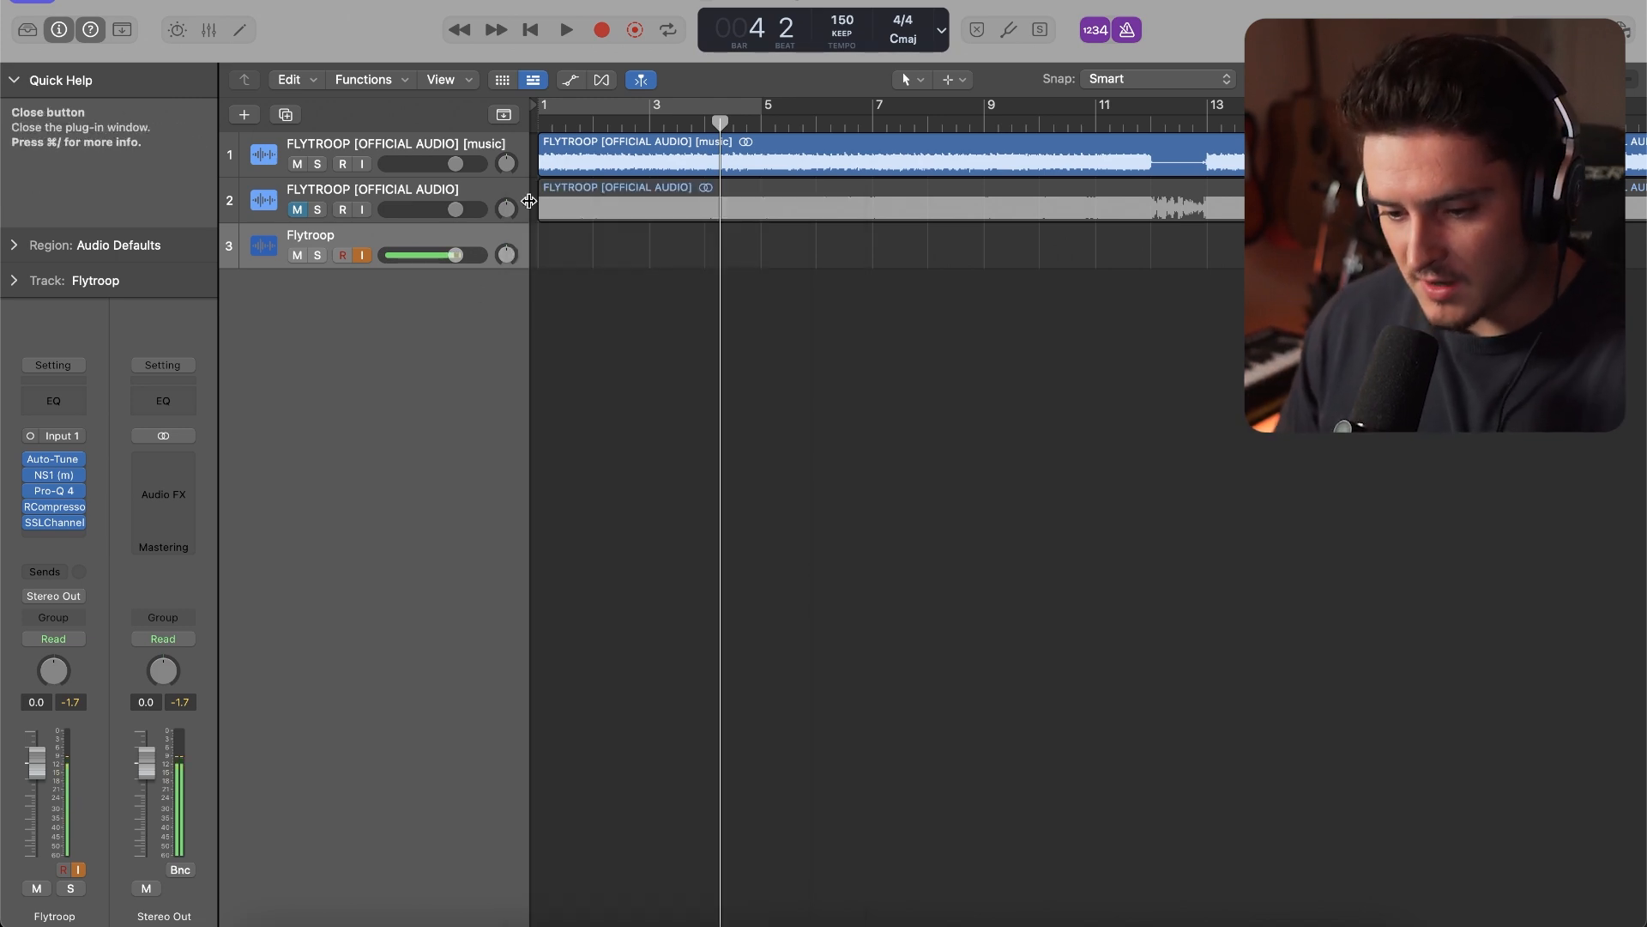
# Insert the mono Waves CLA-76 compressor on the Flytroop track after SSLChannel
pyautogui.click(74, 539)
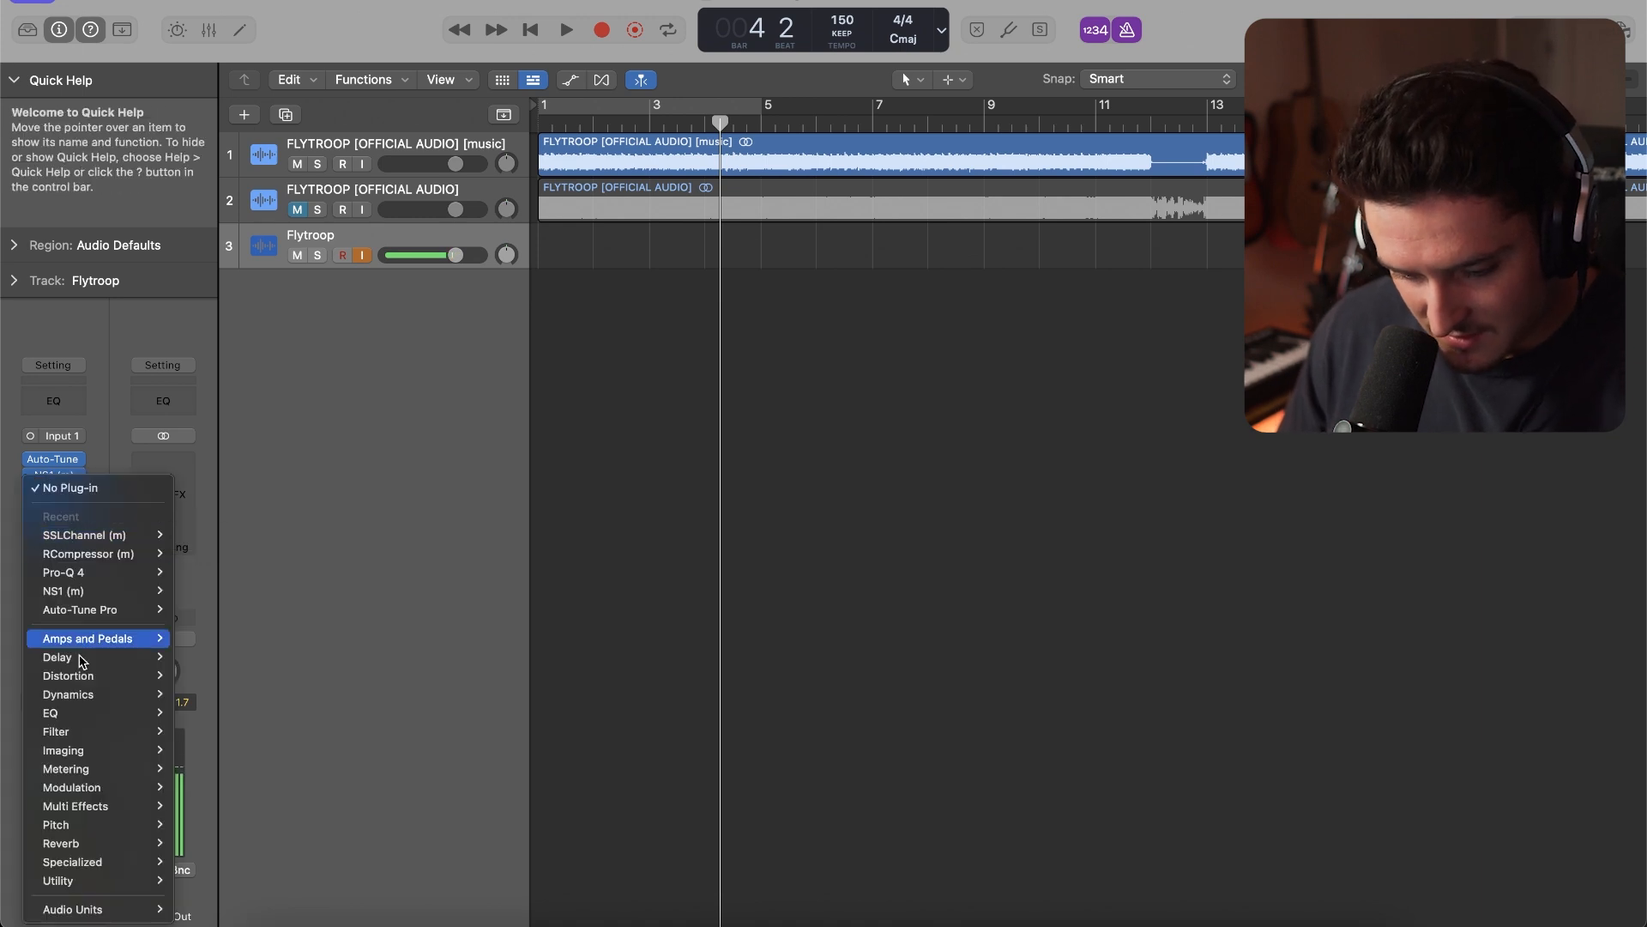
pyautogui.moveTo(140, 911)
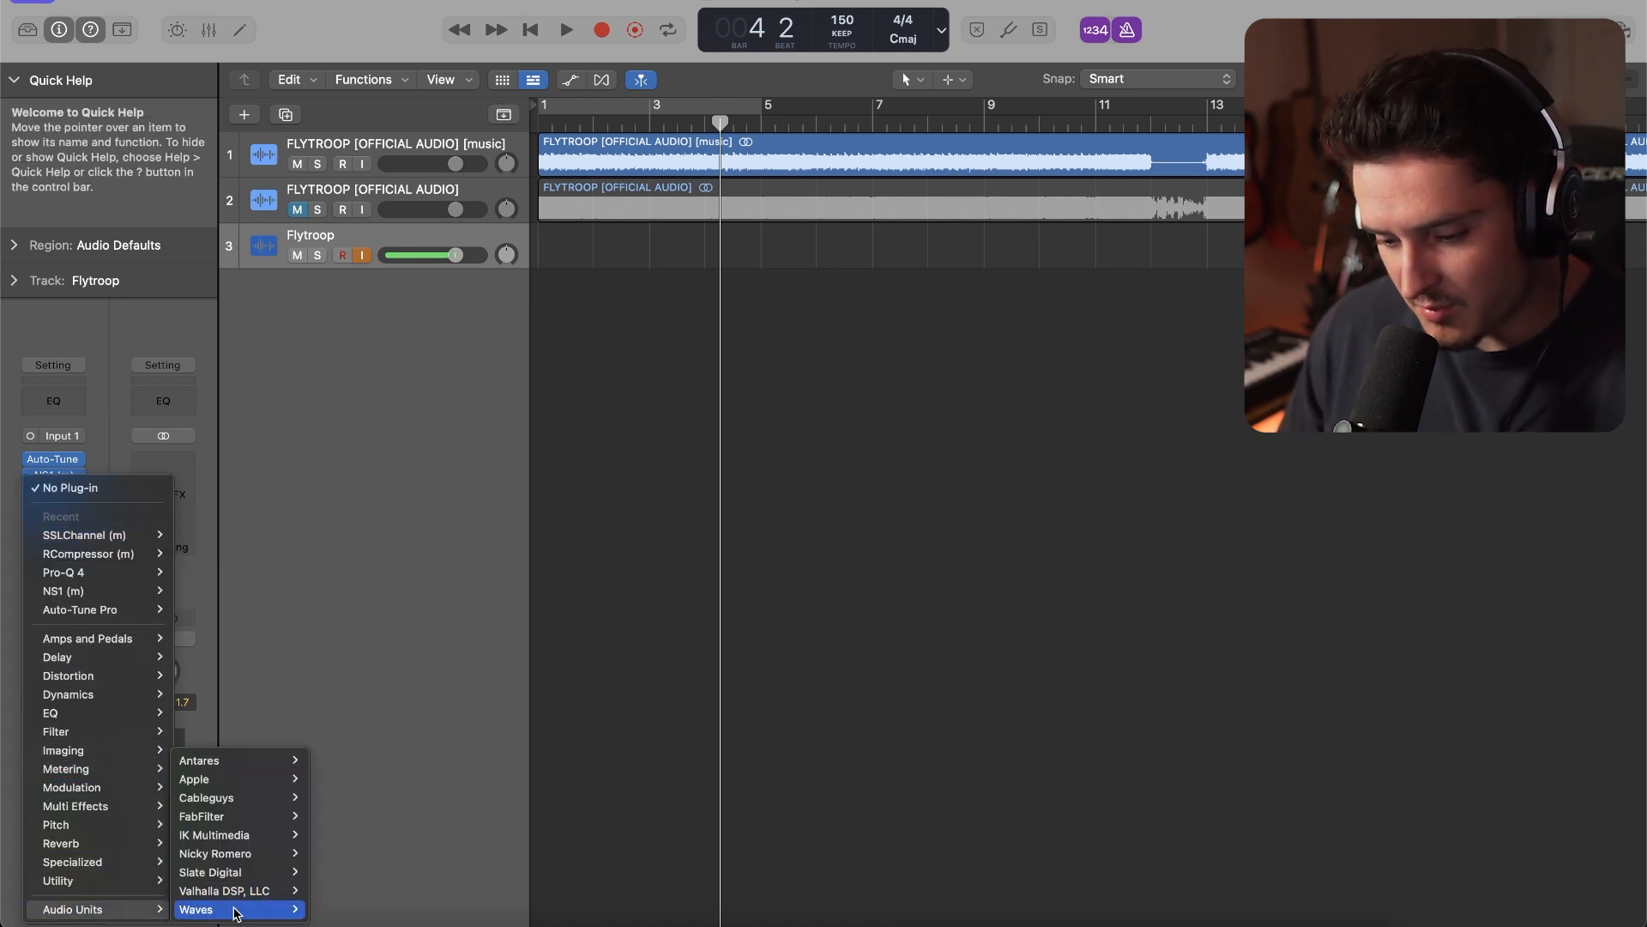
pyautogui.moveTo(234, 909)
pyautogui.press('c')
pyautogui.press('l')
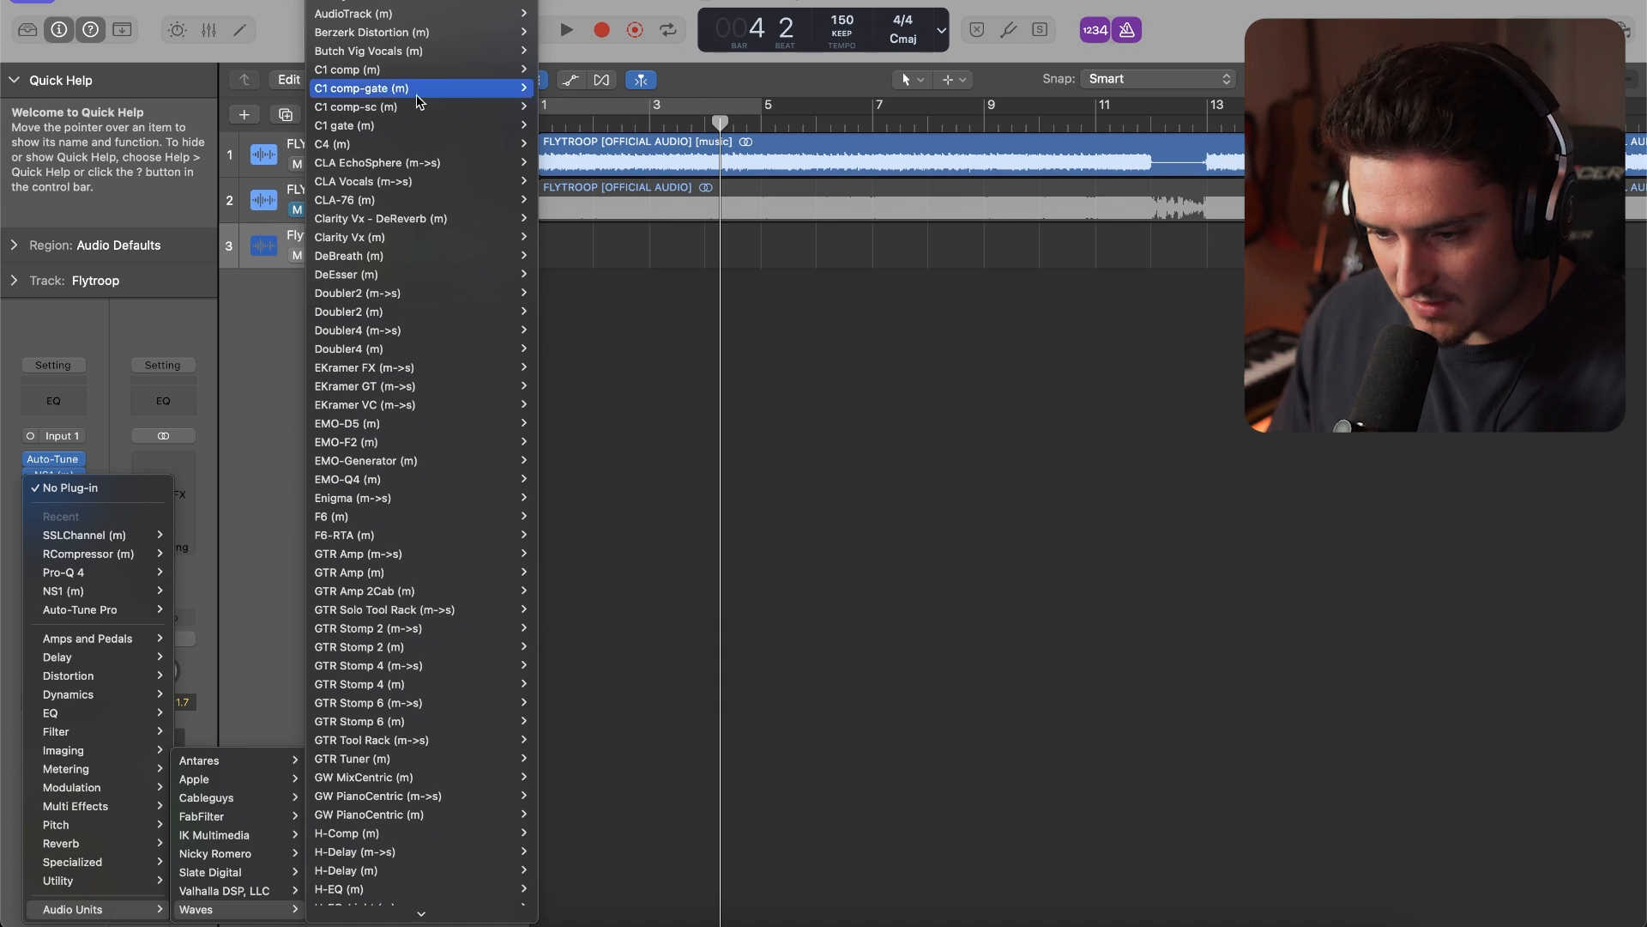
pyautogui.moveTo(418, 184)
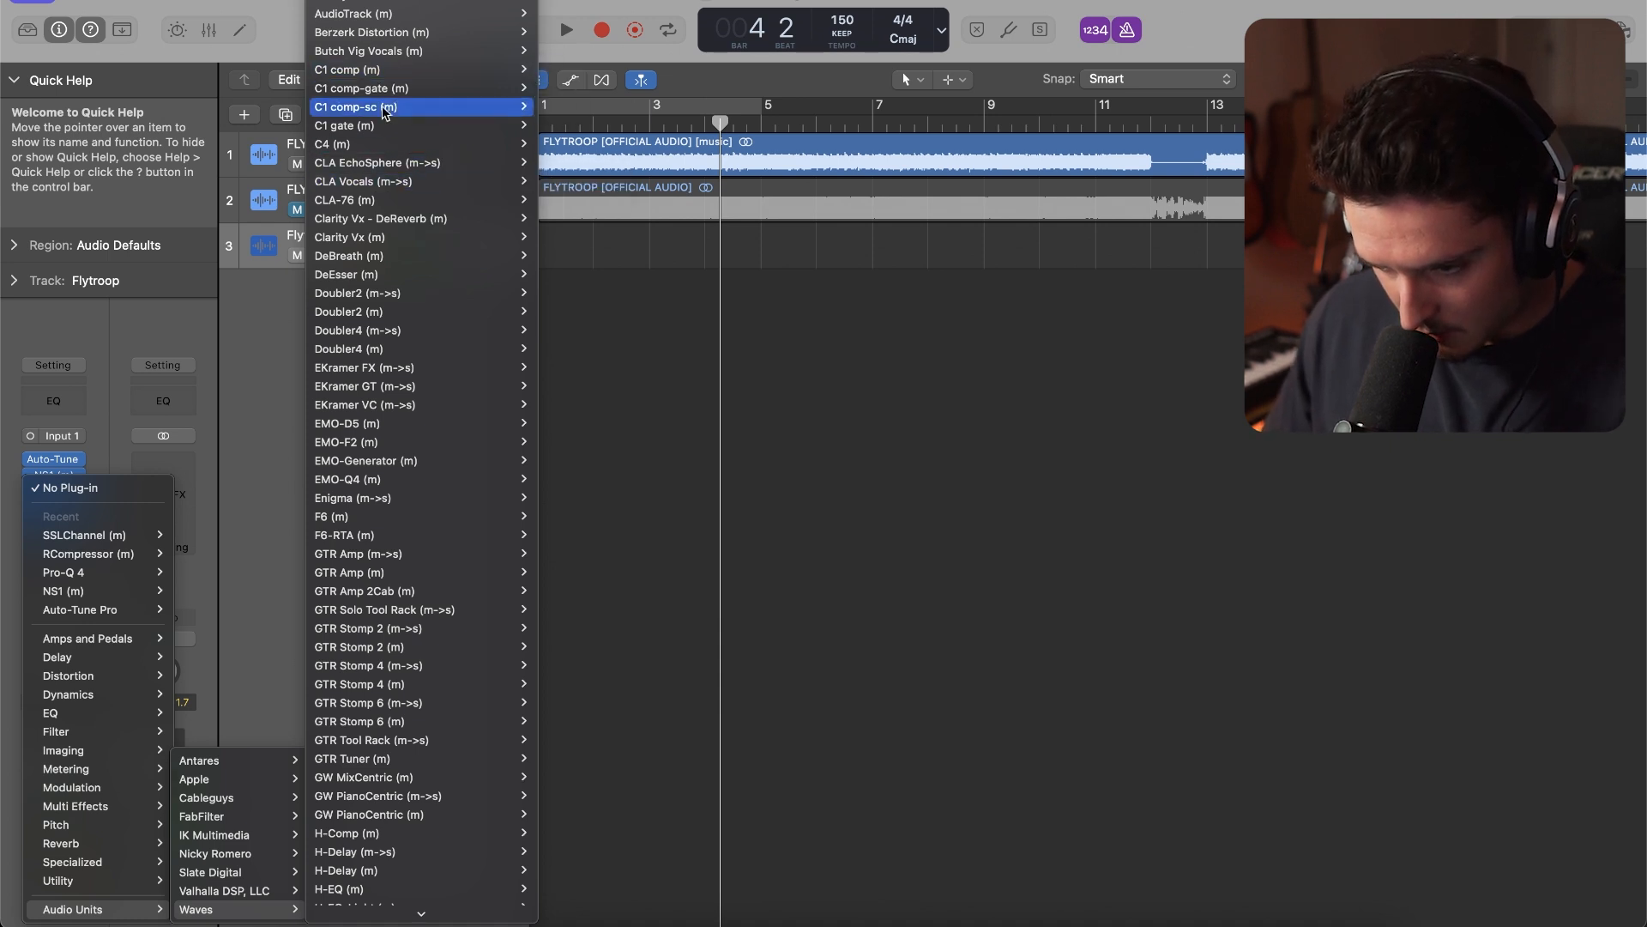
pyautogui.moveTo(386, 153)
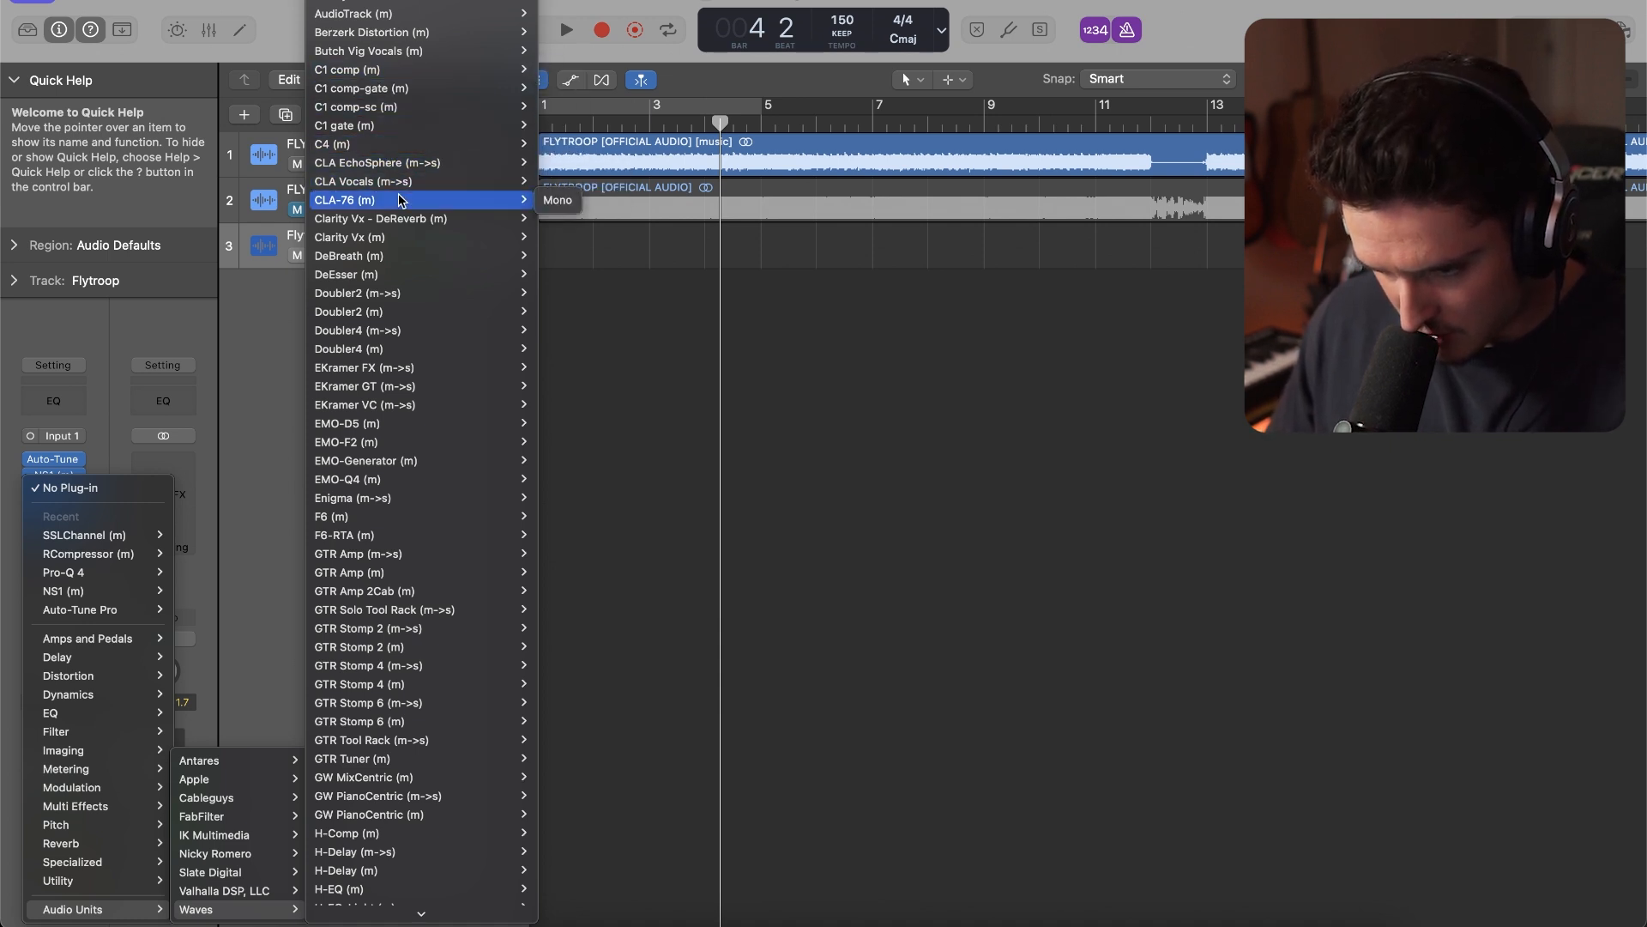
pyautogui.click(557, 201)
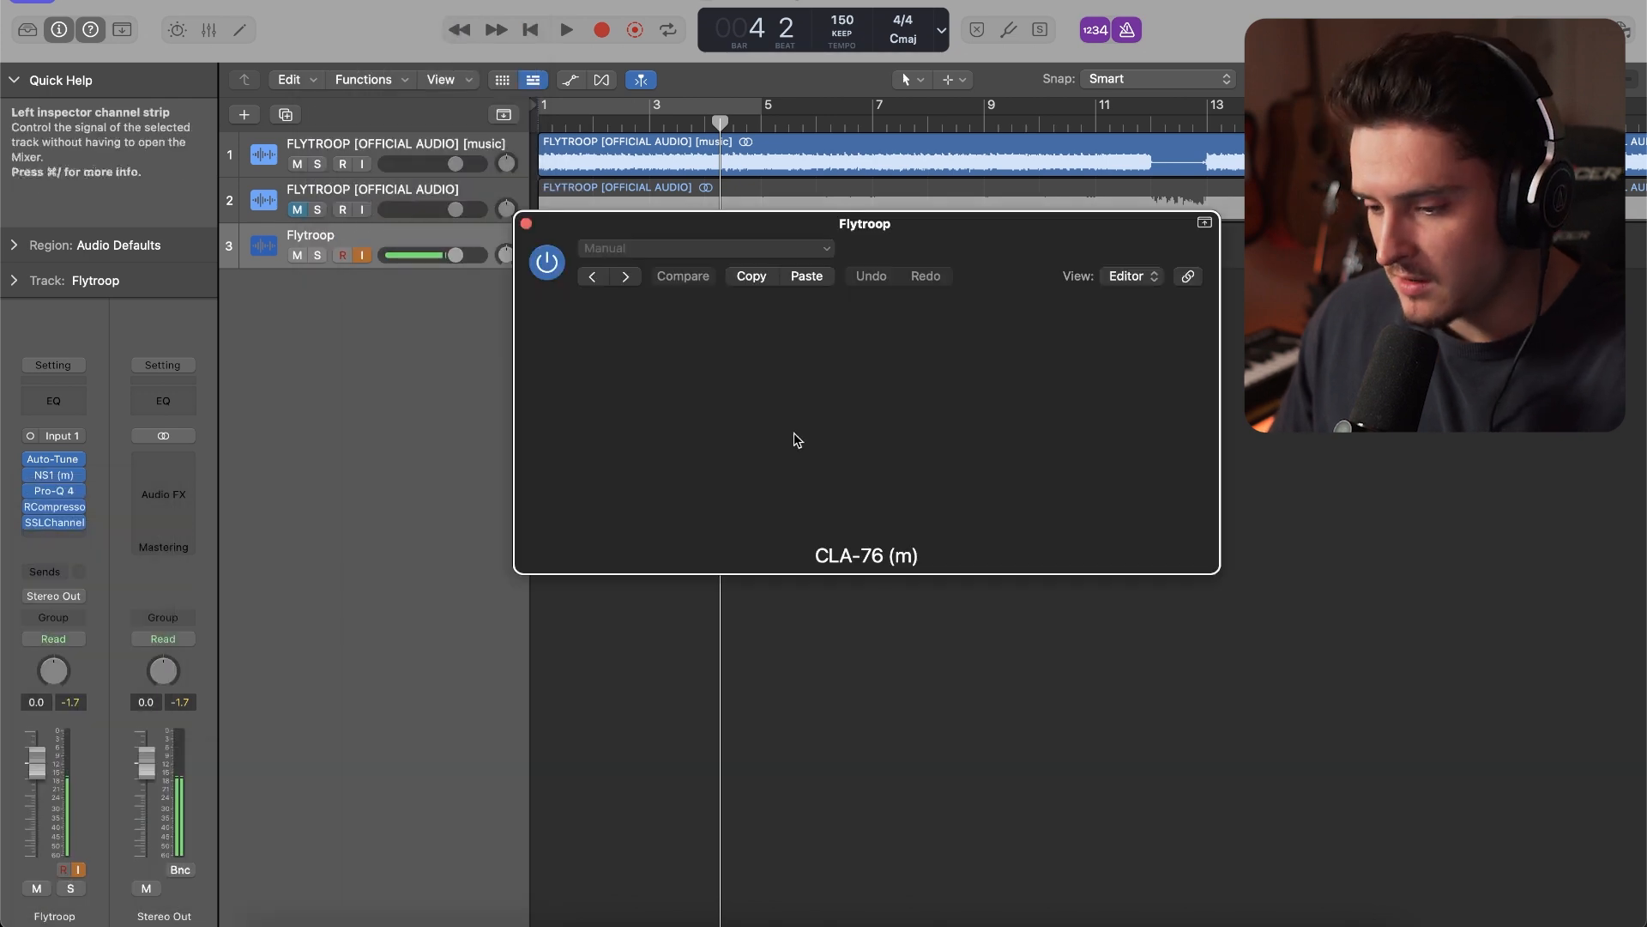
# Set CLA-76 to the Bluey revision with a ratio of 8, adjust its attack, and raise its release
pyautogui.click(864, 522)
pyautogui.moveTo(850, 370); pyautogui.dragTo(850, 369)
pyautogui.moveTo(850, 434); pyautogui.dragTo(849, 399)
pyautogui.click(935, 407)
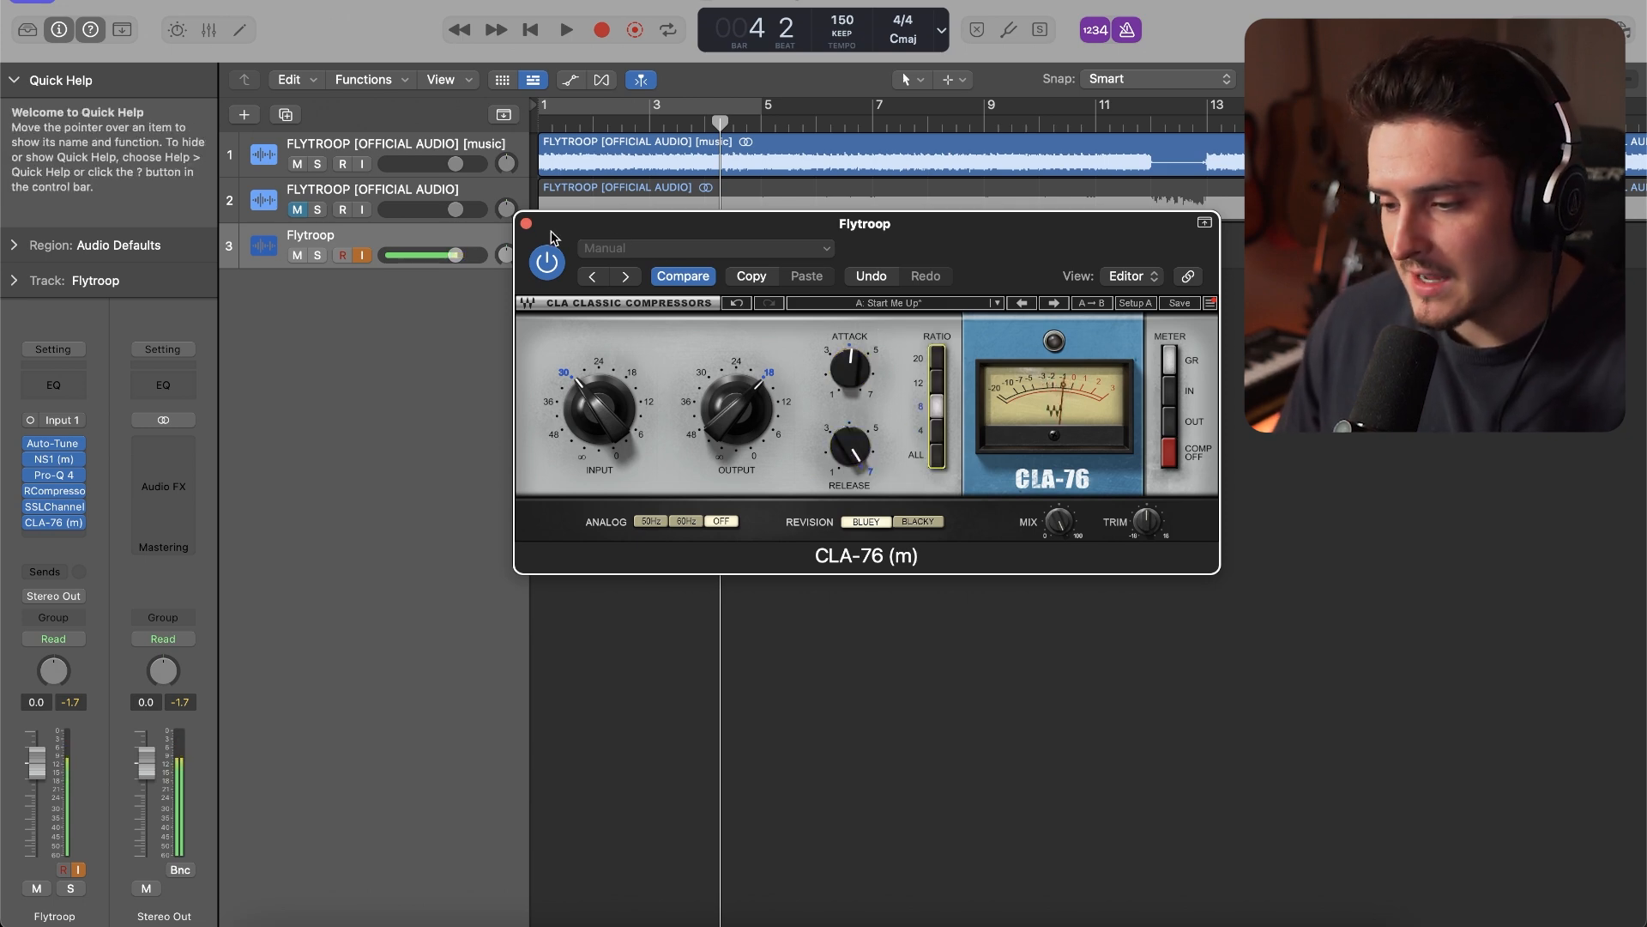
pyautogui.click(526, 223)
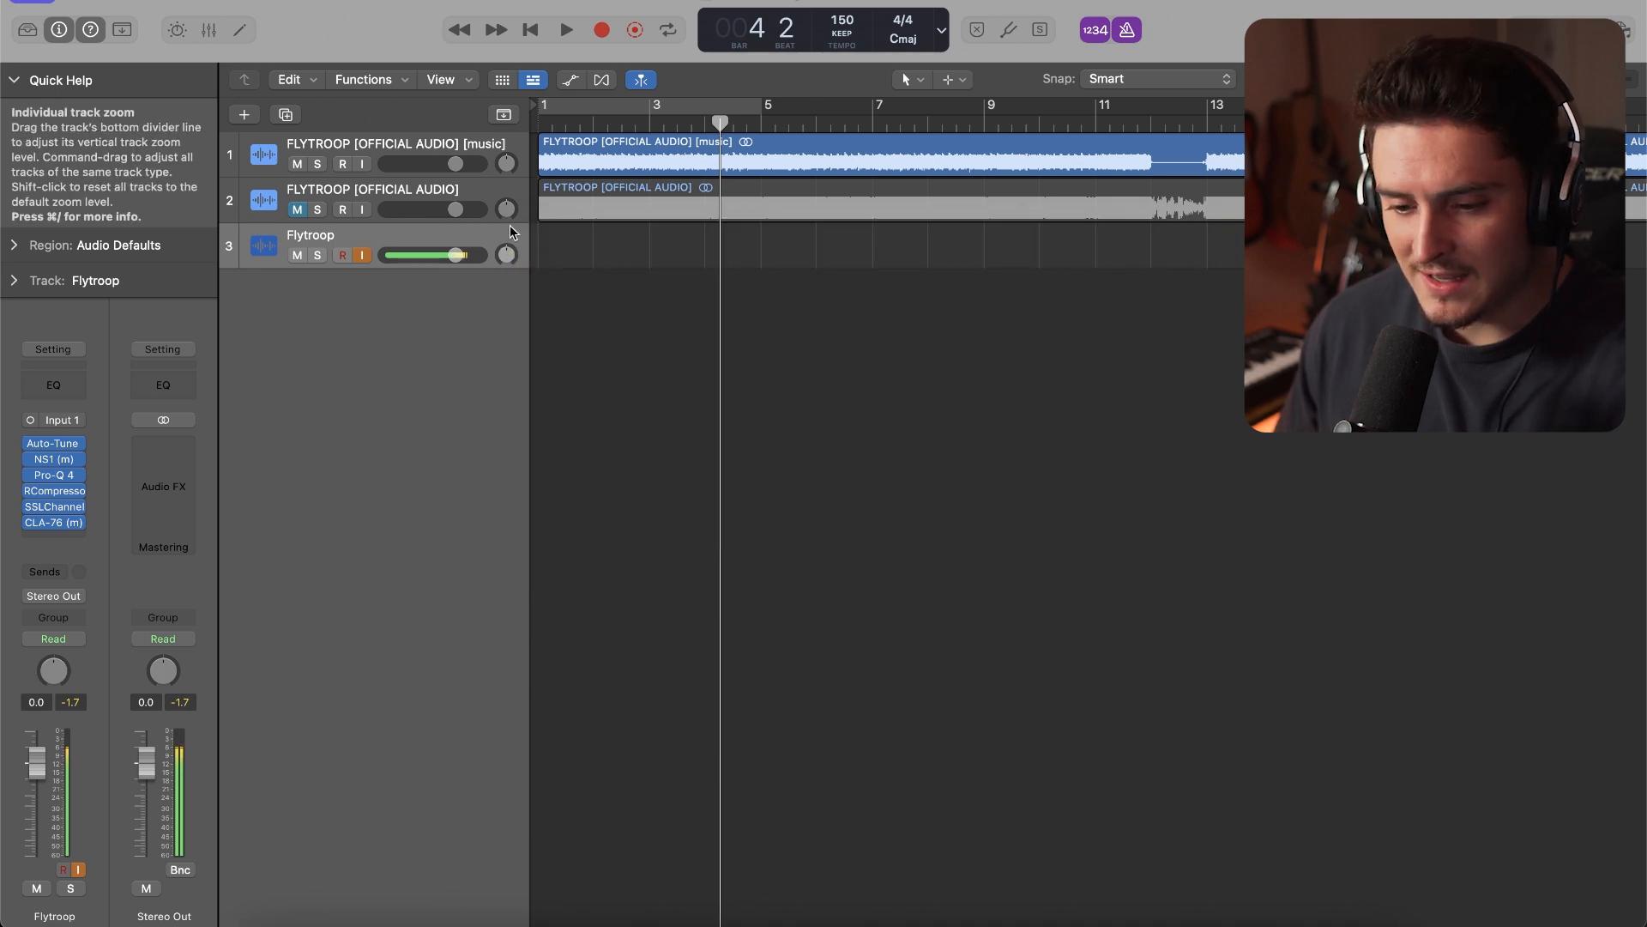
# Insert the mono Waves DeEsser after CLA-76 and set its threshold to -21.0
pyautogui.click(55, 534)
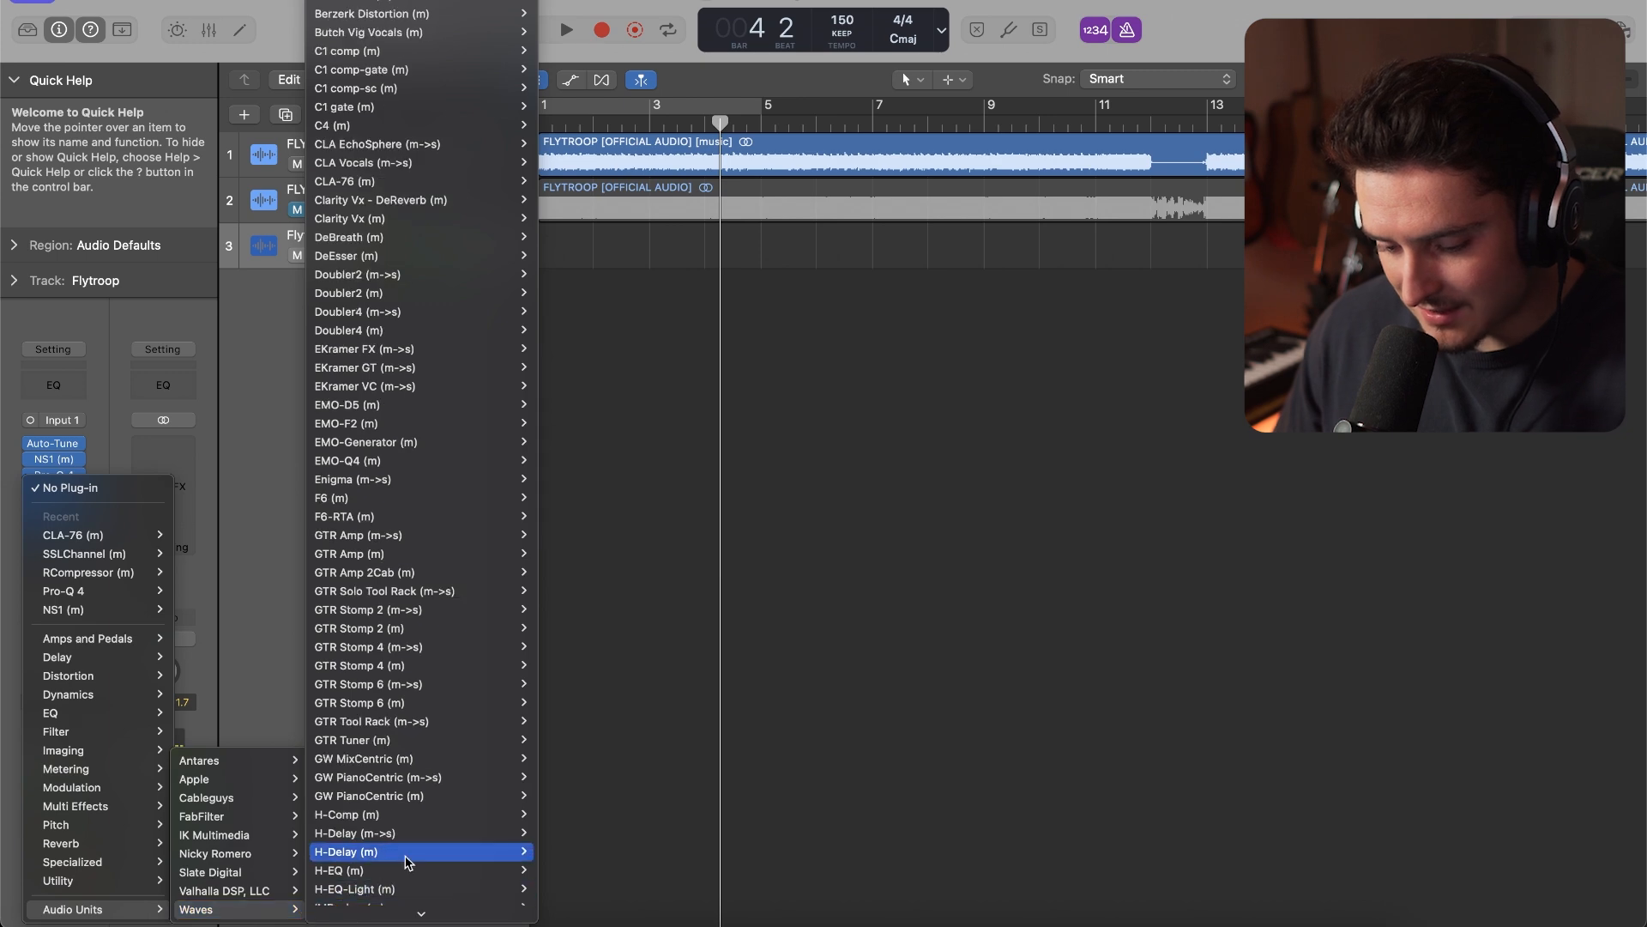
pyautogui.moveTo(429, 272)
pyautogui.click(556, 279)
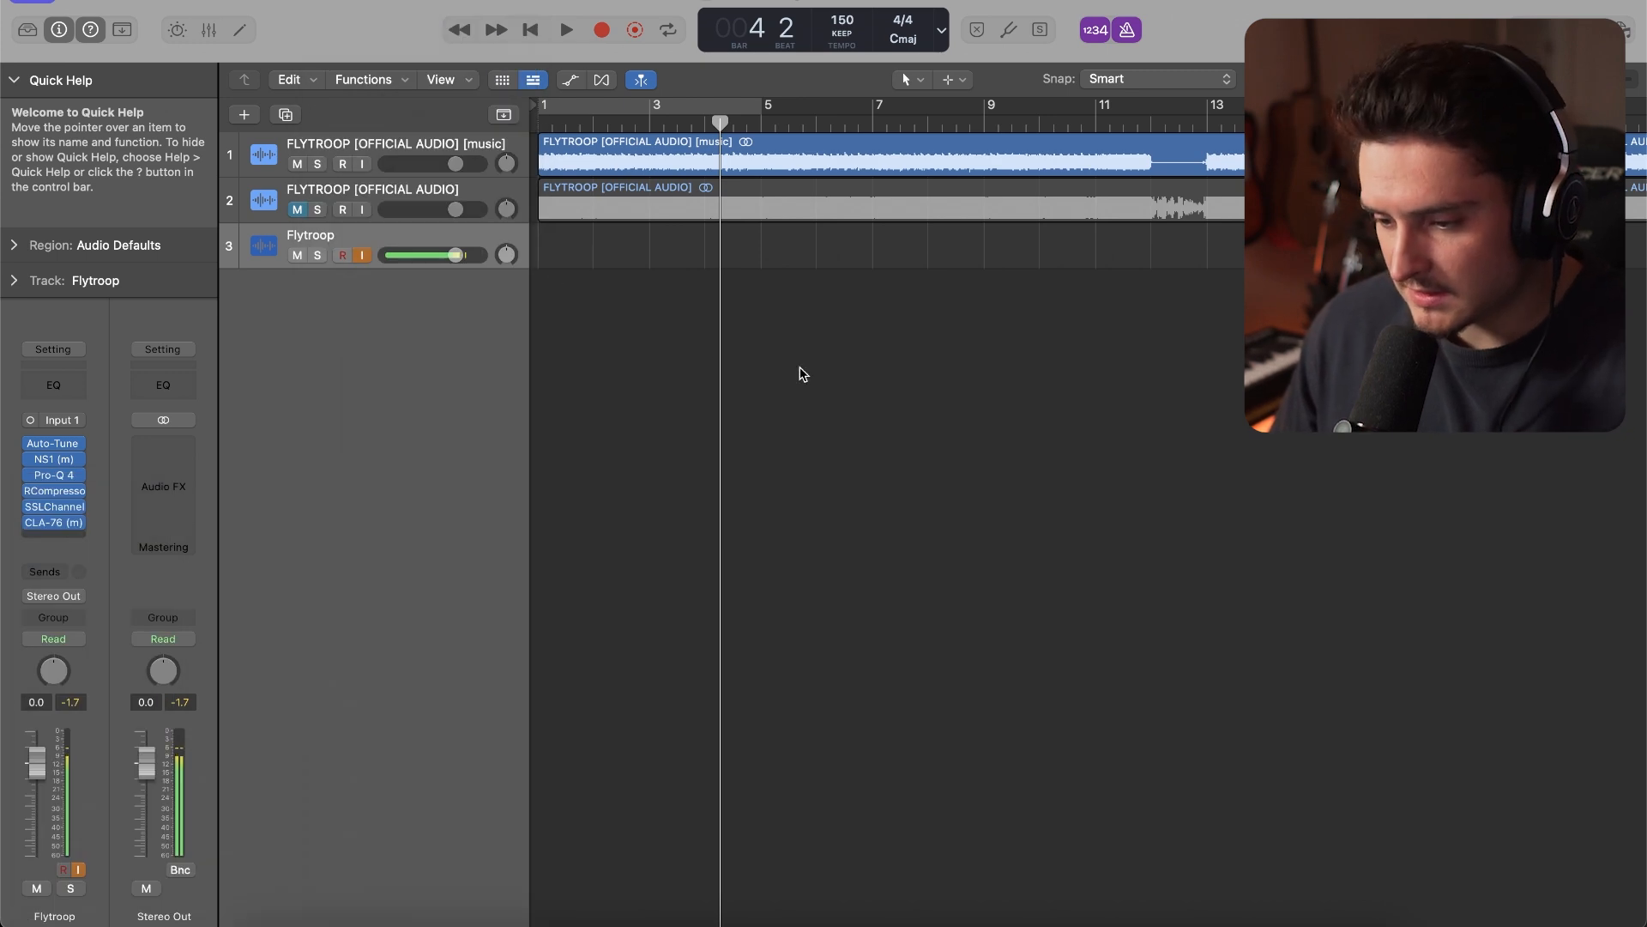
pyautogui.moveTo(632, 369); pyautogui.dragTo(635, 430)
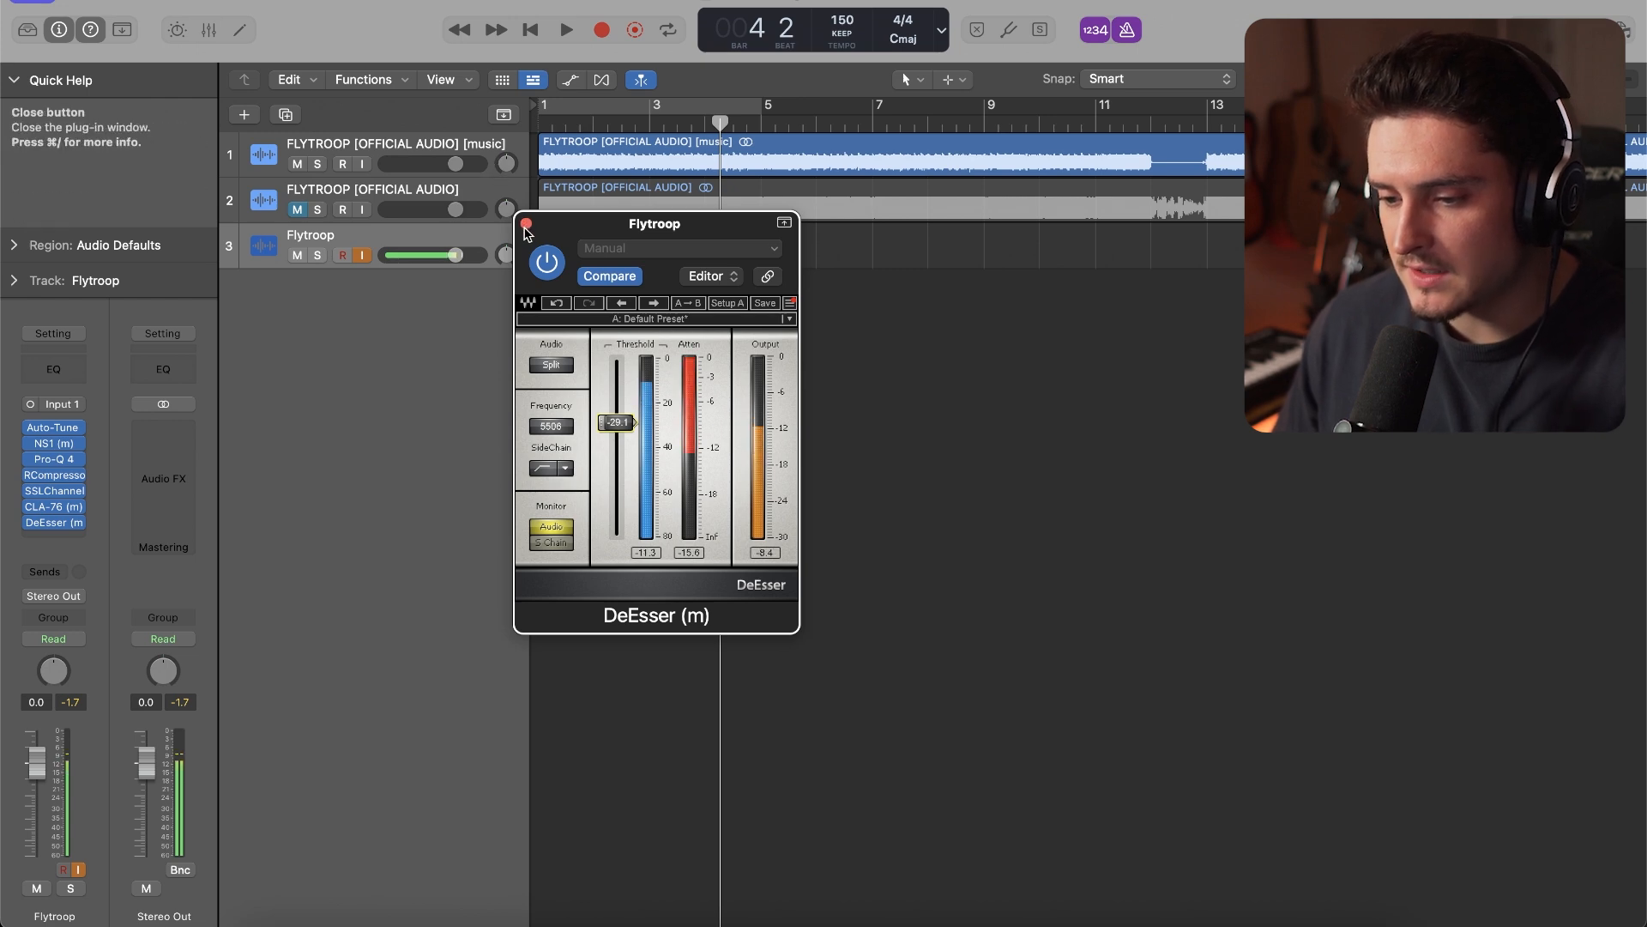
pyautogui.moveTo(616, 429)
pyautogui.mouseDown()
pyautogui.moveTo(616, 378)
pyautogui.moveTo(616, 431)
pyautogui.moveTo(616, 411)
pyautogui.mouseUp()
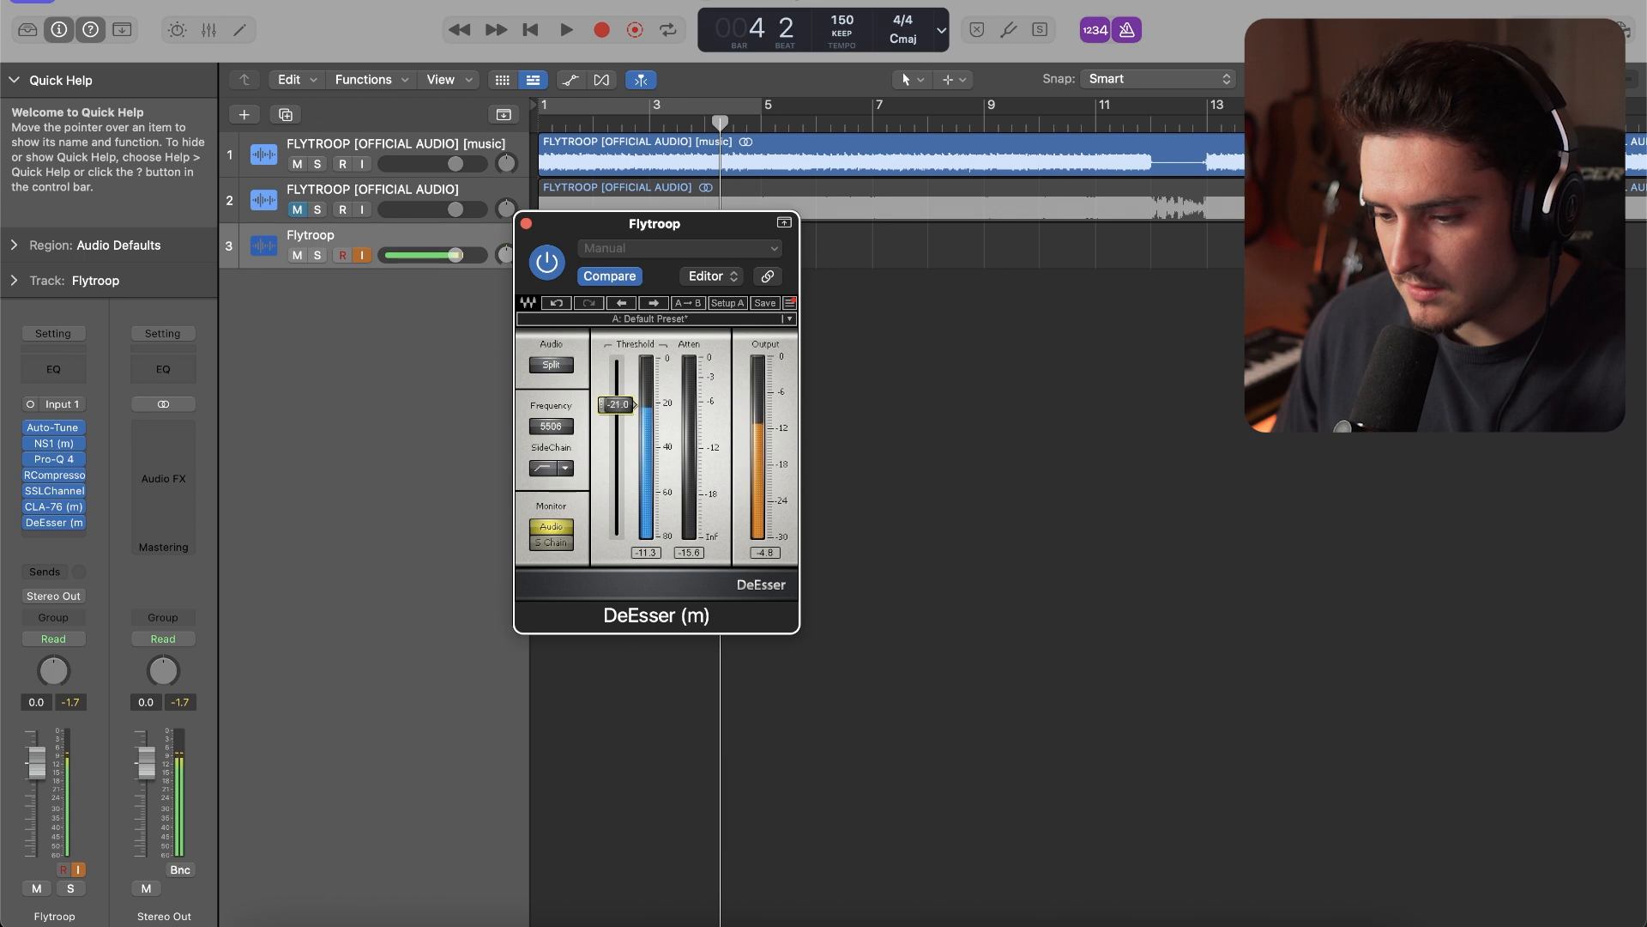
pyautogui.click(82, 522)
pyautogui.moveTo(109, 909)
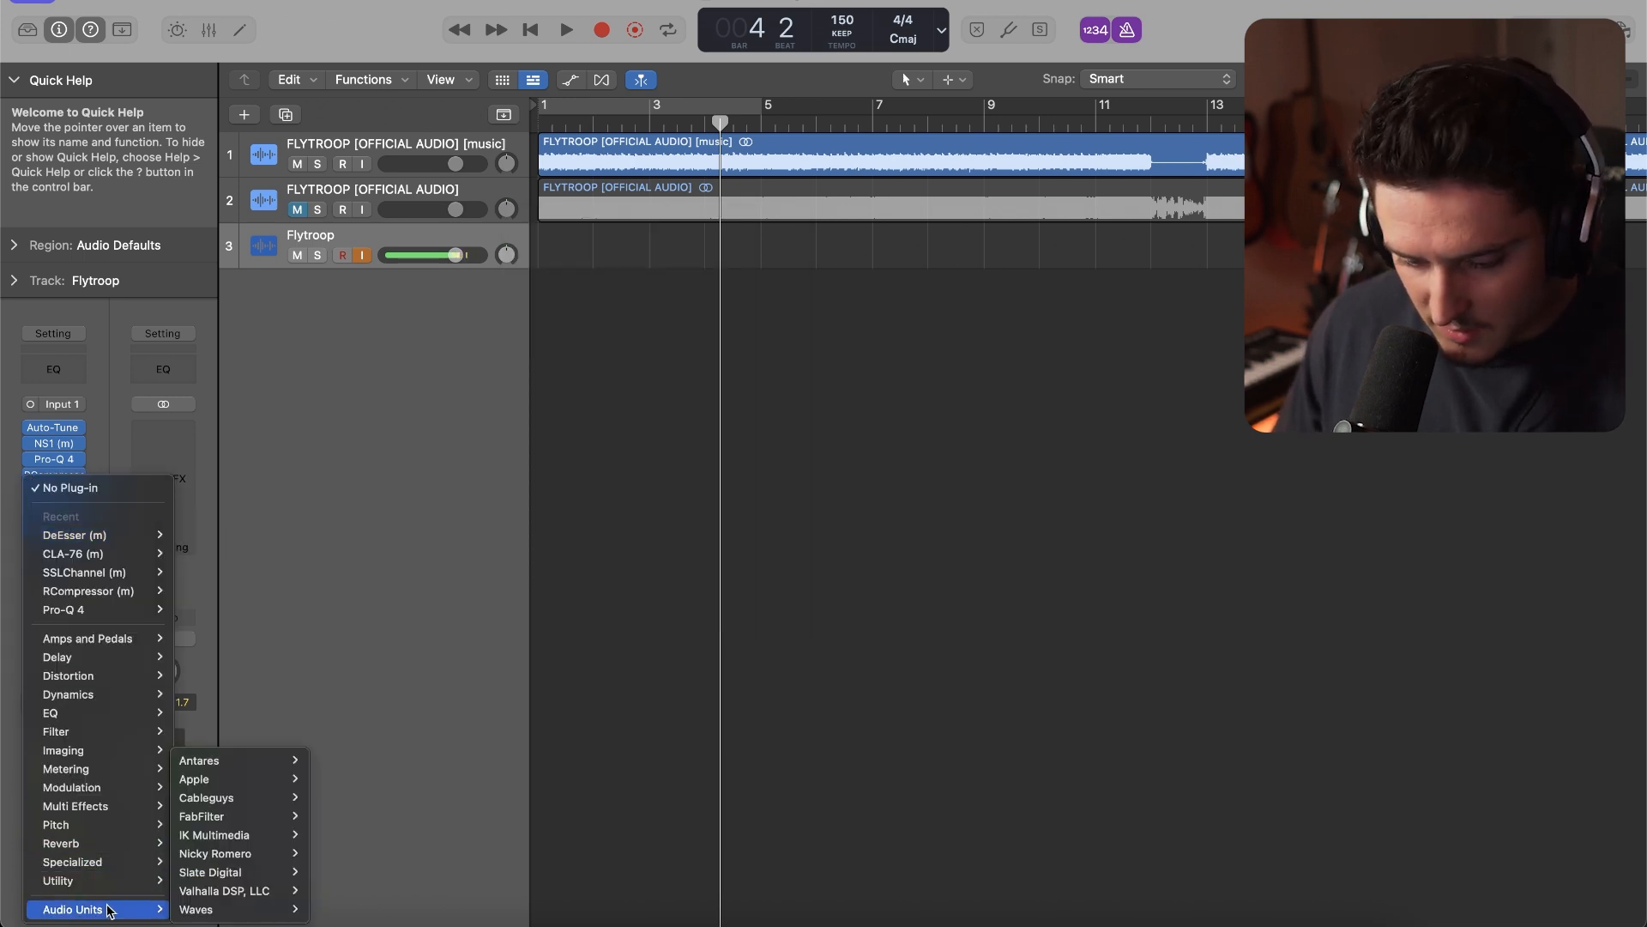
pyautogui.click(281, 481)
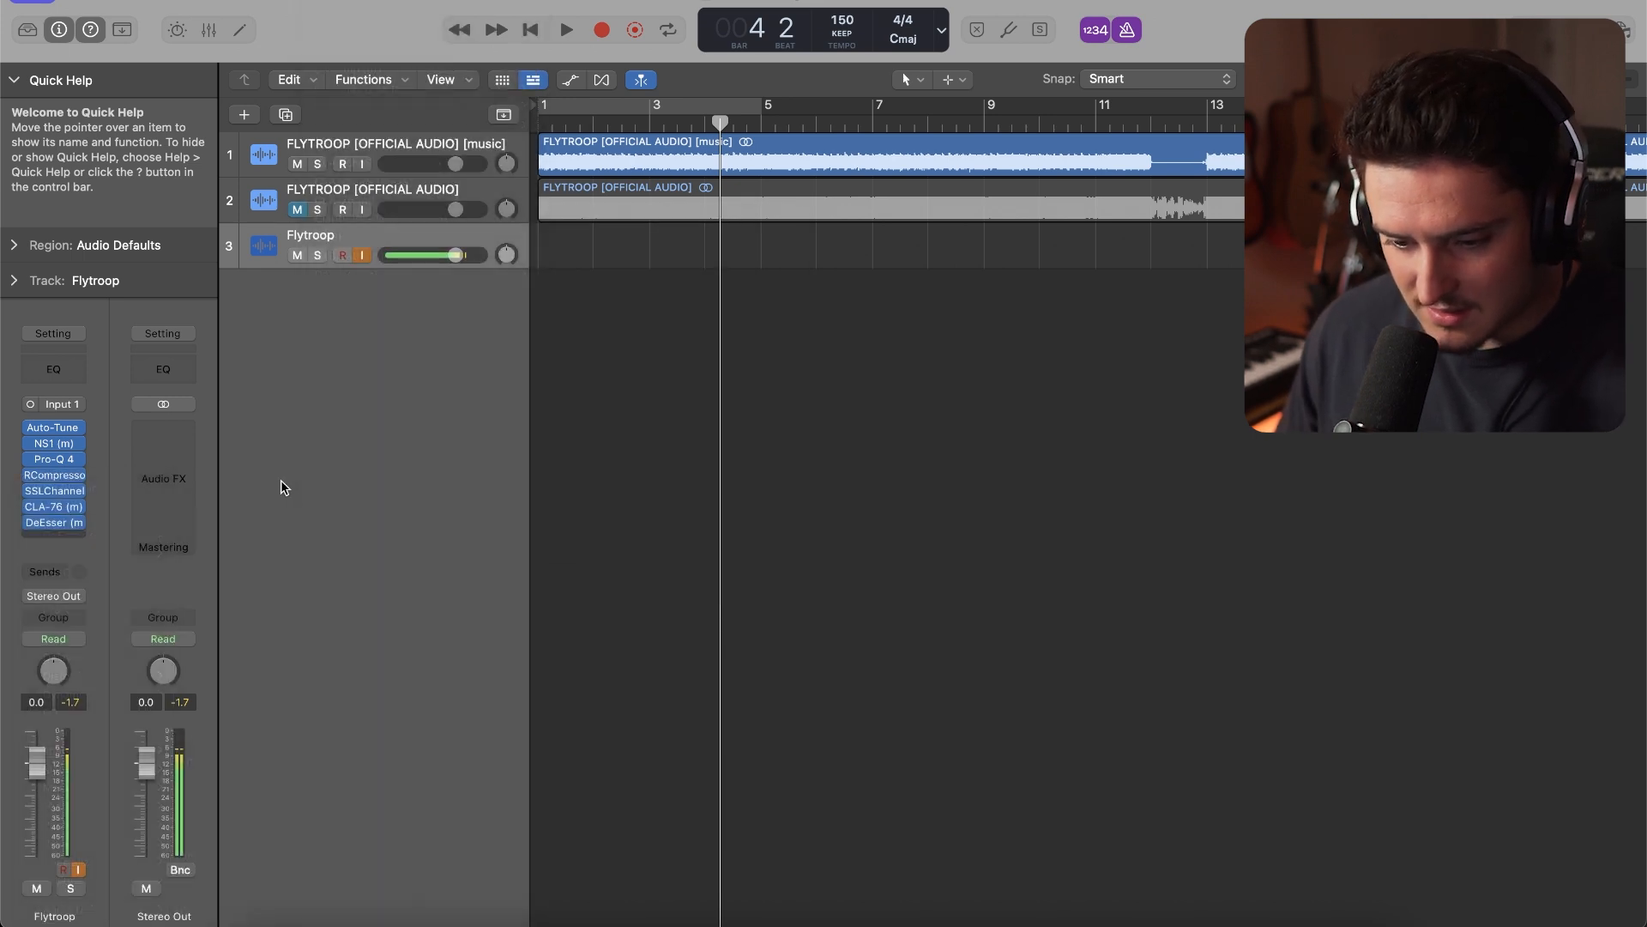
# Insert the mono Slate Digital Fresh Air on the Flytroop track after DeEsser
pyautogui.click(54, 538)
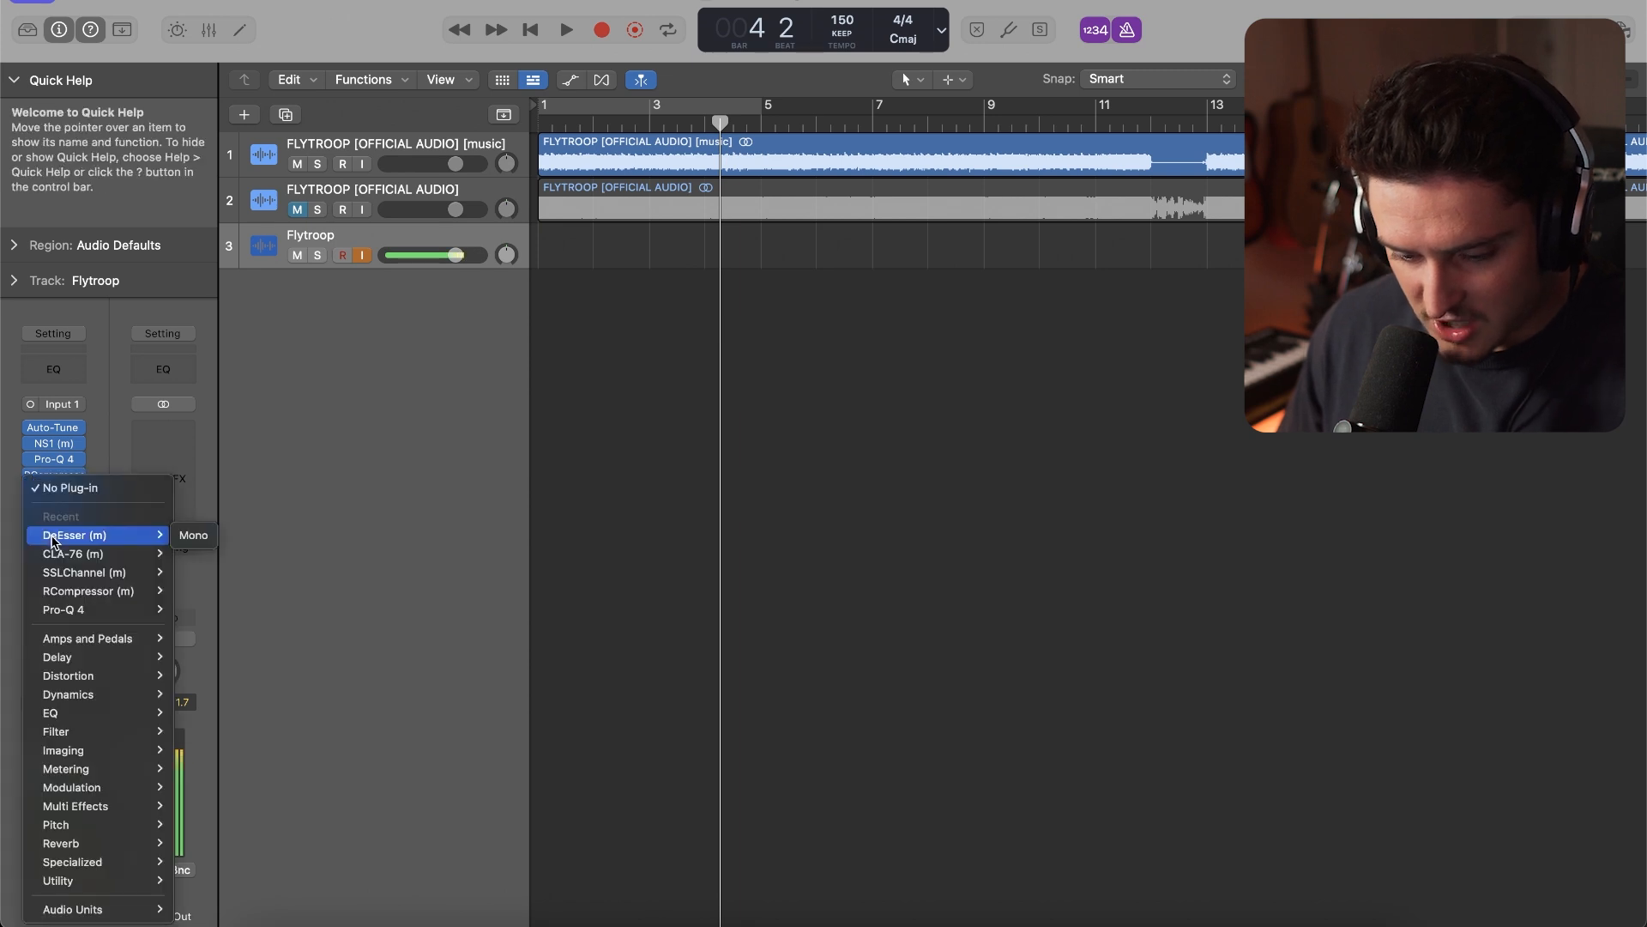
pyautogui.moveTo(95, 909)
pyautogui.moveTo(232, 872)
pyautogui.moveTo(356, 881)
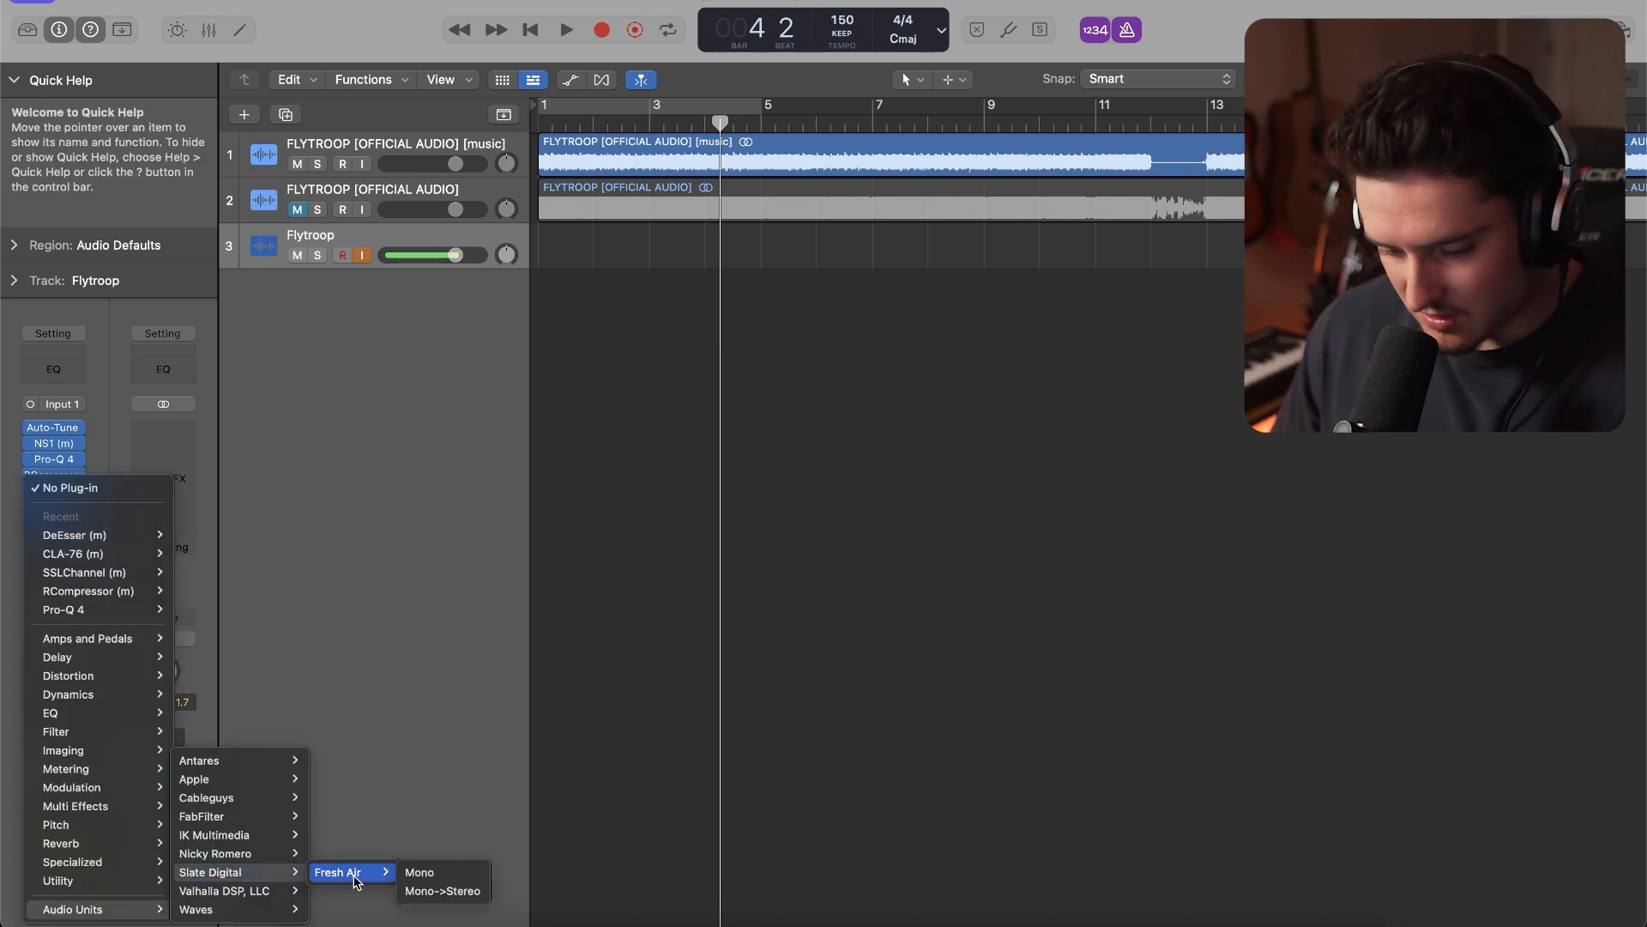
pyautogui.click(422, 872)
# Link Fresh Air's Mid Air and High Air controls, set both to 11, and close the plug-in
pyautogui.click(852, 649)
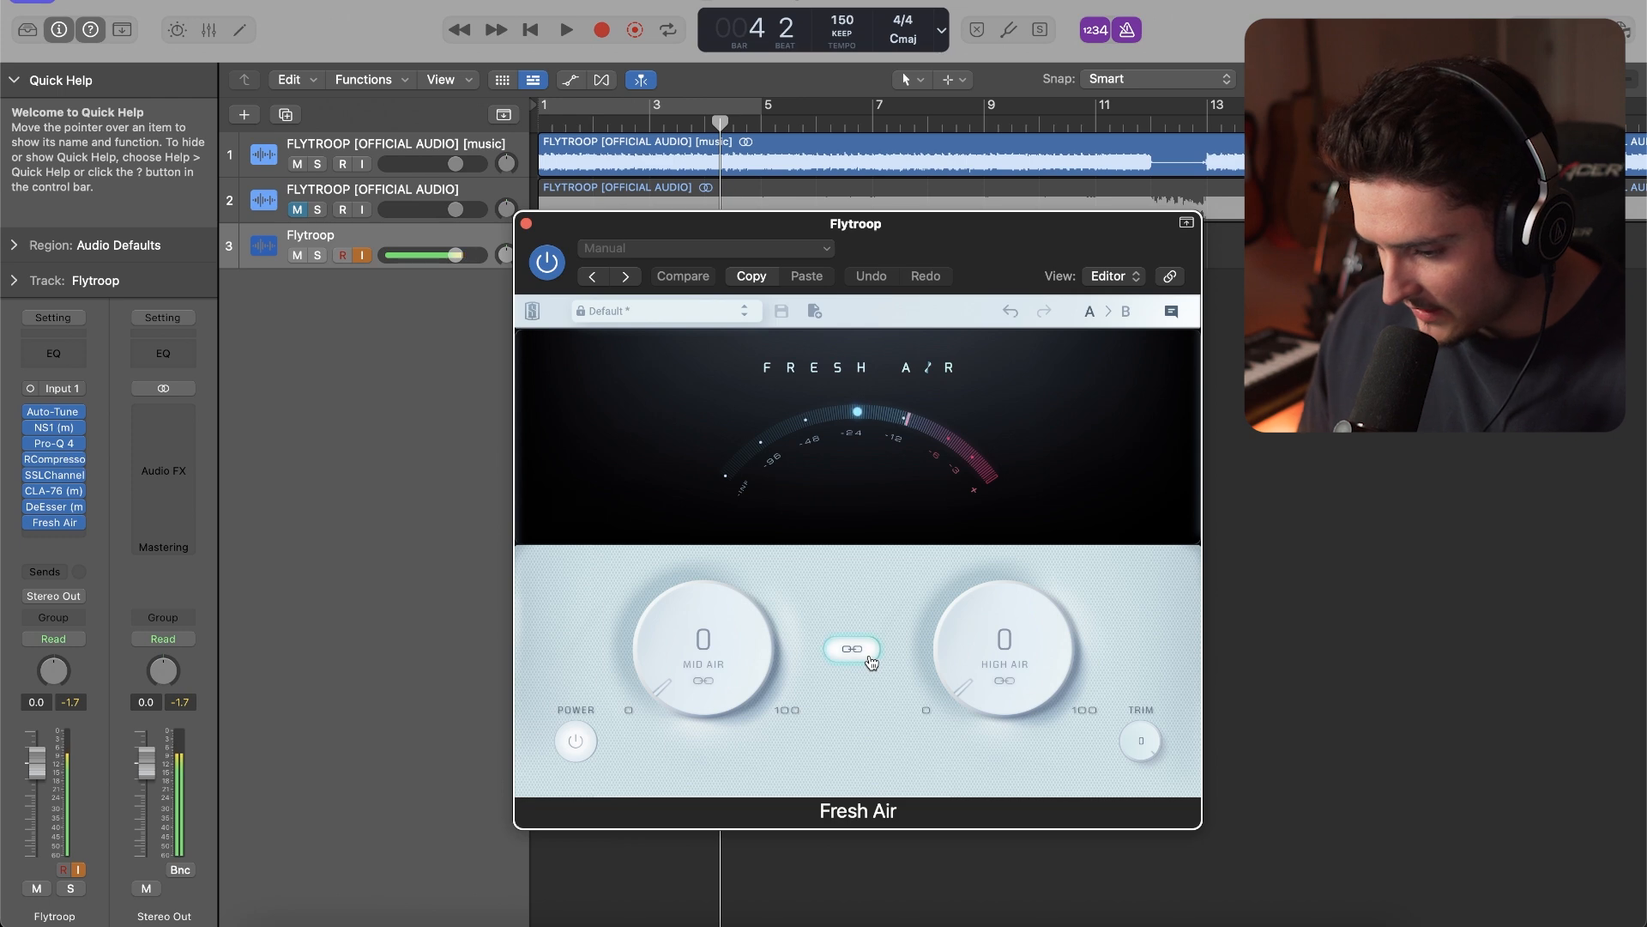
pyautogui.moveTo(984, 665); pyautogui.dragTo(980, 628)
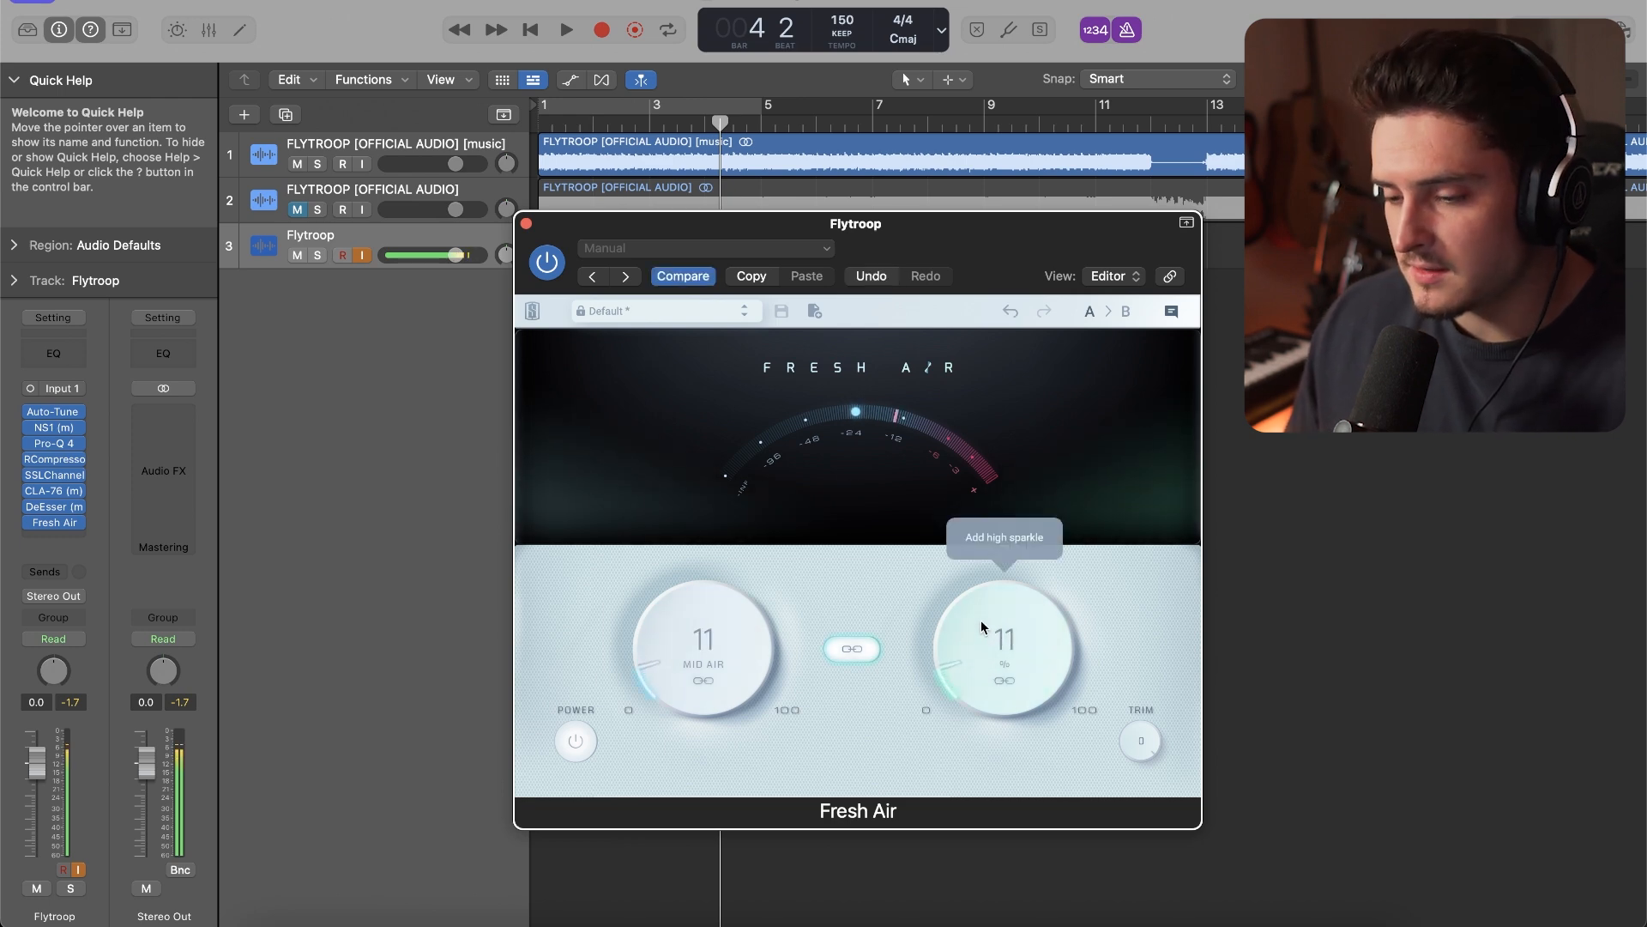
pyautogui.click(526, 224)
# Insert the mono Chorus modulation effect after Fresh Air and set its mix to 18%
pyautogui.click(54, 538)
pyautogui.moveTo(120, 750)
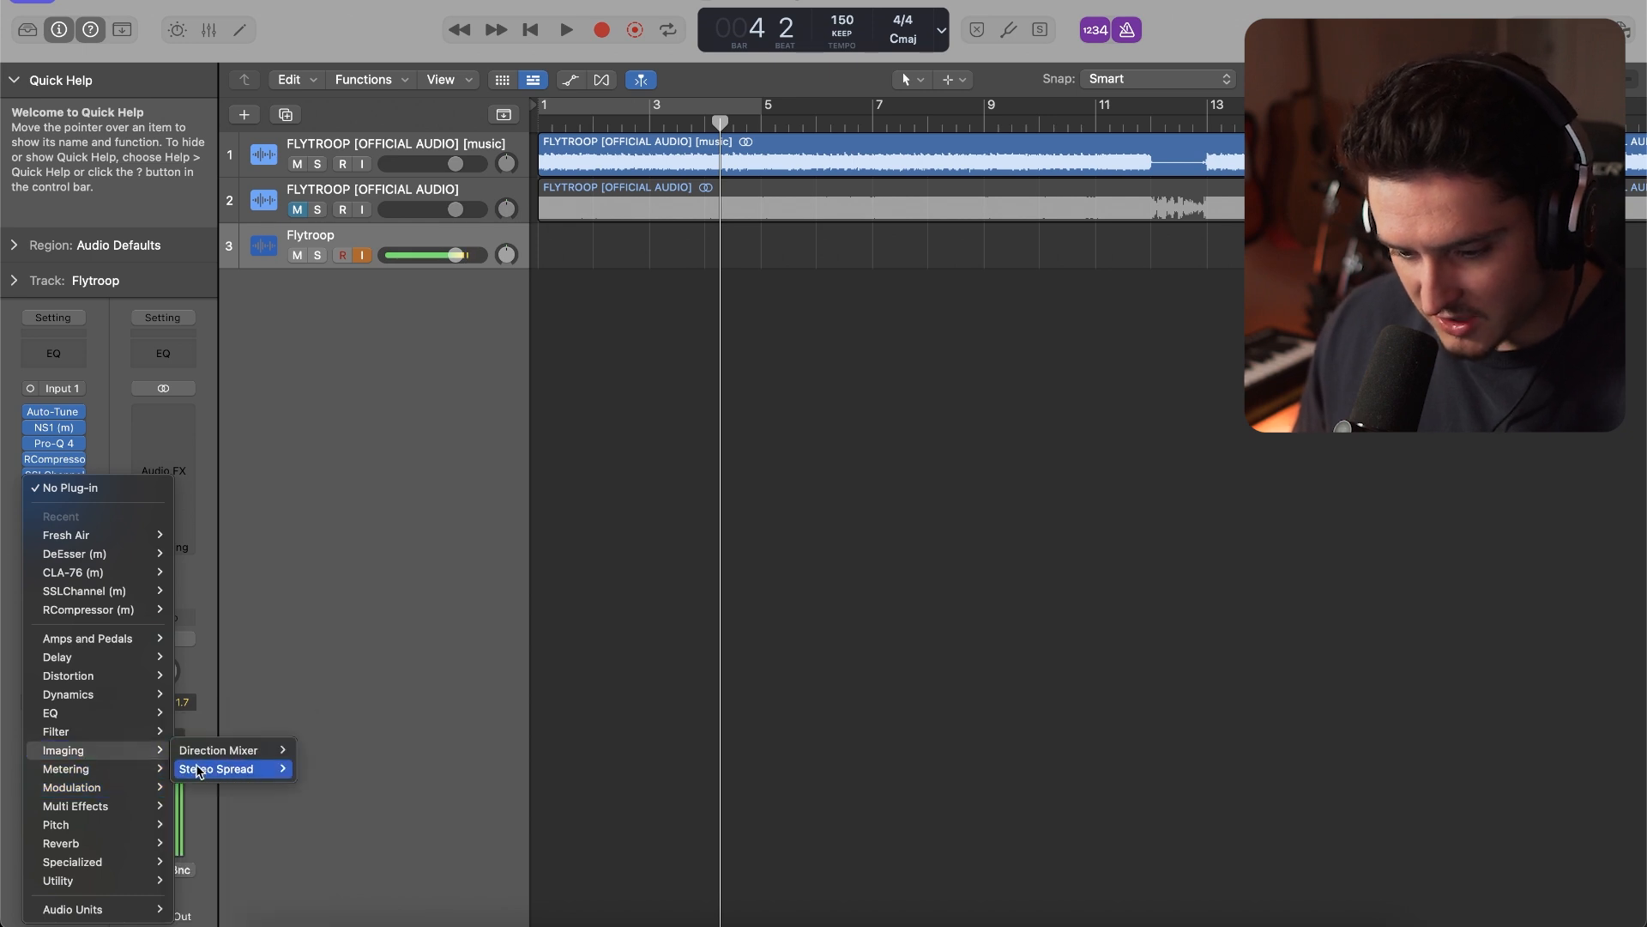
pyautogui.moveTo(154, 786)
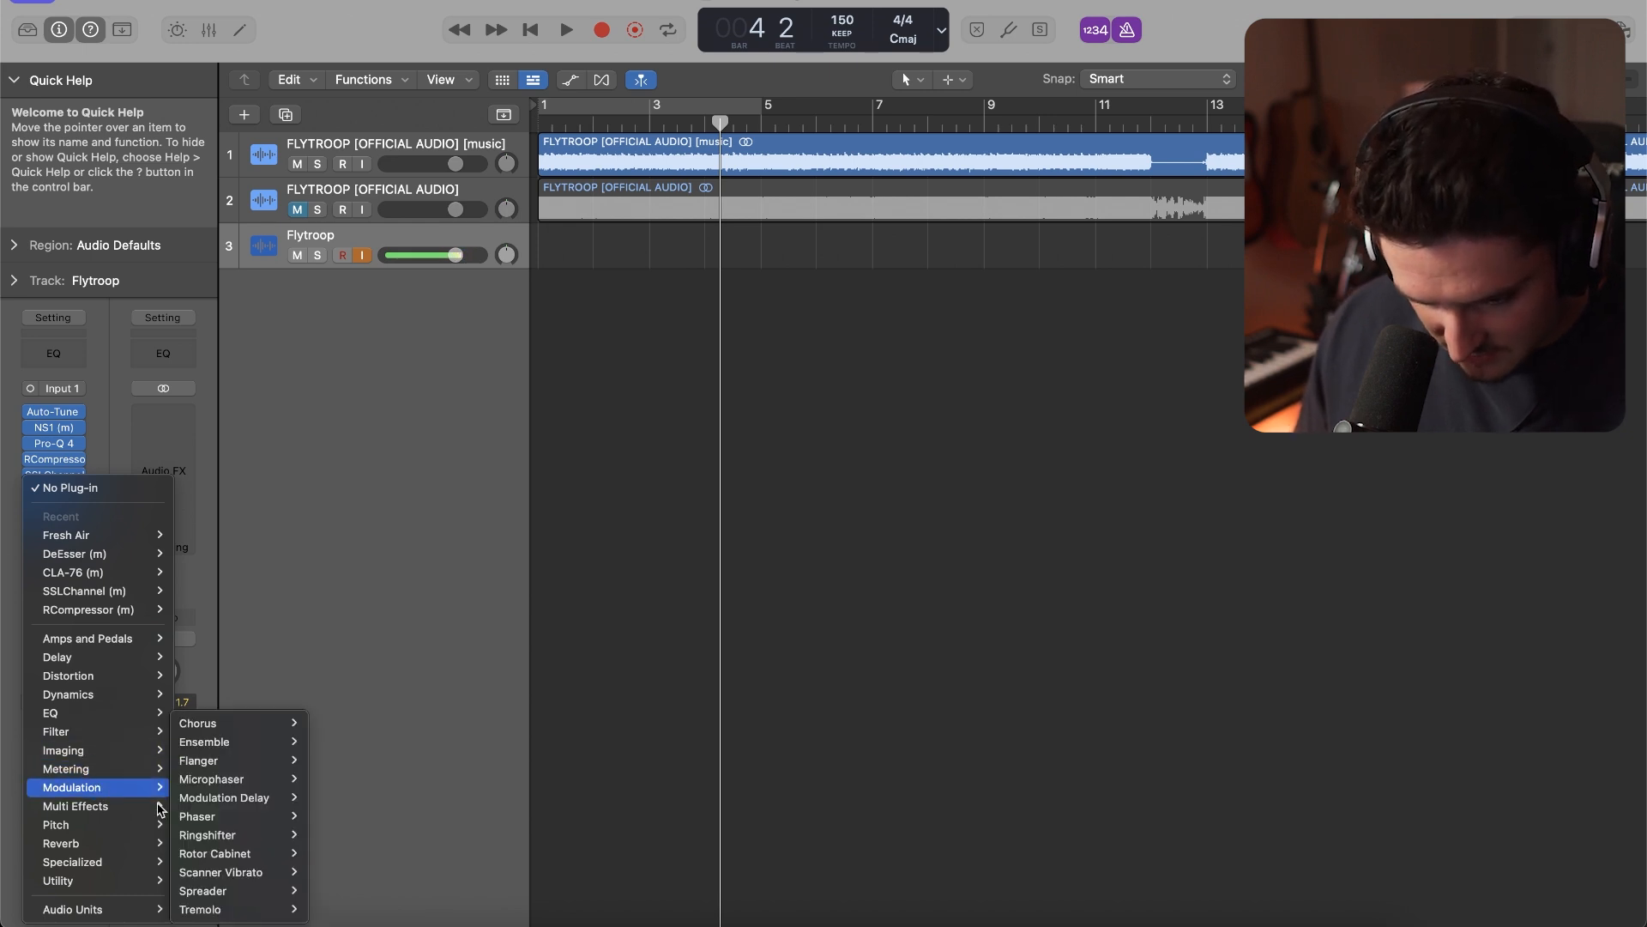
pyautogui.moveTo(257, 724)
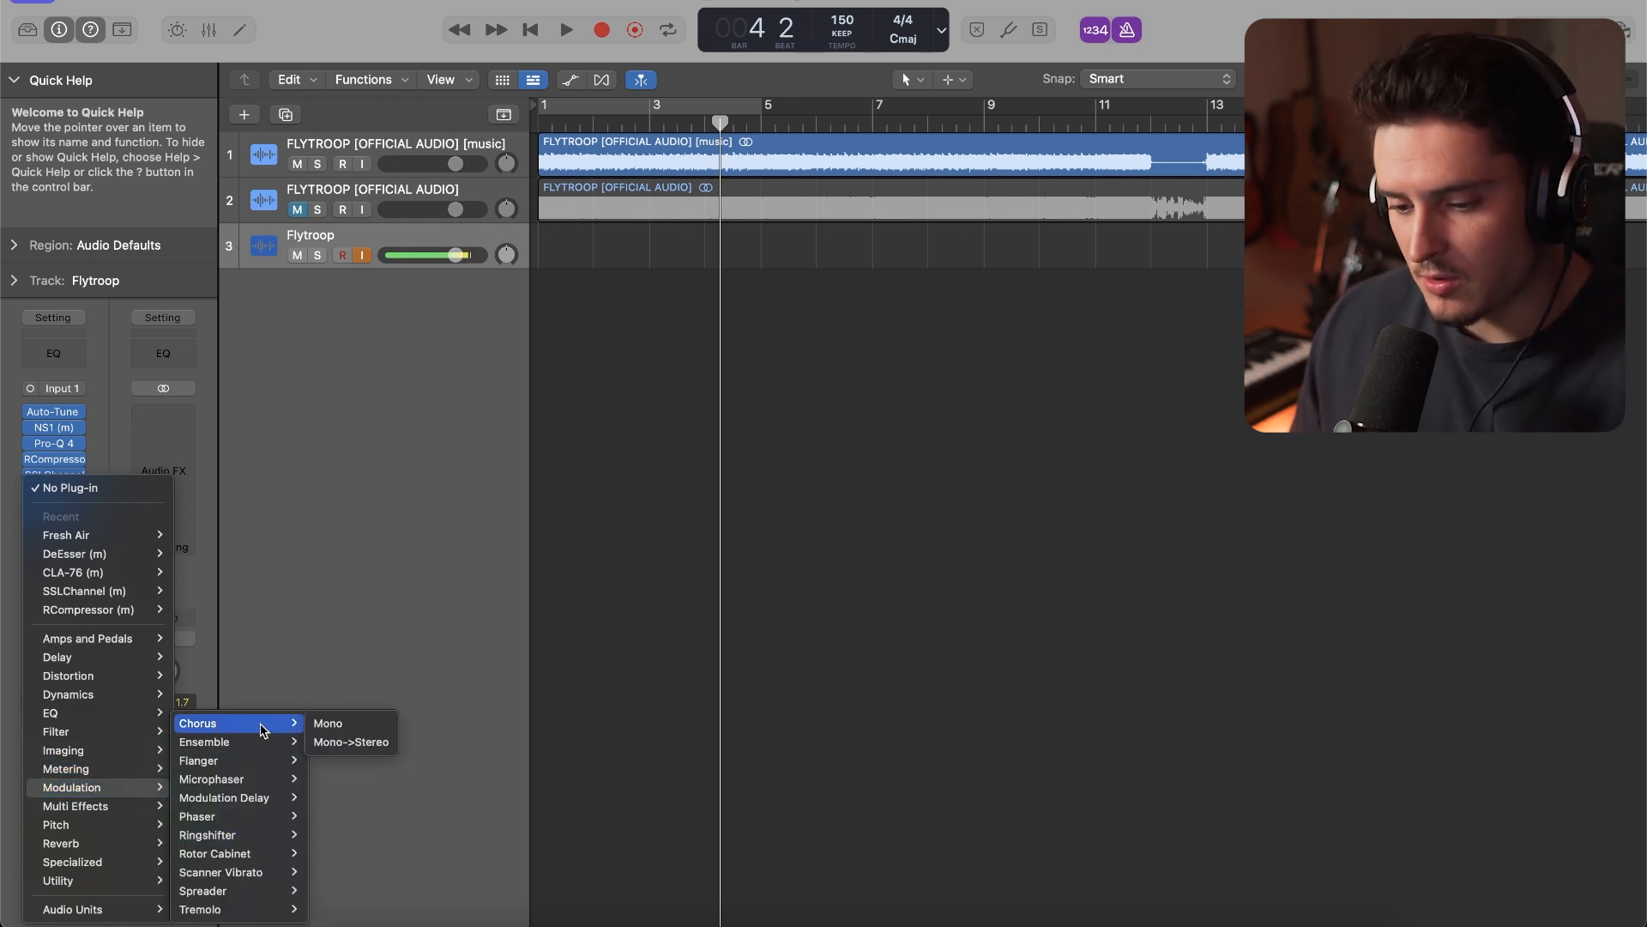
pyautogui.click(359, 729)
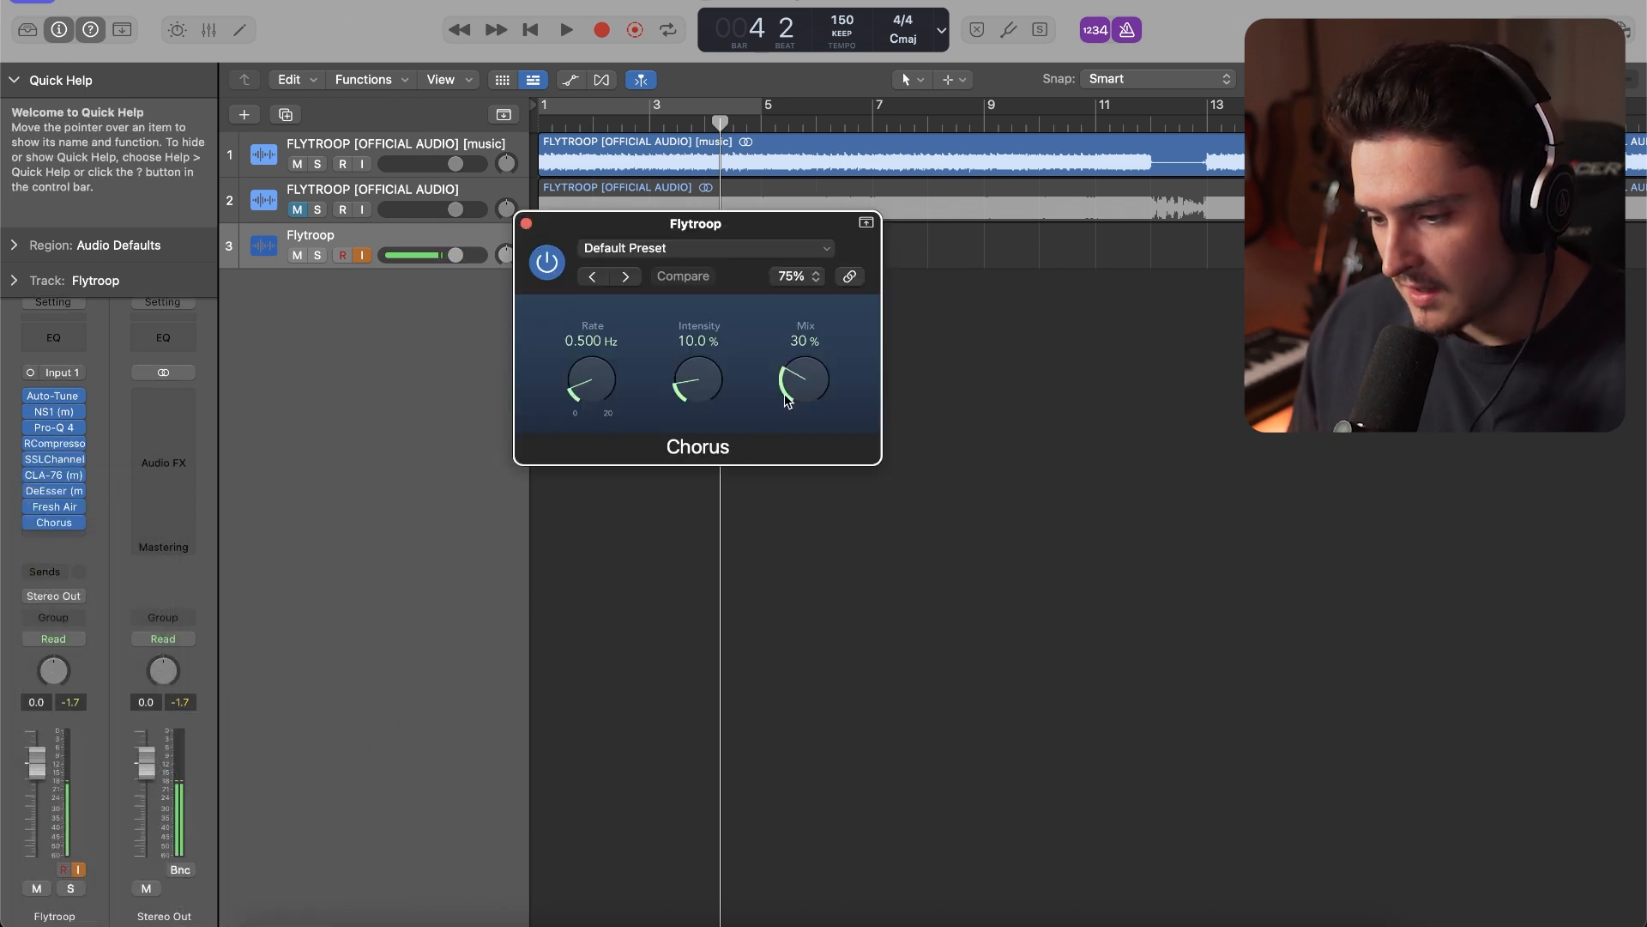
pyautogui.moveTo(791, 392); pyautogui.dragTo(789, 412)
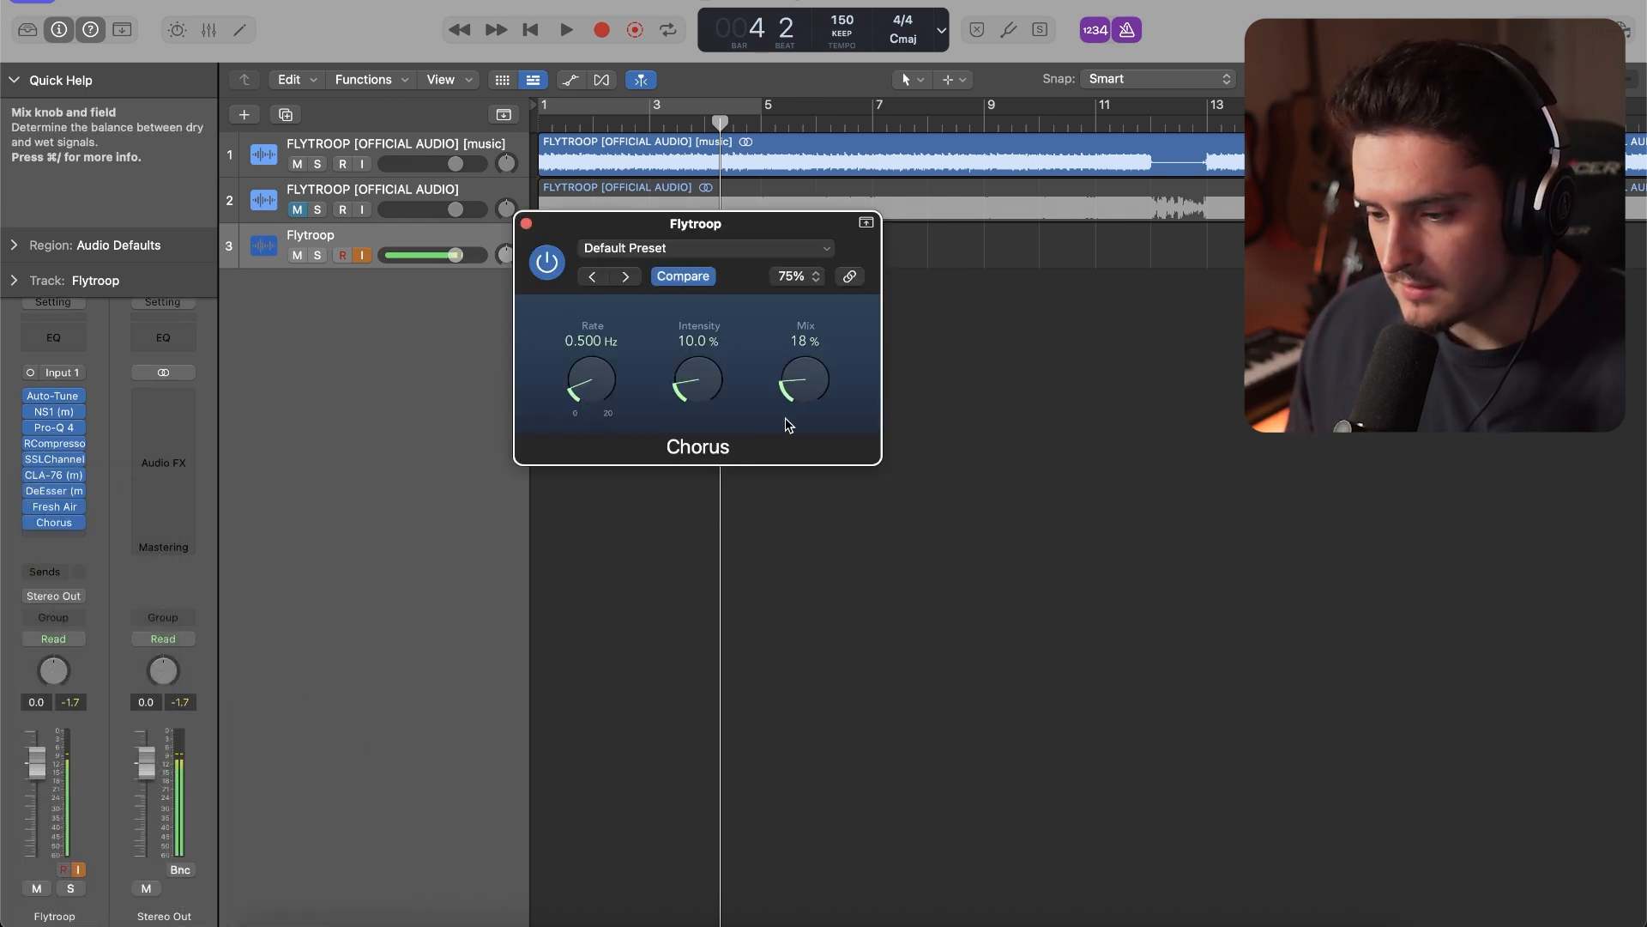
# Switch the Flytroop track's Chorus to its stereo version, set its mix to 12%, and close the plug-in
pyautogui.click(73, 522)
pyautogui.moveTo(172, 534)
pyautogui.click(268, 554)
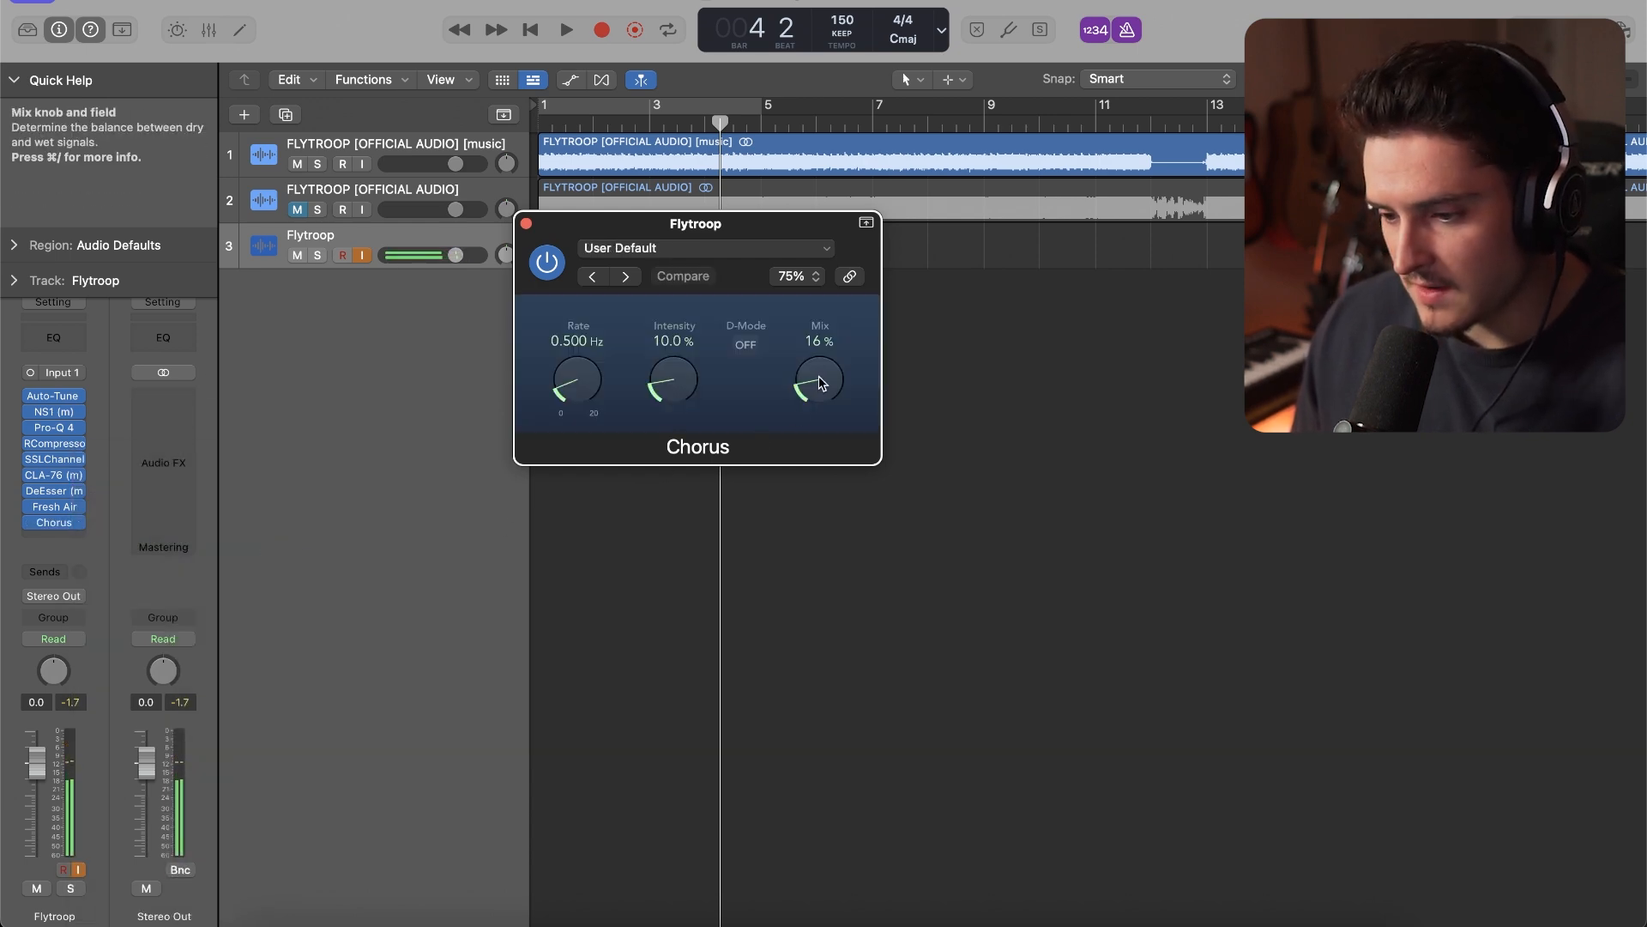
pyautogui.moveTo(822, 384); pyautogui.dragTo(820, 394)
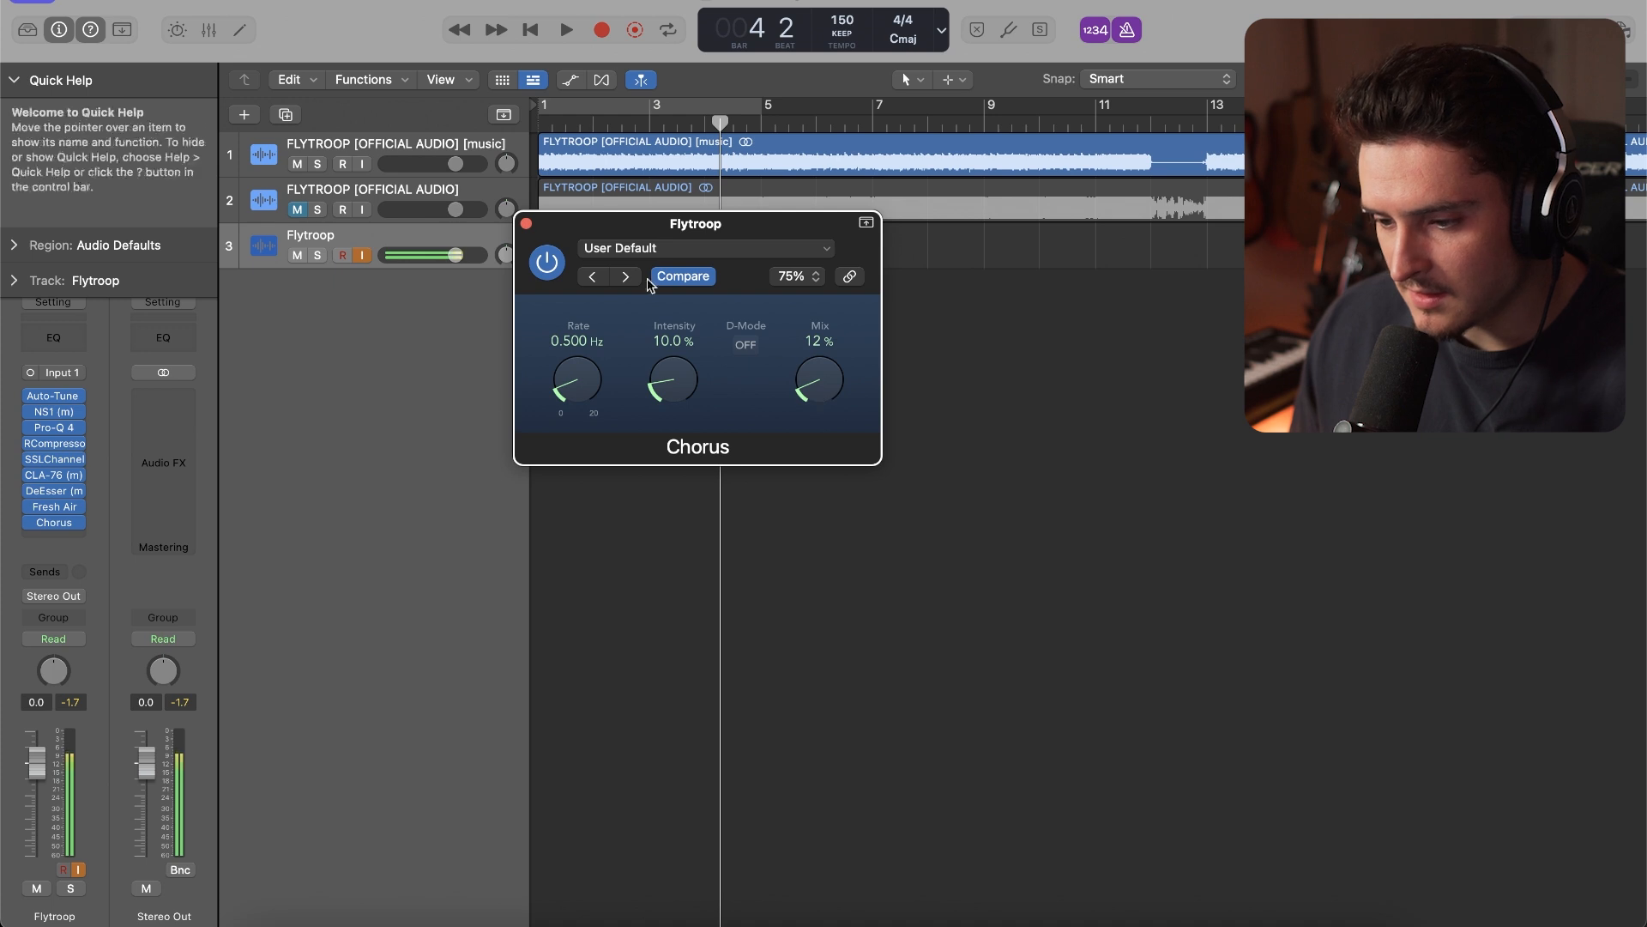
pyautogui.click(526, 223)
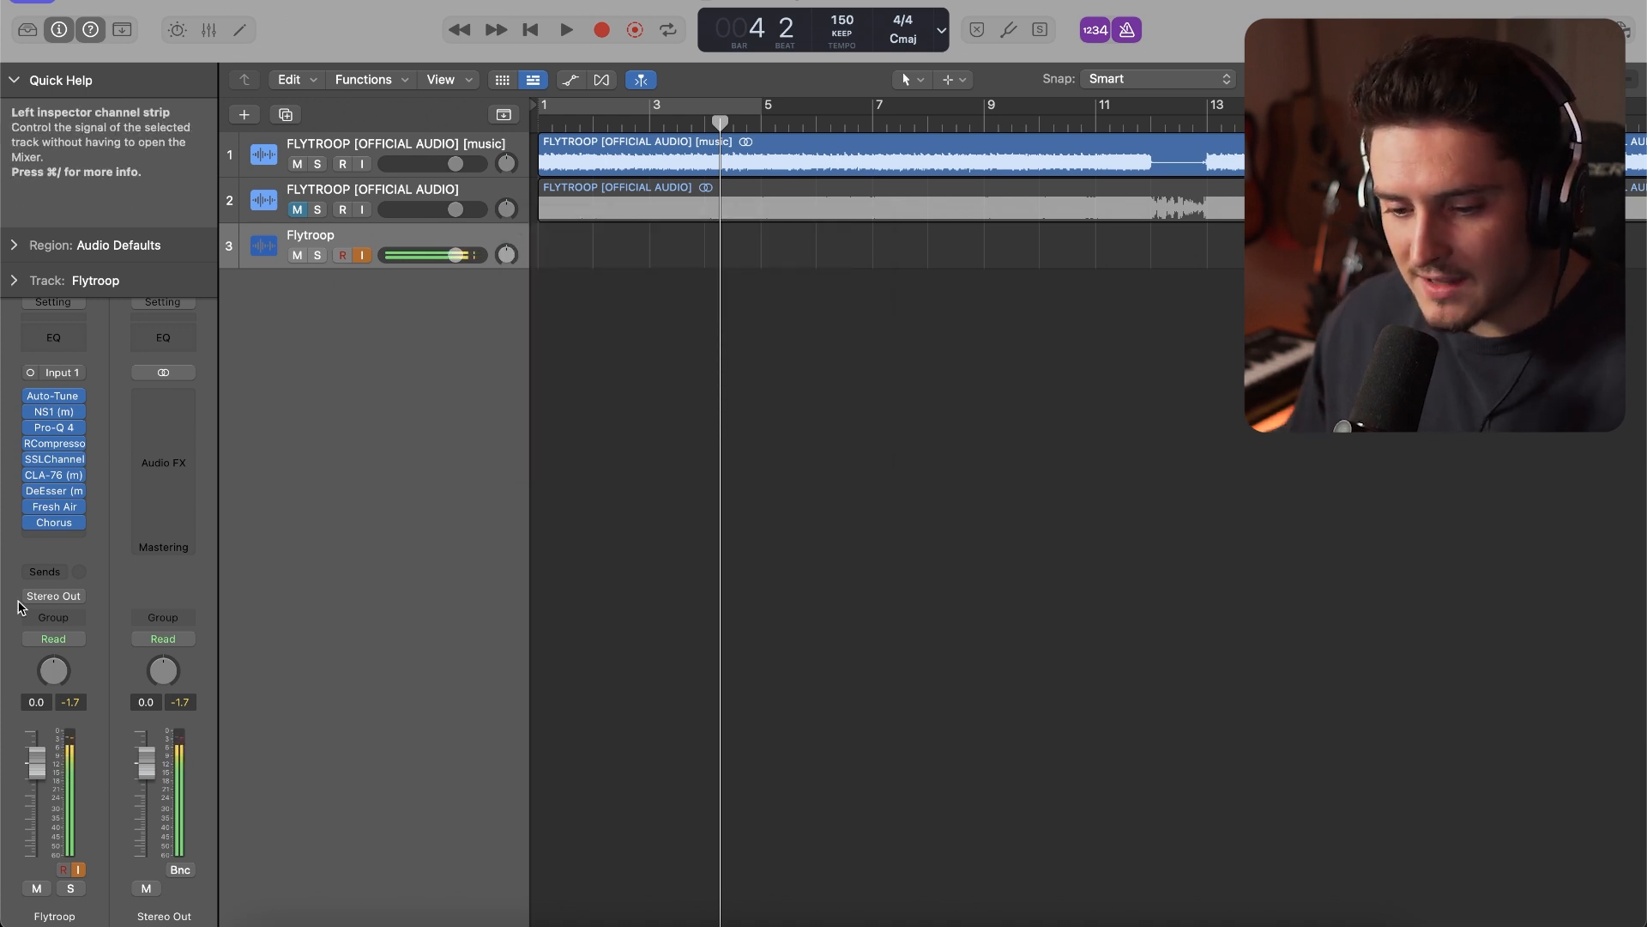
# Add four sends to the Flytroop track, routed to Bus 1, Bus 2, Bus 3 and Bus 4
pyautogui.click(53, 571)
pyautogui.moveTo(86, 598)
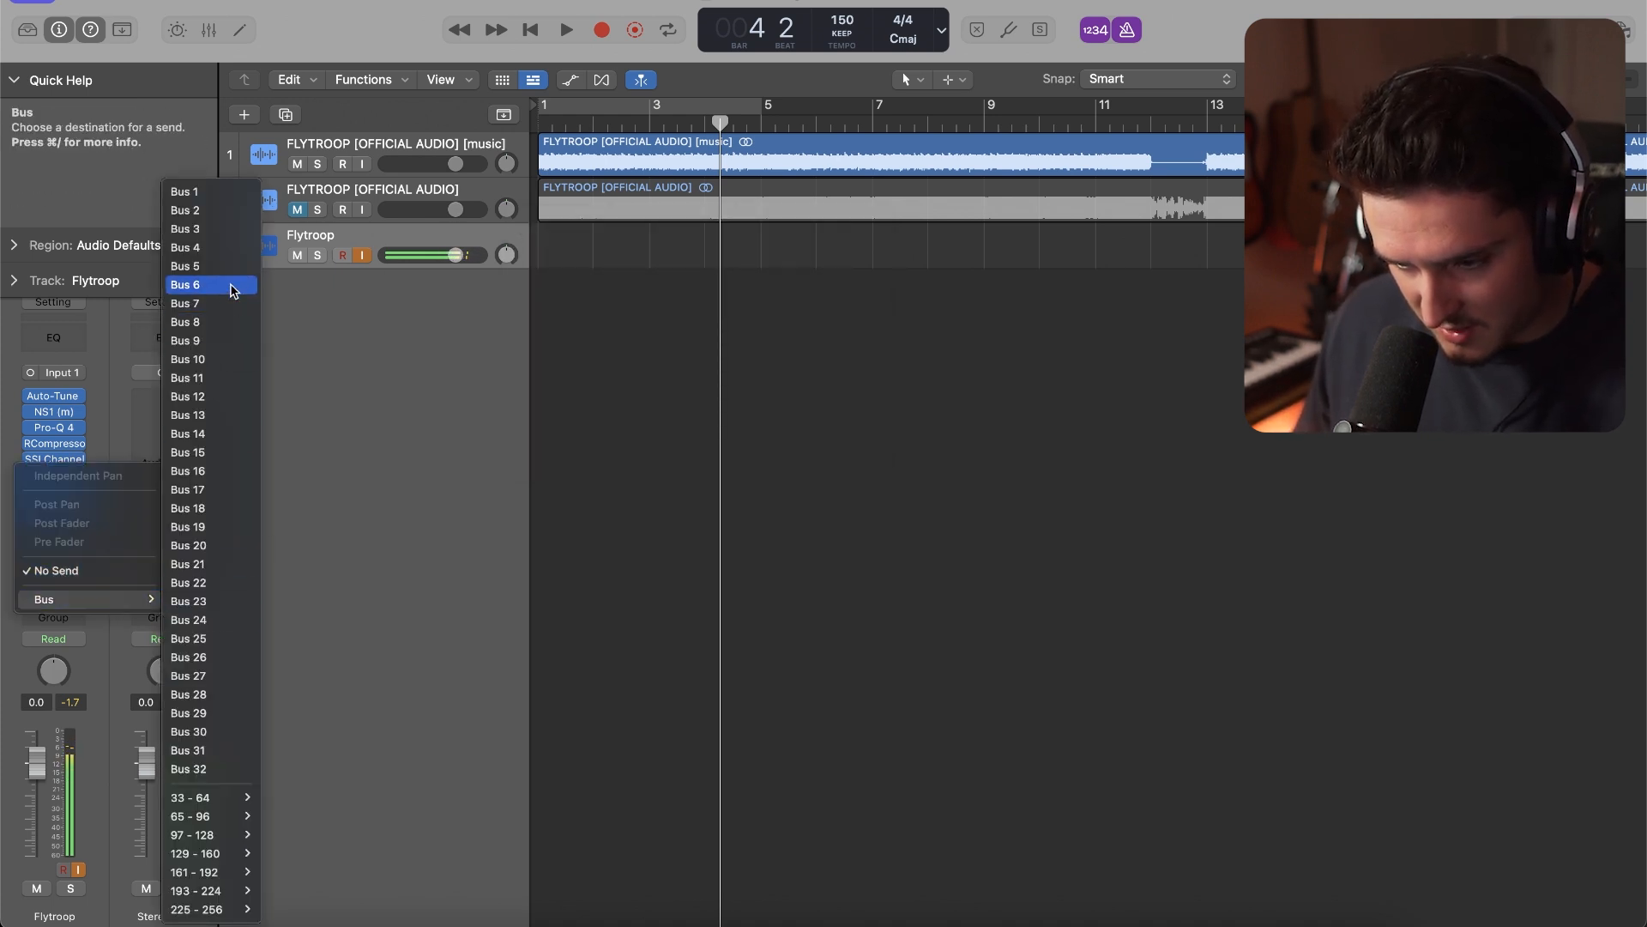
pyautogui.click(214, 199)
pyautogui.click(53, 575)
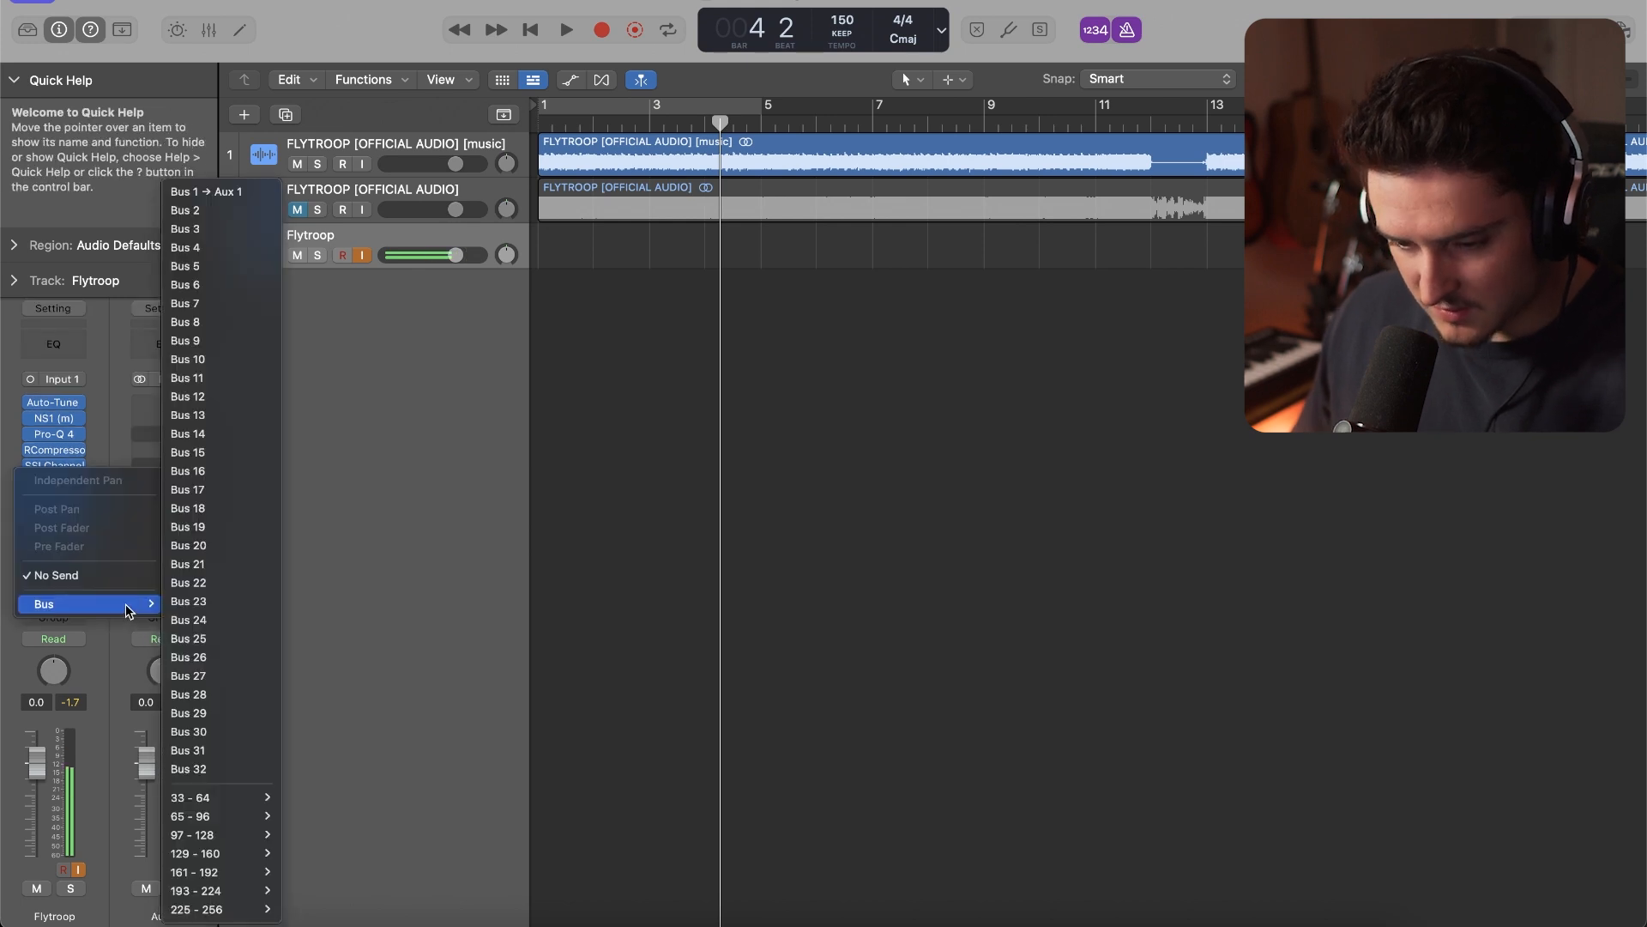
pyautogui.click(215, 212)
pyautogui.click(52, 576)
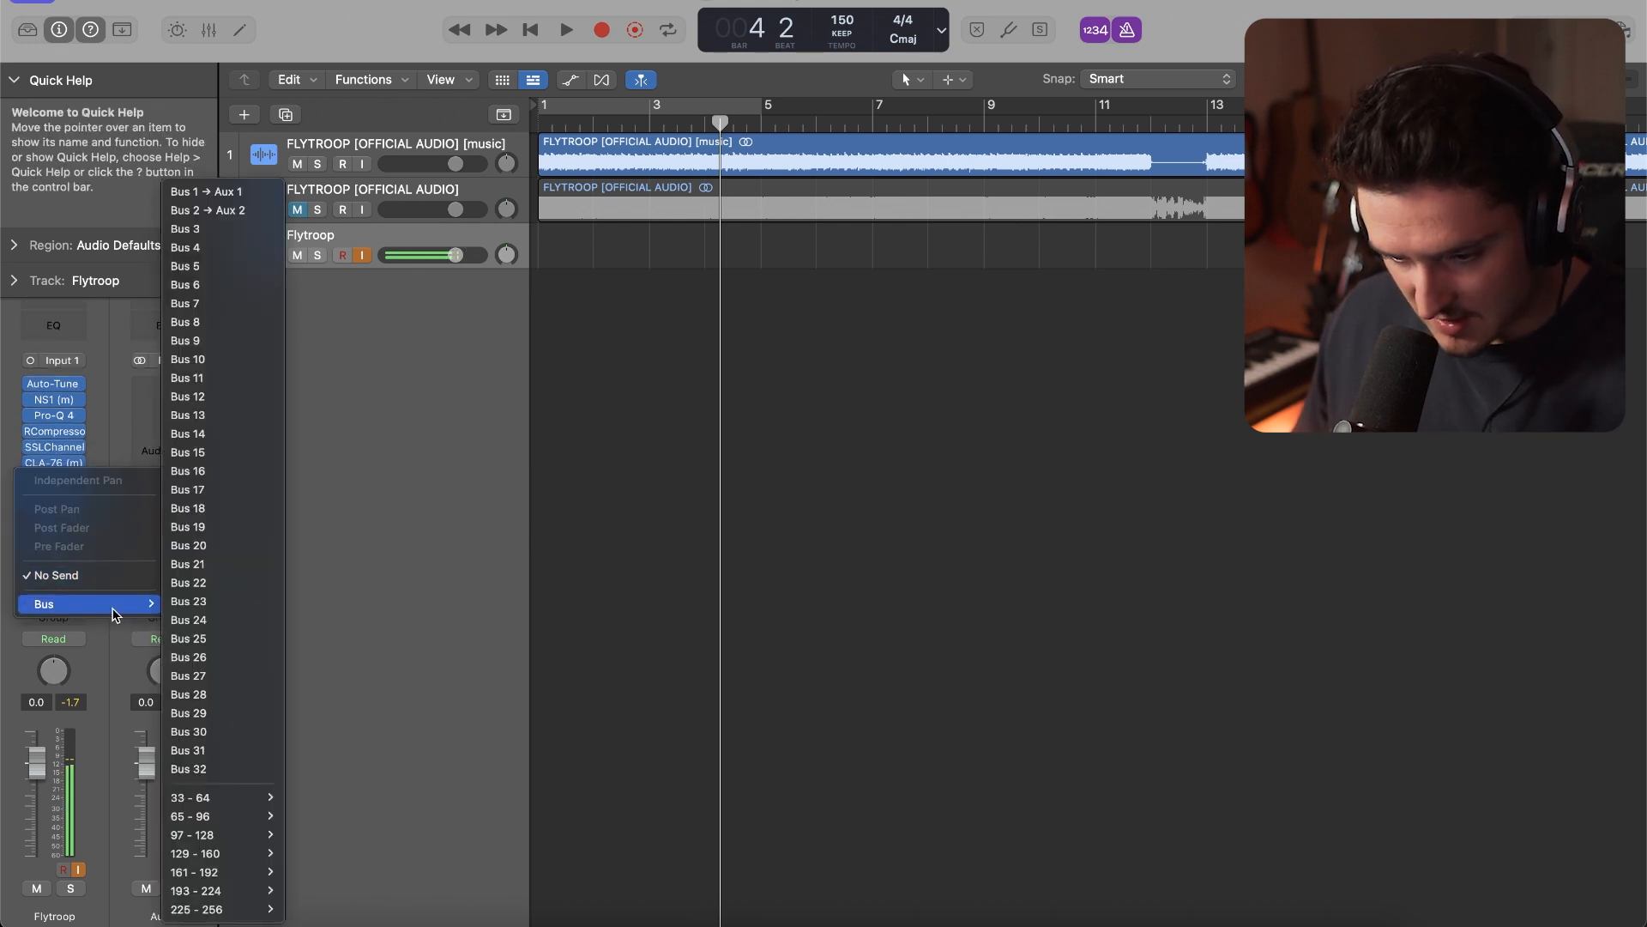
pyautogui.click(223, 231)
pyautogui.click(45, 577)
pyautogui.moveTo(86, 604)
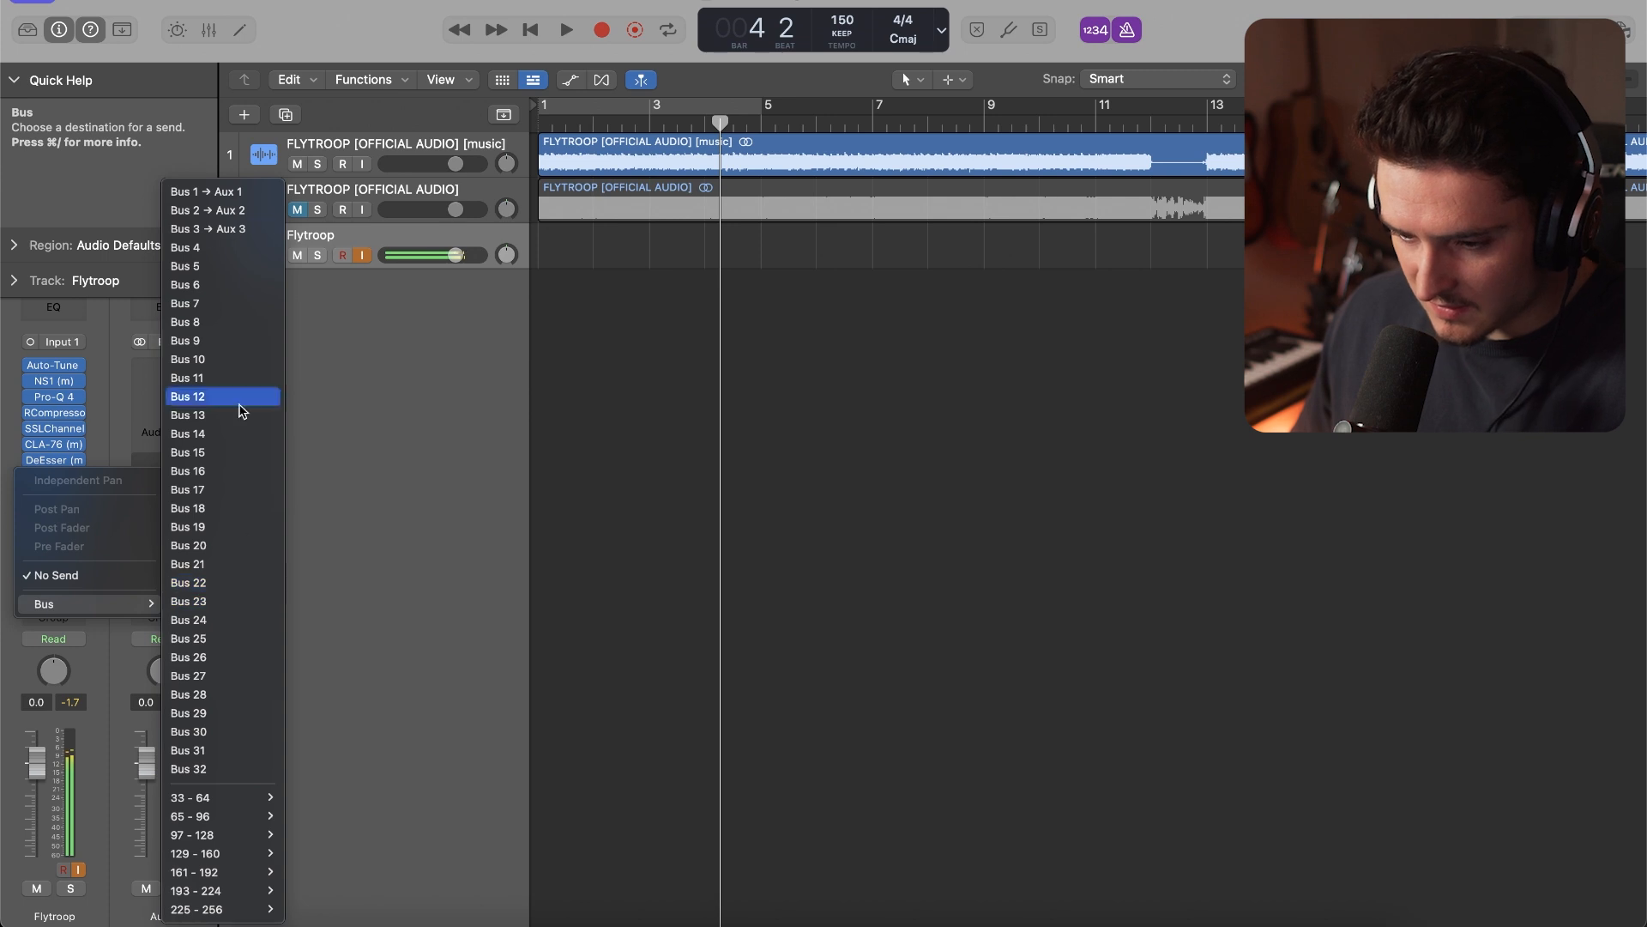
pyautogui.click(211, 247)
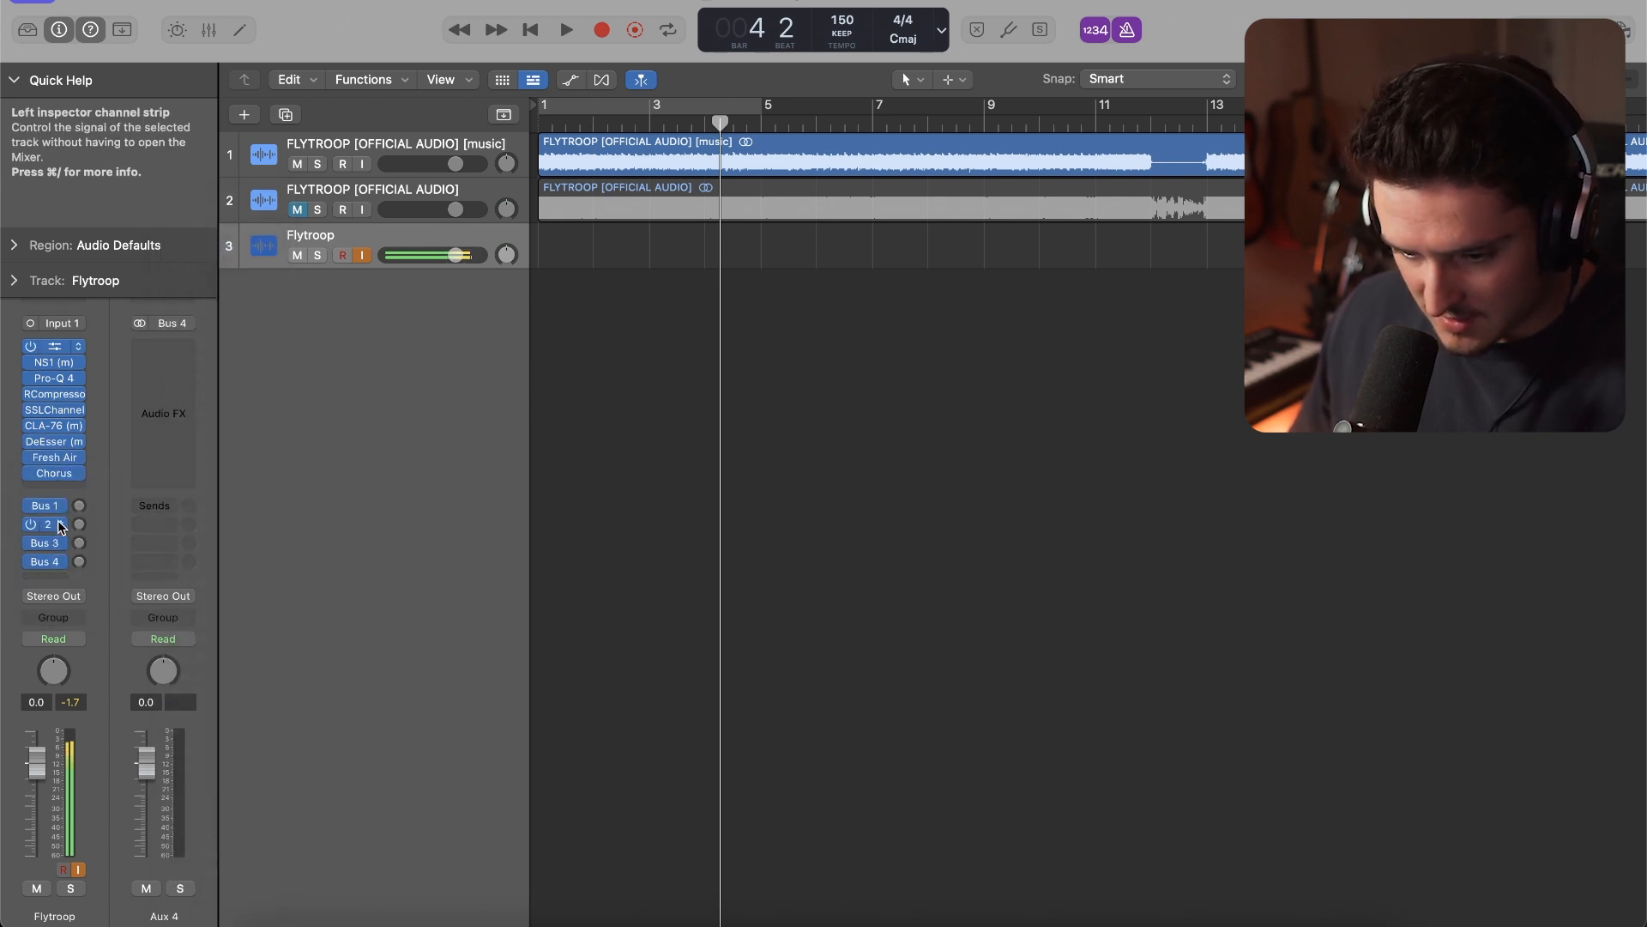
# Insert ValhallaVintageVerb on Aux 1, the Bus 1 return, with its mix at 100%
pyautogui.click(58, 507)
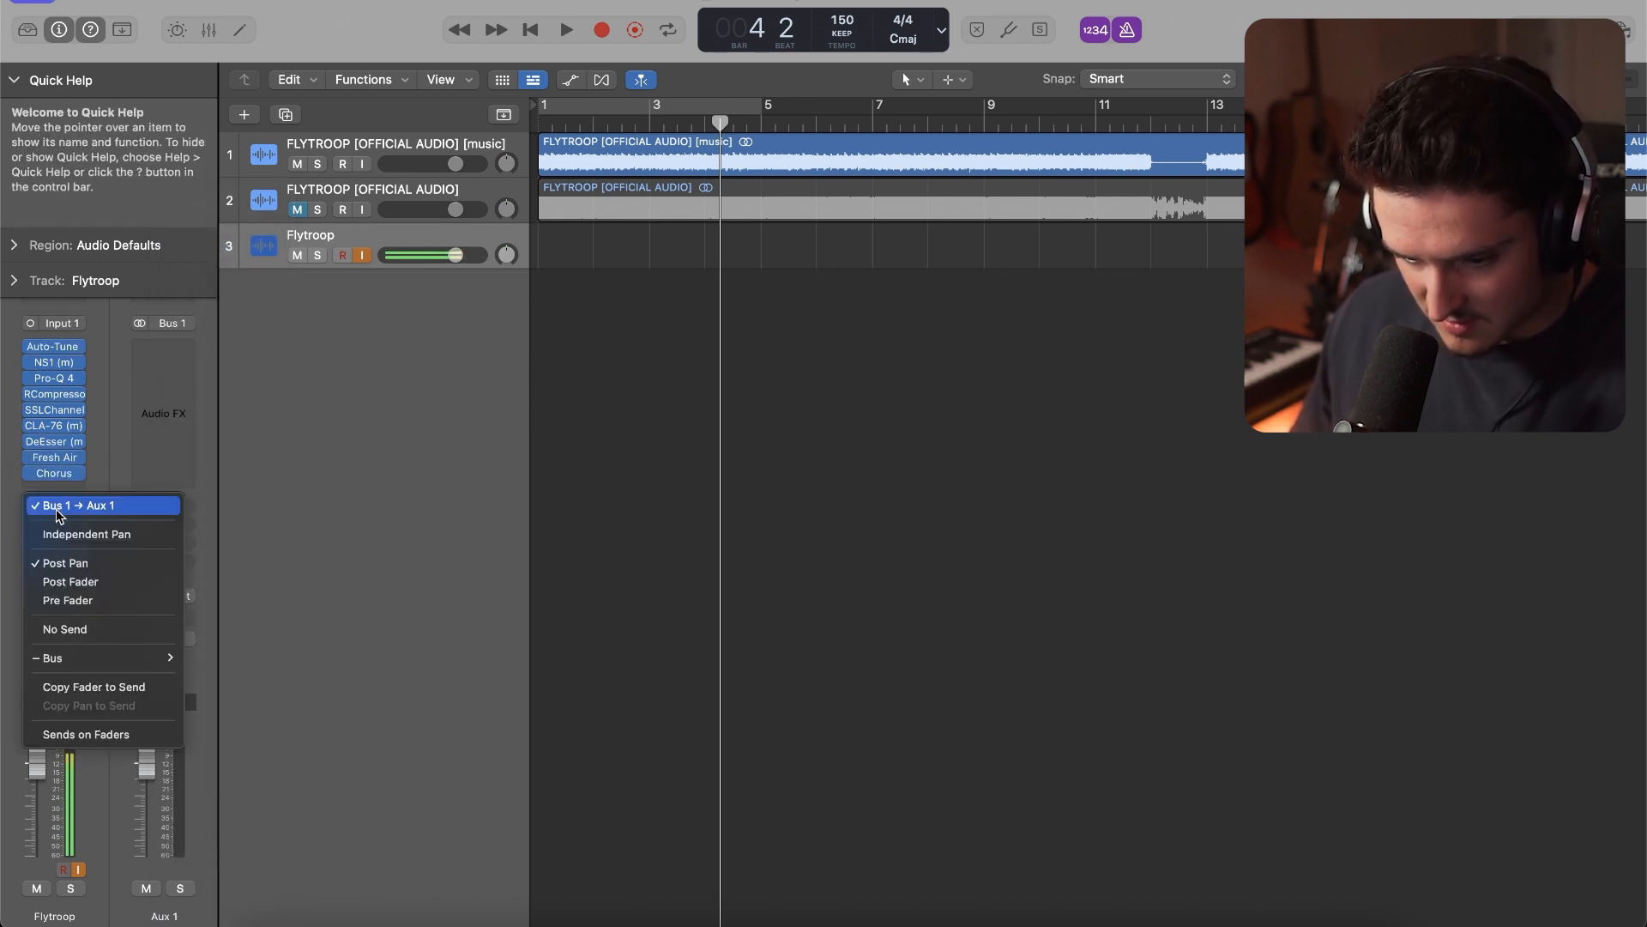
pyautogui.click(58, 507)
pyautogui.click(163, 348)
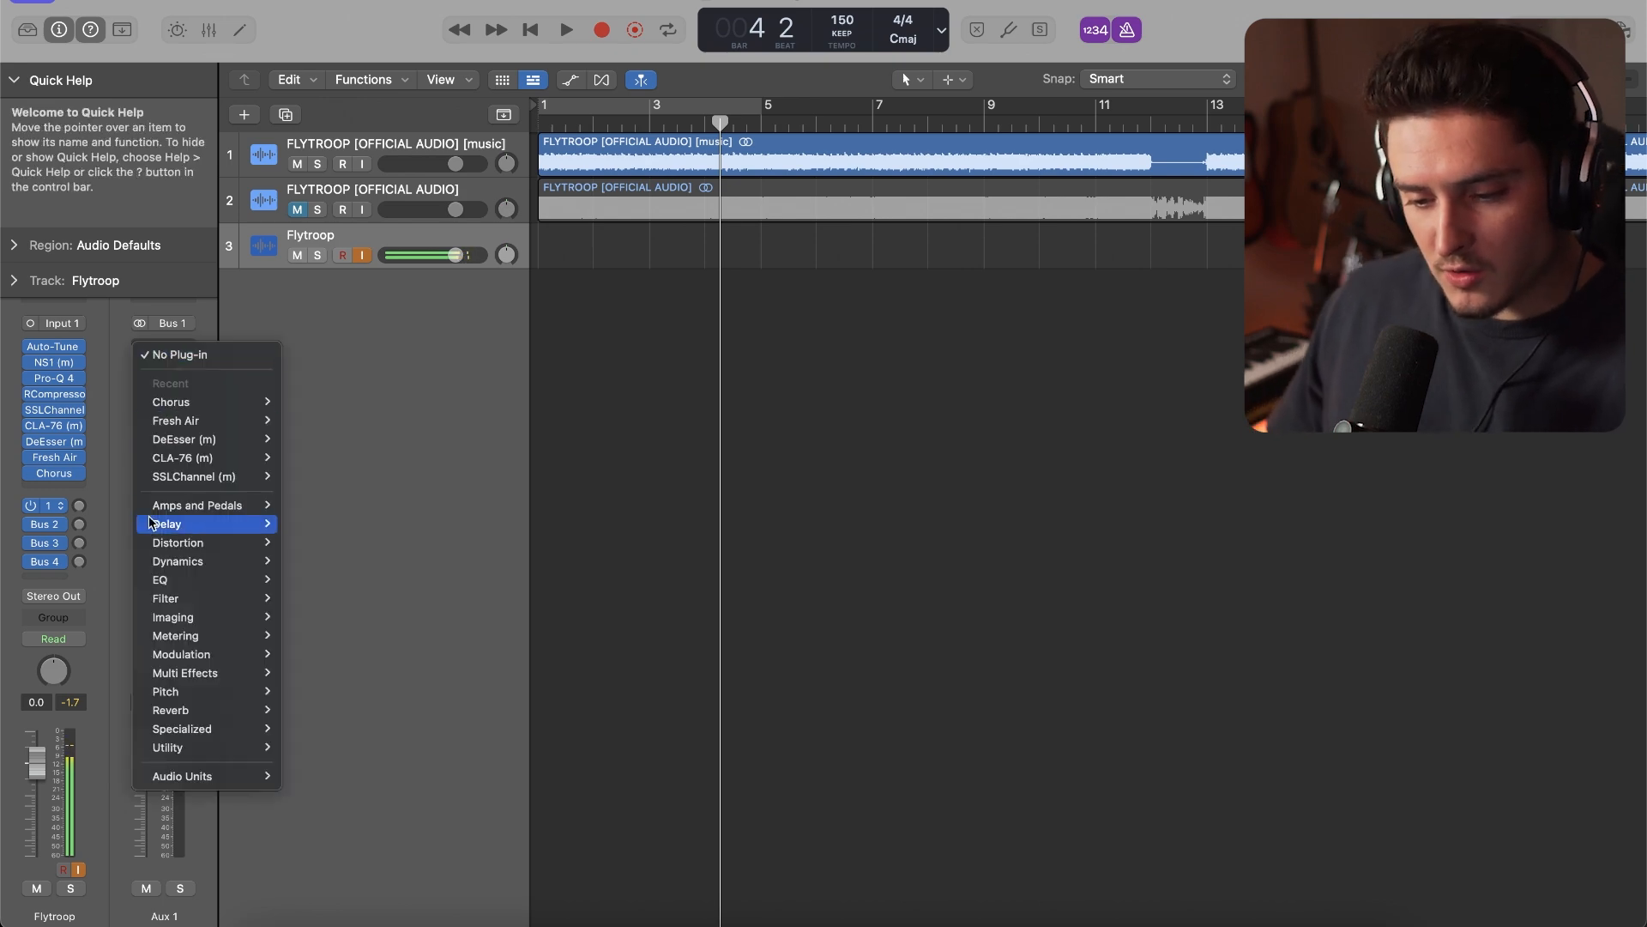
pyautogui.moveTo(243, 775)
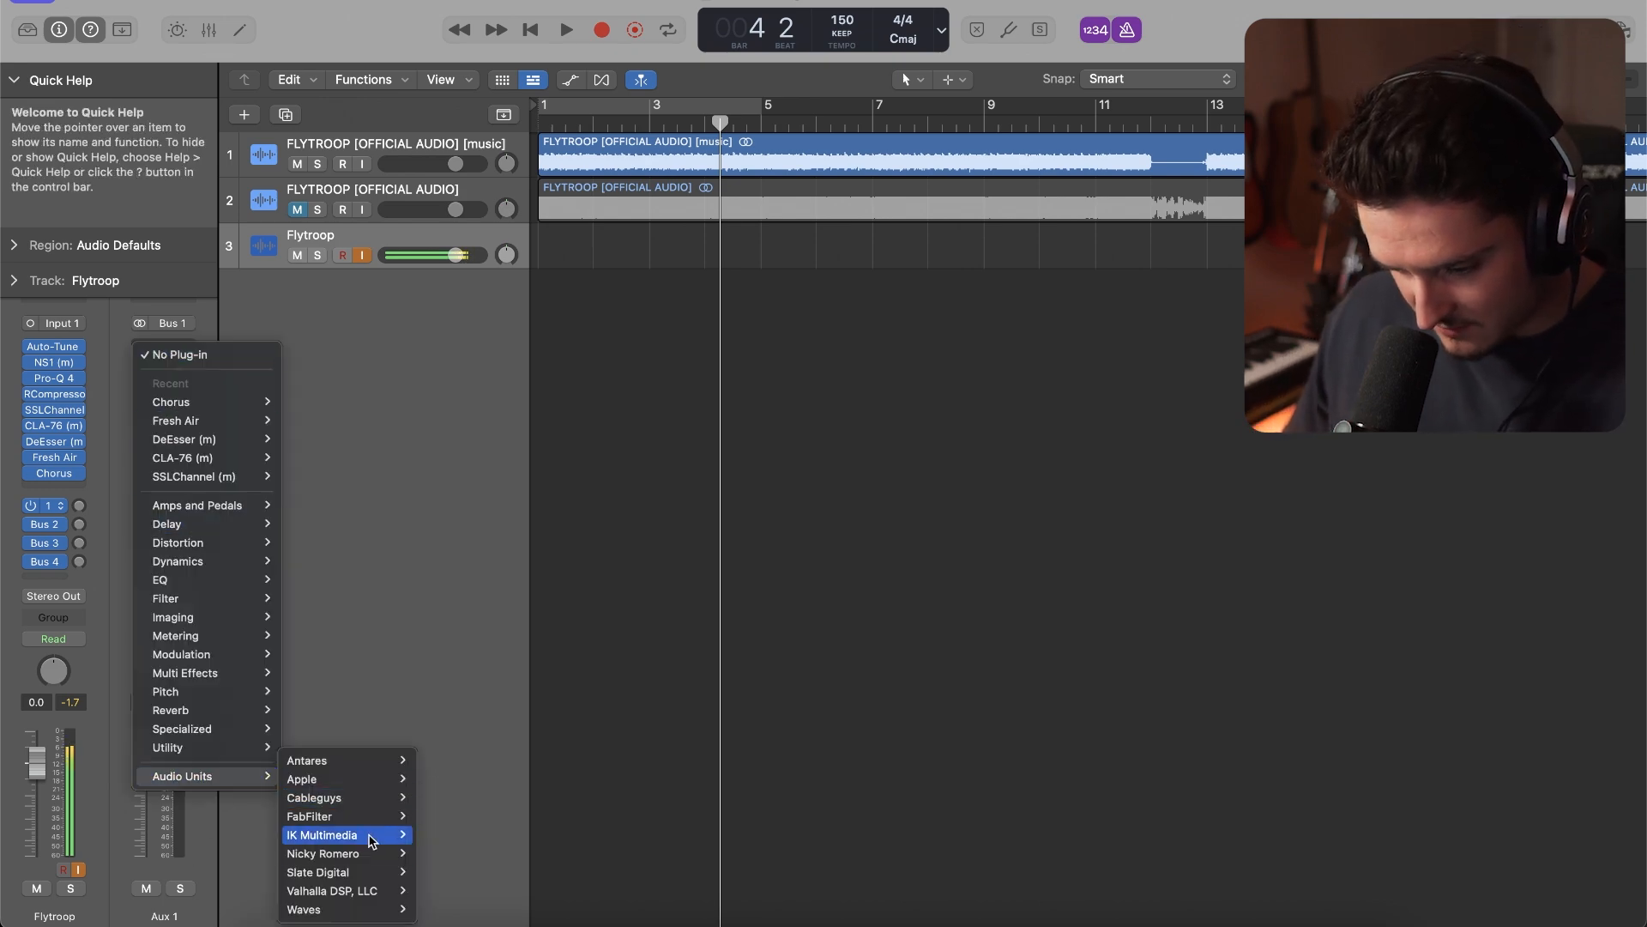
pyautogui.click(549, 893)
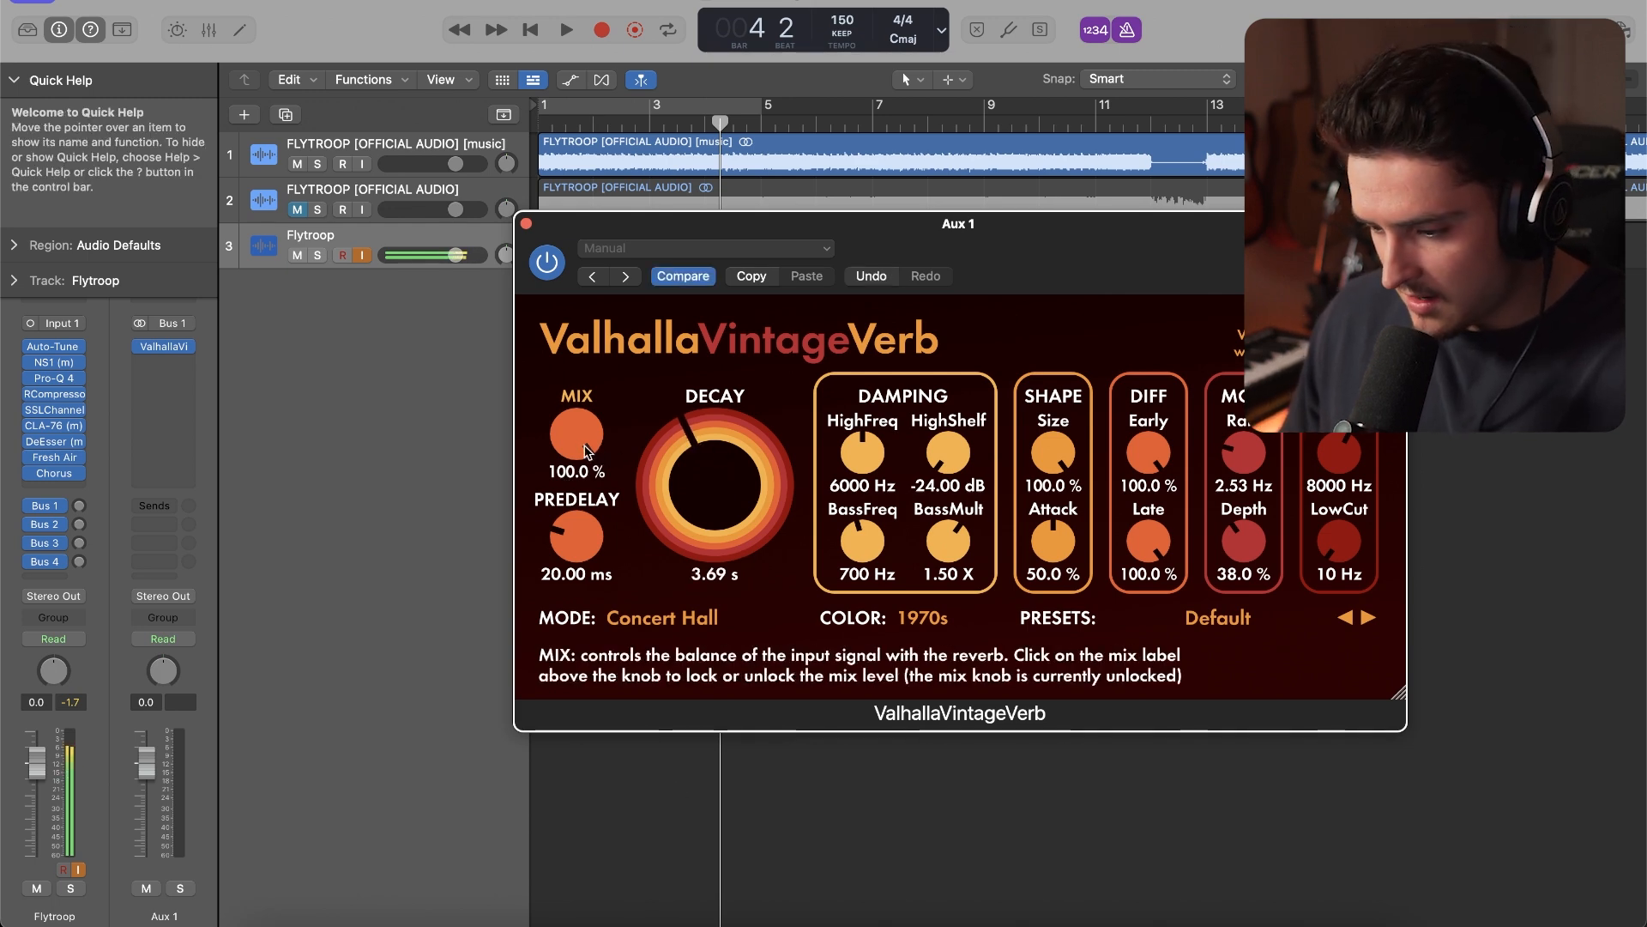
# Set the reverb's LowCut to 540 Hz and mode to Sanctuary, and raise the Flytroop track's Bus 1 send to -22.5 dB
pyautogui.moveTo(1338, 547); pyautogui.dragTo(1336, 477)
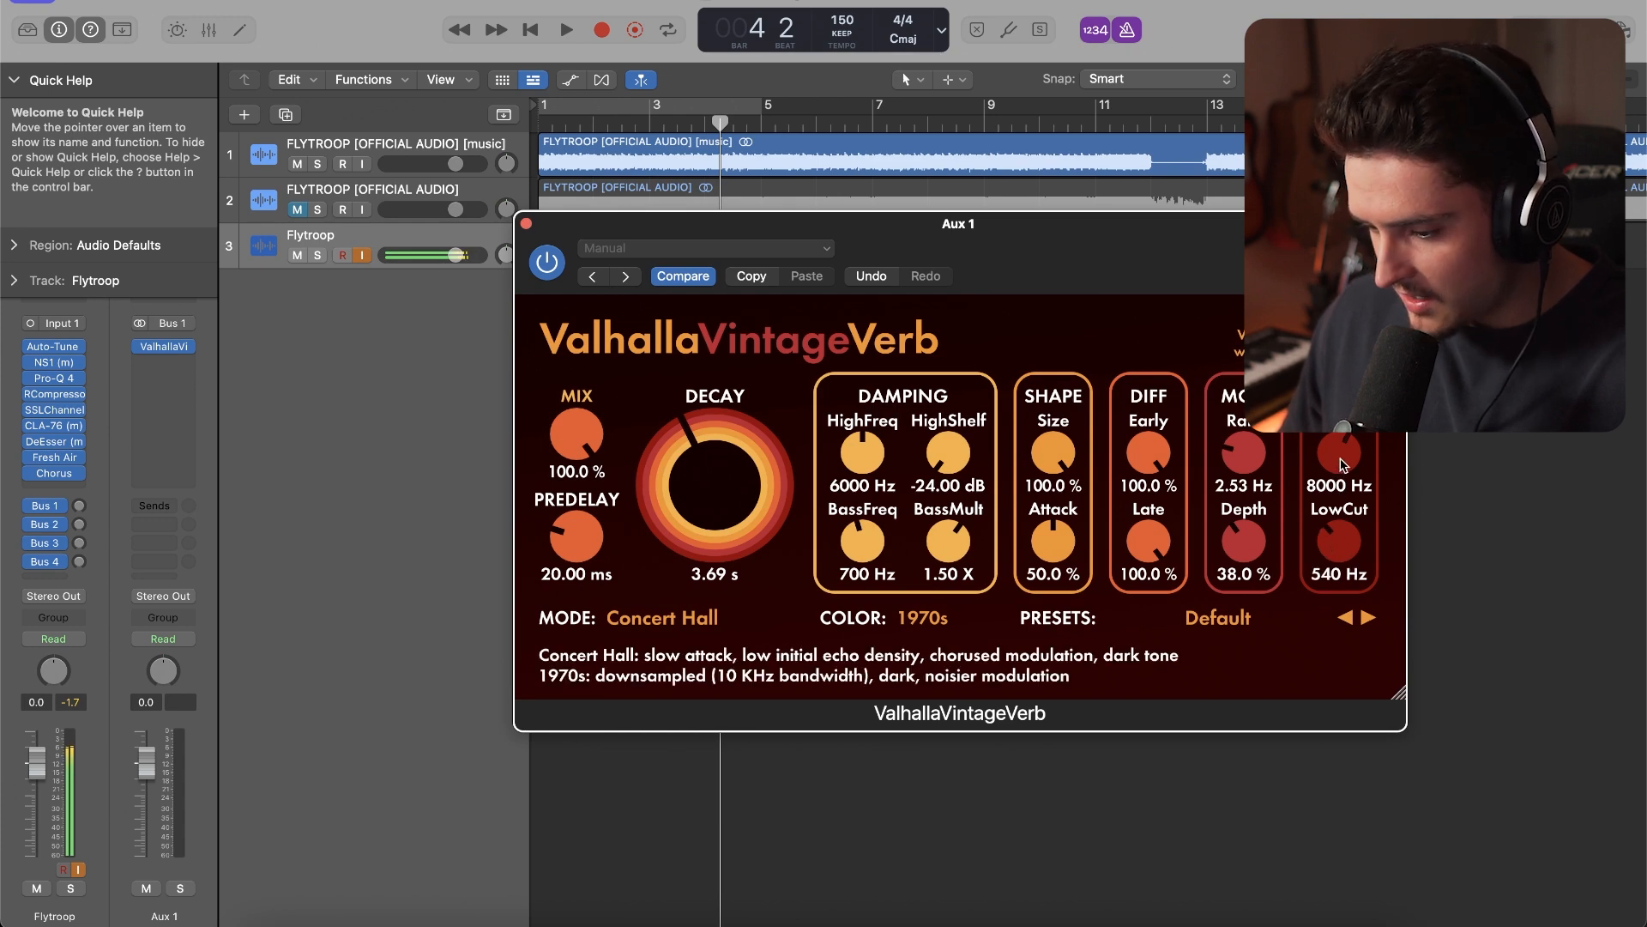
pyautogui.click(707, 619)
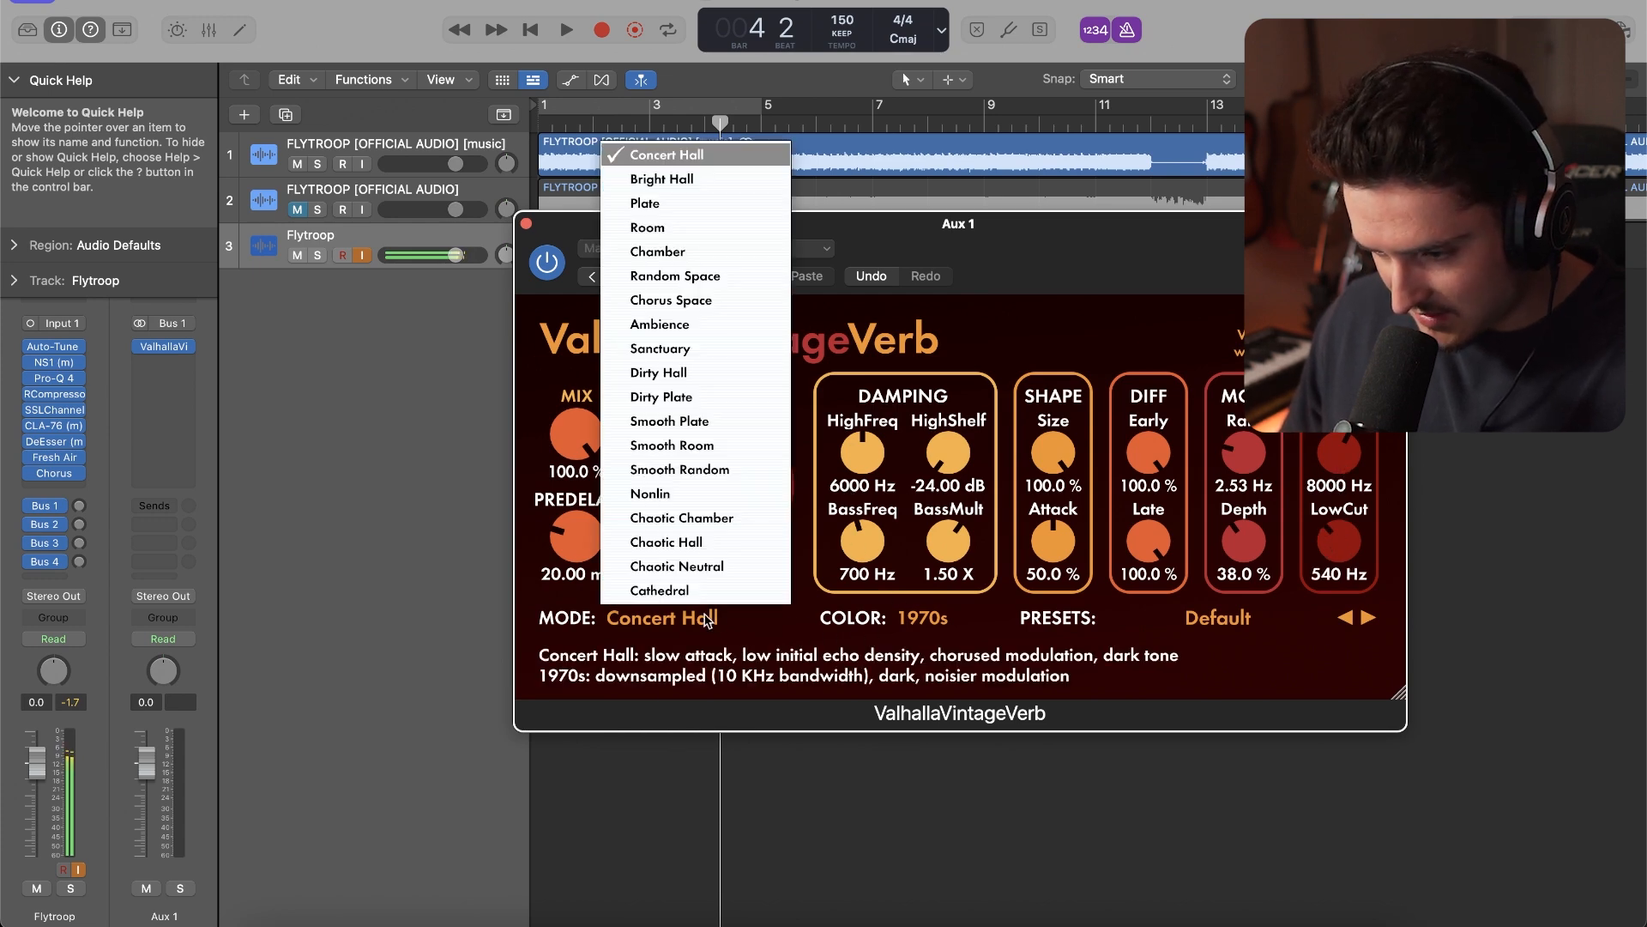
pyautogui.click(640, 348)
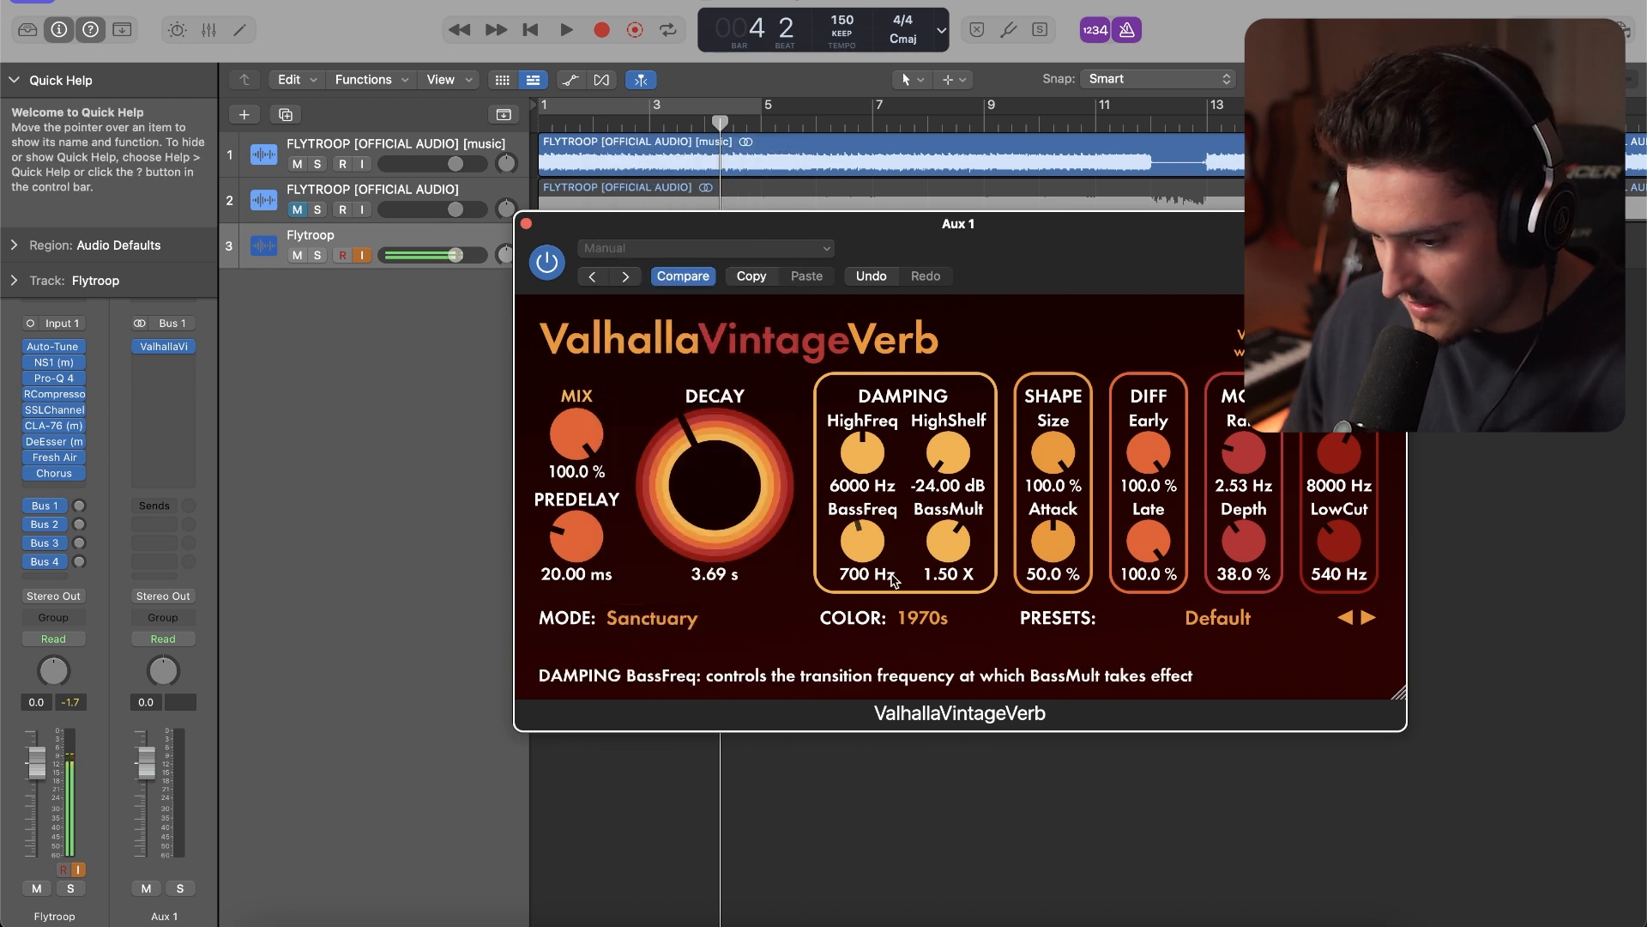
pyautogui.click(526, 223)
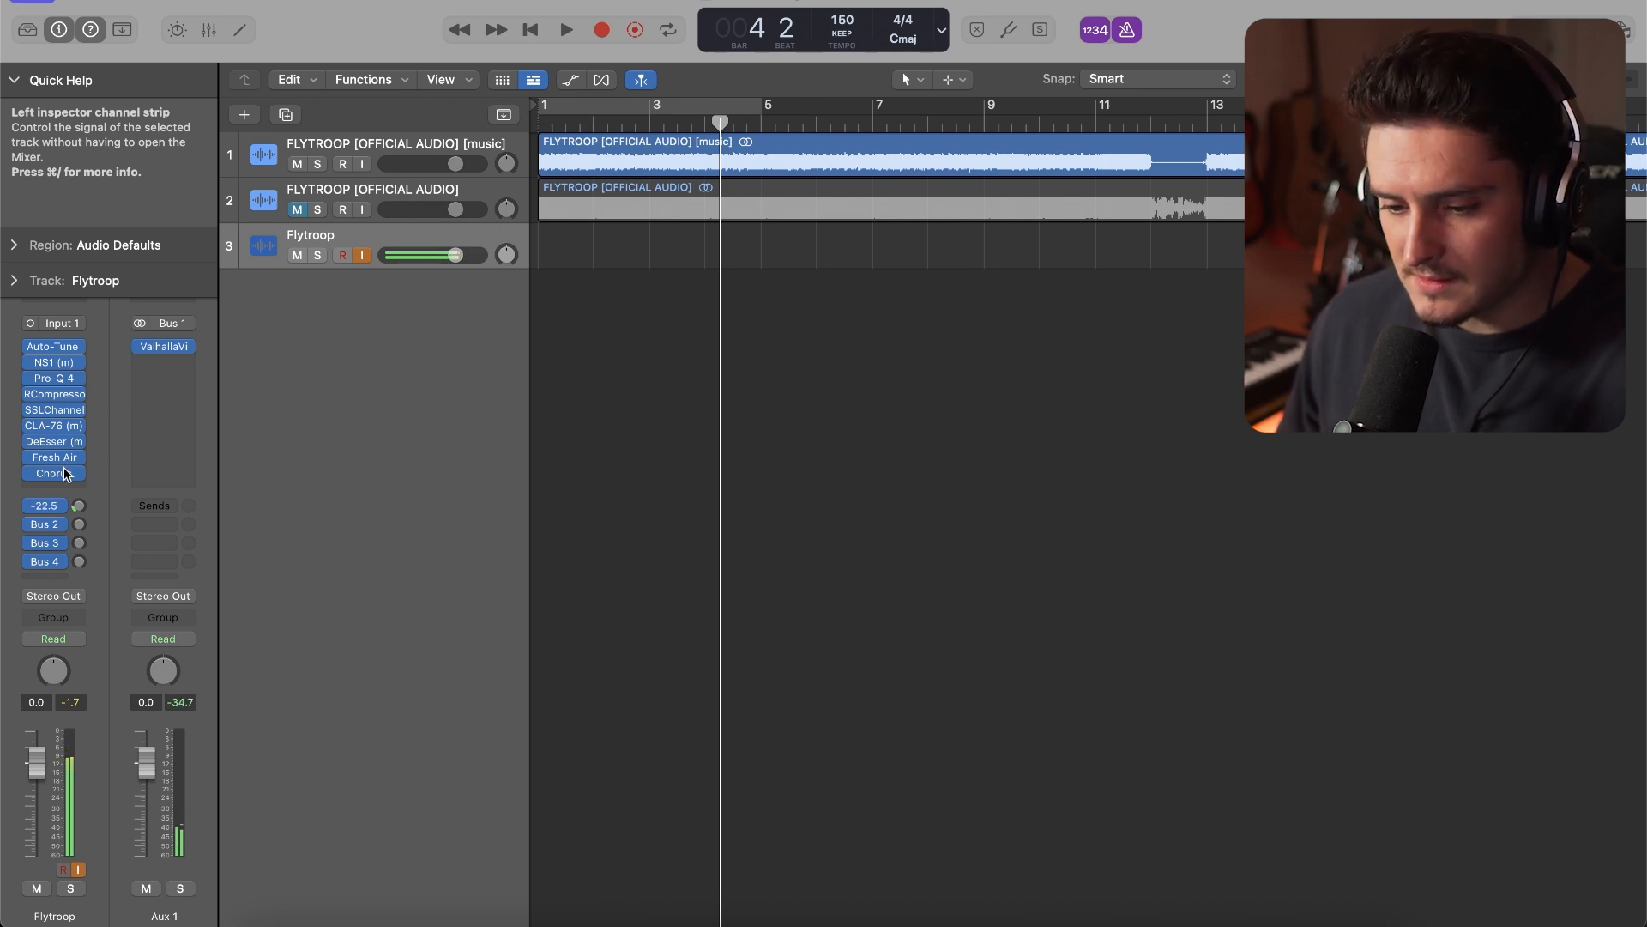
# Set the output of CLA-76 on the Flytroop track to -17.3 and close the plug-in
pyautogui.click(53, 425)
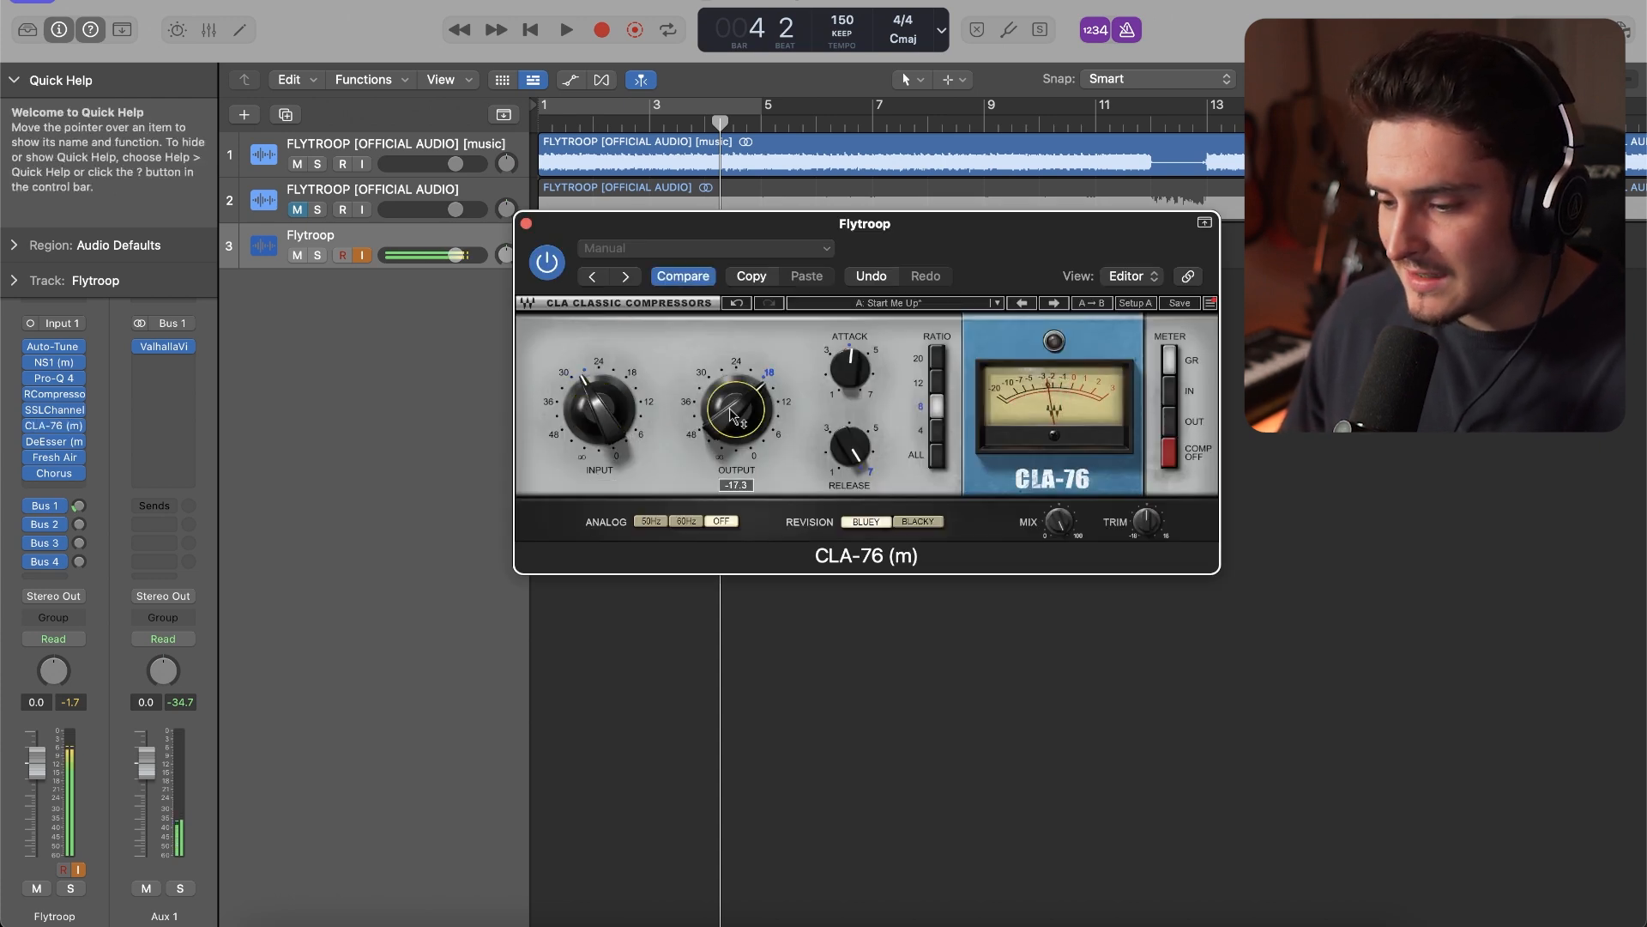
pyautogui.click(54, 426)
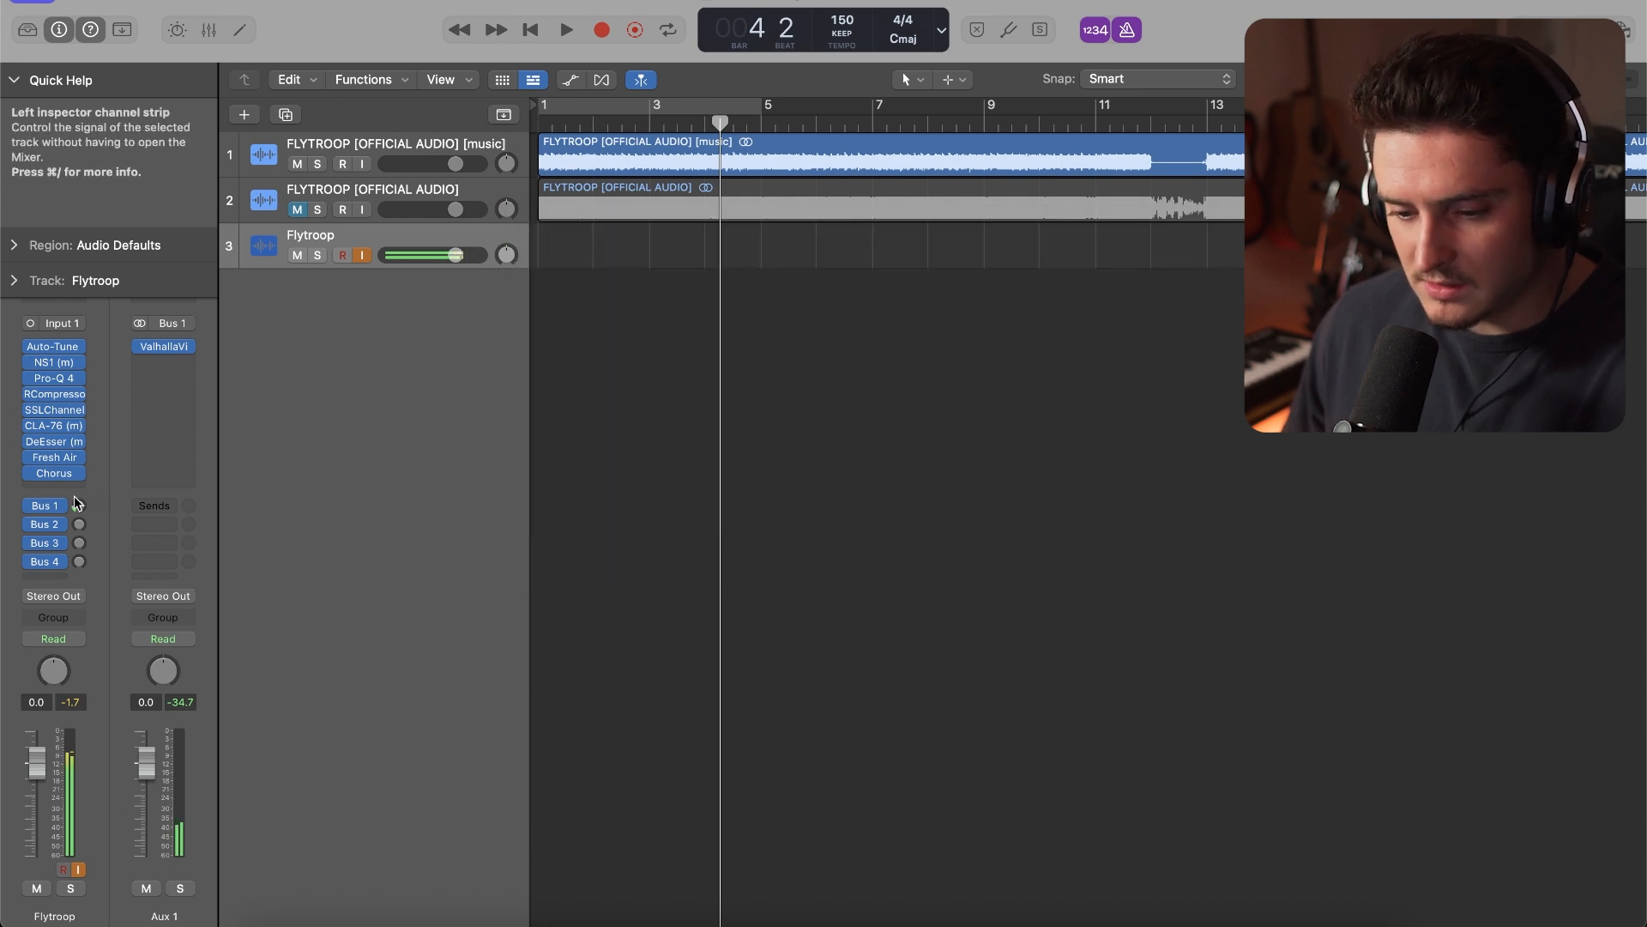
# Insert the stereo Waves H-Delay on Aux 2, the Bus 2 return
pyautogui.click(55, 526)
pyautogui.click(176, 349)
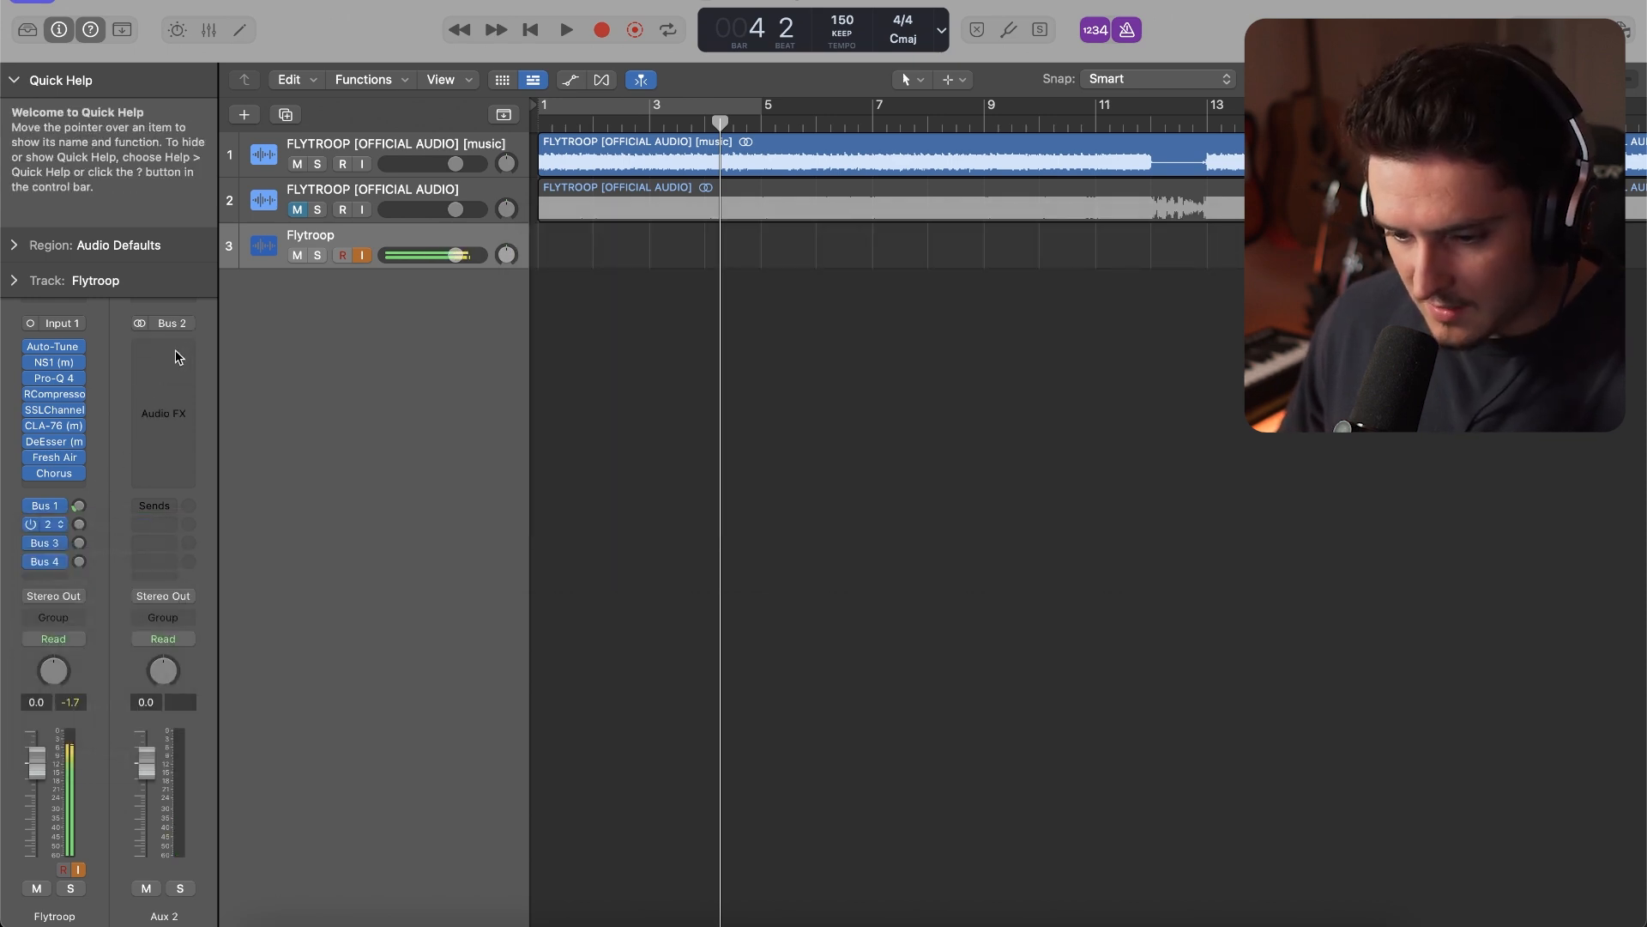
pyautogui.click(176, 349)
pyautogui.moveTo(257, 777)
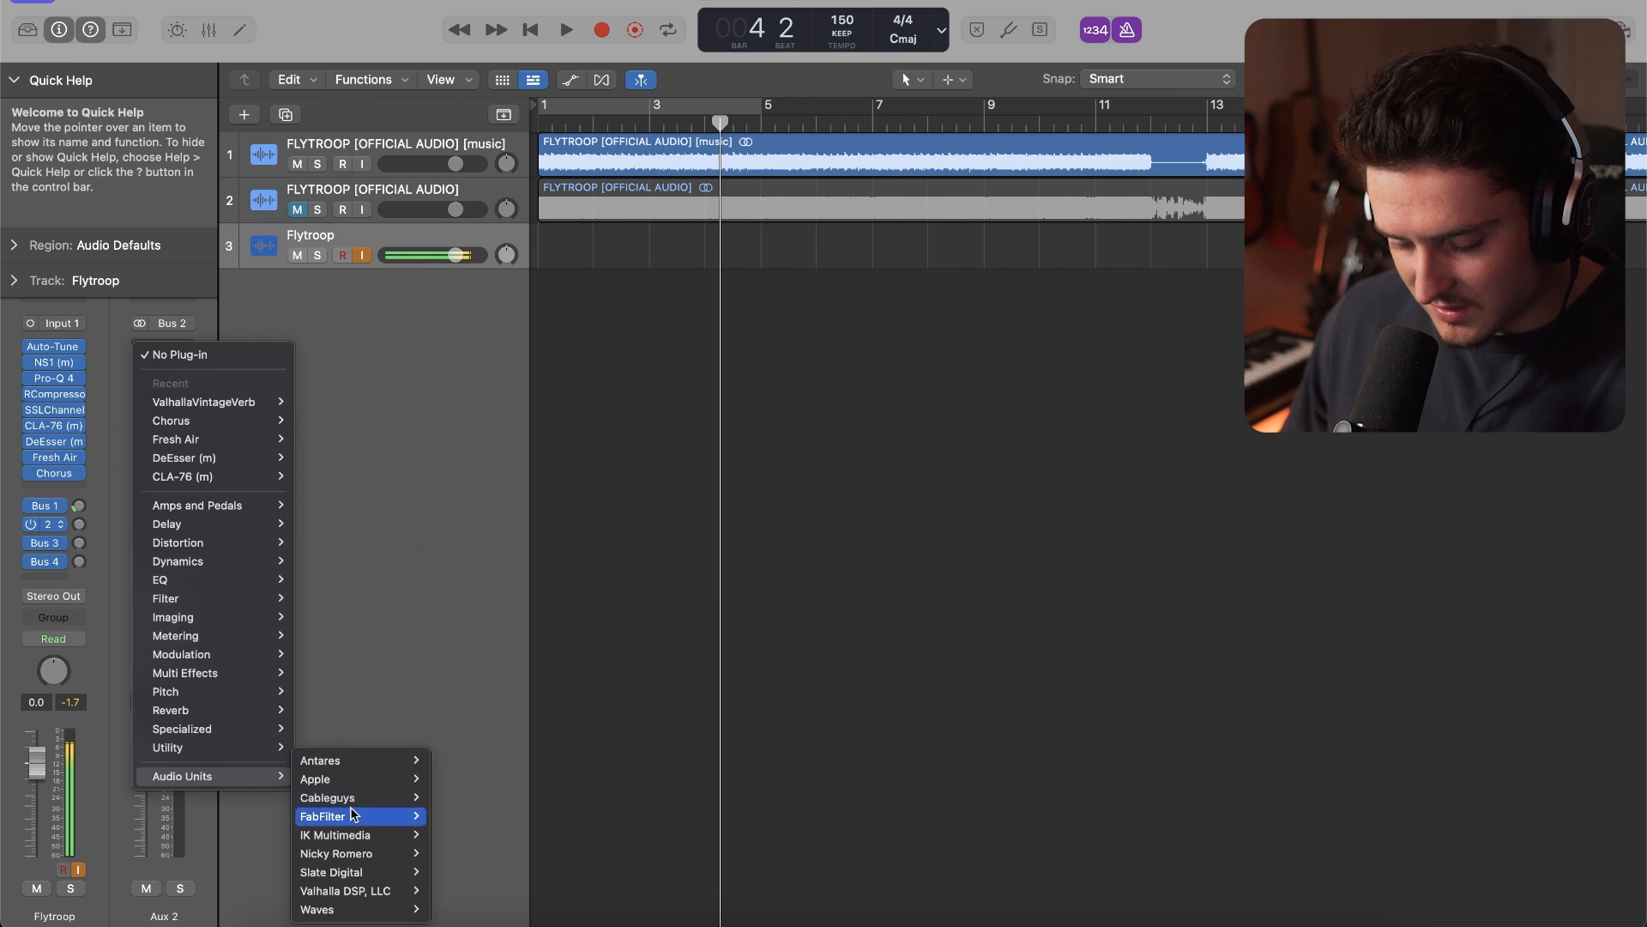
pyautogui.moveTo(426, 913)
pyautogui.scroll(-5, 540, 853)
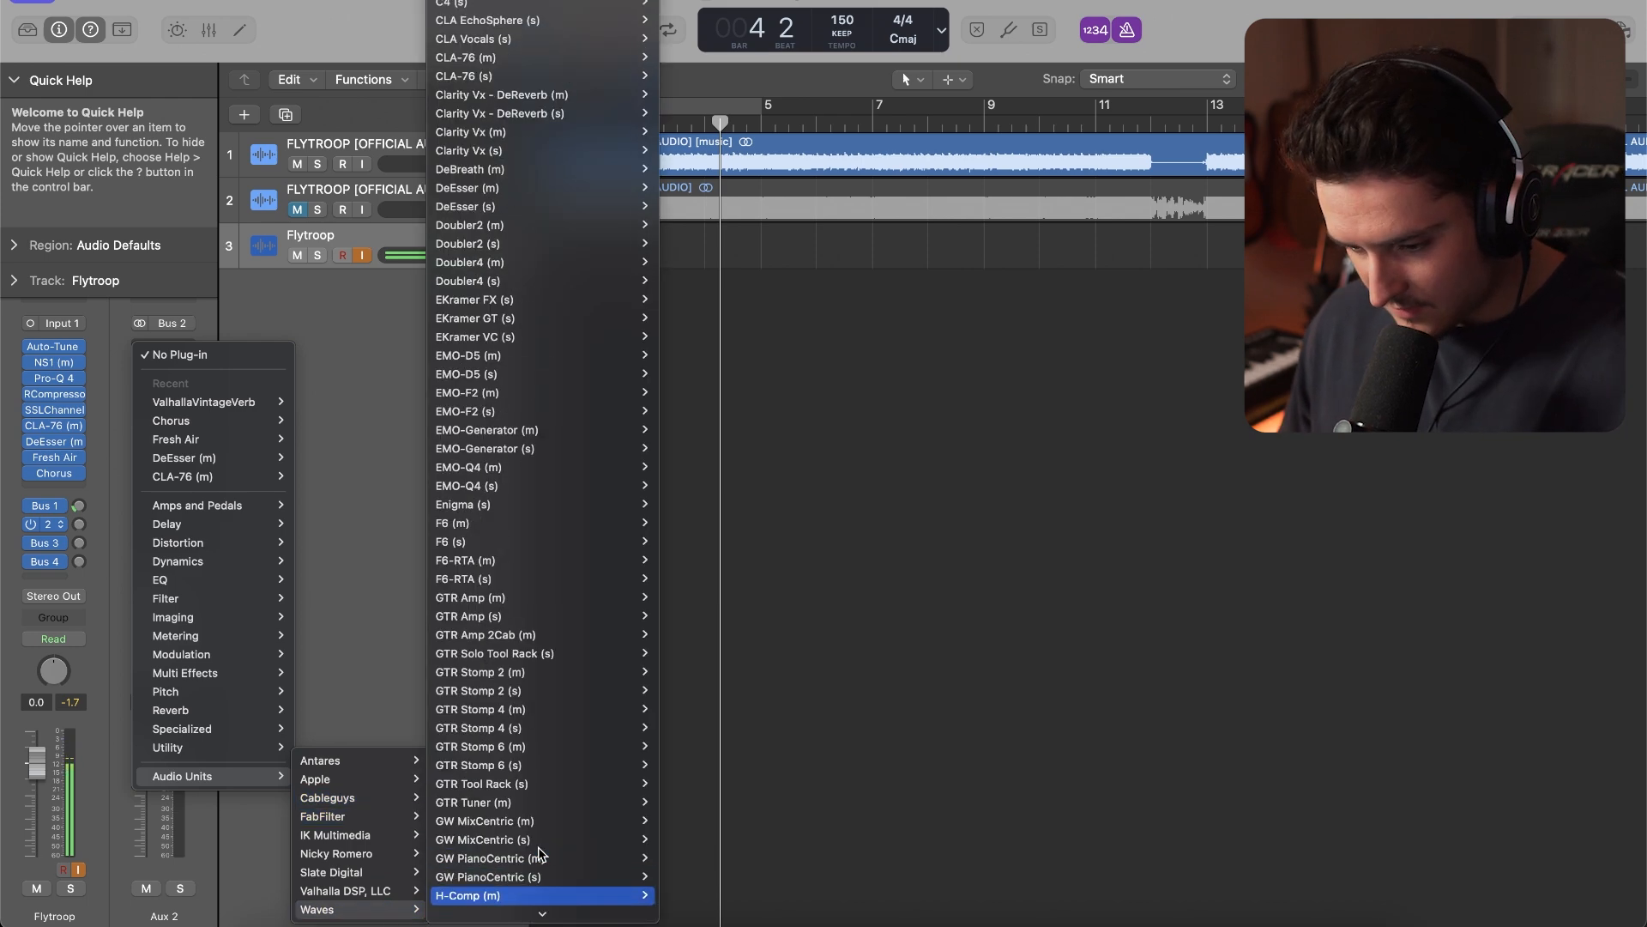
pyautogui.scroll(-3, 540, 854)
pyautogui.moveTo(525, 770)
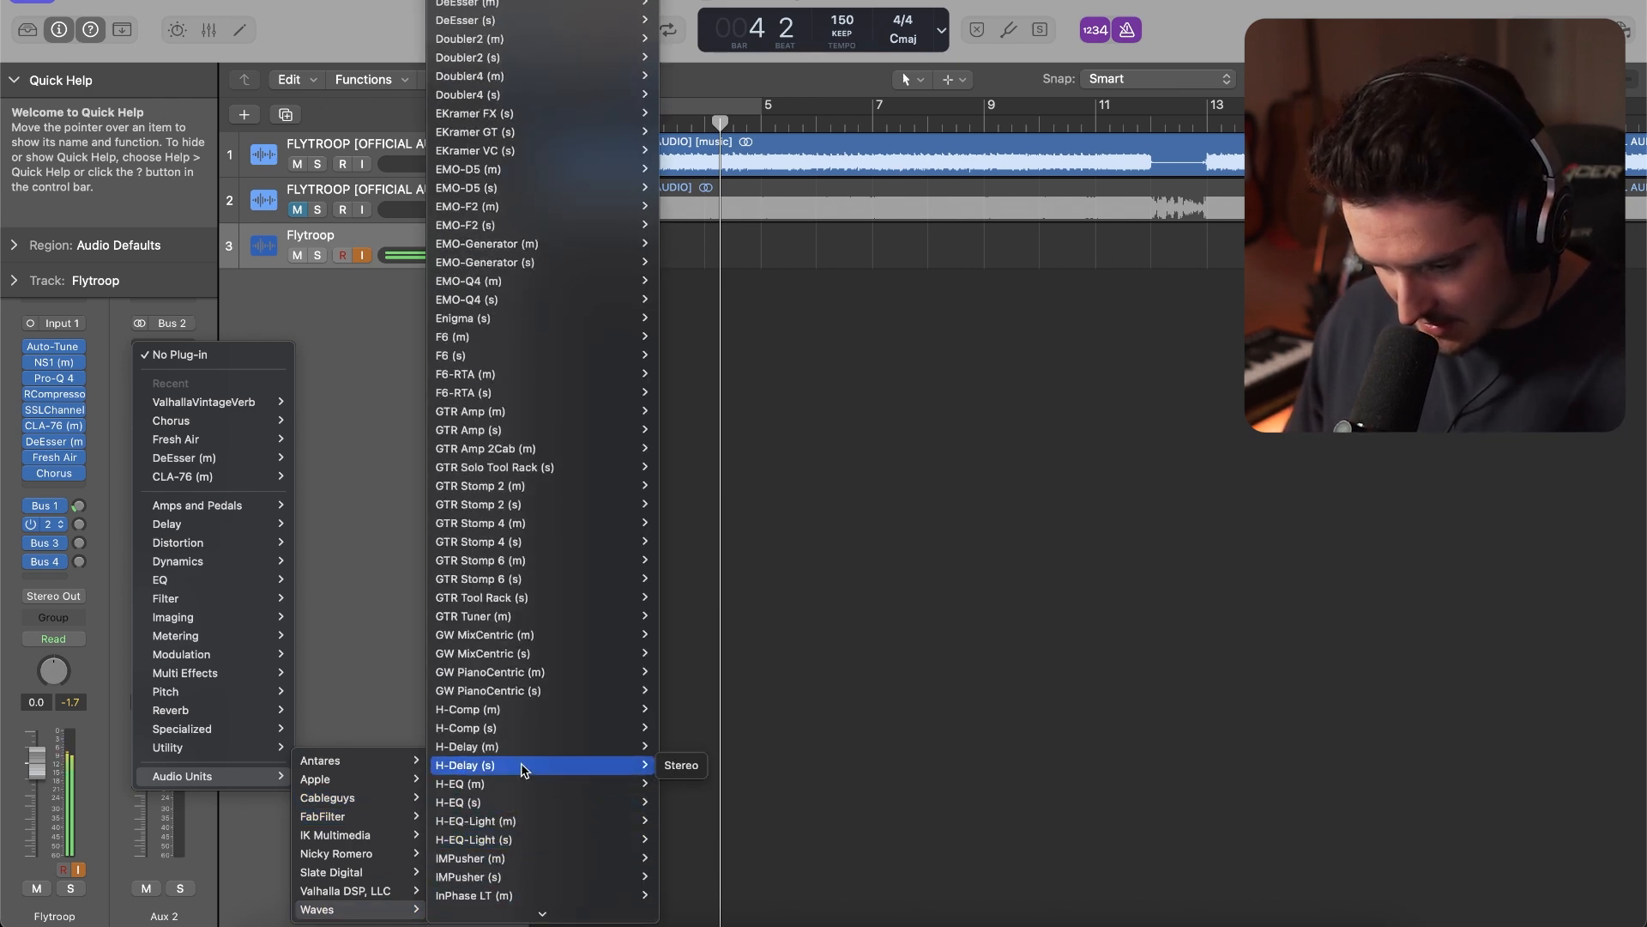
pyautogui.click(678, 766)
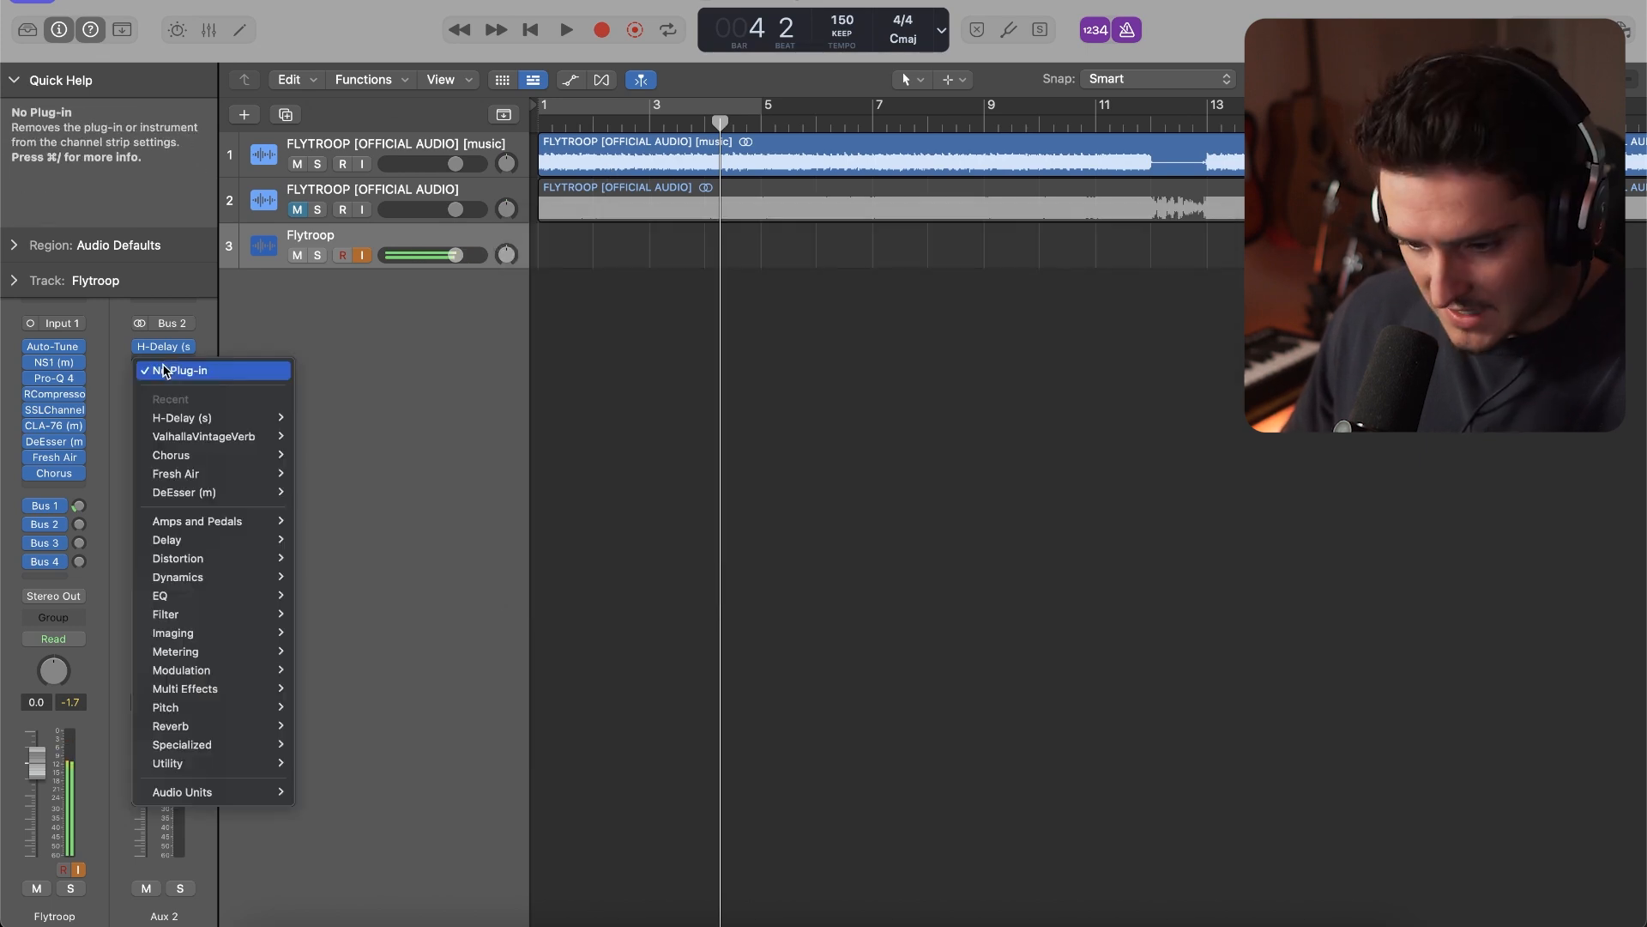
# Insert the stereo Chorus after H-Delay on Aux 2, set its mix to 44%, and raise the Bus 2 send to -22.2 dB
pyautogui.click(163, 361)
pyautogui.moveTo(215, 562)
pyautogui.moveTo(246, 645)
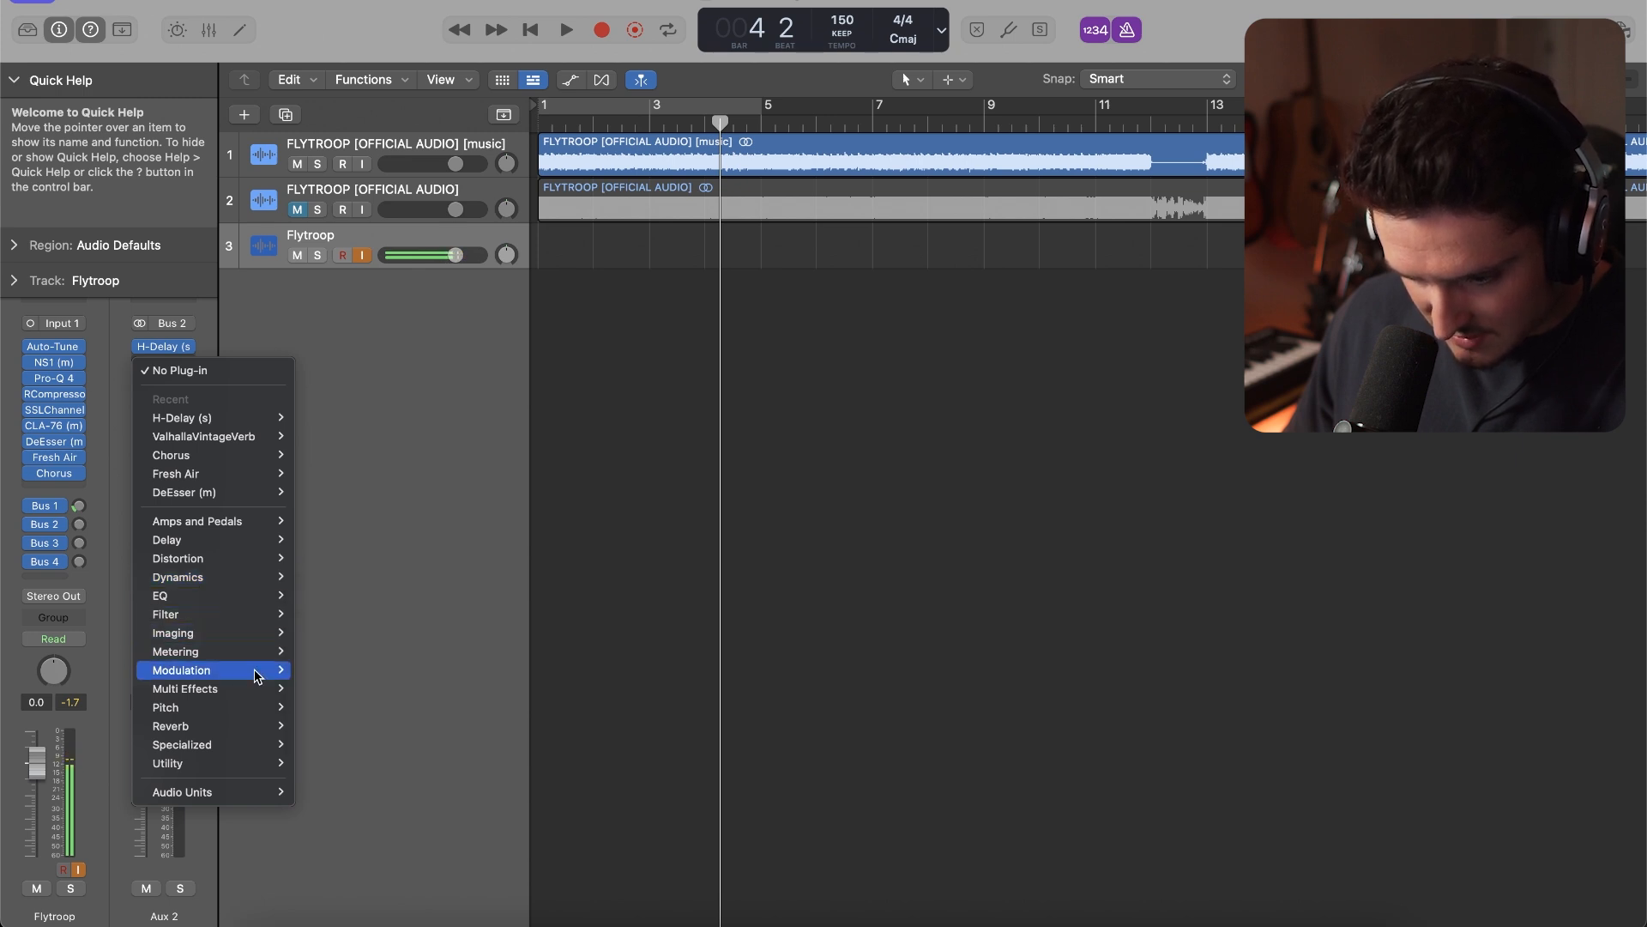
pyautogui.moveTo(257, 675)
pyautogui.moveTo(352, 671)
pyautogui.click(455, 672)
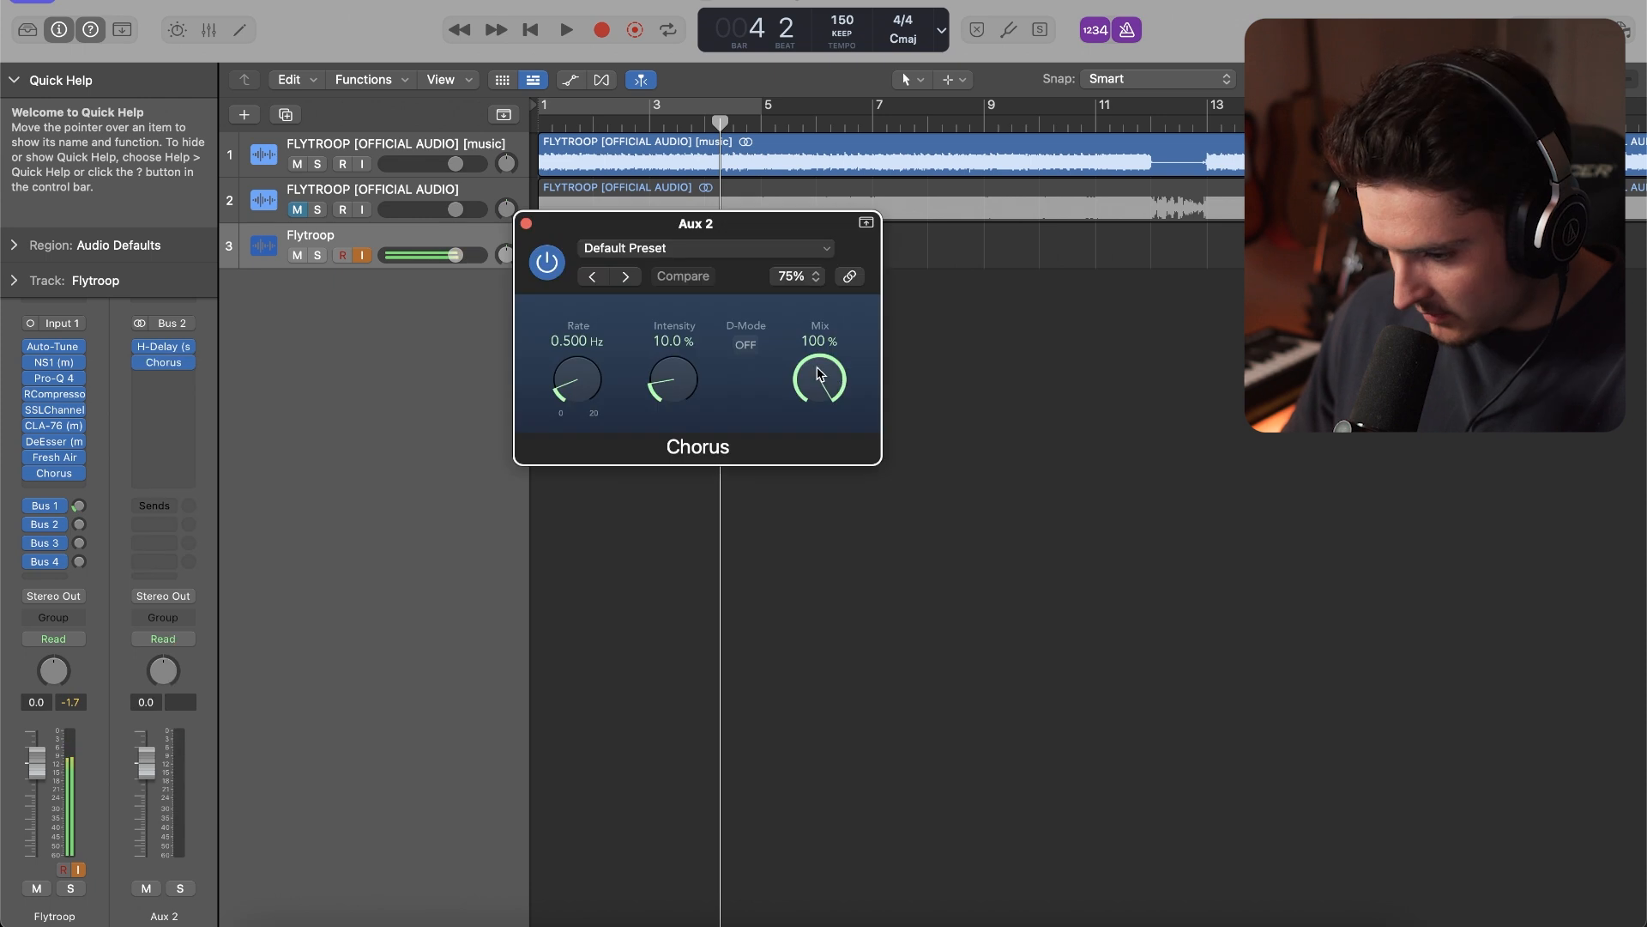
pyautogui.click(526, 223)
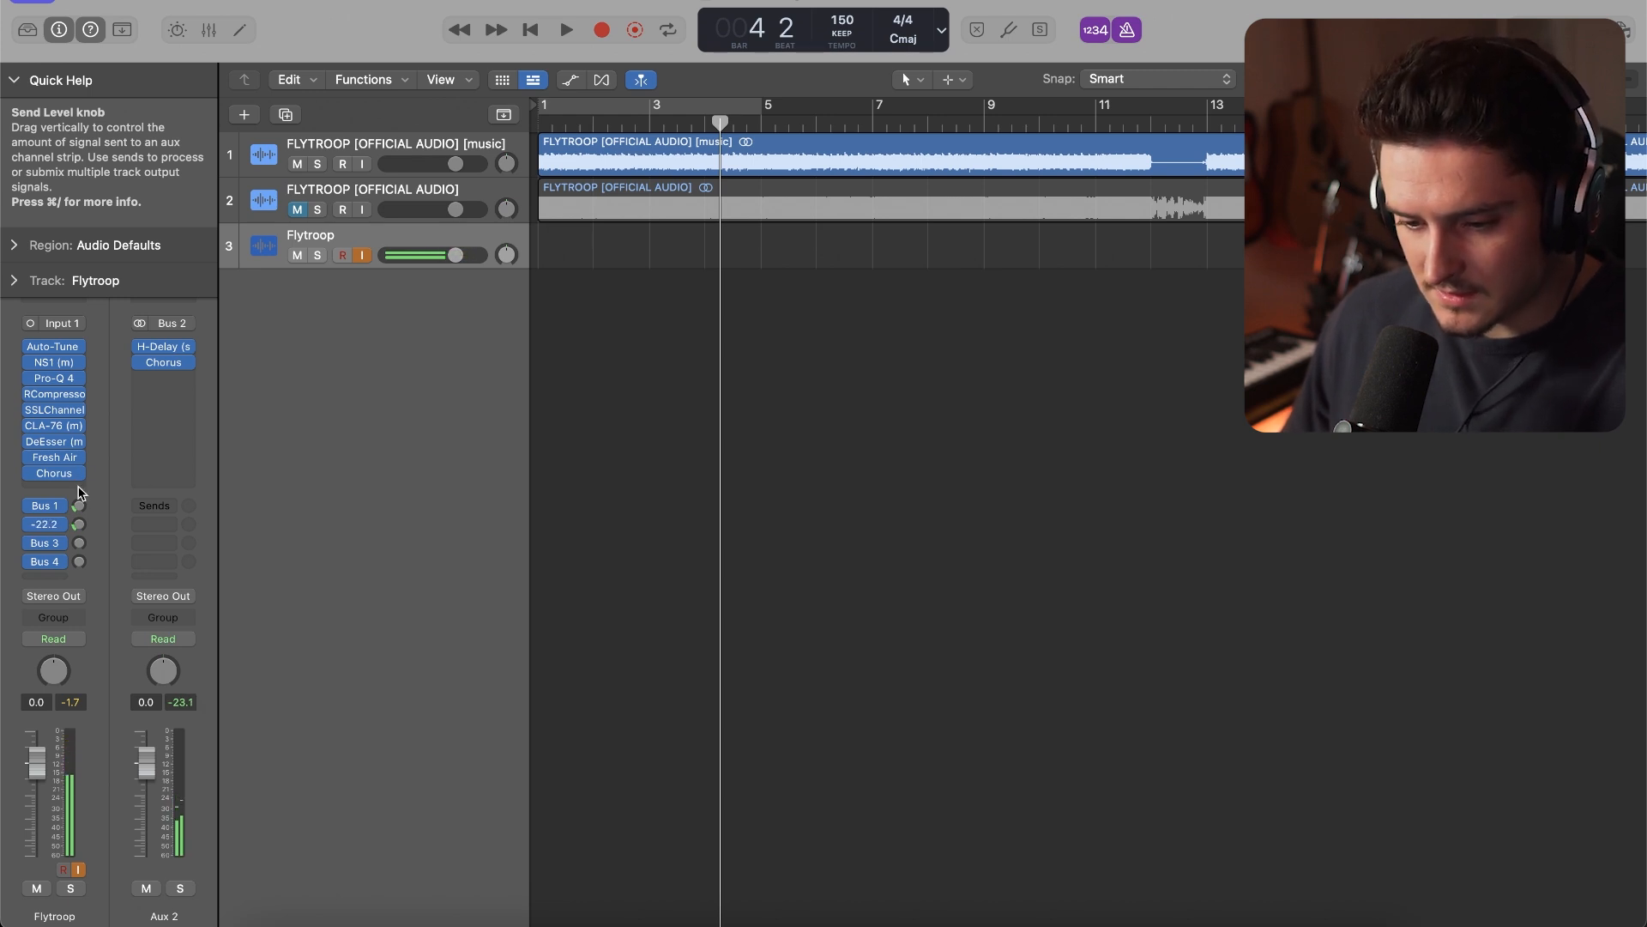
pyautogui.click(163, 362)
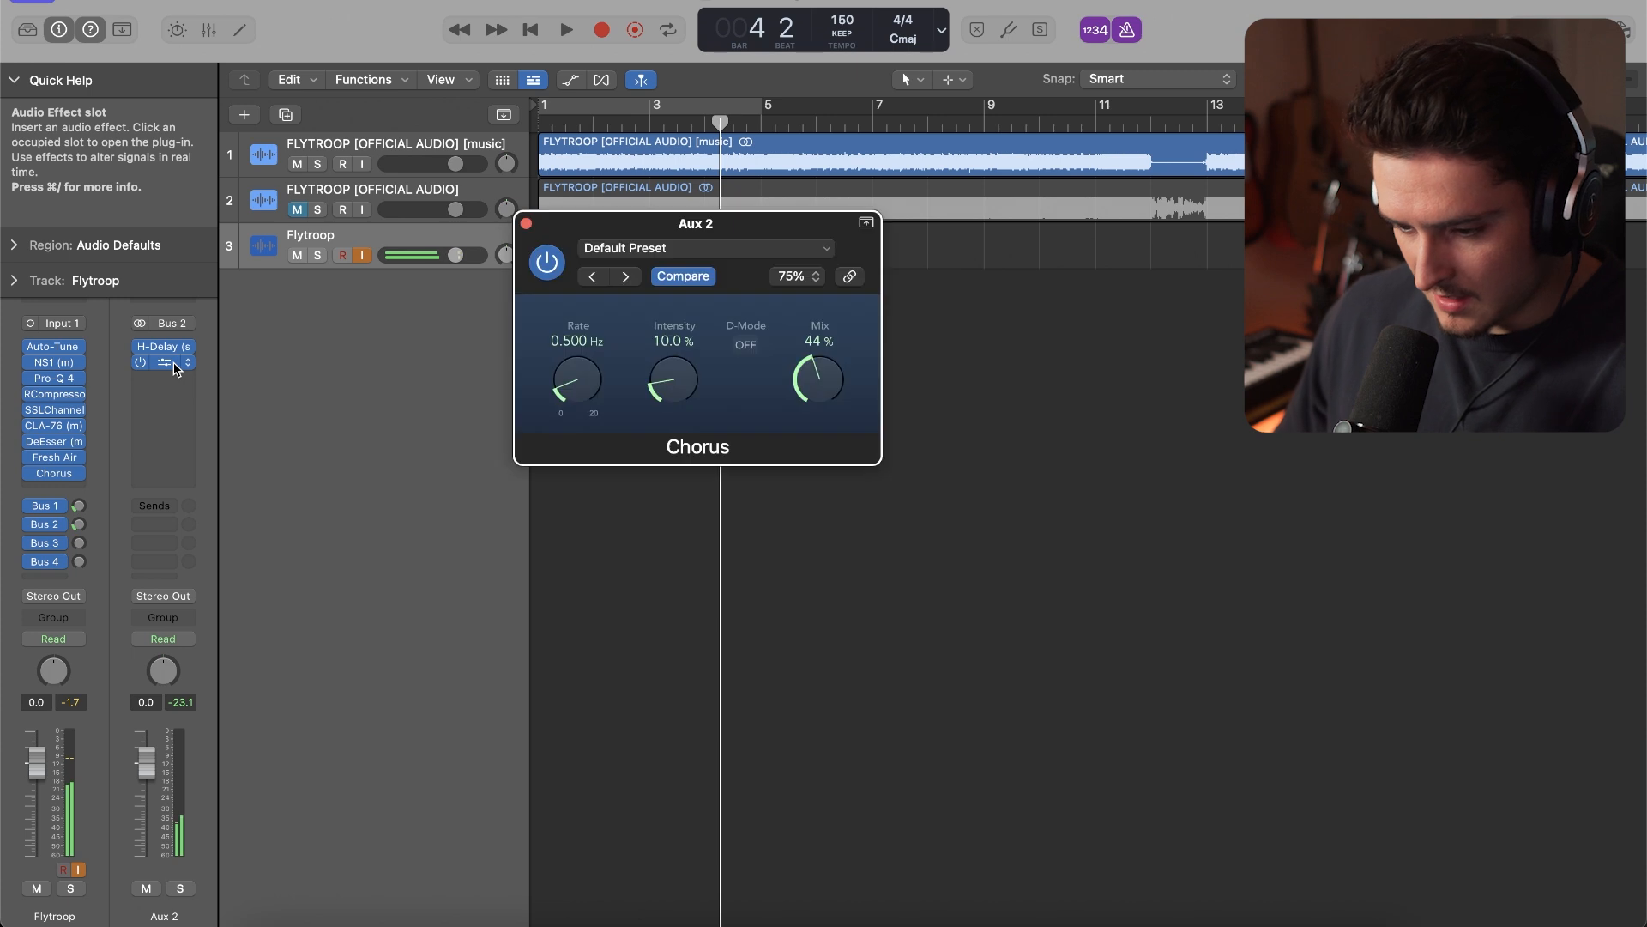
pyautogui.click(526, 225)
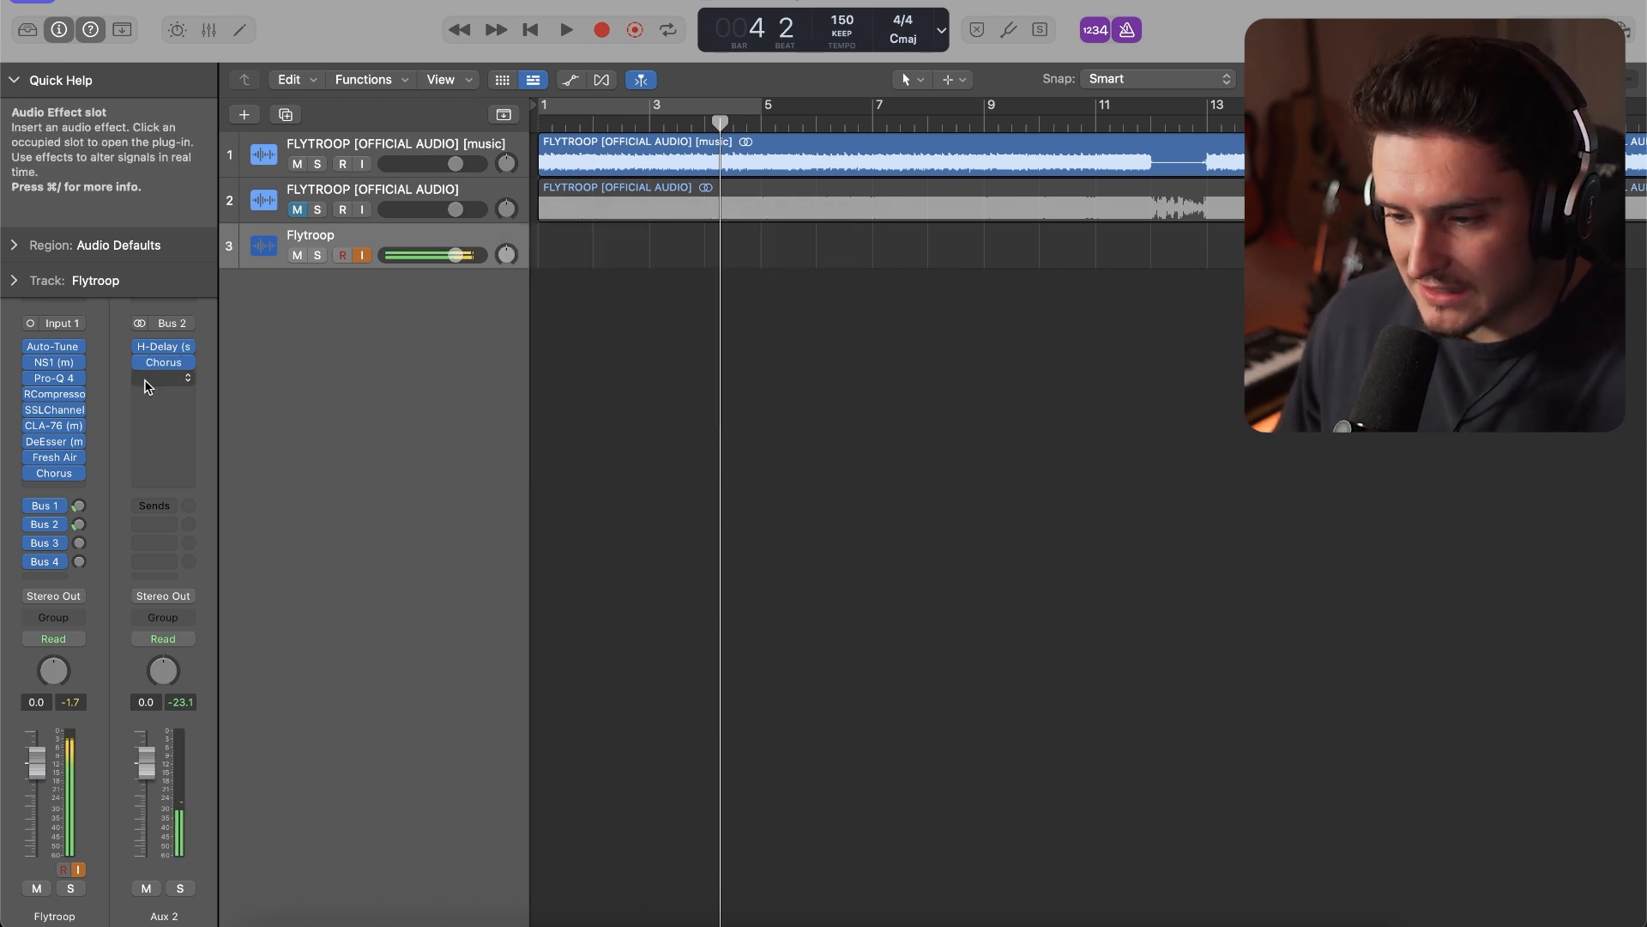
# Play the song from its opening bar to audition the vocal effects, and check the CLA-76 settings
pyautogui.click(563, 123)
pyautogui.press('space')
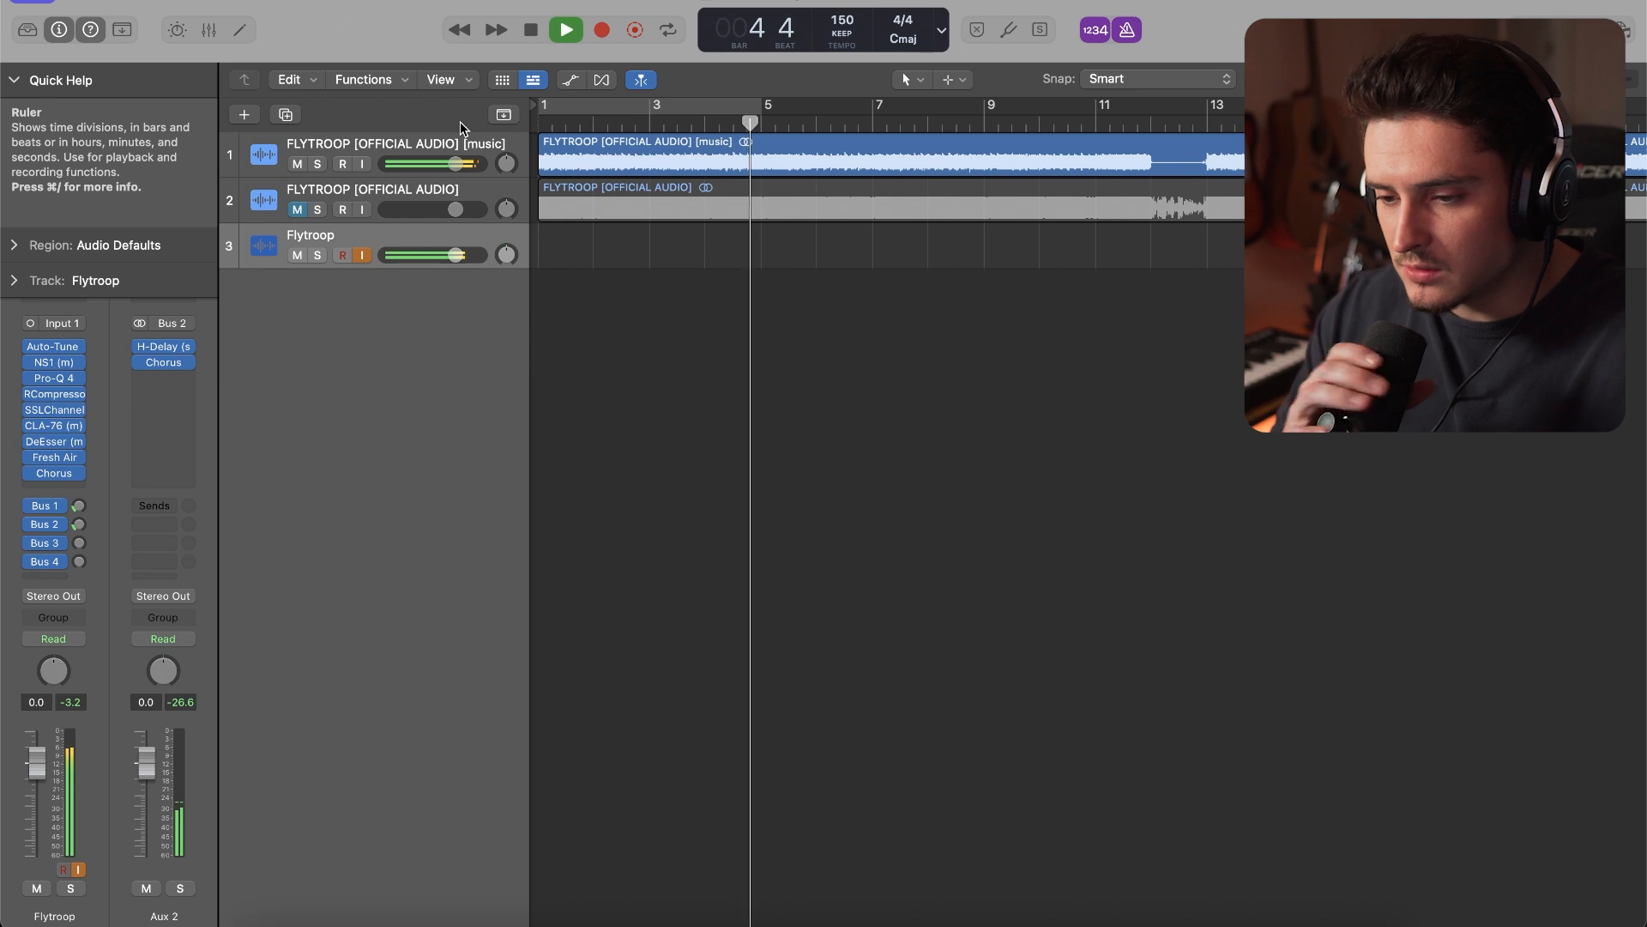
pyautogui.click(54, 425)
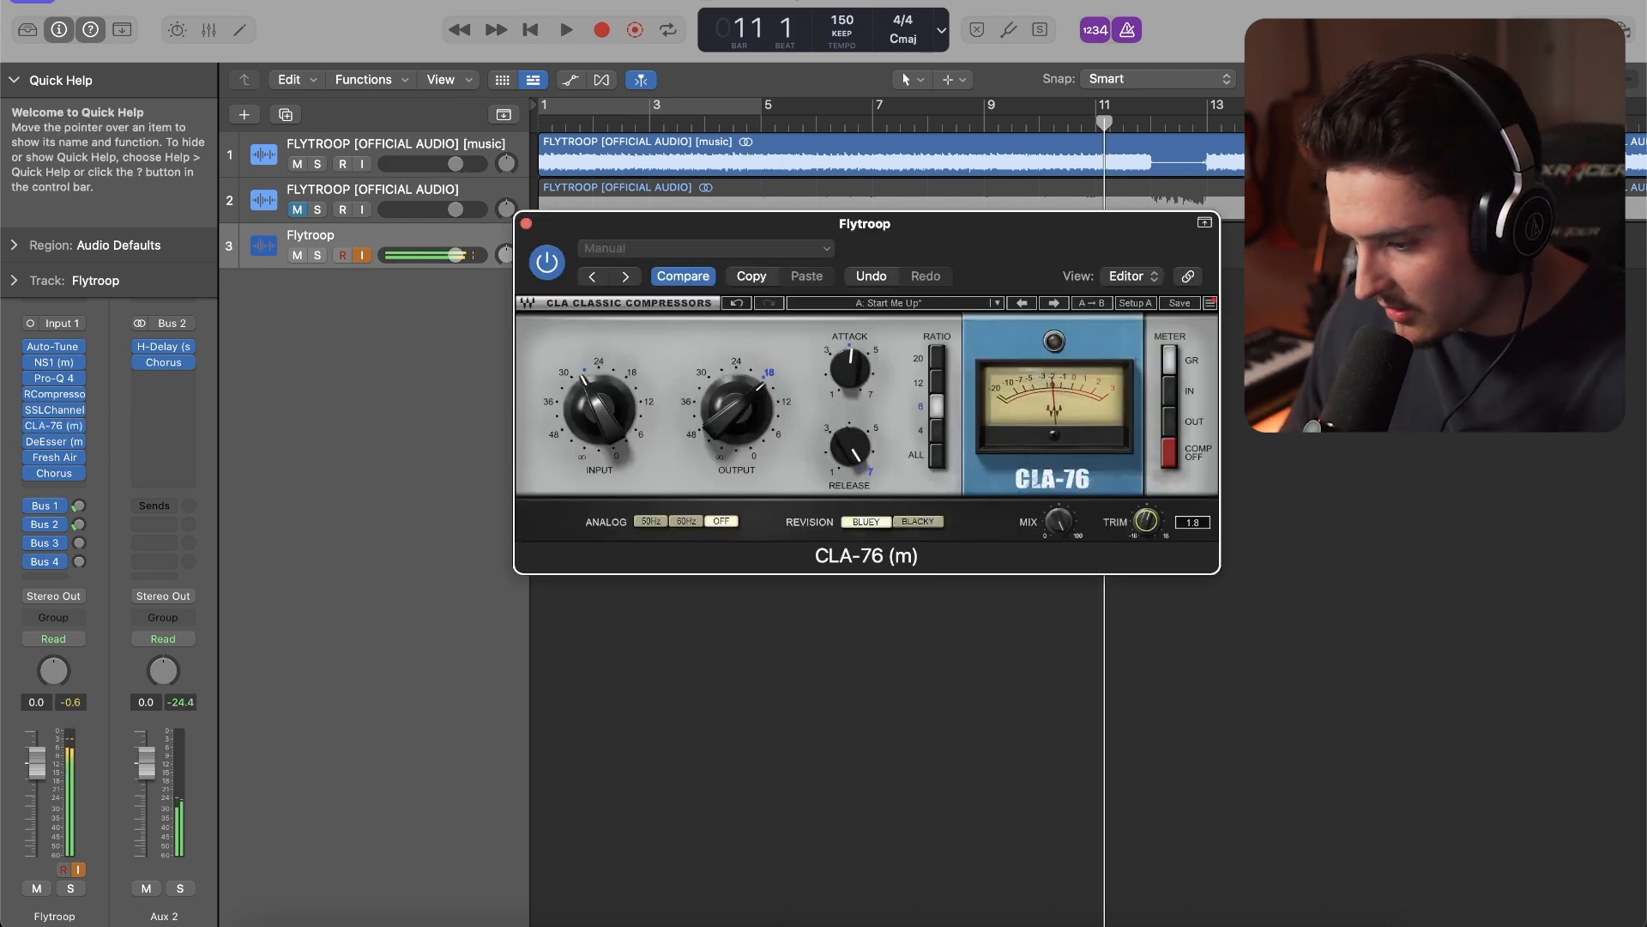
pyautogui.click(526, 223)
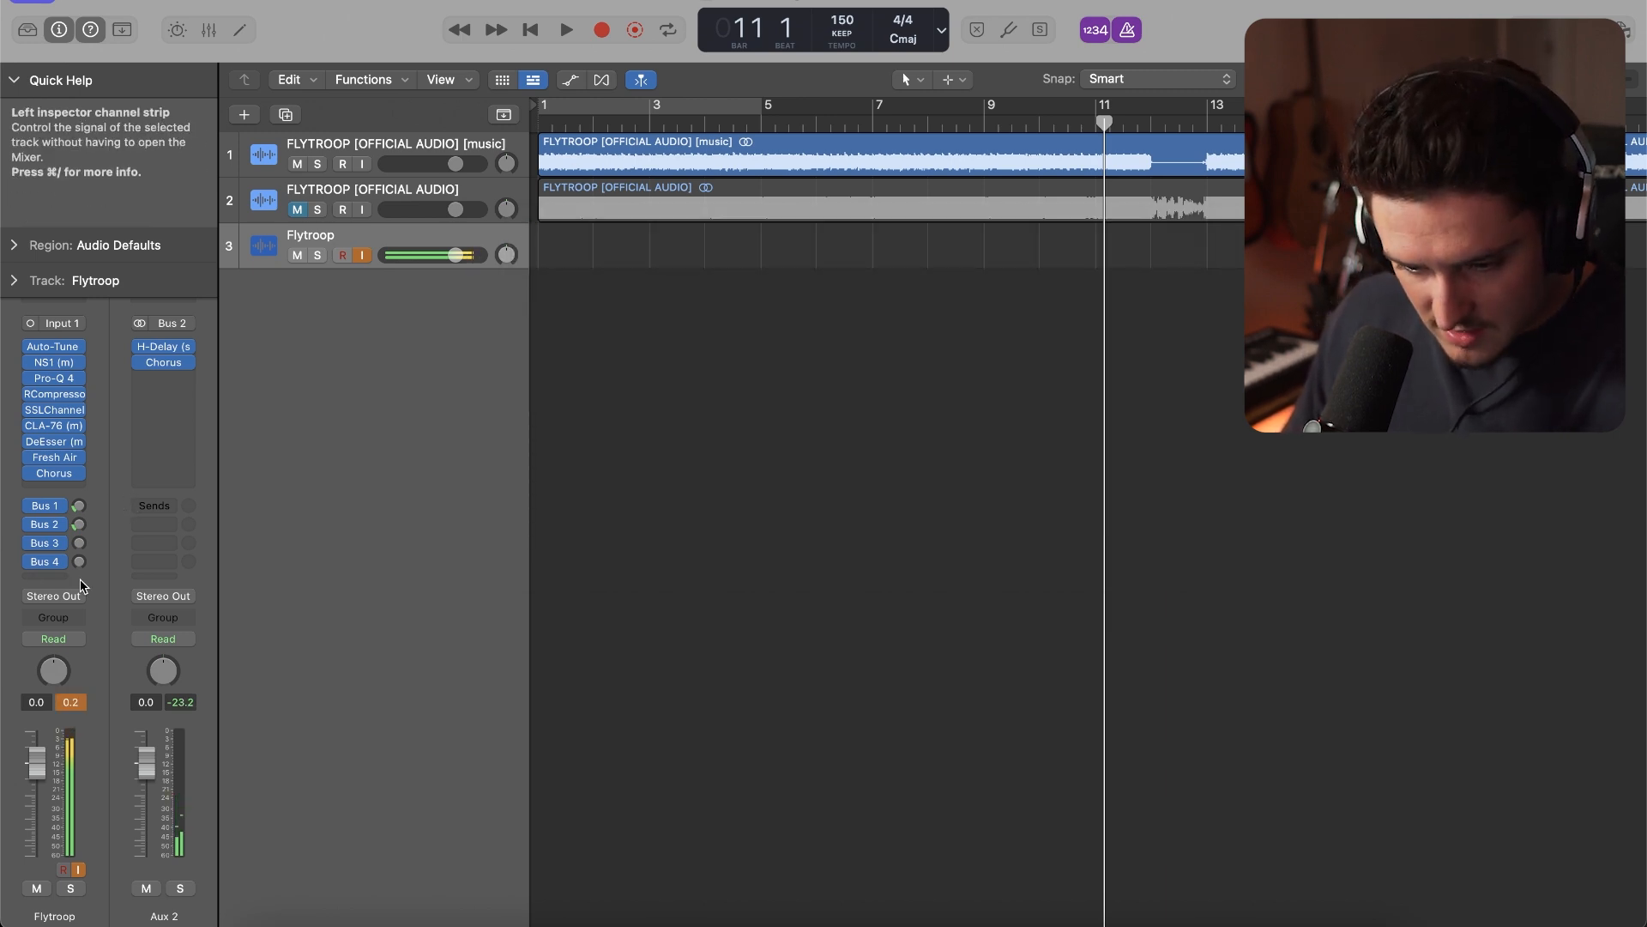
# Insert the stereo Pitch Shifter on Aux 3, the Bus 3 return
pyautogui.click(62, 544)
pyautogui.click(158, 368)
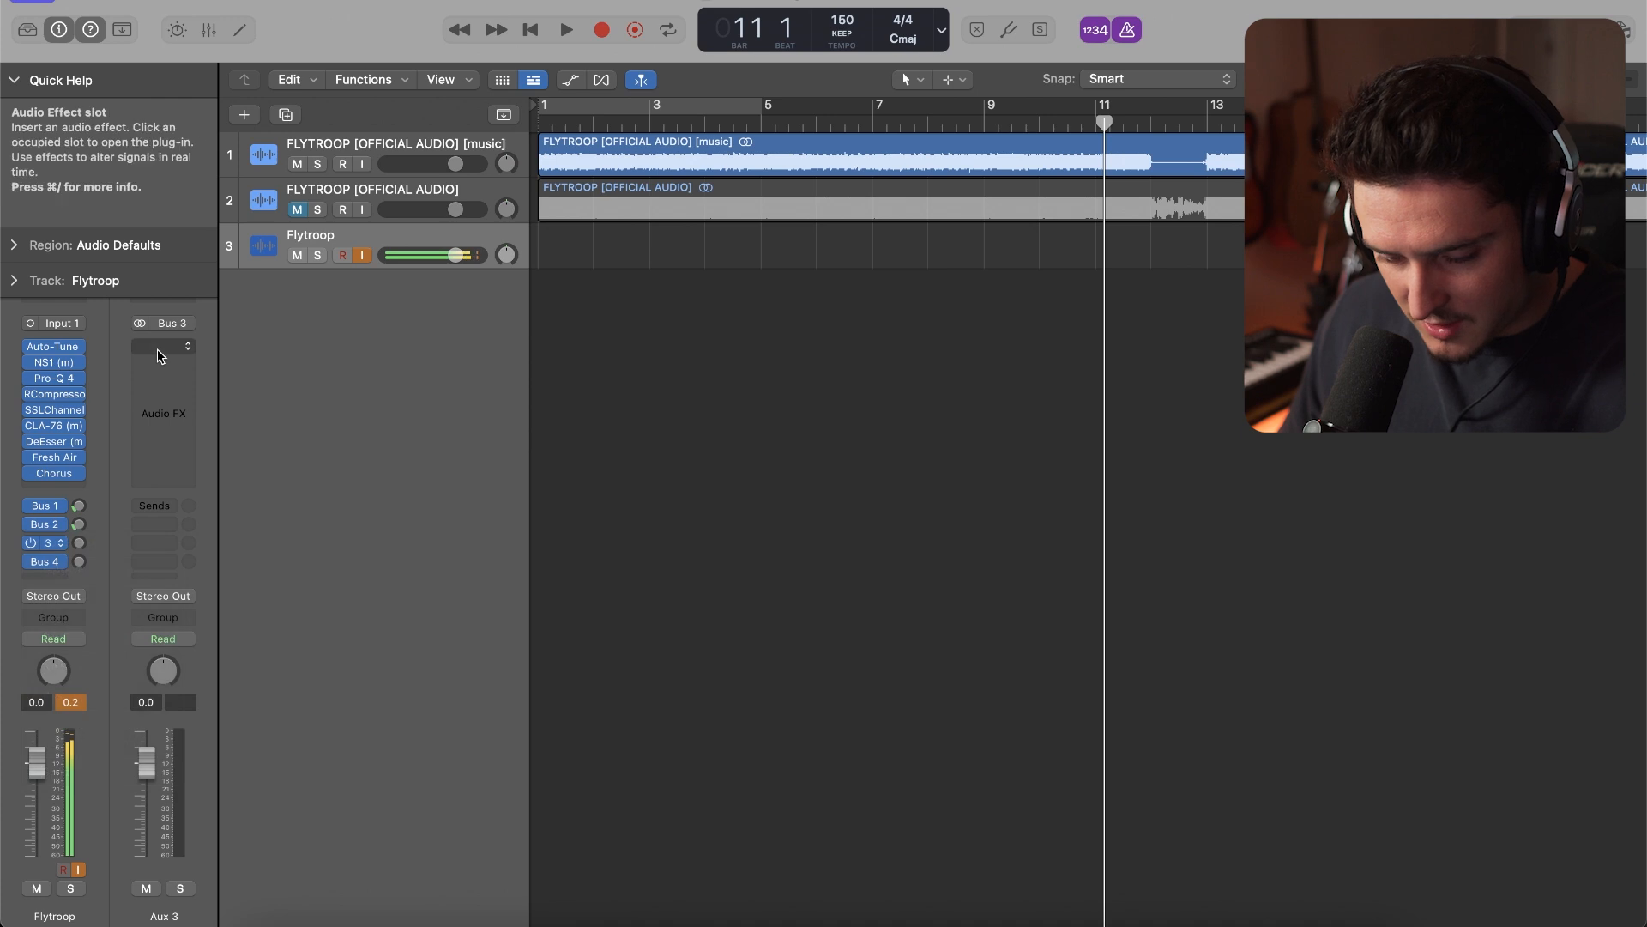
pyautogui.click(163, 352)
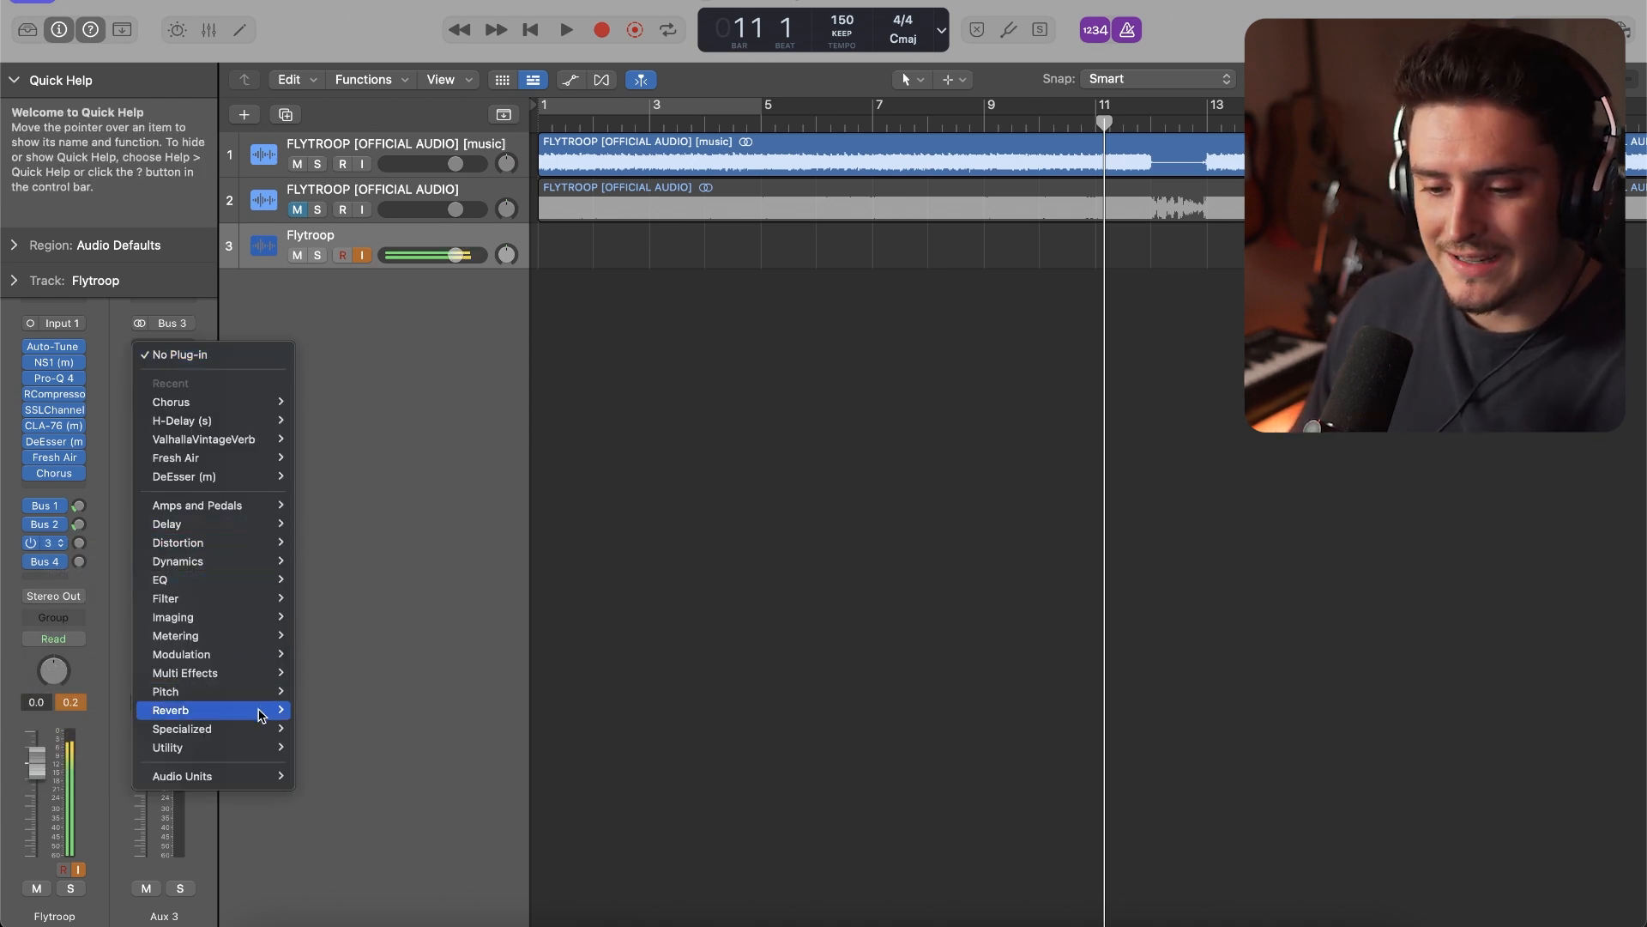
pyautogui.moveTo(253, 678)
pyautogui.moveTo(360, 710)
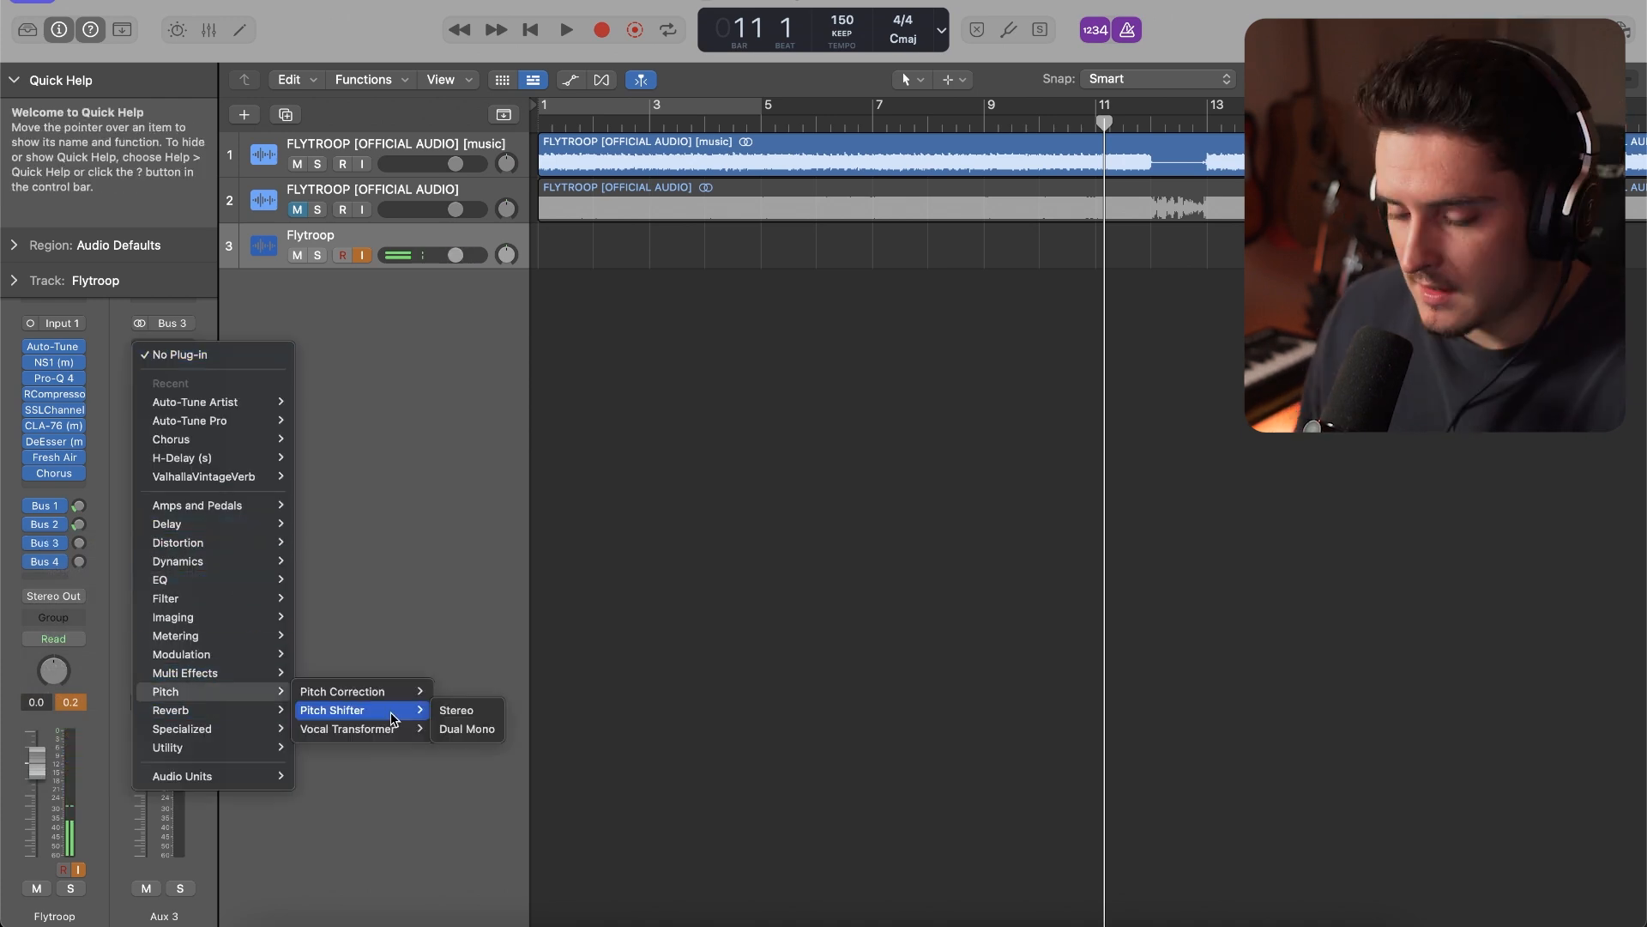
pyautogui.click(450, 712)
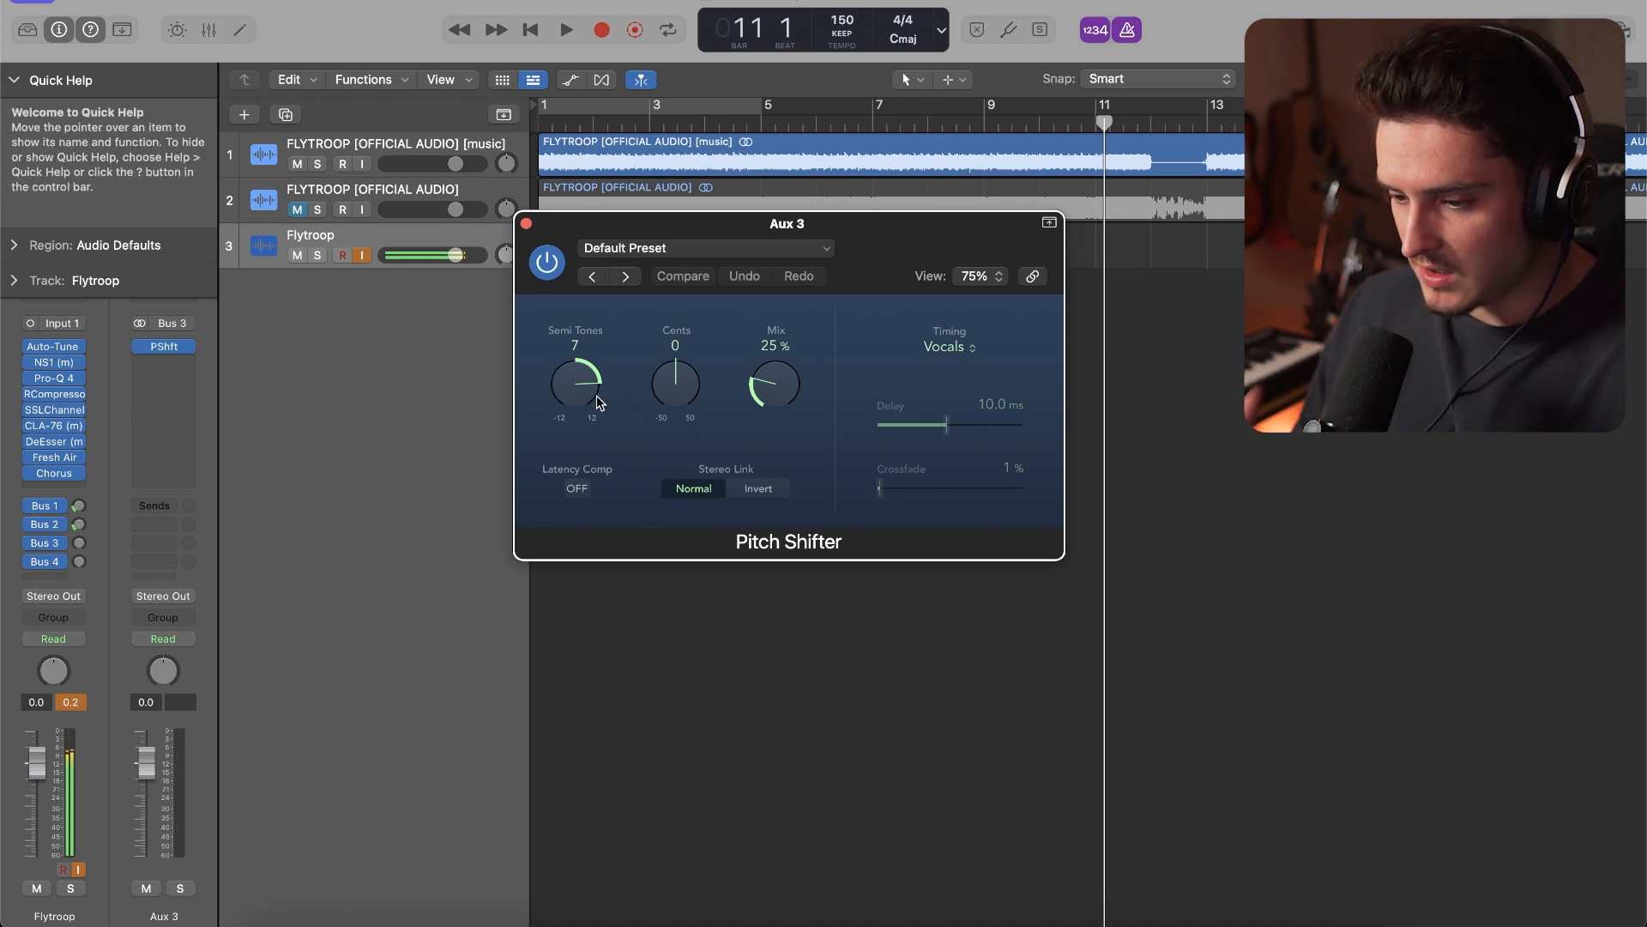
# Set the Aux 3 Pitch Shifter to 12 semitones with a 100% mix
pyautogui.moveTo(785, 388); pyautogui.dragTo(786, 320)
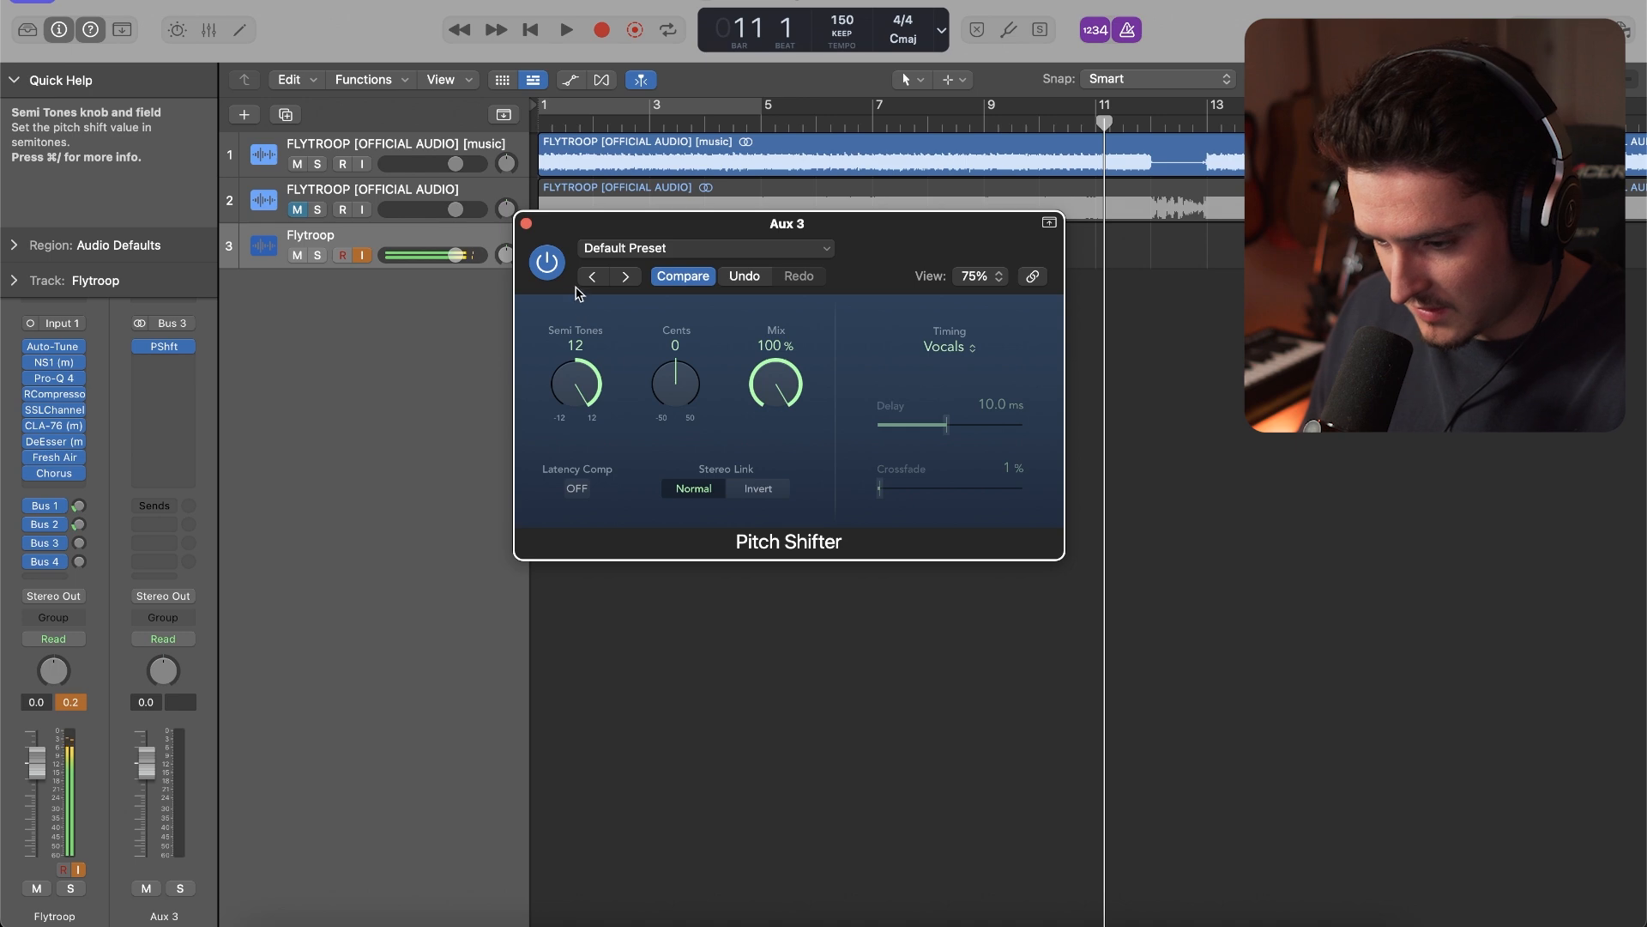
pyautogui.click(526, 223)
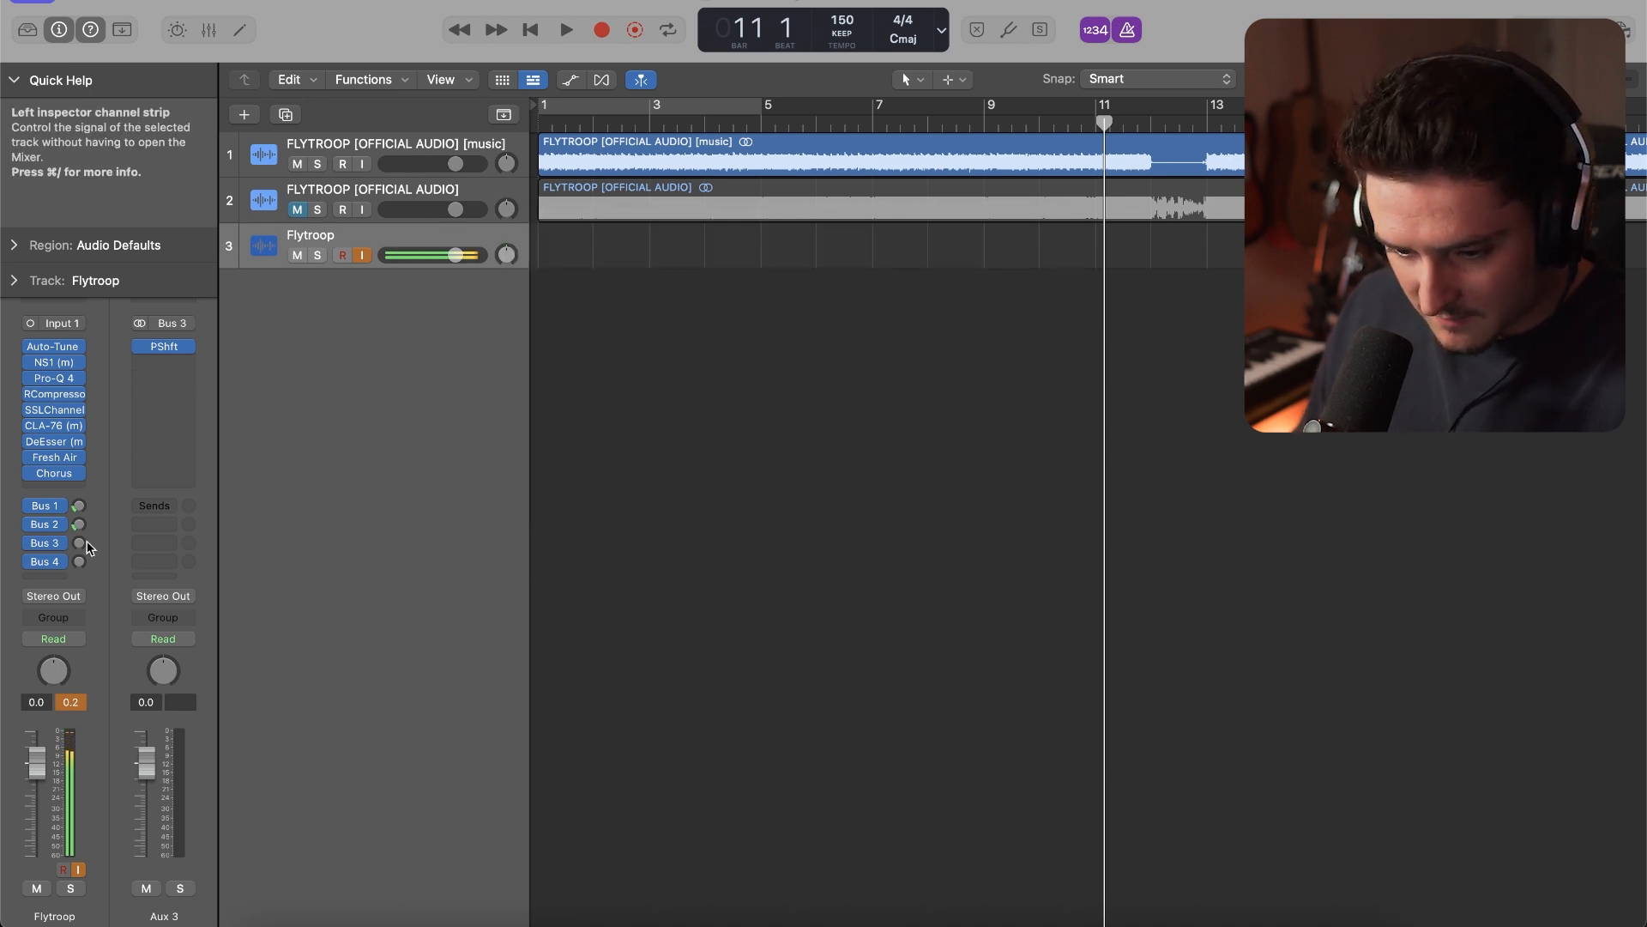
# Insert the stereo Pitch Shifter on Aux 4, the Bus 4 return, and set it to -12 semitones with a 100% mix
pyautogui.click(45, 561)
pyautogui.click(77, 559)
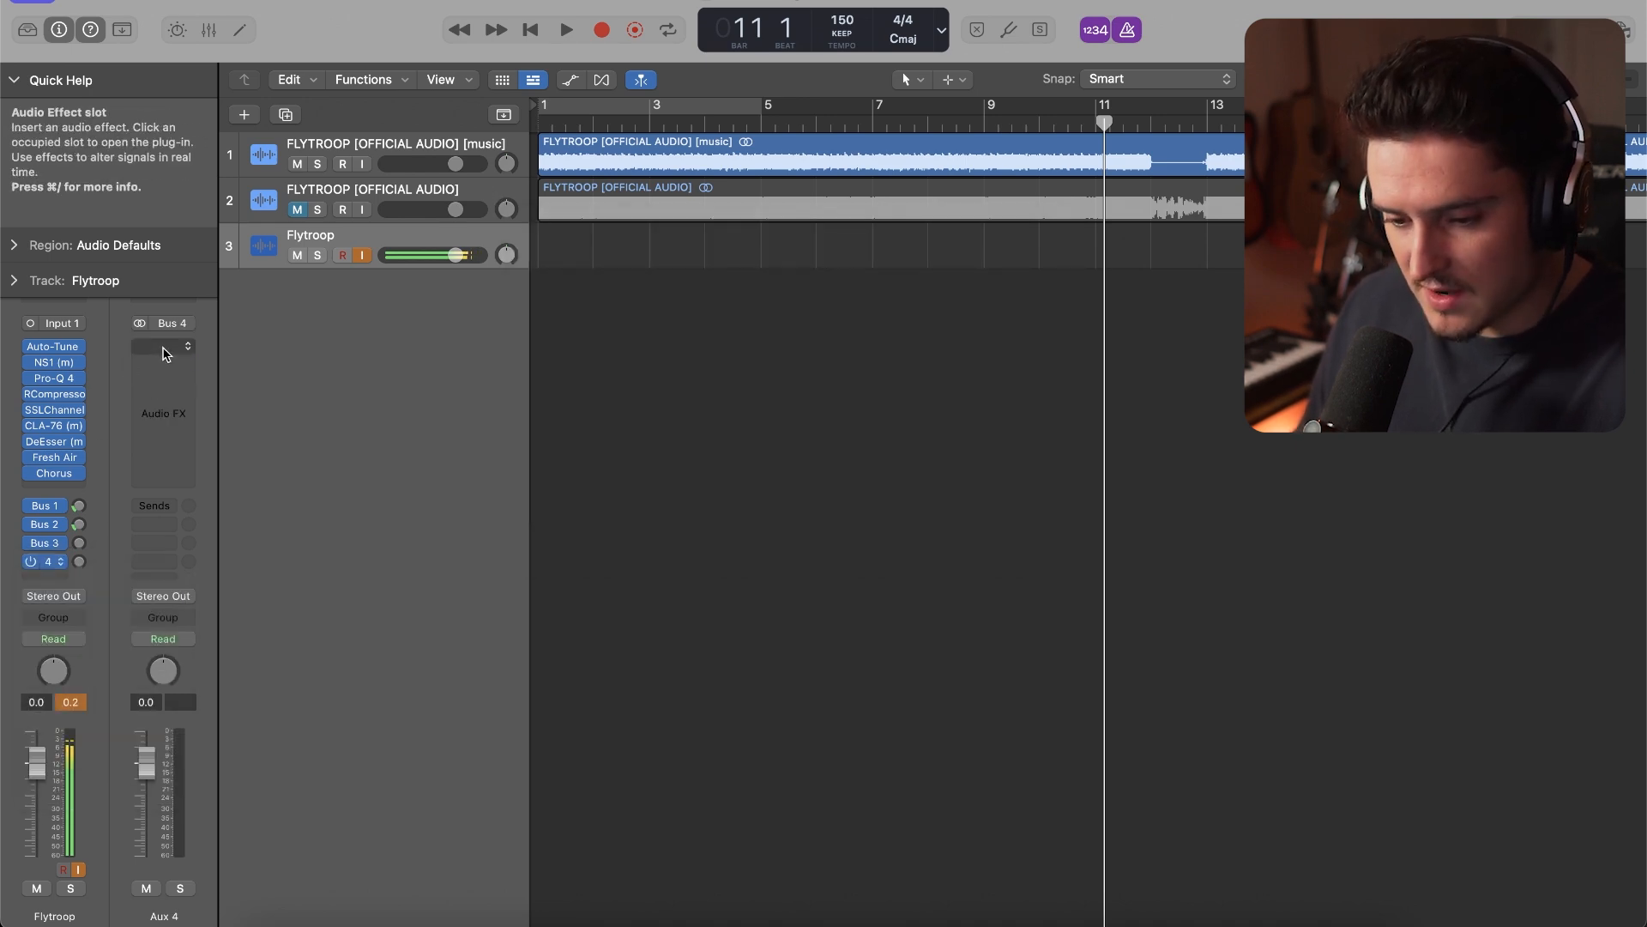
pyautogui.click(166, 349)
pyautogui.moveTo(249, 692)
pyautogui.moveTo(369, 712)
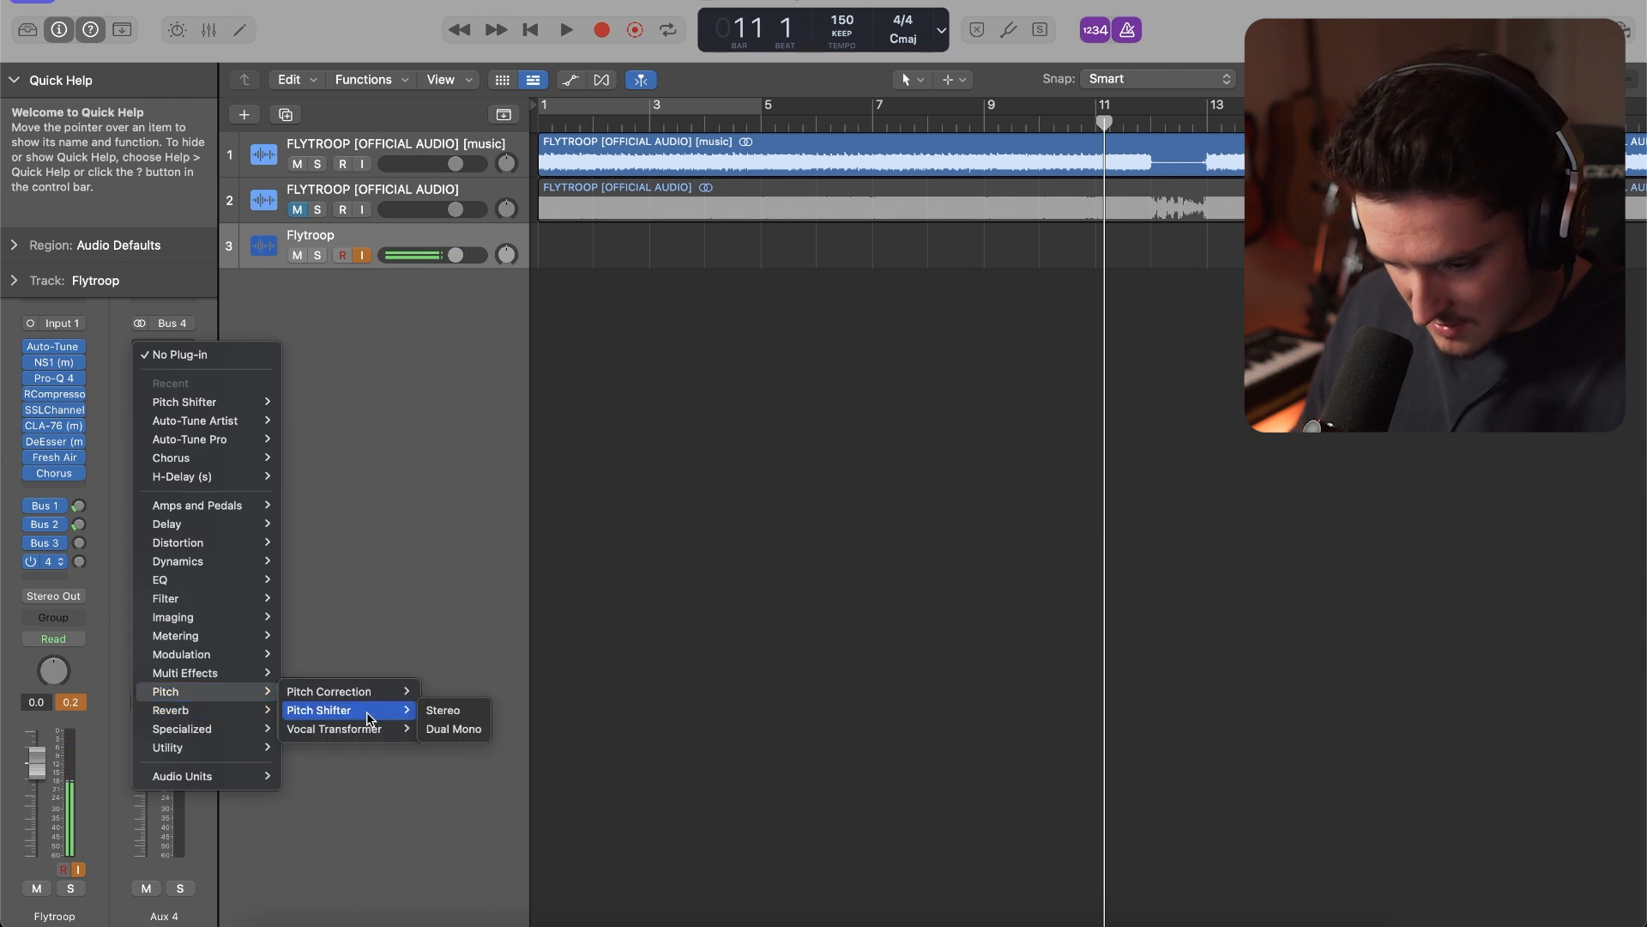
pyautogui.click(446, 710)
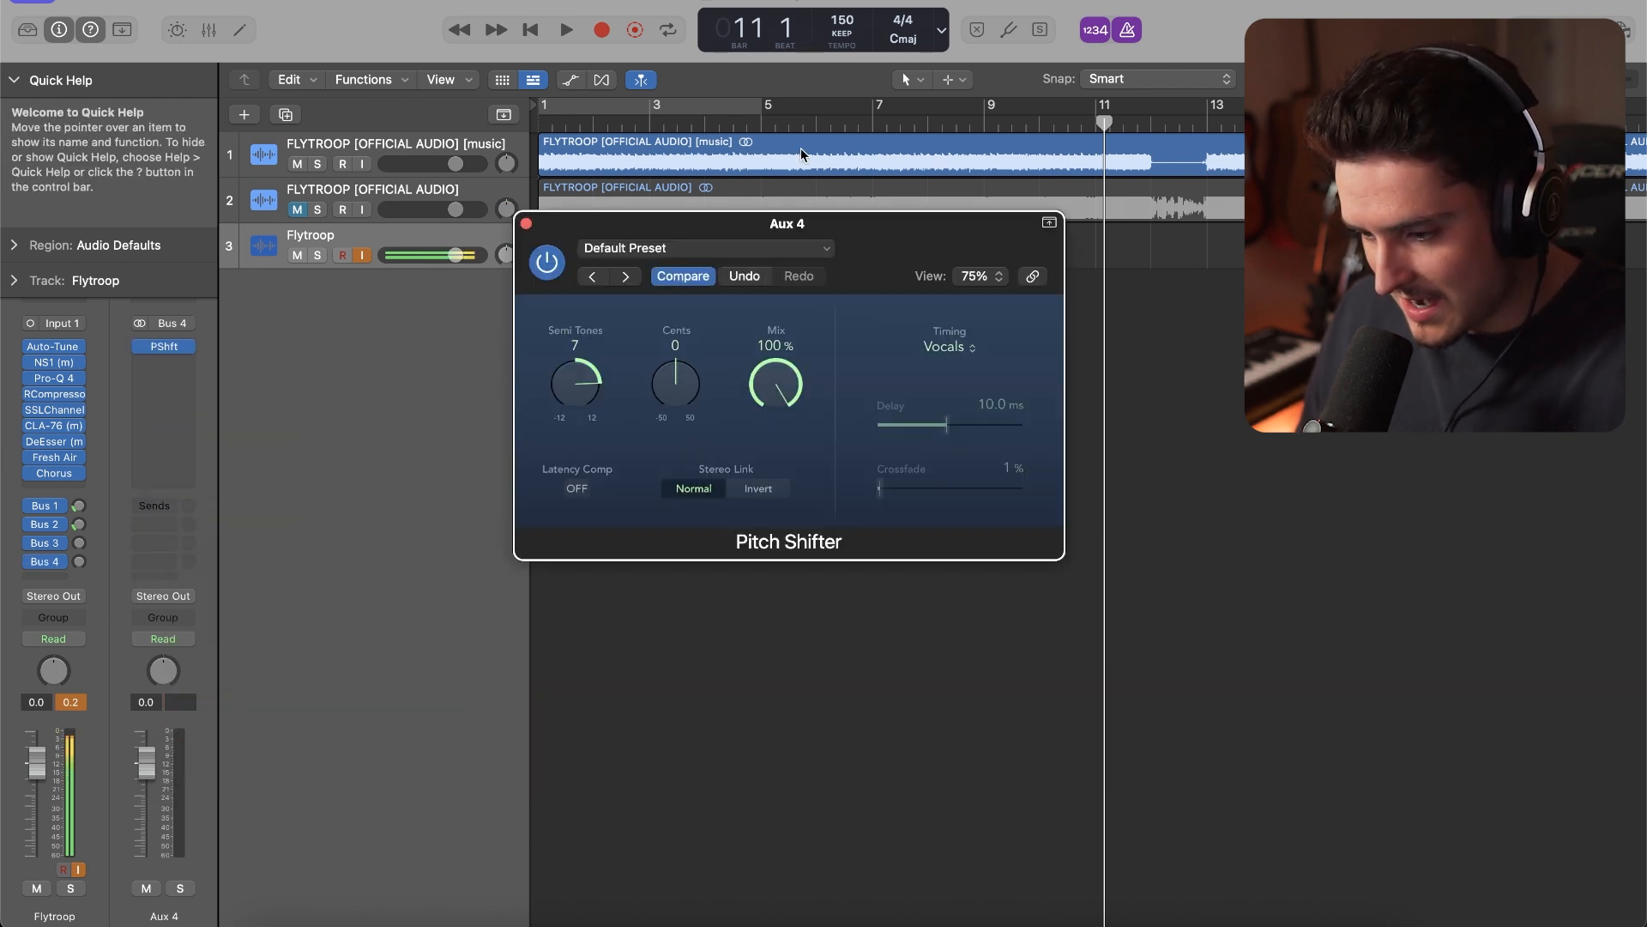
pyautogui.moveTo(569, 383); pyautogui.dragTo(554, 481)
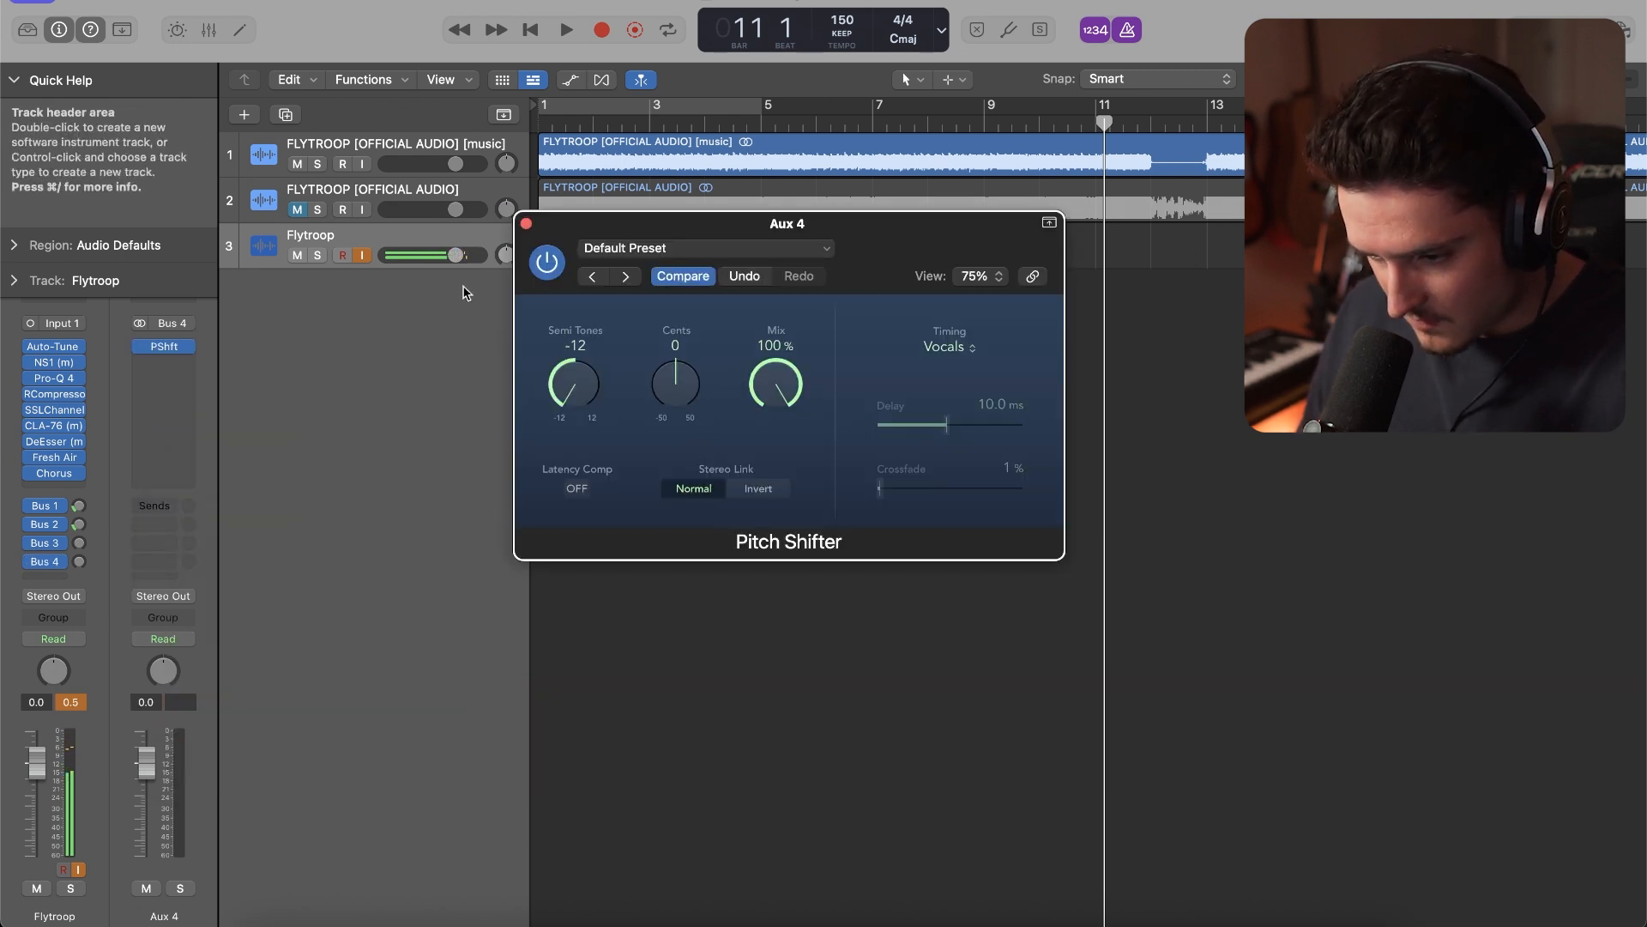
pyautogui.click(526, 224)
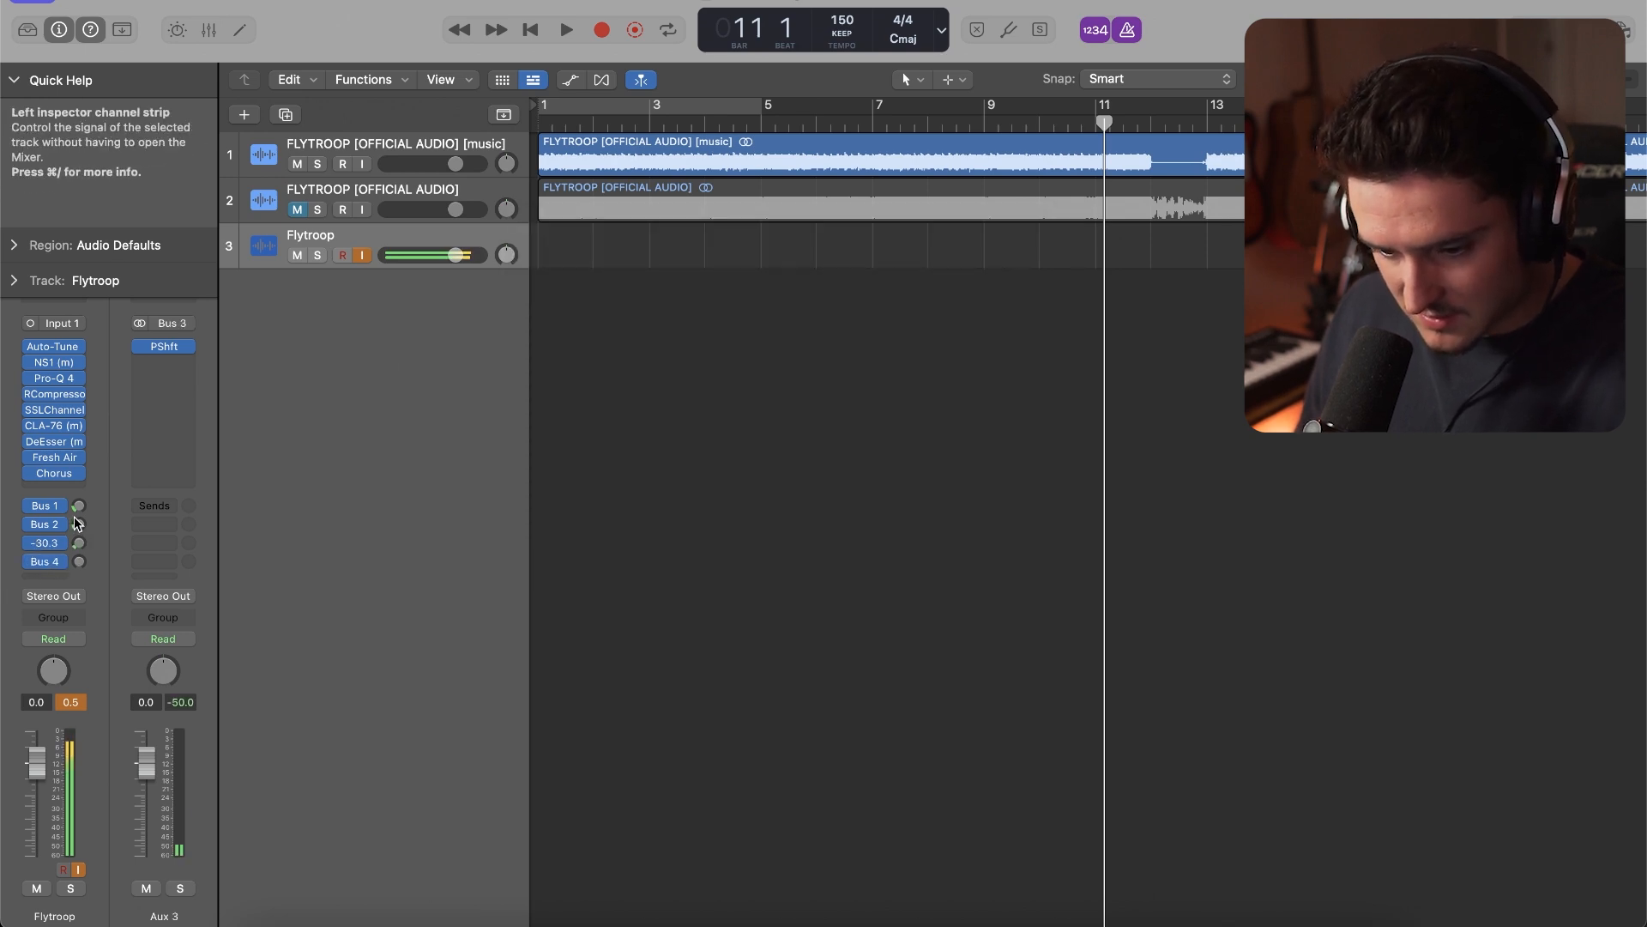
# Raise the Flytroop track's Bus 3 send to -19.5 dB and bring up Bus 4, trying Pitch Tracking timing in Aux 3's Pitch Shifter
pyautogui.moveTo(74, 475); pyautogui.dragTo(73, 485)
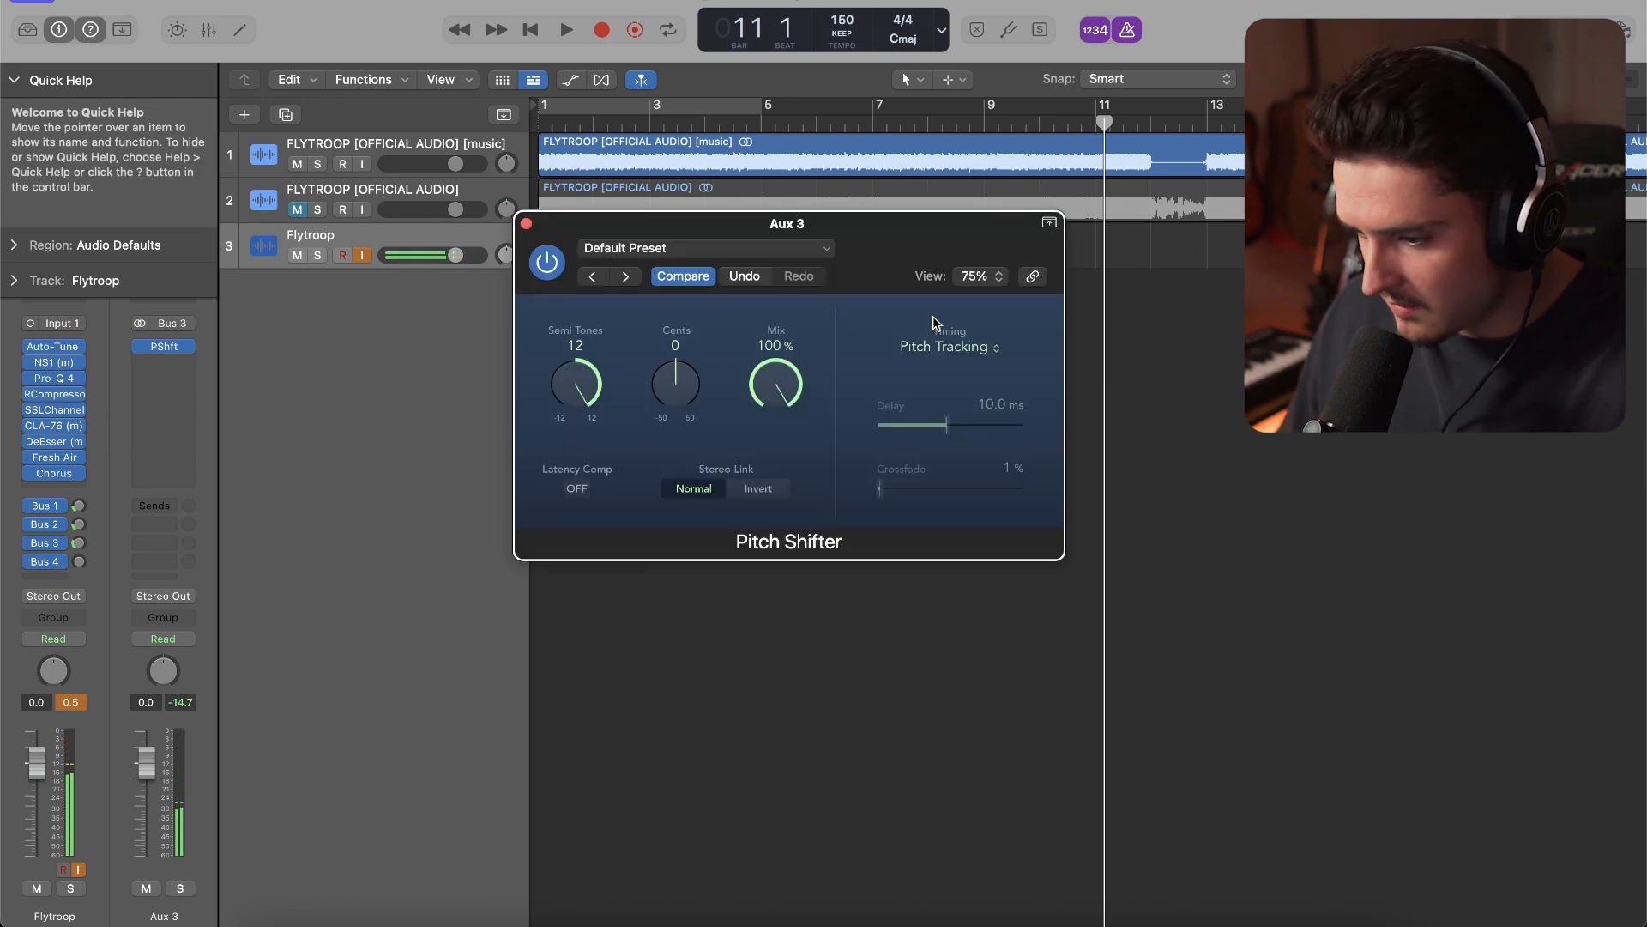
pyautogui.click(930, 349)
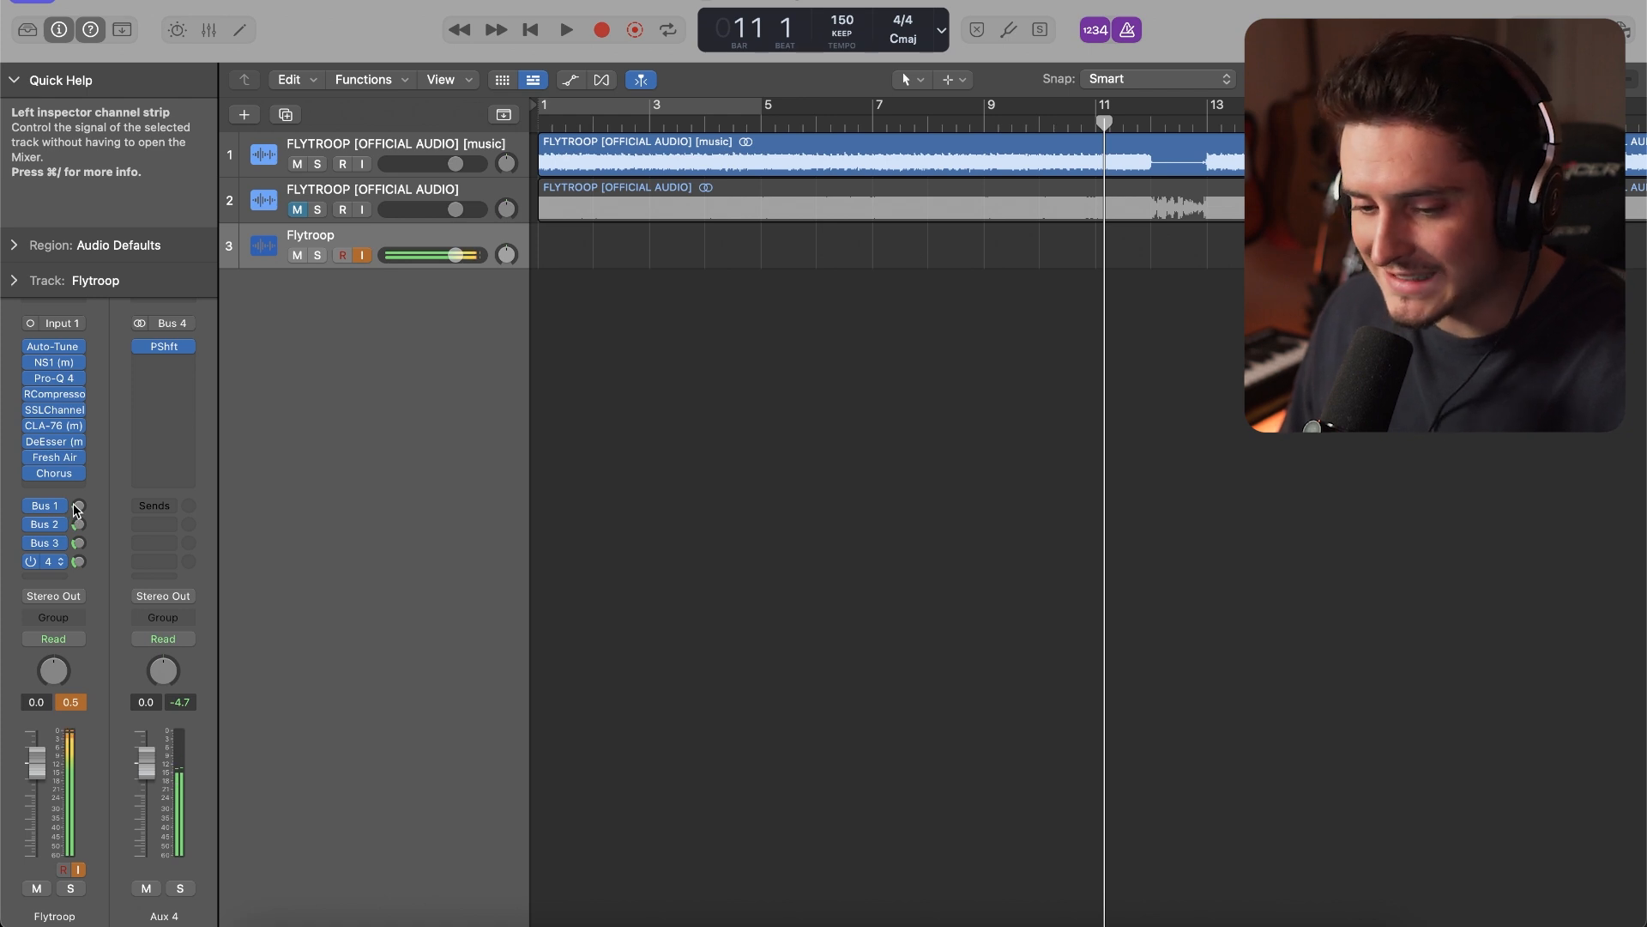
pyautogui.click(78, 560)
# Solo the original FLYTROOP [OFFICIAL AUDIO] track, play it from the opening bar and lower its volume slightly
pyautogui.click(318, 209)
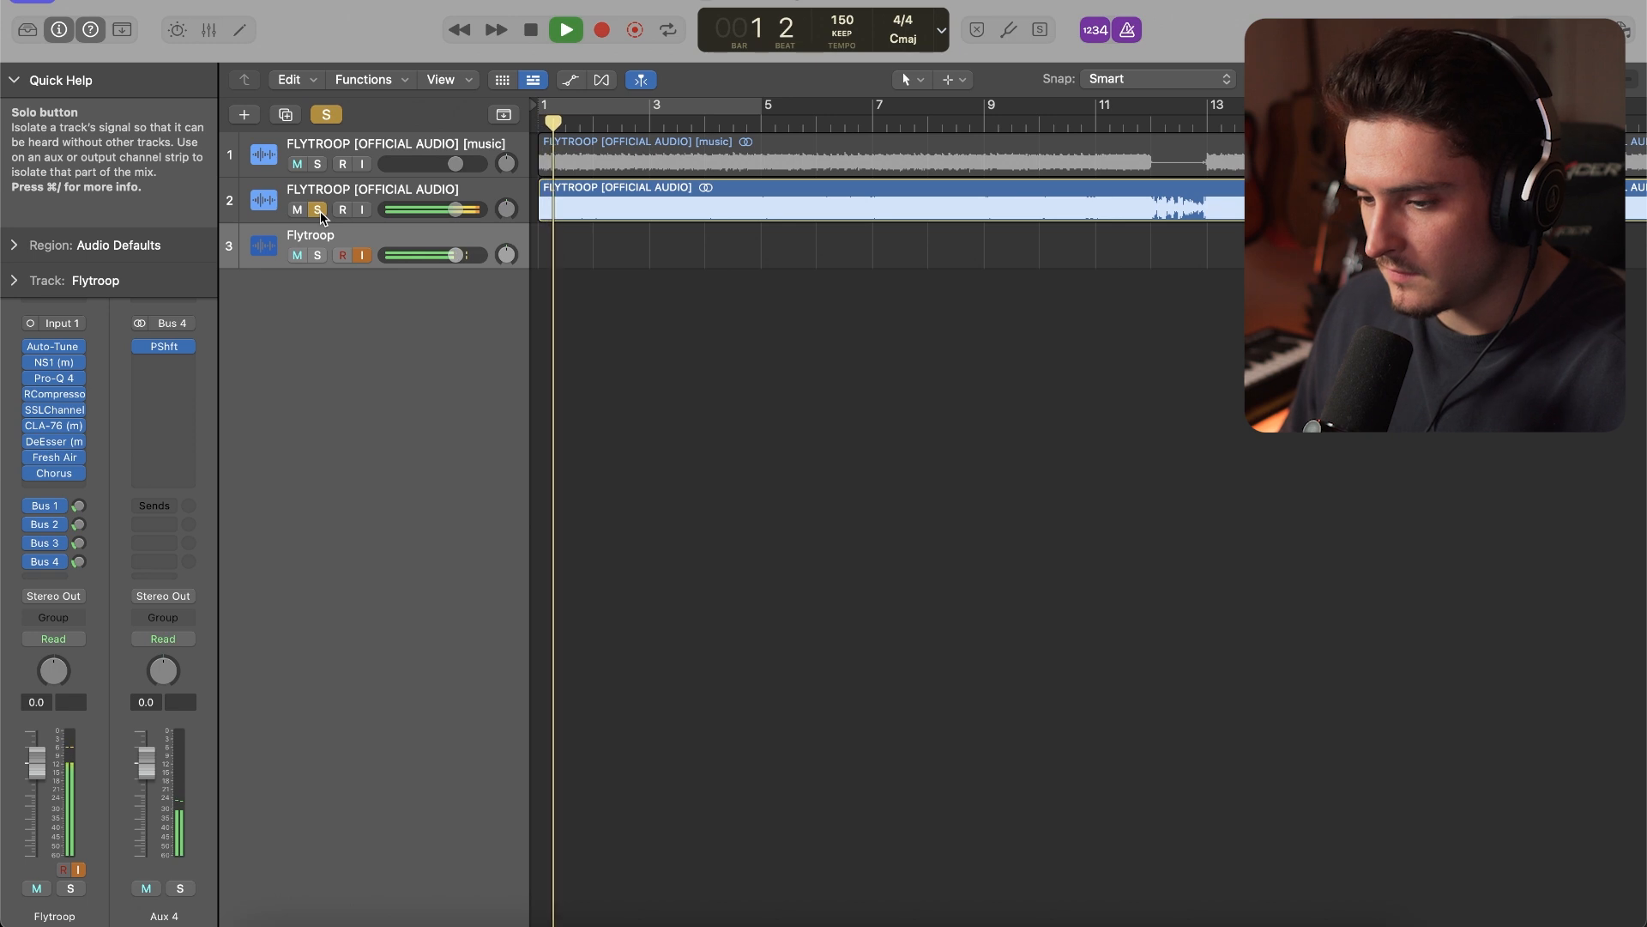
pyautogui.press('Return')
pyautogui.press('space')
pyautogui.moveTo(455, 209); pyautogui.dragTo(449, 210)
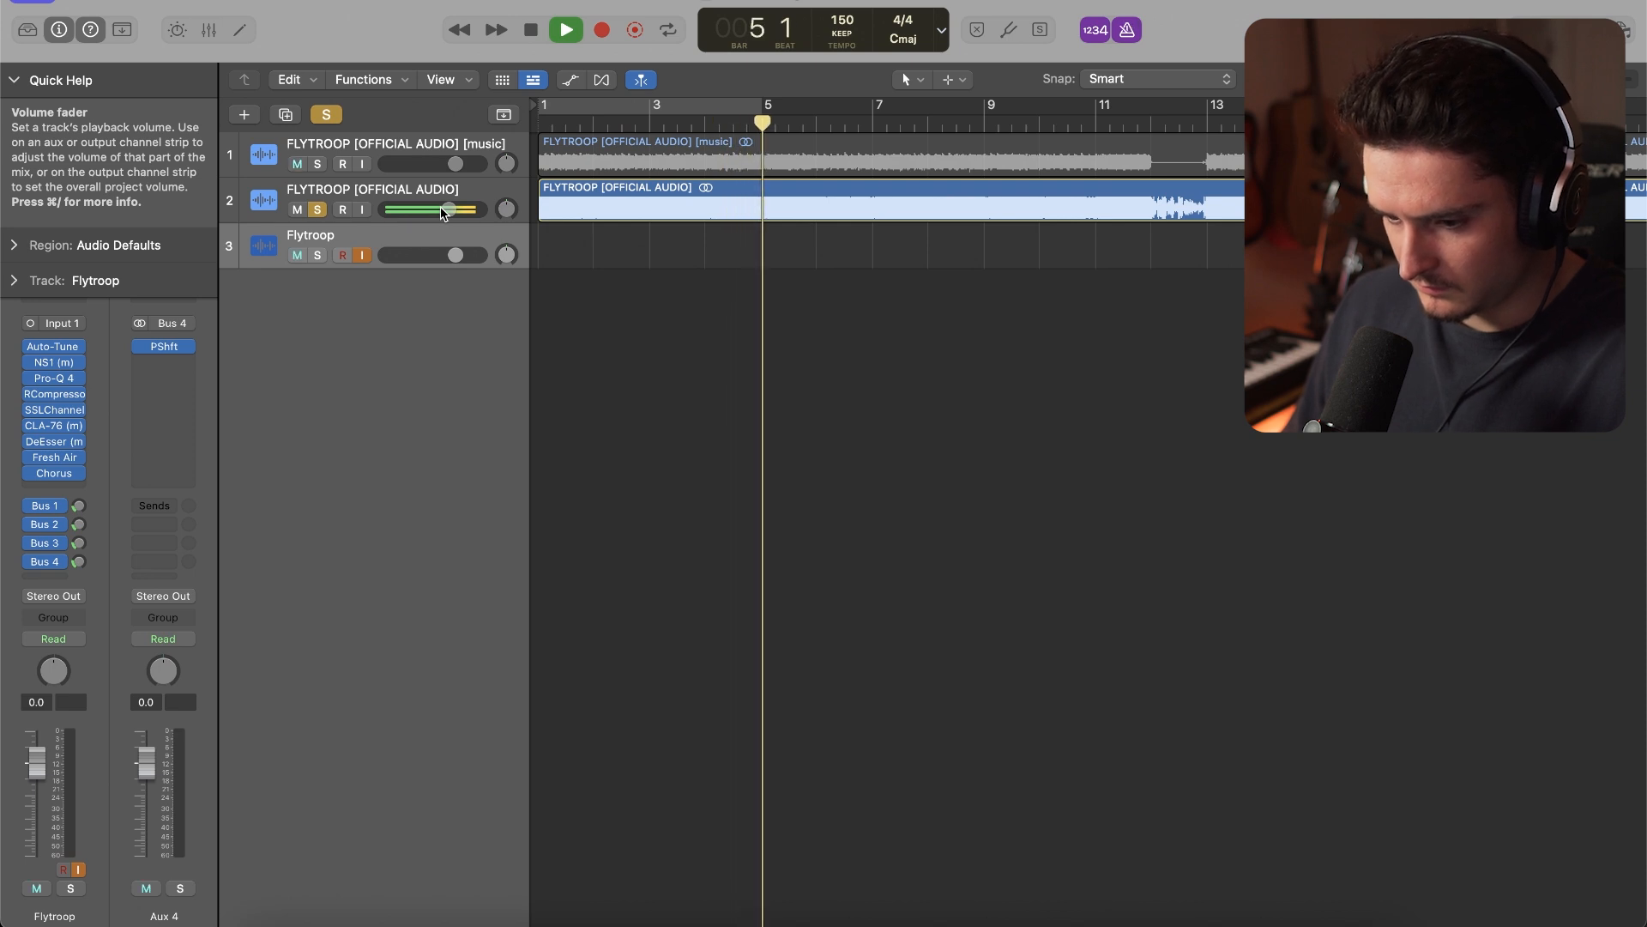
# Unsolo the original track and play the instrumental with the live Flytroop vocal chain for comparison
pyautogui.click(324, 209)
pyautogui.press('space')
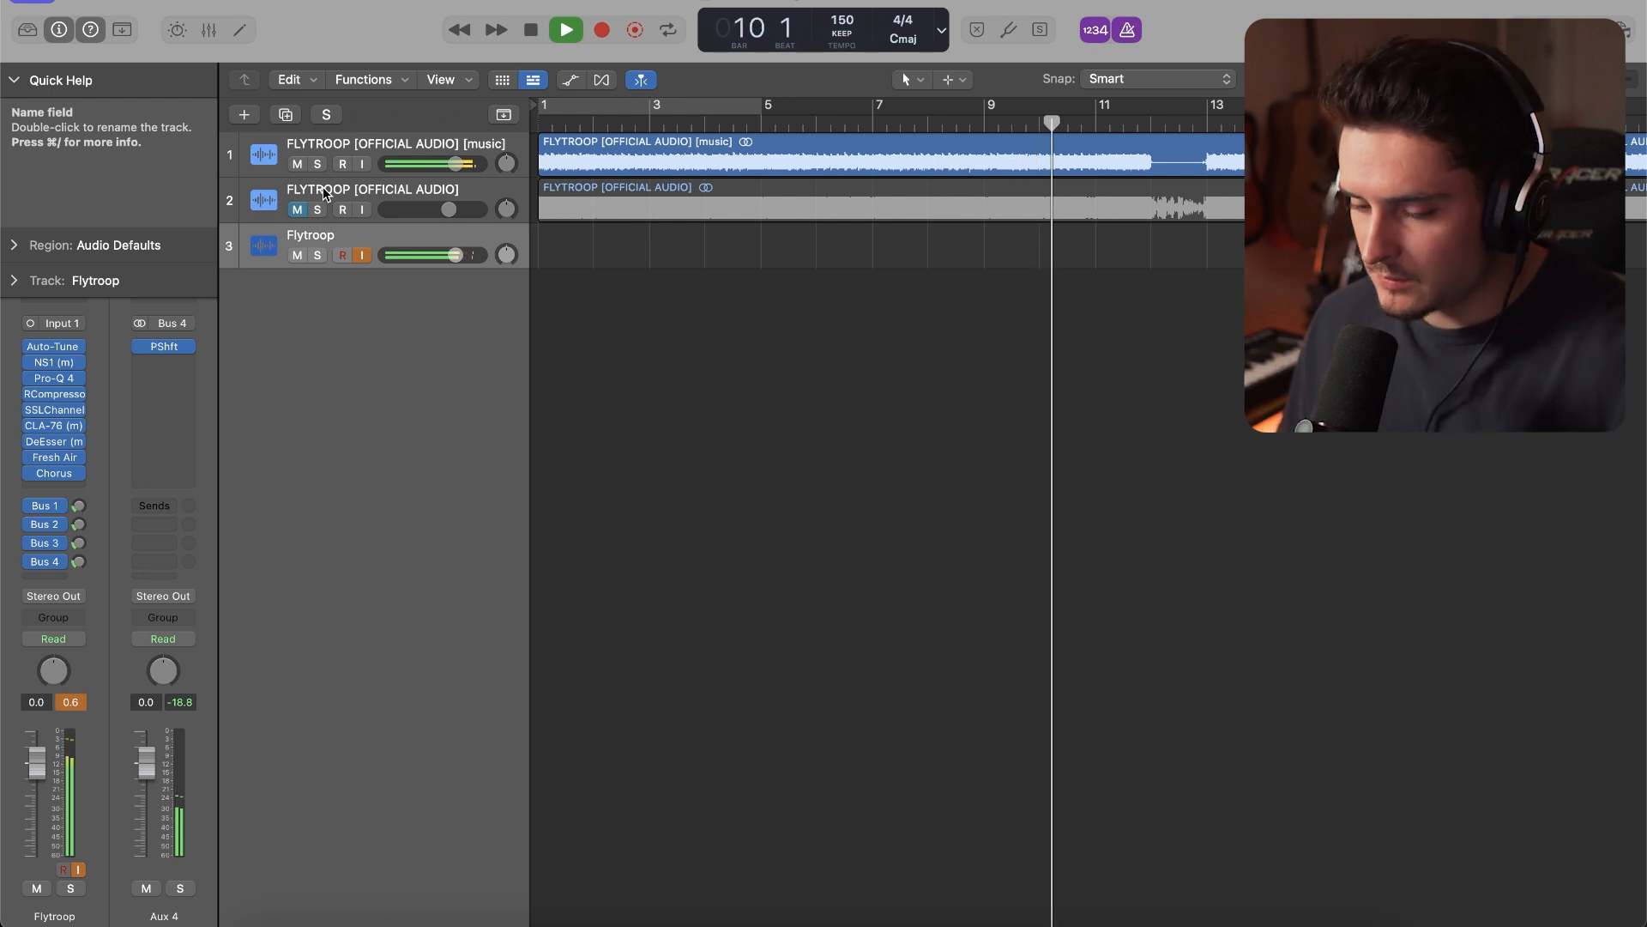
pyautogui.press('space')
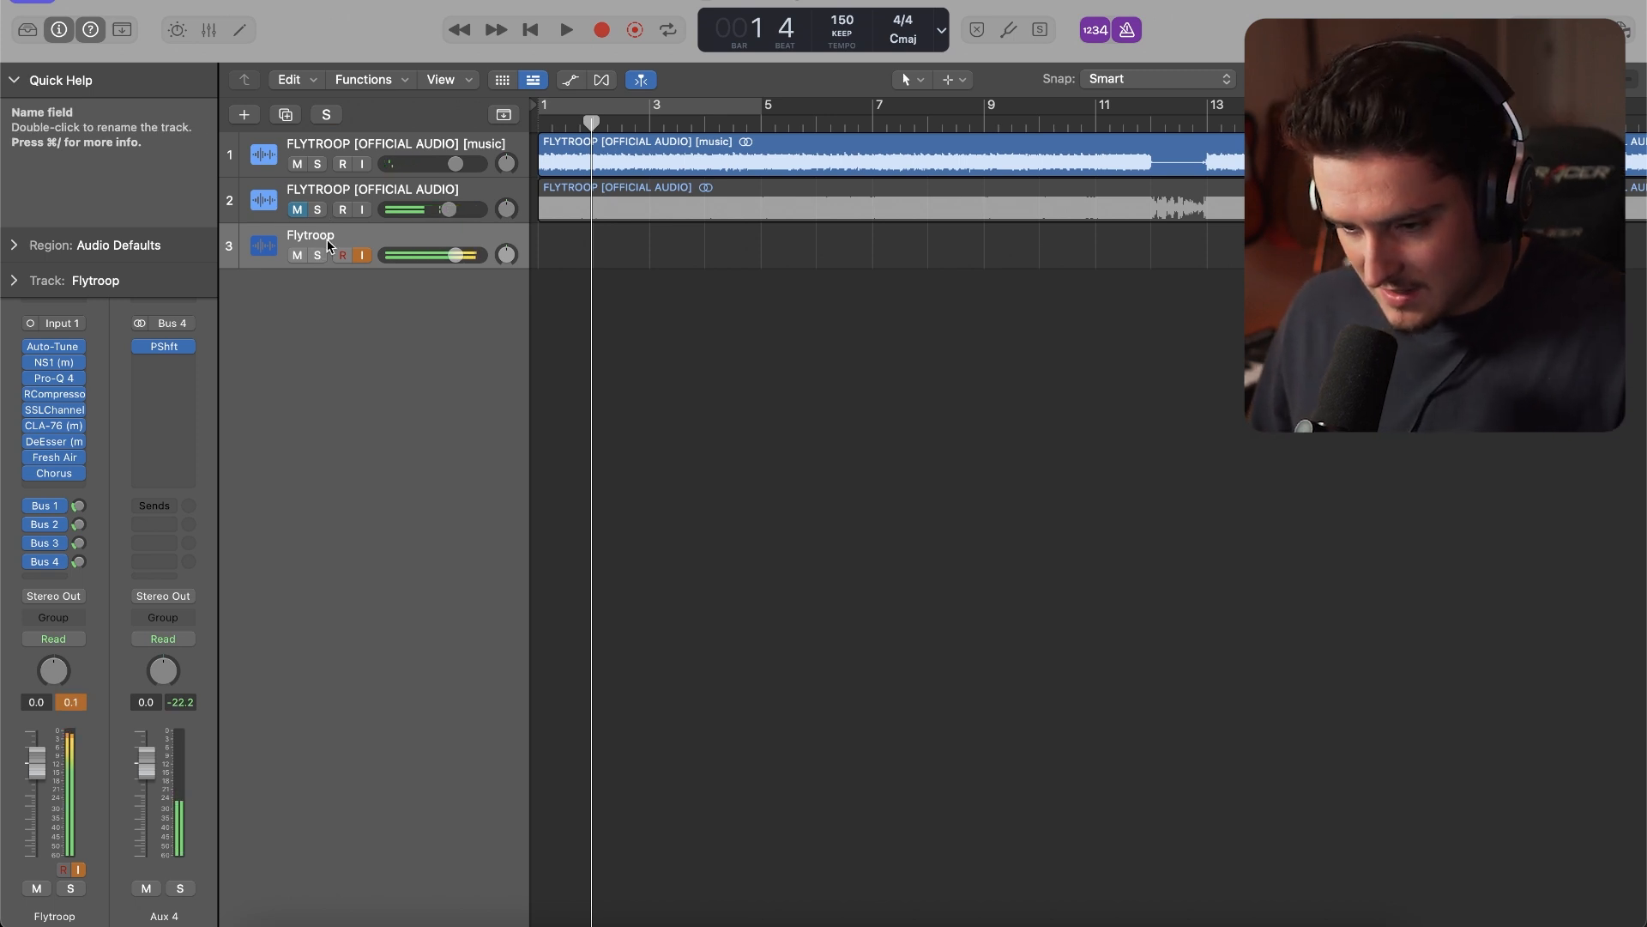
# Duplicate the Flytroop track as Flytroop adlib and lower the new track's volume to -3.7 dB
pyautogui.press('super+d')
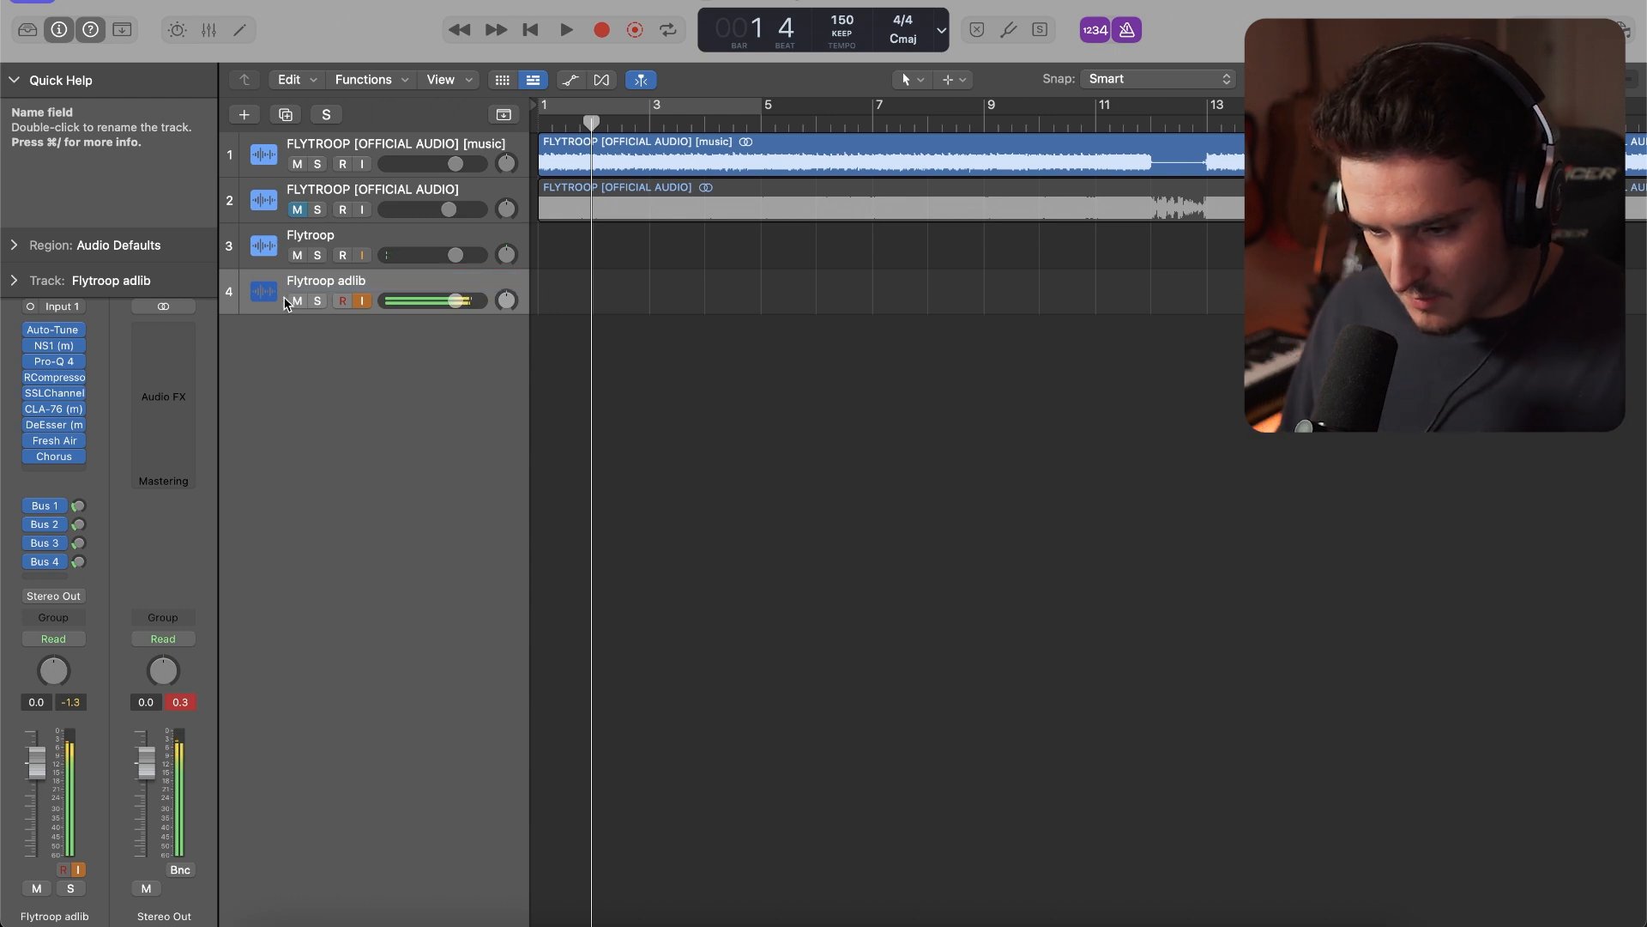
pyautogui.keyDown('alt'); pyautogui.click(451, 301); pyautogui.keyUp('alt')
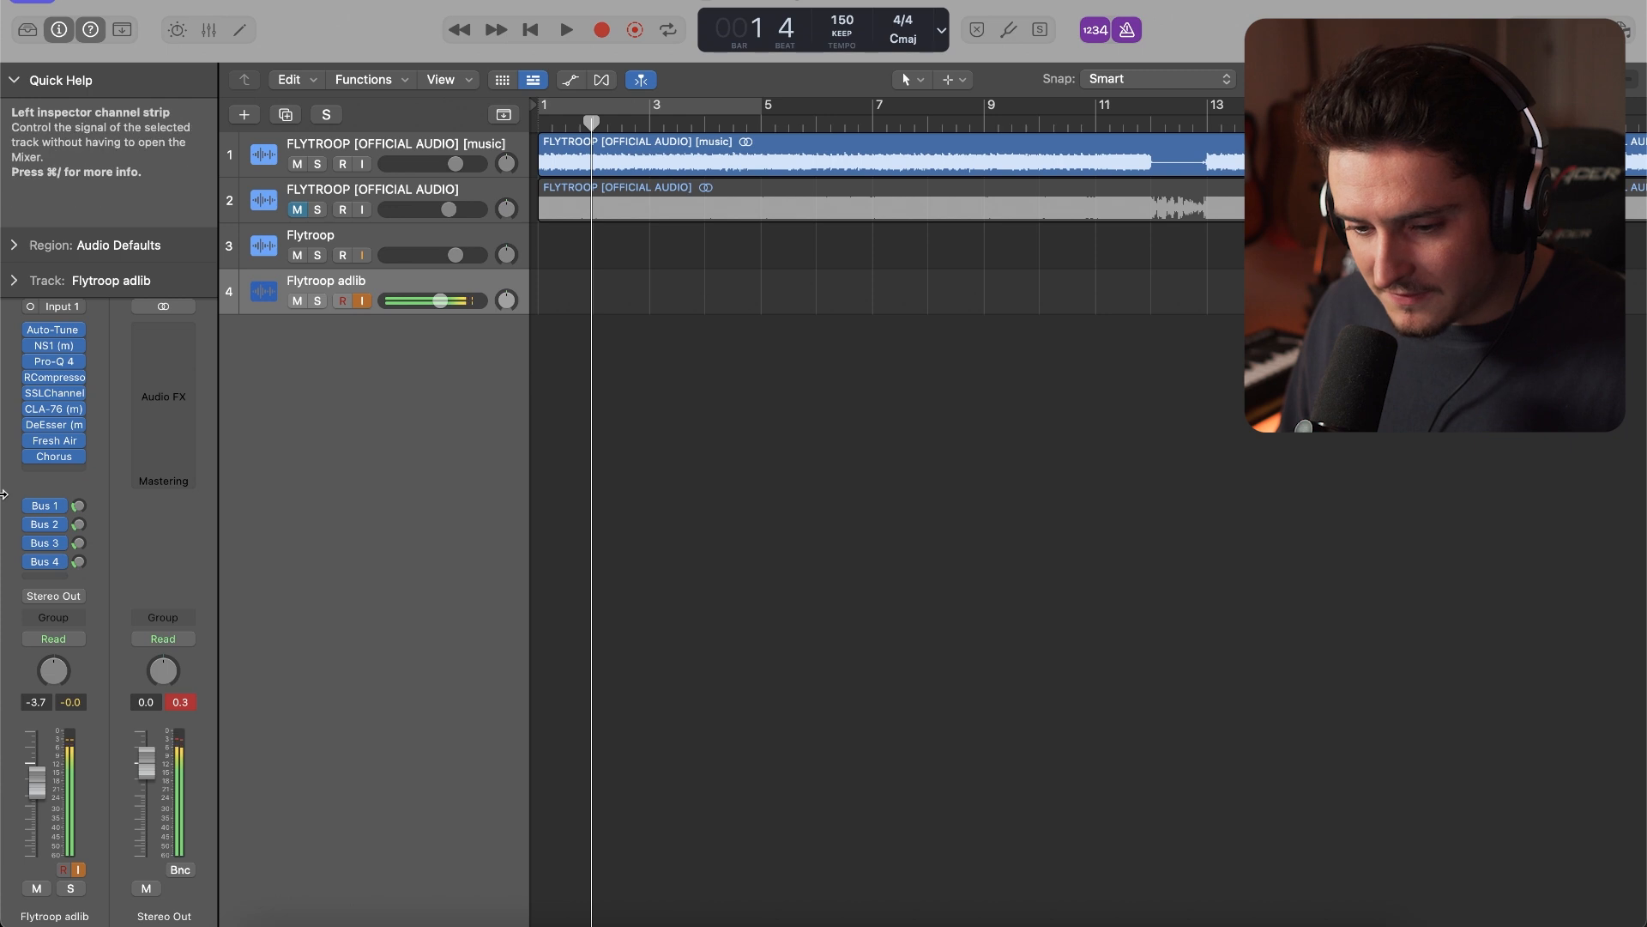
# On the Flytroop adlib track, set the Chorus mix to 24% and raise the Bus 1 and Bus 2 sends, Bus 2 to -12.0 dB
pyautogui.click(54, 456)
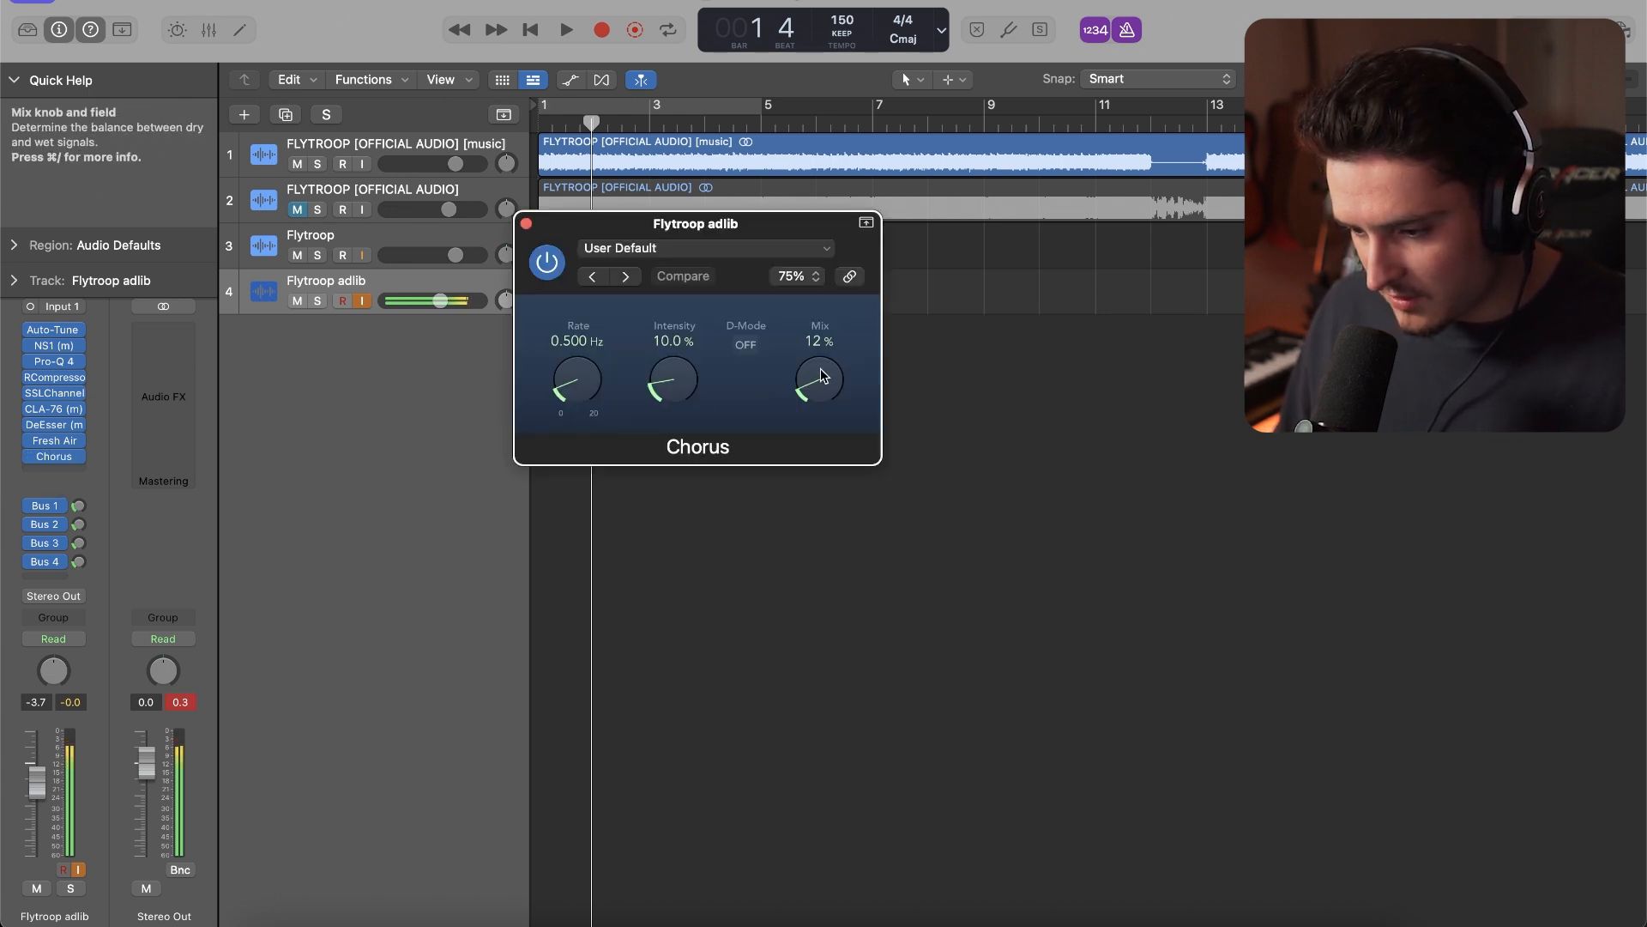
pyautogui.moveTo(821, 378); pyautogui.dragTo(822, 347)
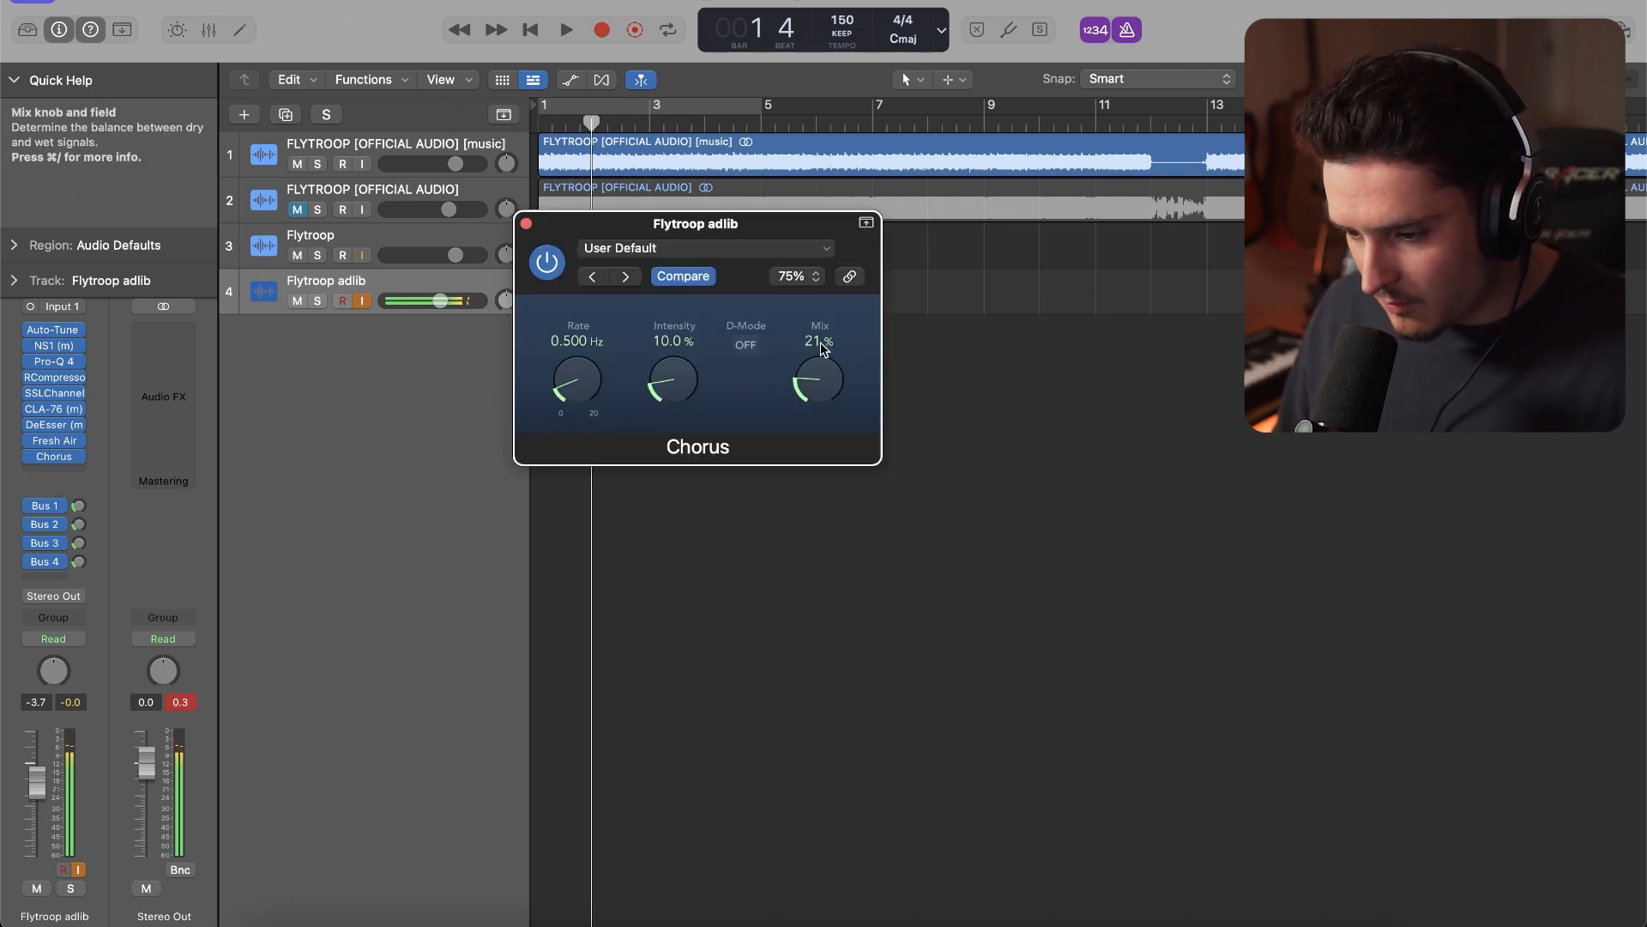
pyautogui.click(526, 223)
pyautogui.click(77, 506)
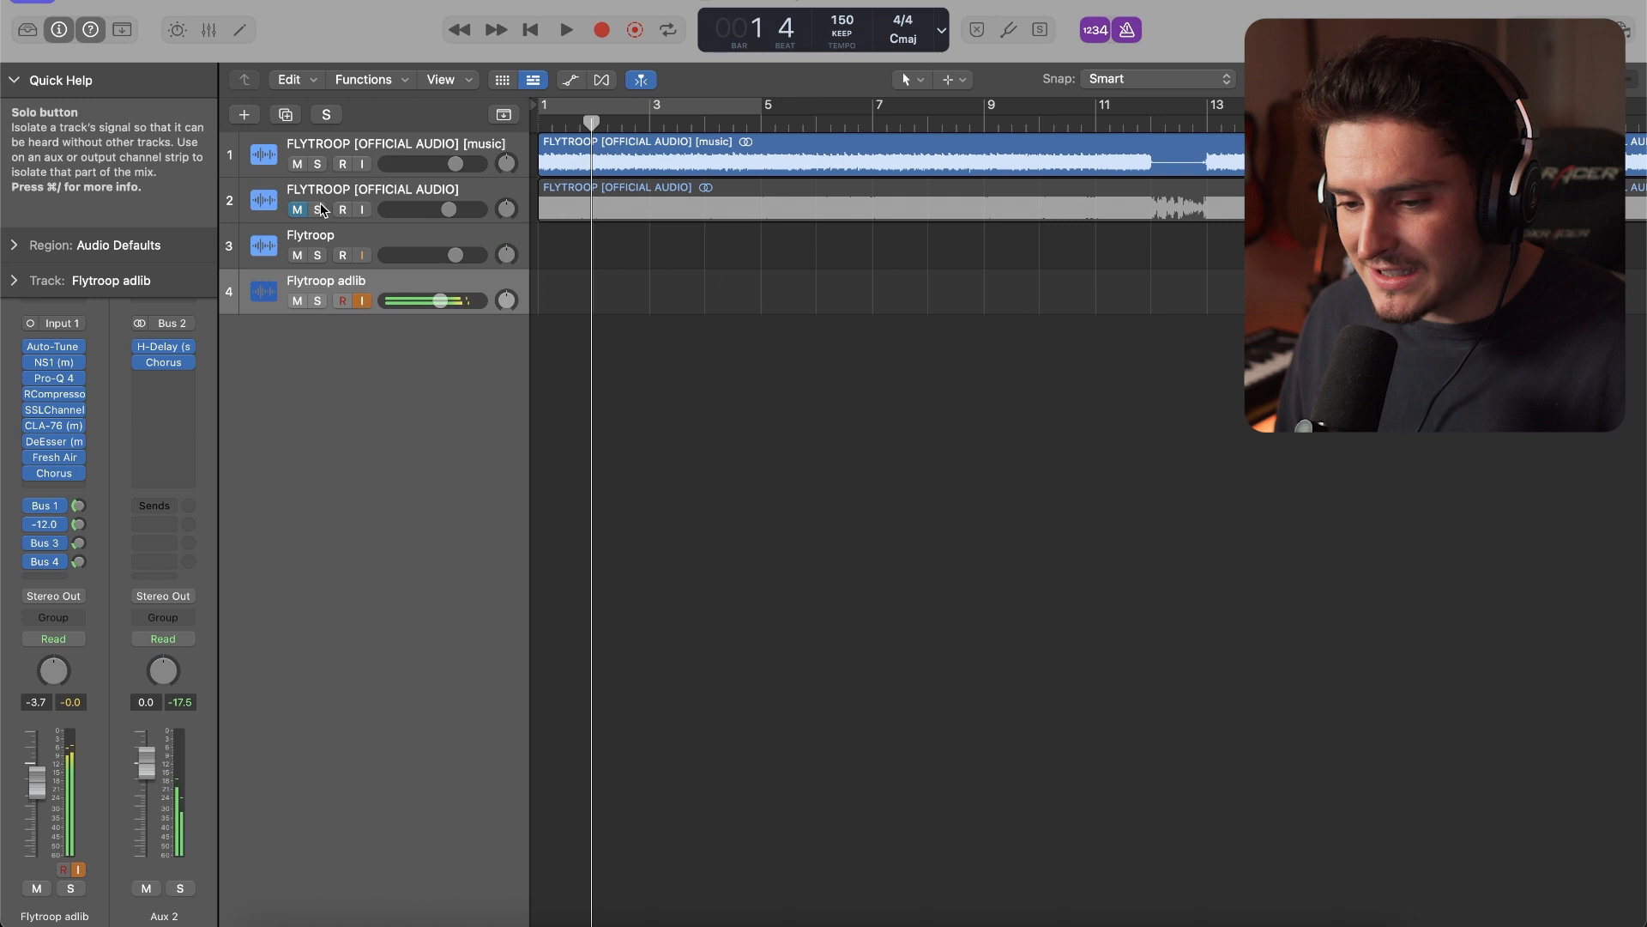
# Record an adlib take from bar 1 on the Flytroop adlib track and a main vocal take from about bar 4 on the Flytroop track
pyautogui.press('r')
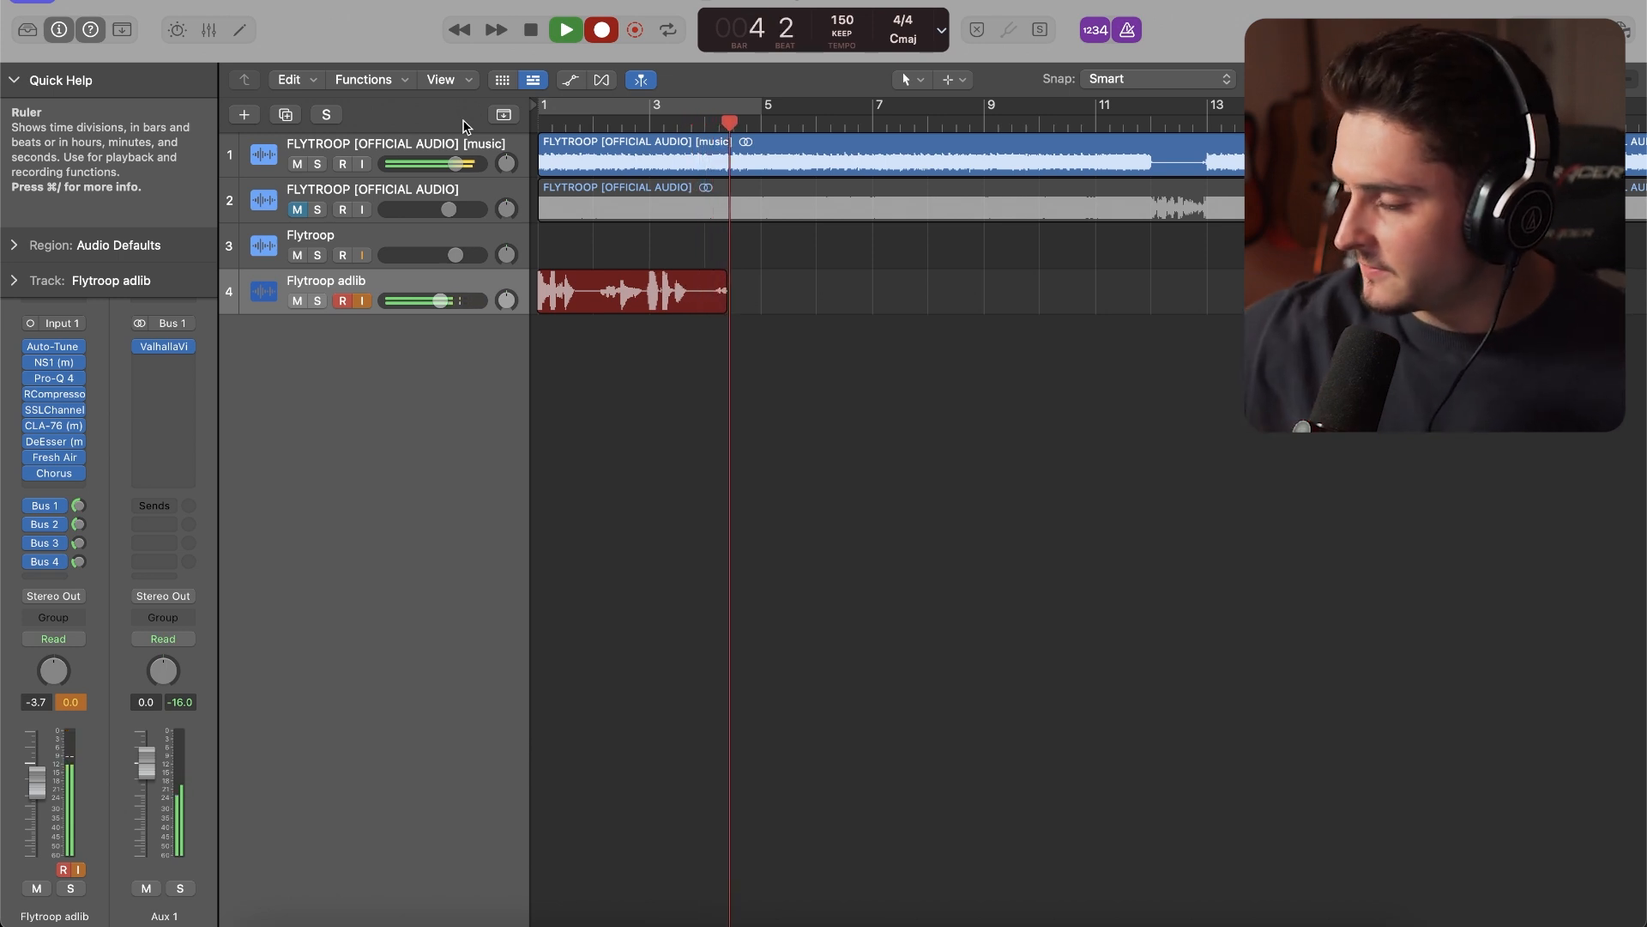
pyautogui.press('space')
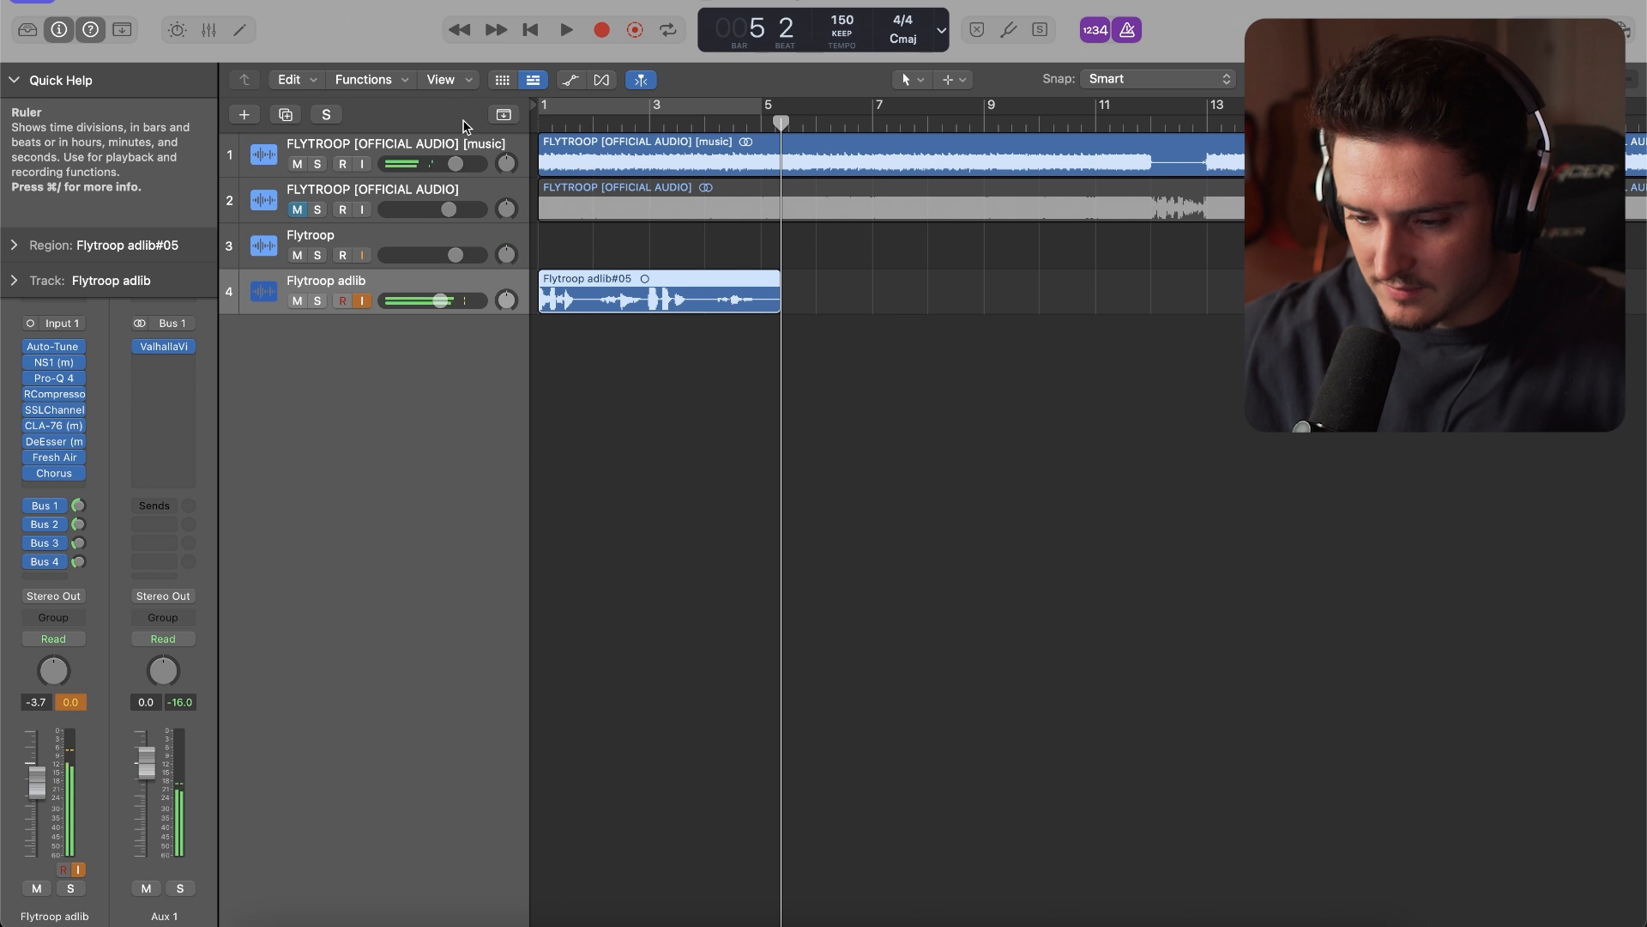
pyautogui.click(364, 249)
pyautogui.press('r')
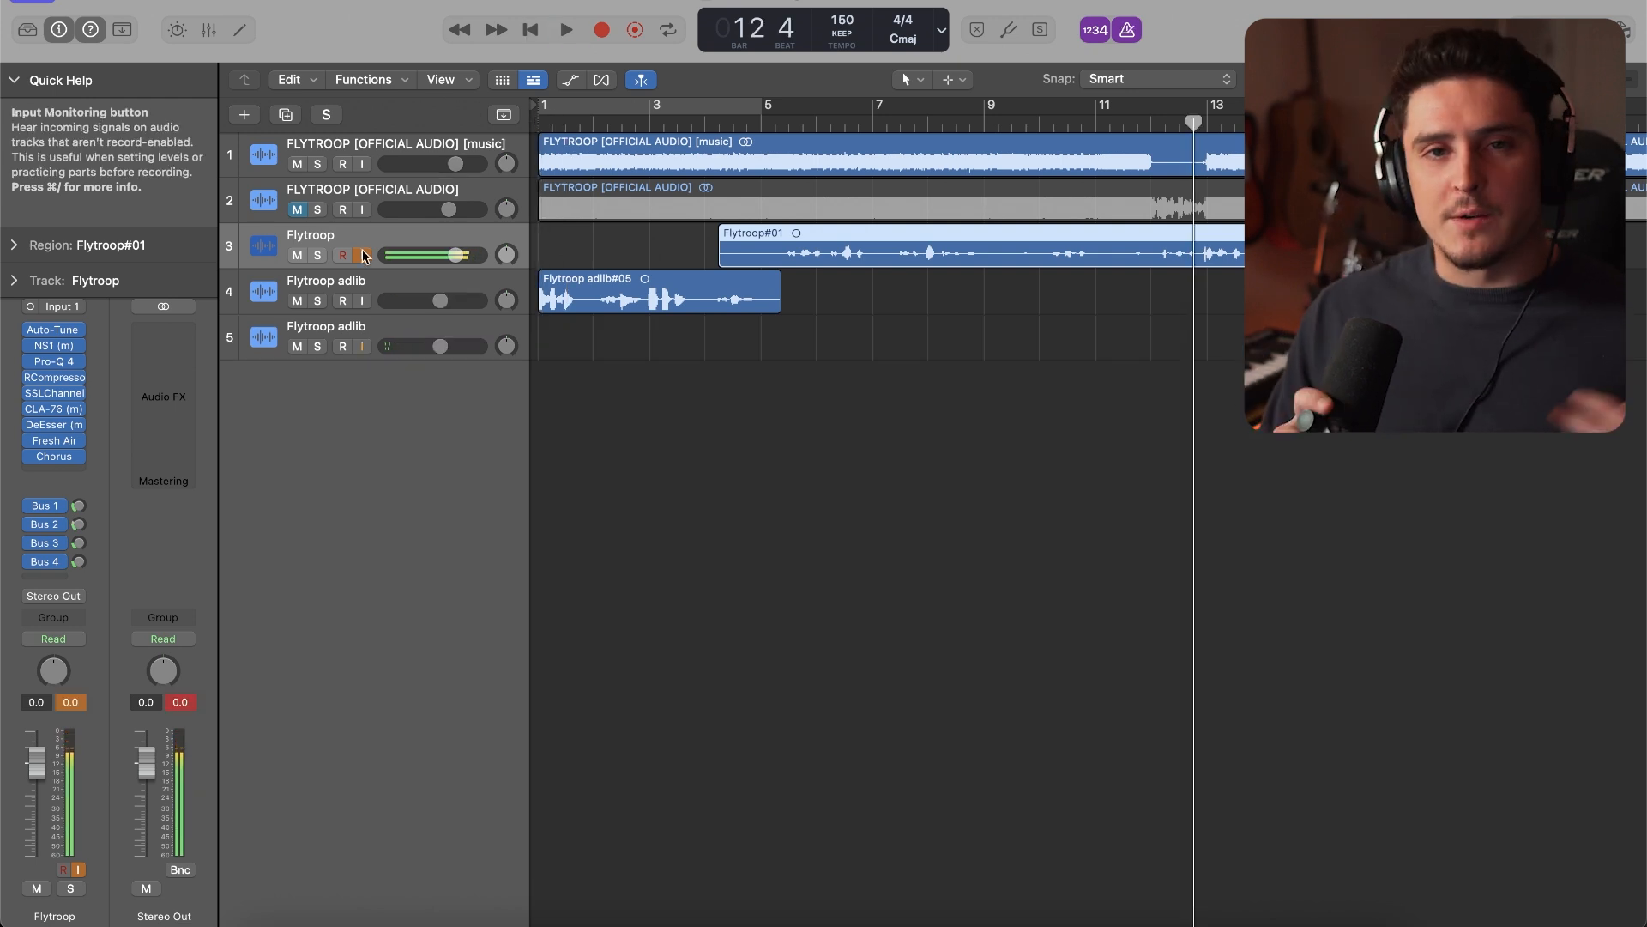
# Add a Bus 5 send to the second Flytroop adlib track and insert the stereo H-Delay on Aux 5 with a 1/8 delay
pyautogui.click(375, 333)
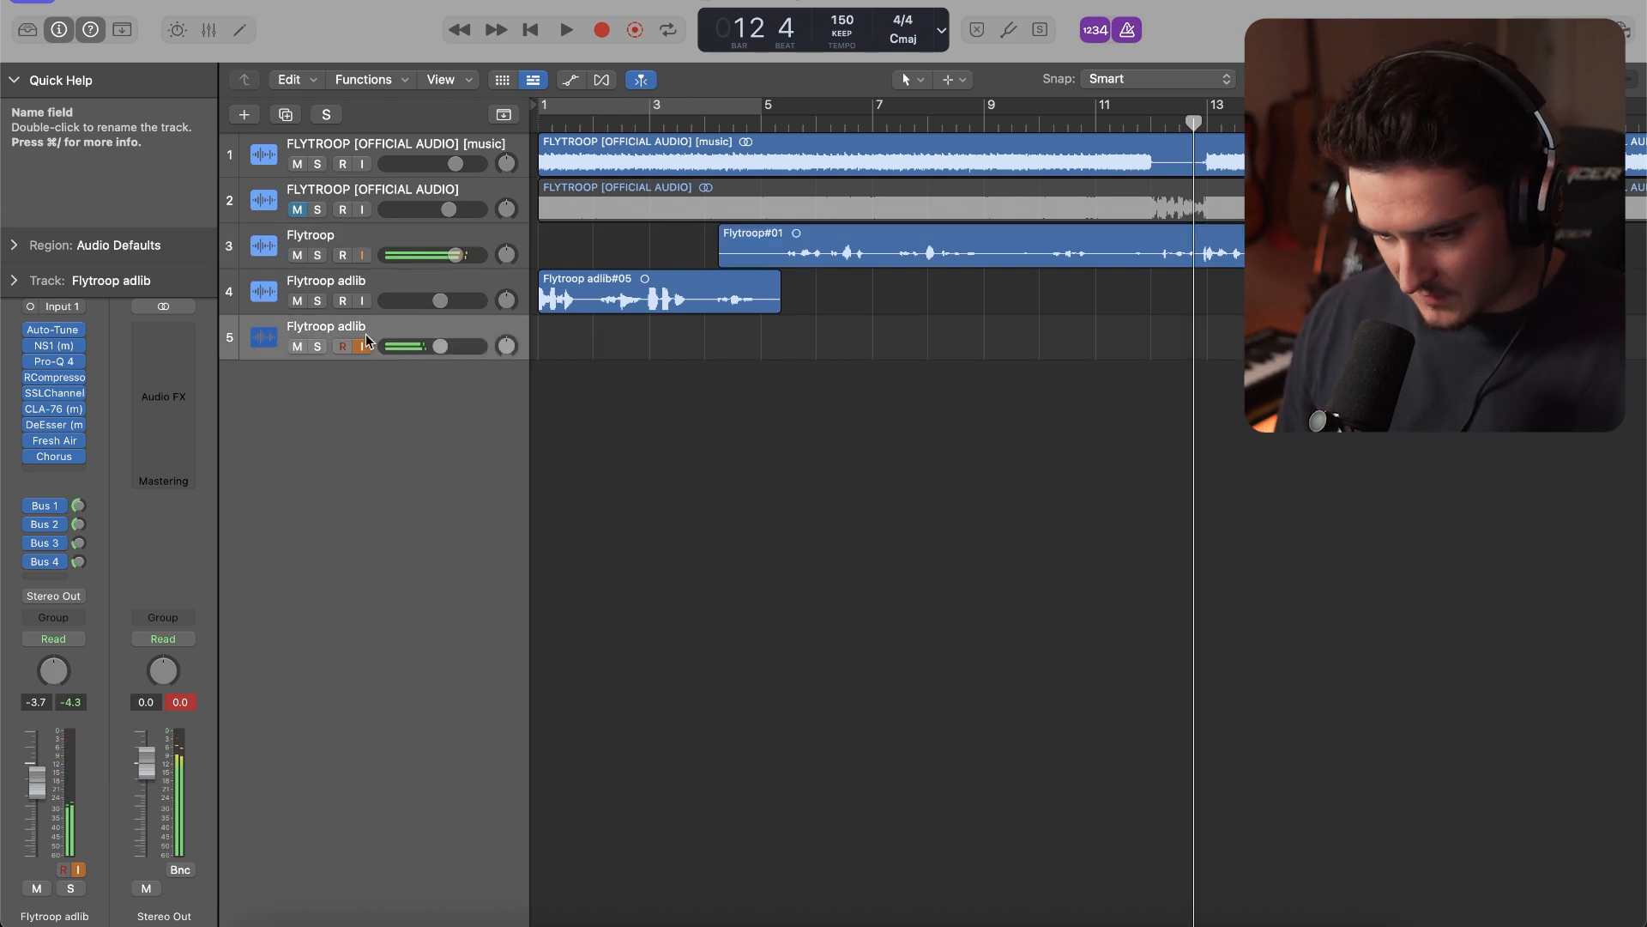
pyautogui.click(62, 580)
pyautogui.moveTo(60, 604)
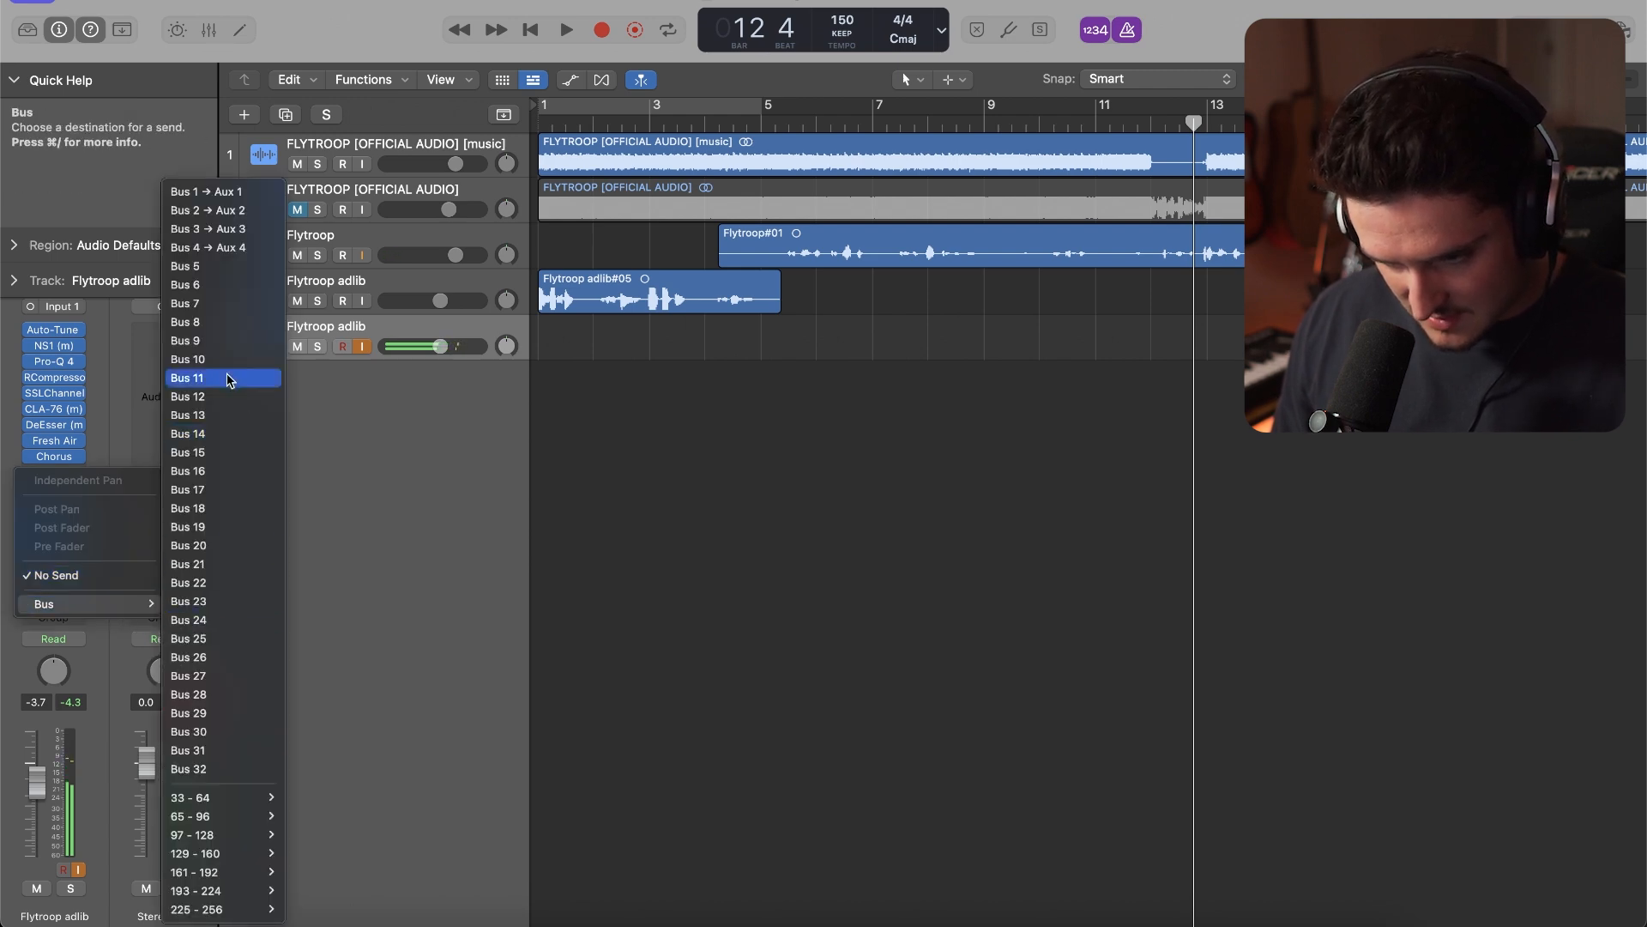
pyautogui.click(212, 276)
pyautogui.click(163, 336)
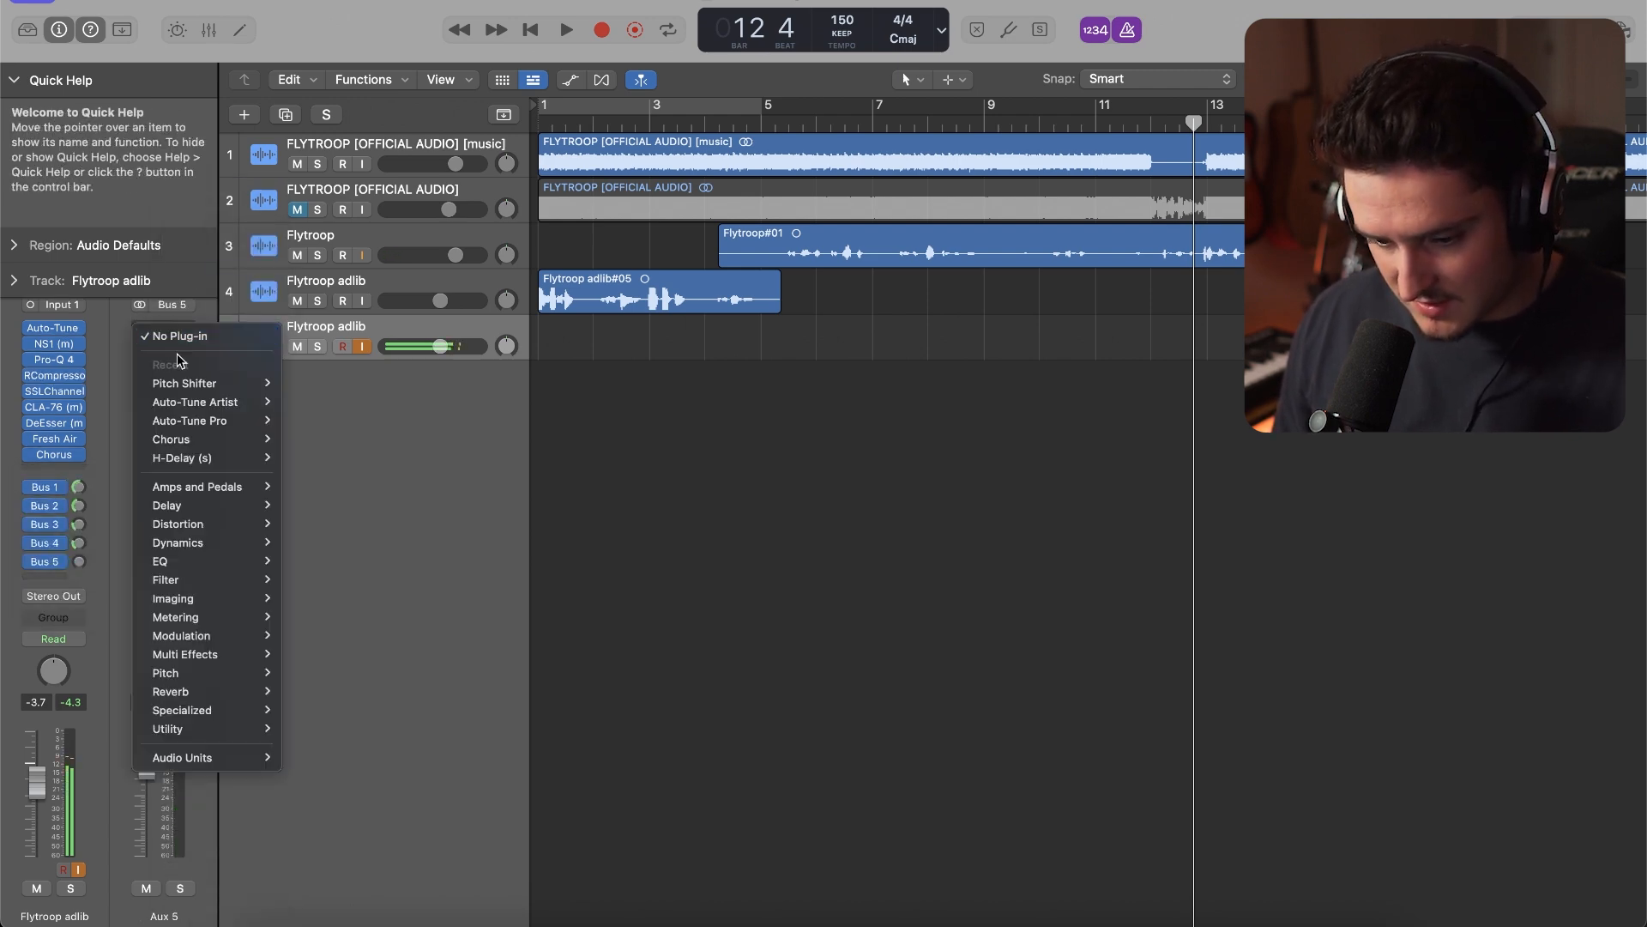
pyautogui.moveTo(230, 765)
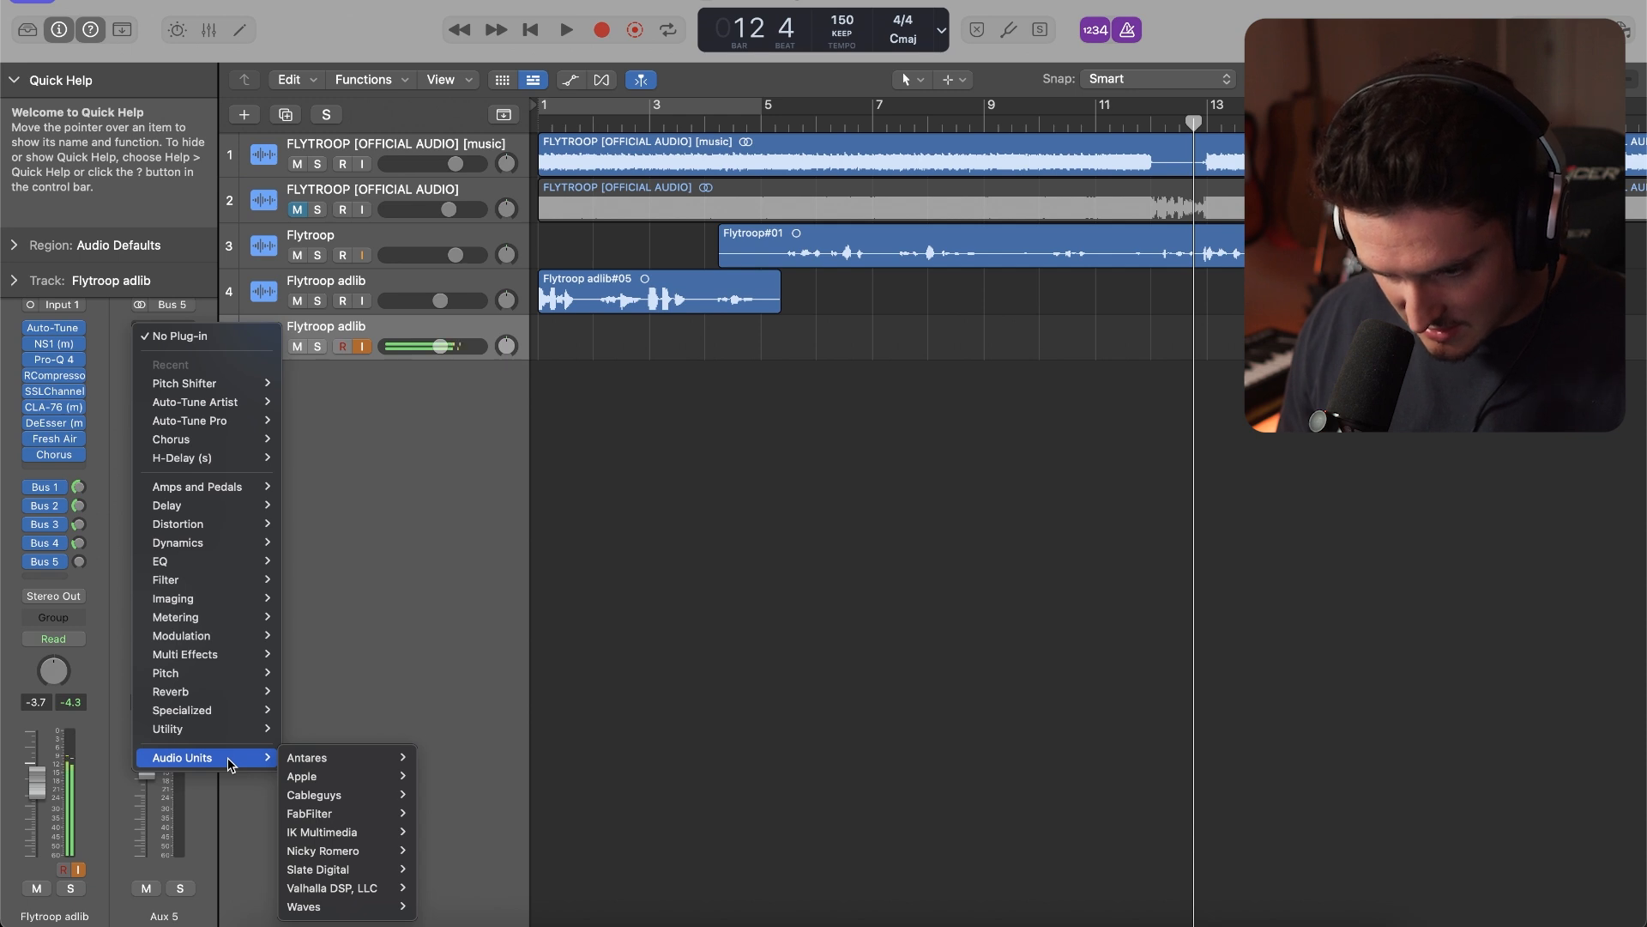
pyautogui.moveTo(236, 464)
pyautogui.click(291, 460)
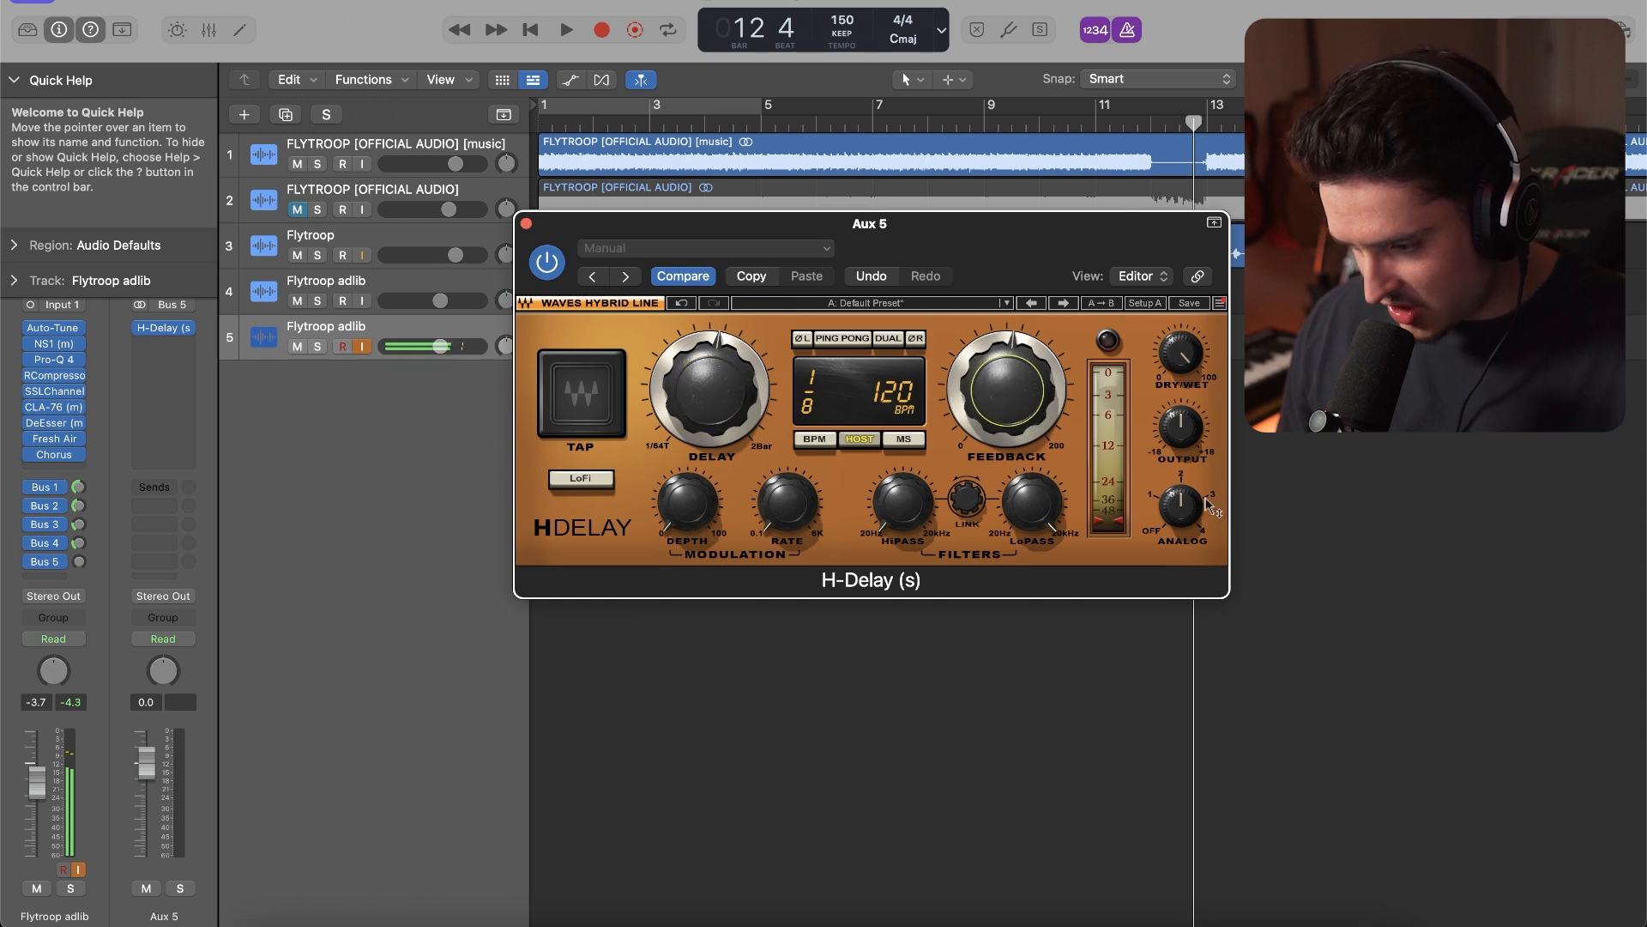
pyautogui.click(525, 223)
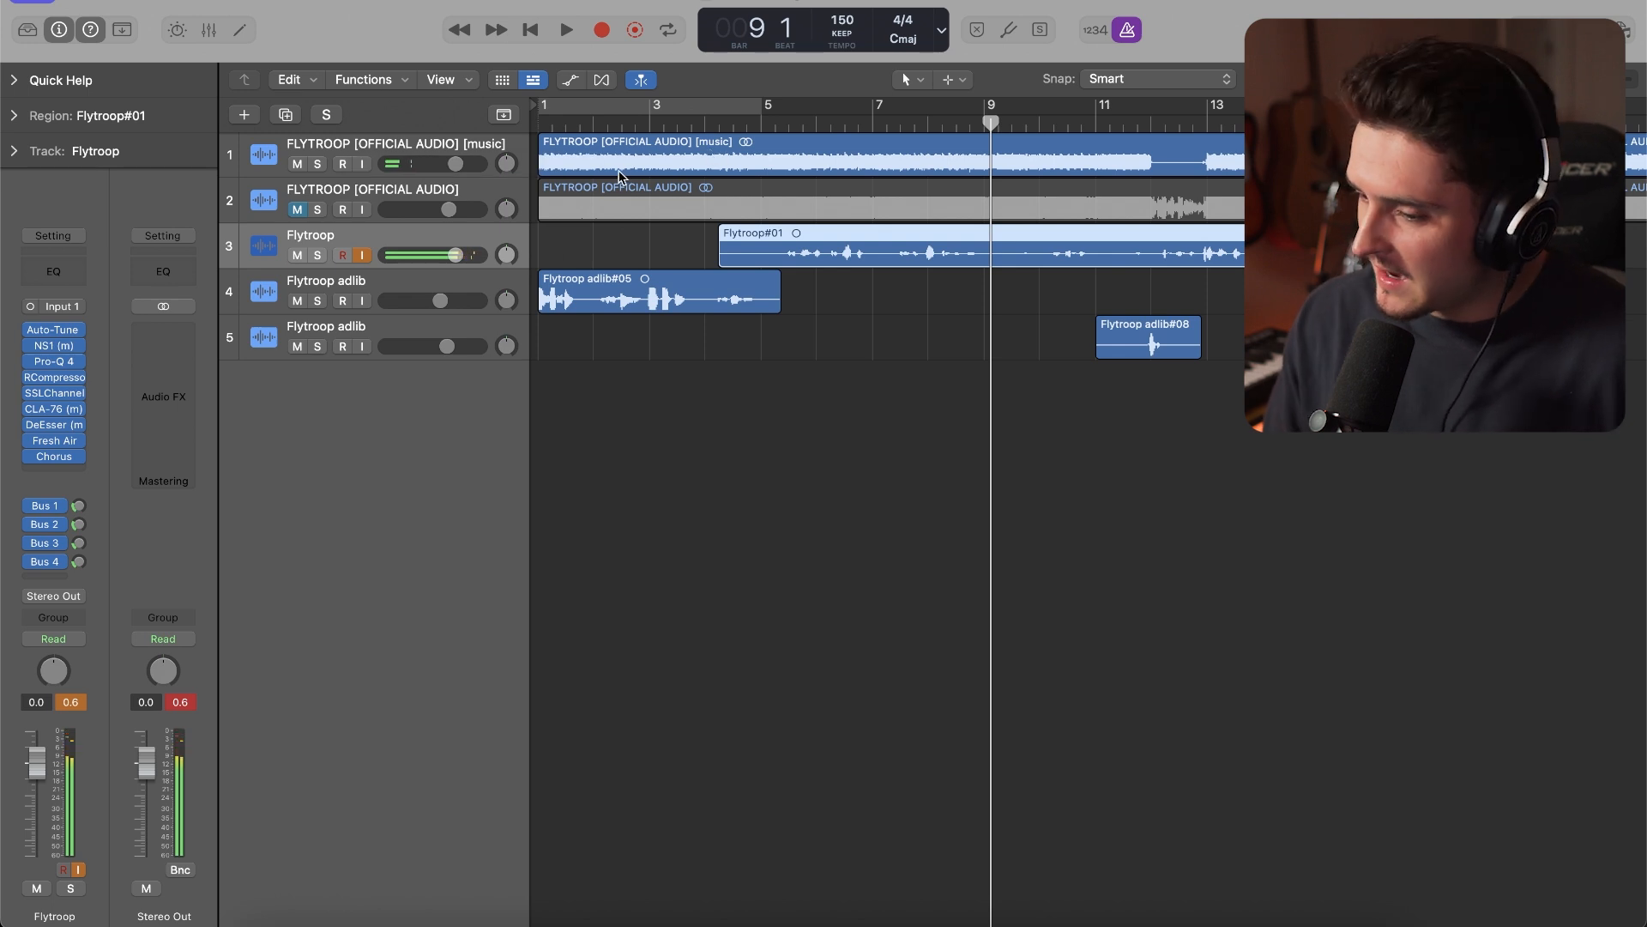
# Play the song from the opening bar through about bar 13 to review the recorded main vocal and adlibs
pyautogui.moveTo(610, 129); pyautogui.dragTo(1092, 144)
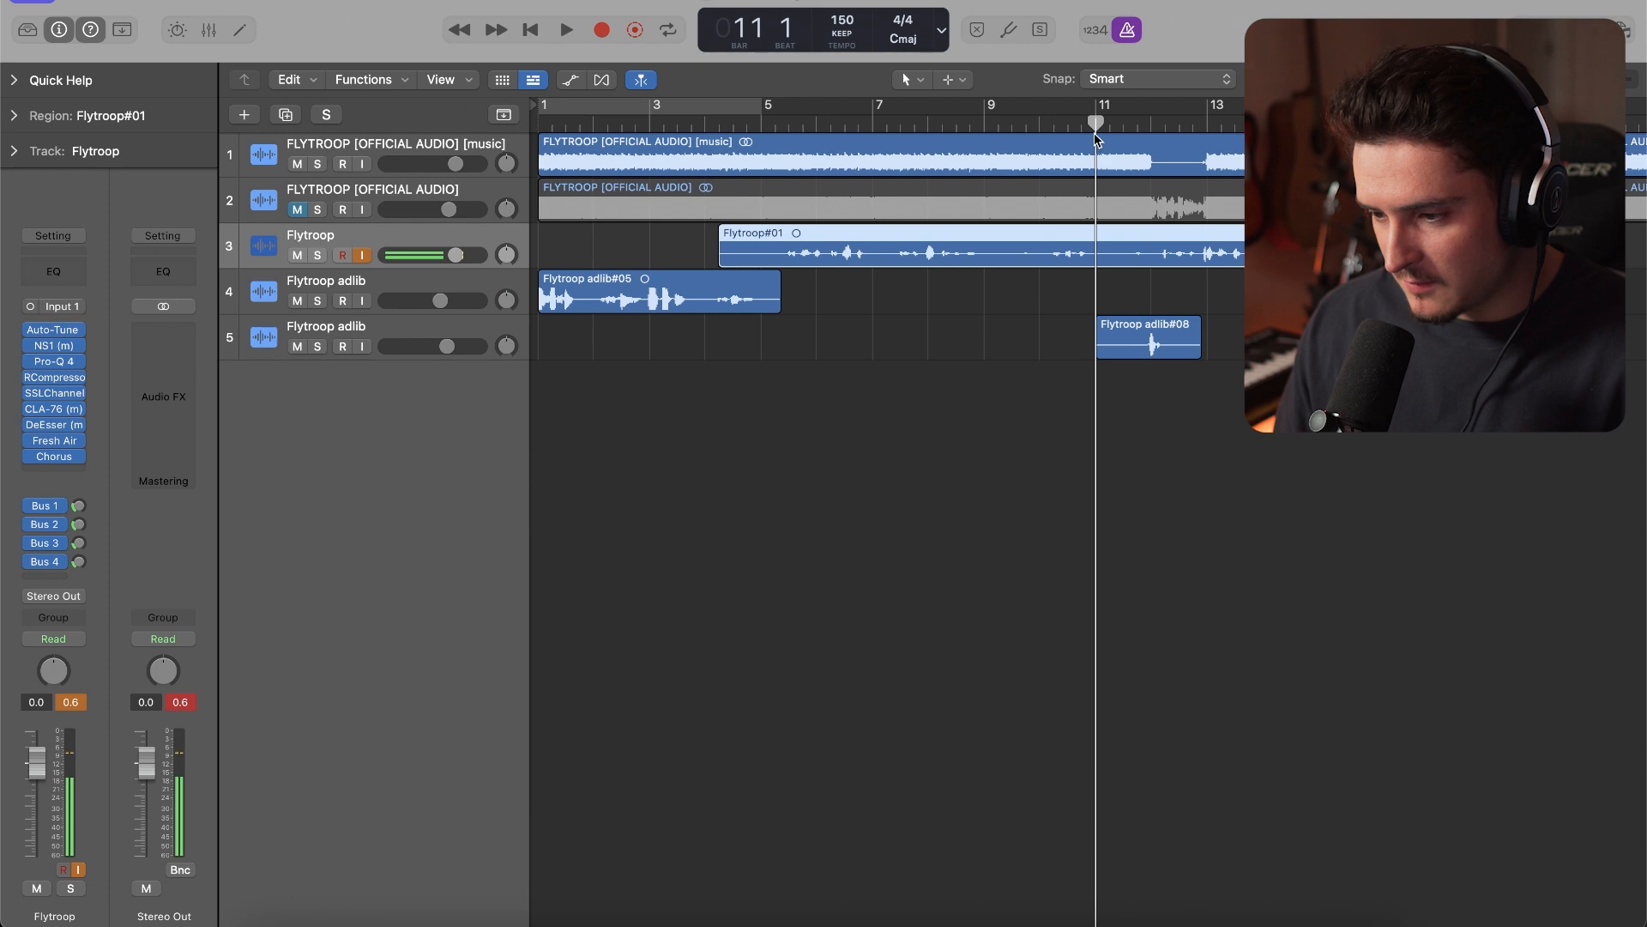
pyautogui.click(1094, 134)
pyautogui.press('Return')
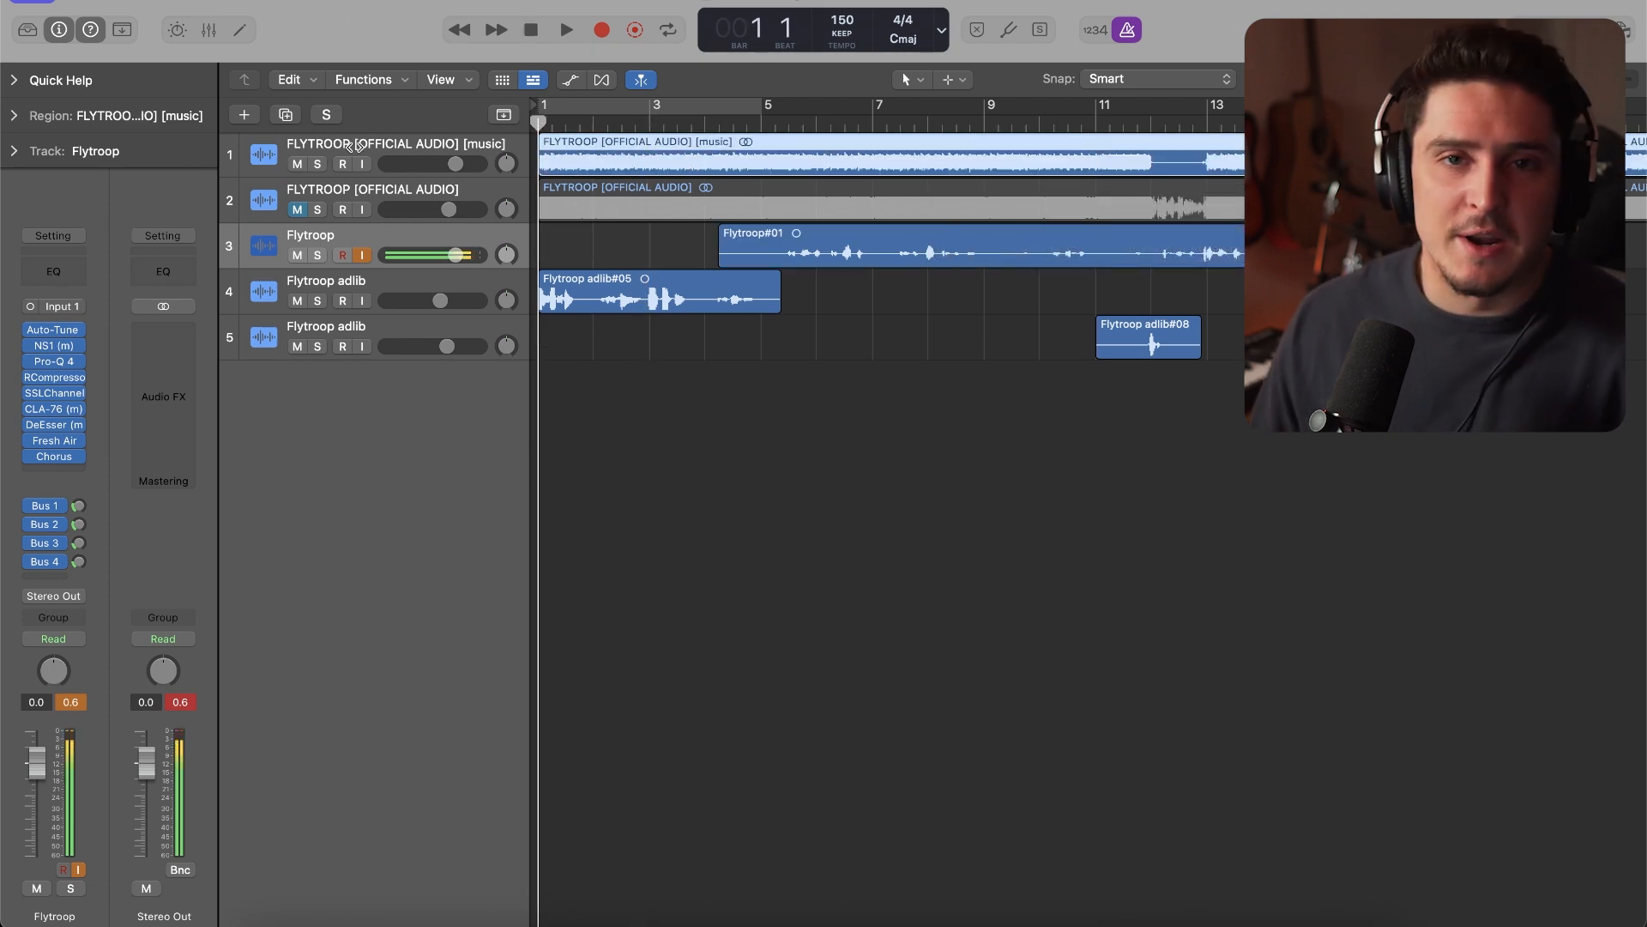
pyautogui.press('space')
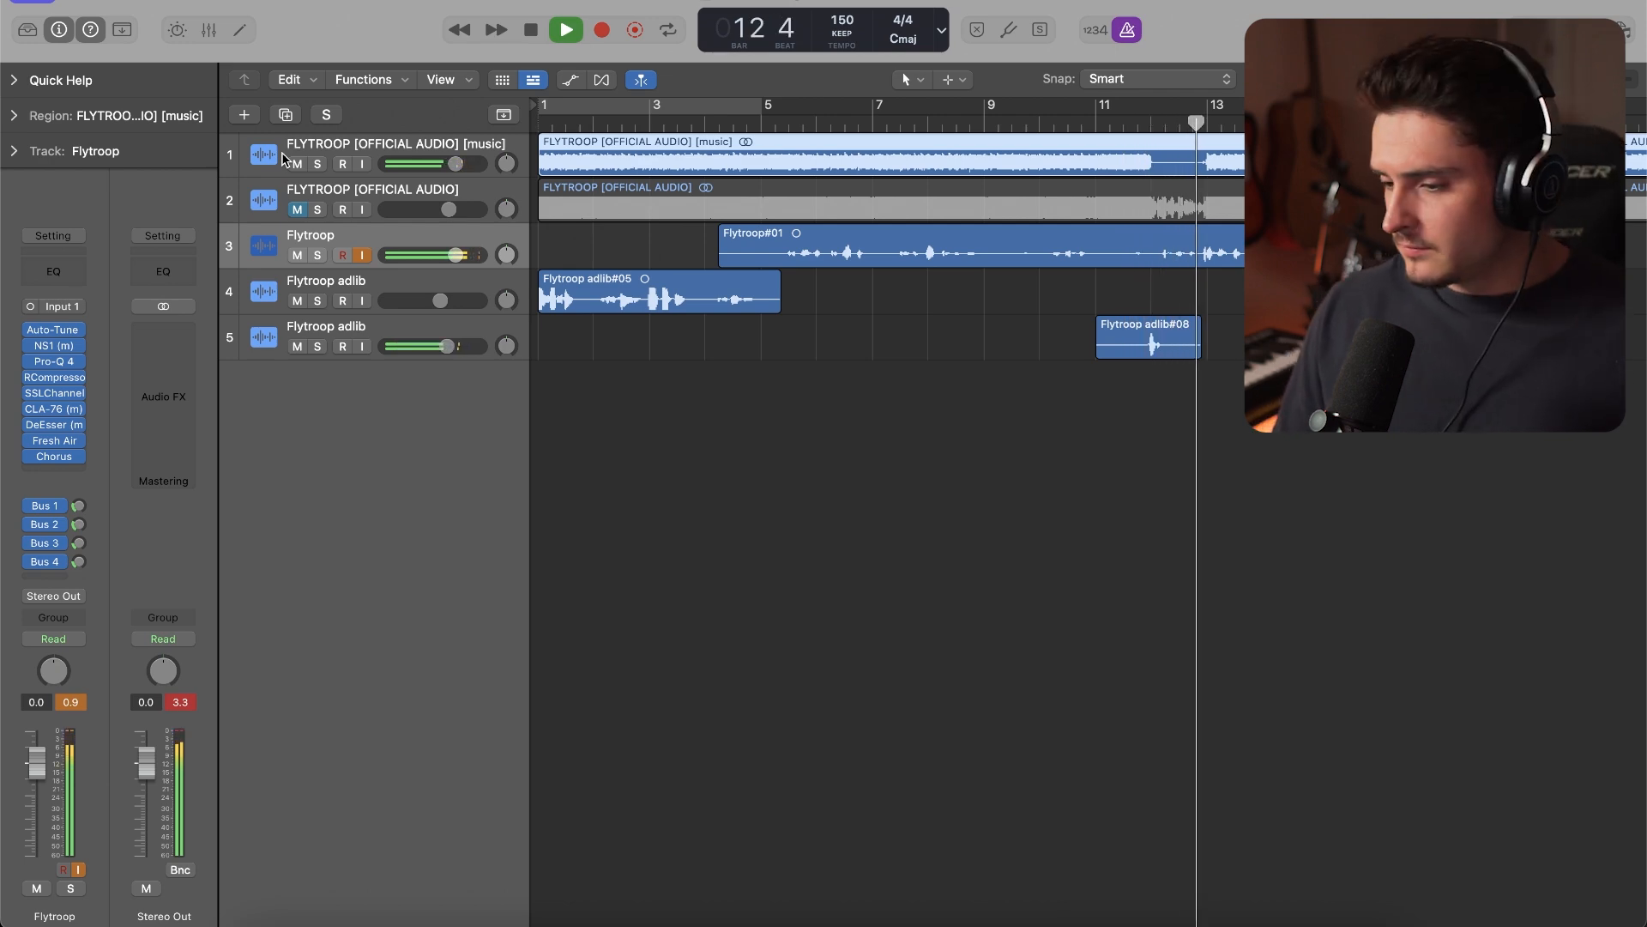
pyautogui.press('space')
# Select the first Flytroop adlib track, play the song from about bar 11 to cue the section, and start recording
pyautogui.click(370, 307)
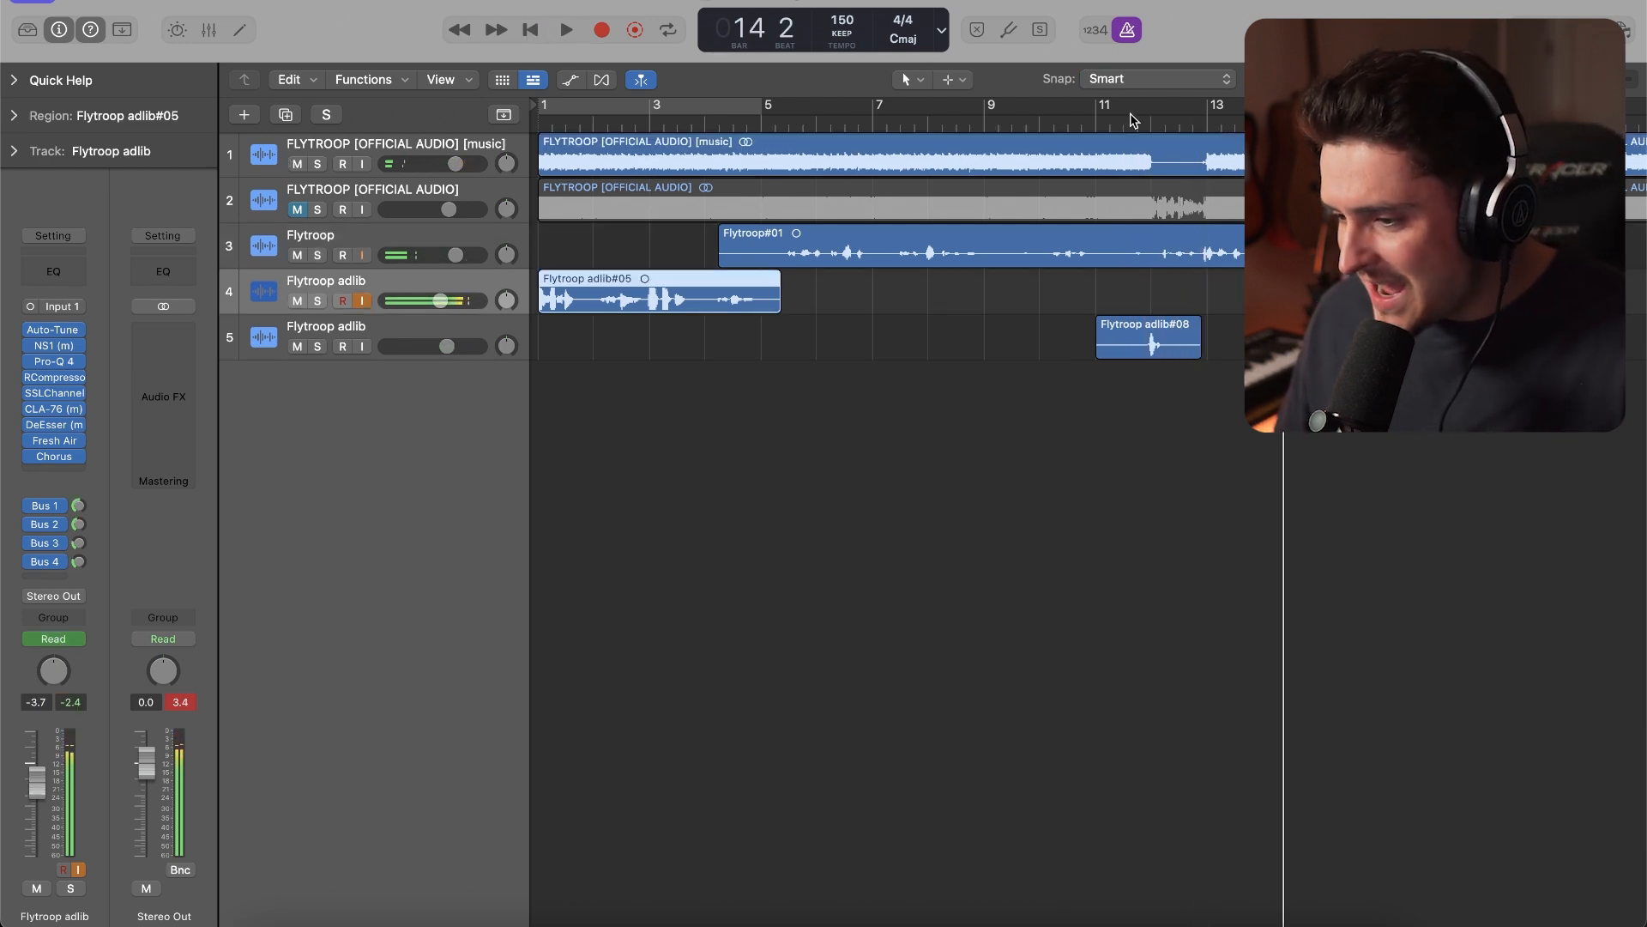
pyautogui.click(1132, 120)
pyautogui.press('space')
pyautogui.press('space')
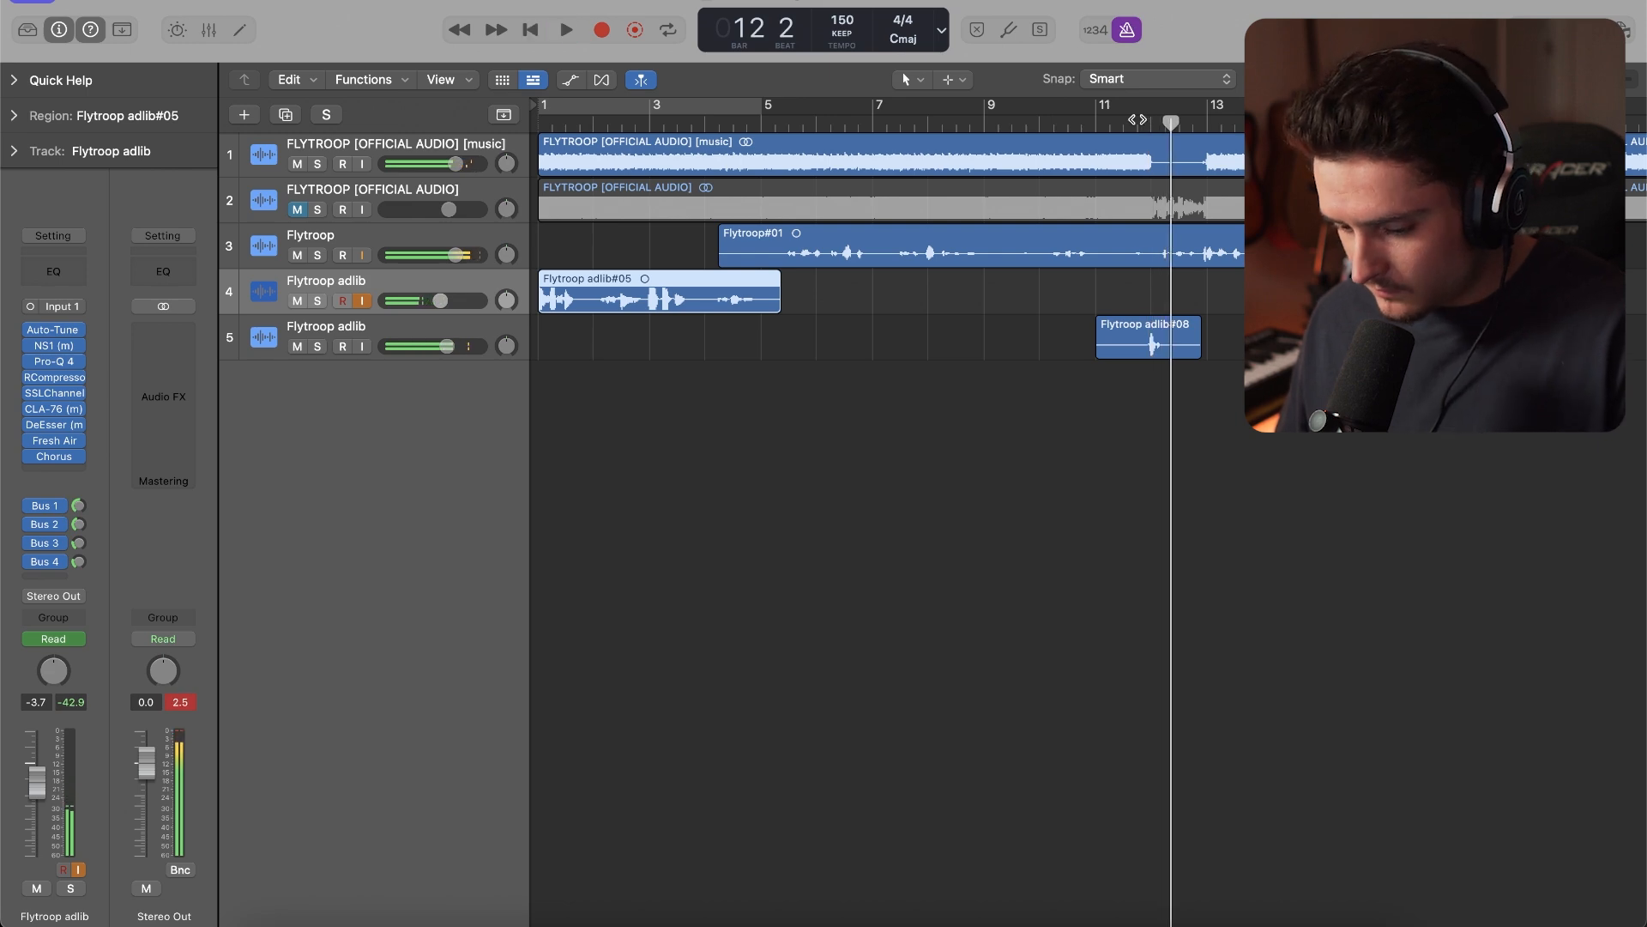
pyautogui.press('r')
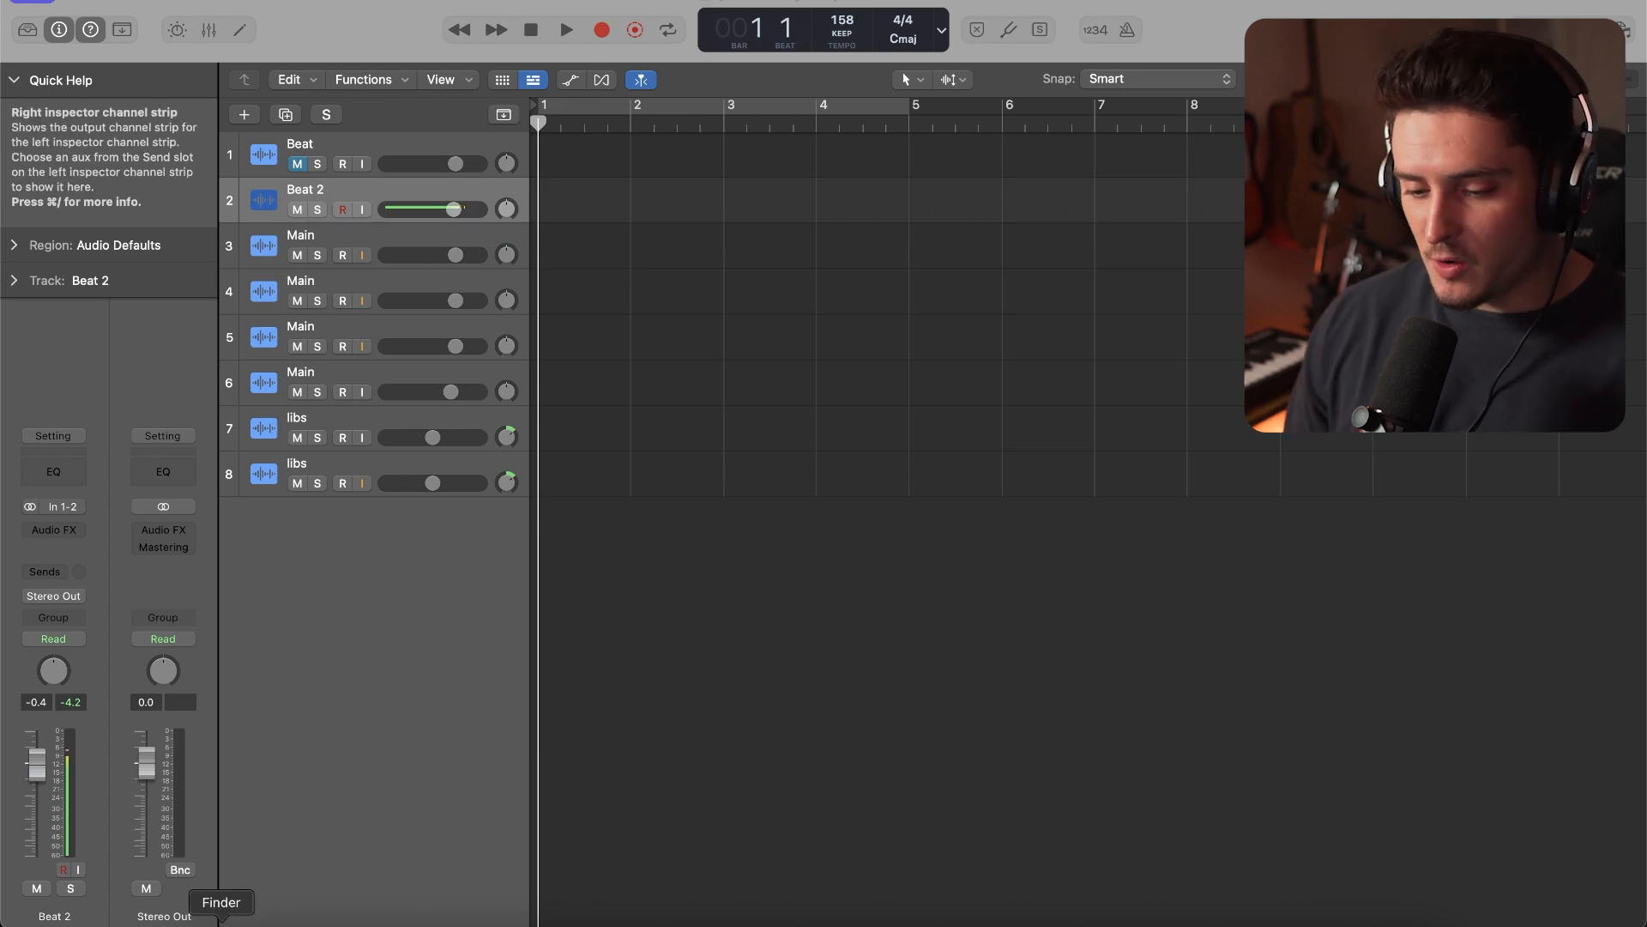
# Import the Run They Mouth [music] and full official audio files from Finder's Downloads folder onto the Beat and Beat 2 tracks at bar 1
pyautogui.click(221, 923)
pyautogui.click(906, 501)
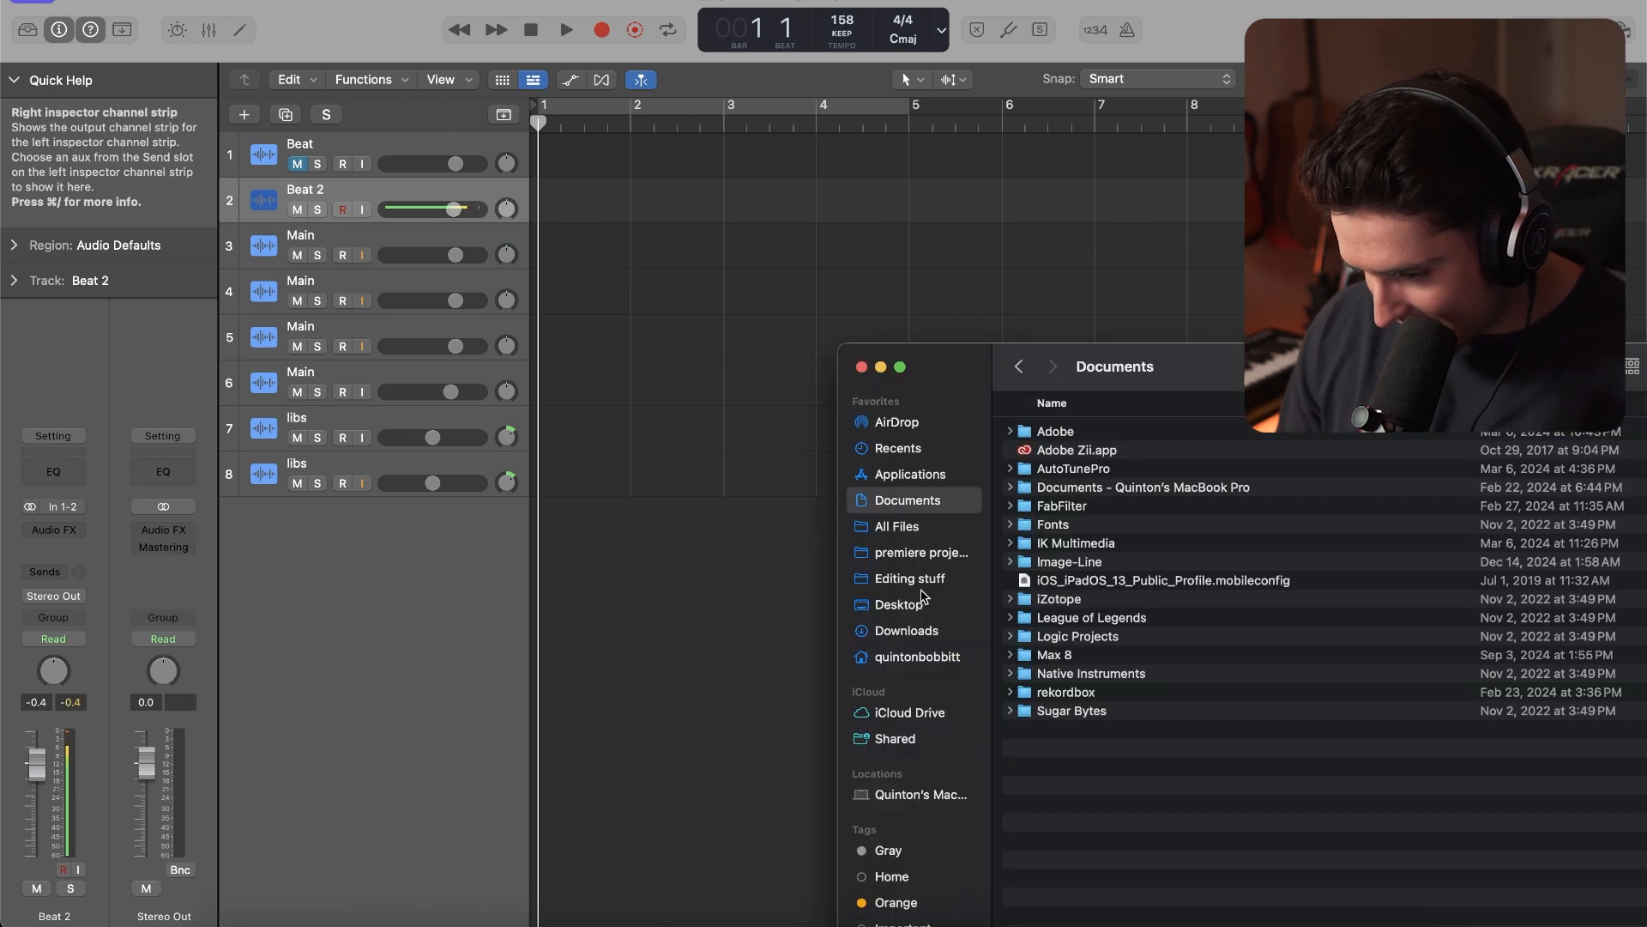
pyautogui.click(923, 630)
pyautogui.moveTo(1184, 369); pyautogui.dragTo(1146, 208)
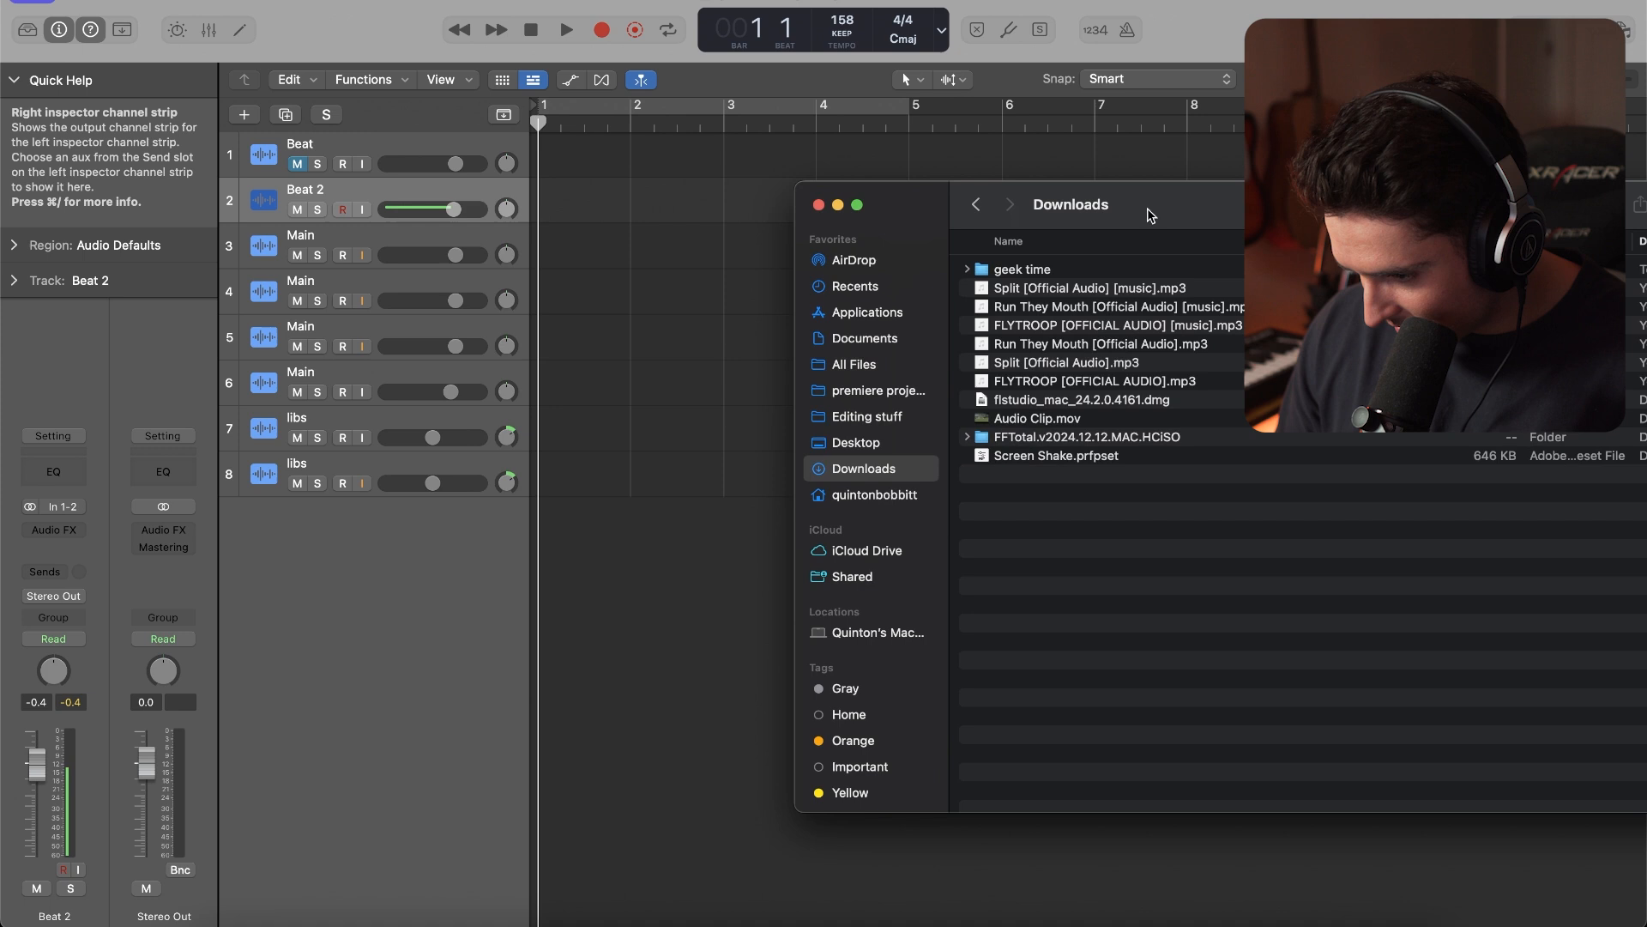
pyautogui.moveTo(1019, 307); pyautogui.dragTo(549, 160)
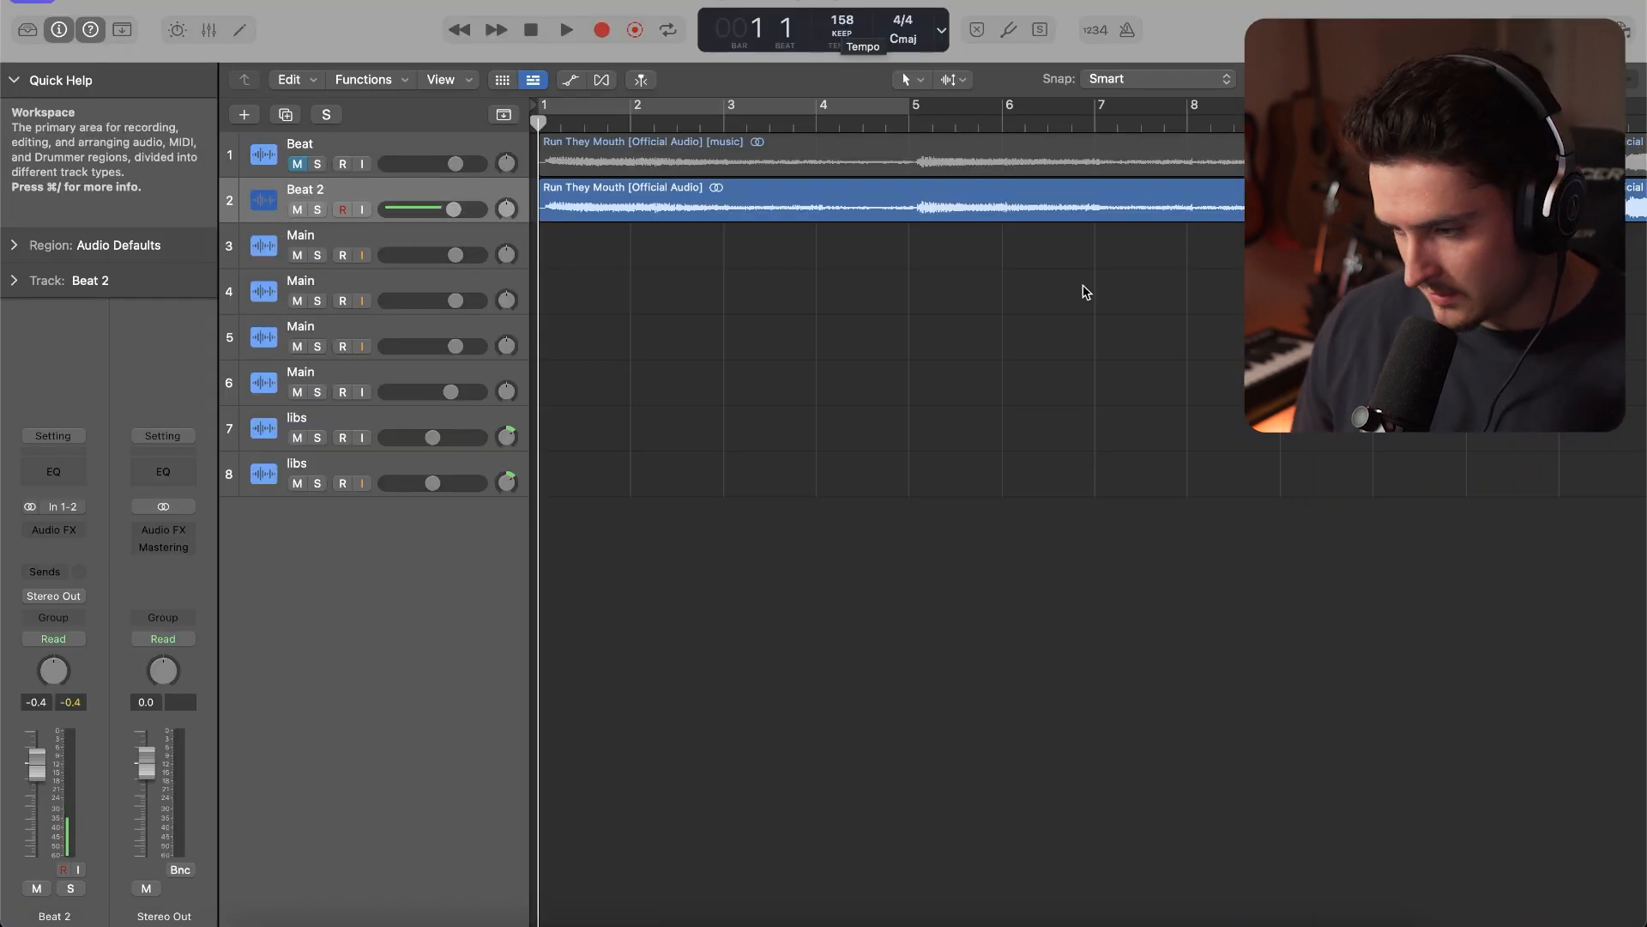
# Select both Run They Mouth regions, cut the silence before the song starts, and align them to bar 1
pyautogui.moveTo(1214, 283); pyautogui.dragTo(1233, 157)
pyautogui.scroll(10, 615, 208)
pyautogui.scroll(-8, 615, 206)
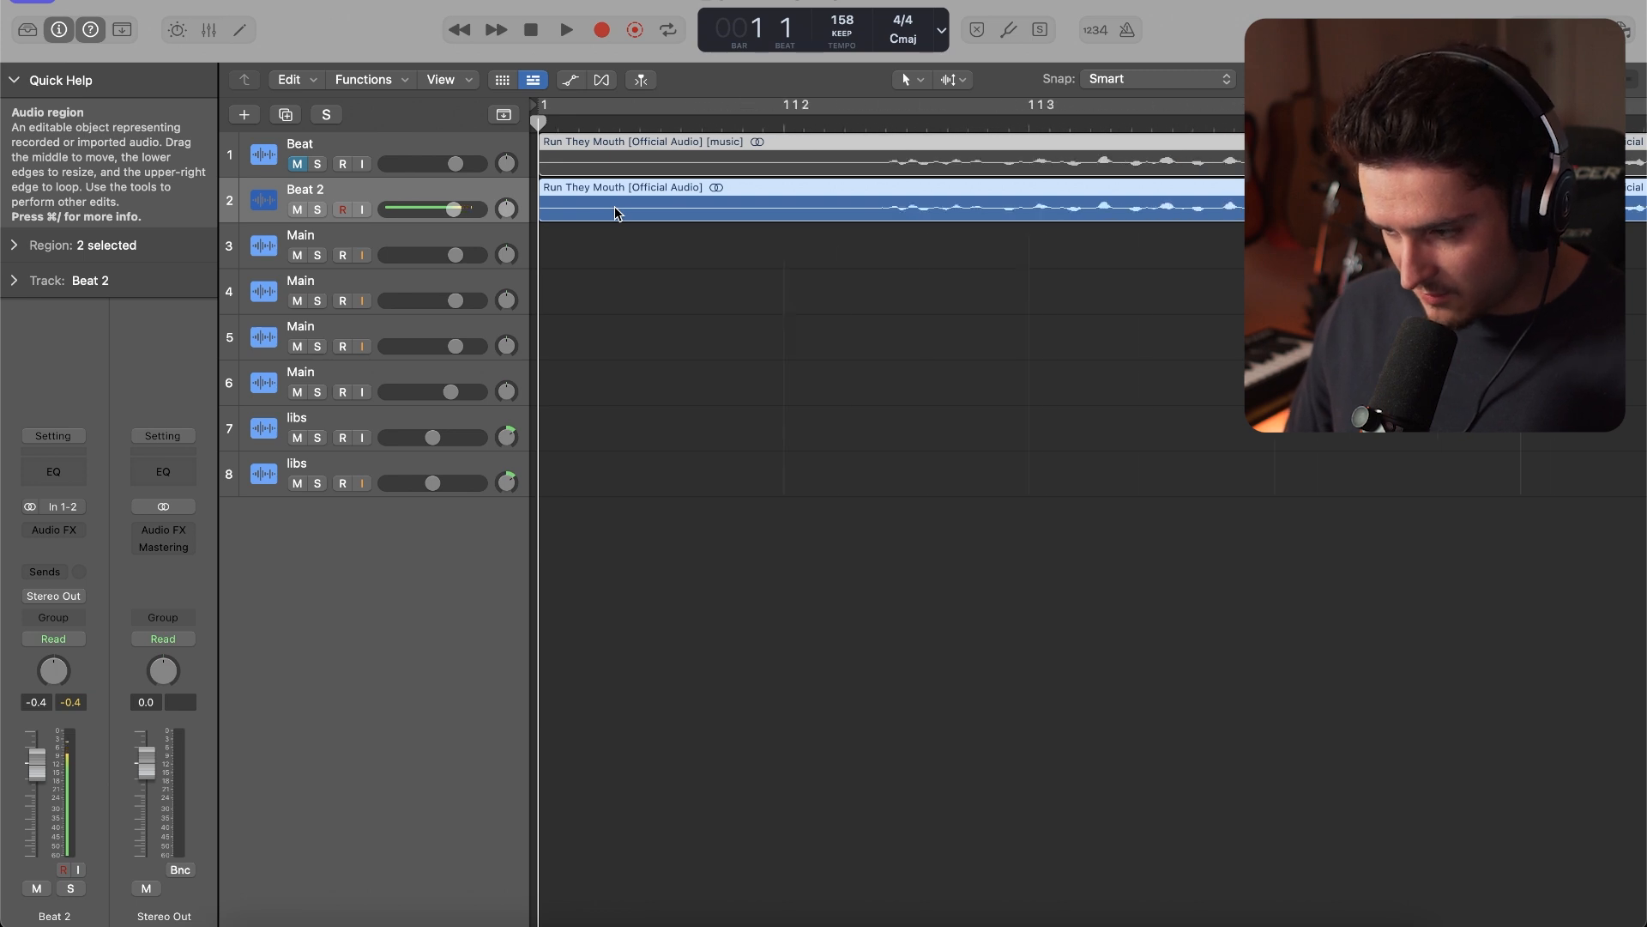
pyautogui.moveTo(598, 234); pyautogui.dragTo(562, 158)
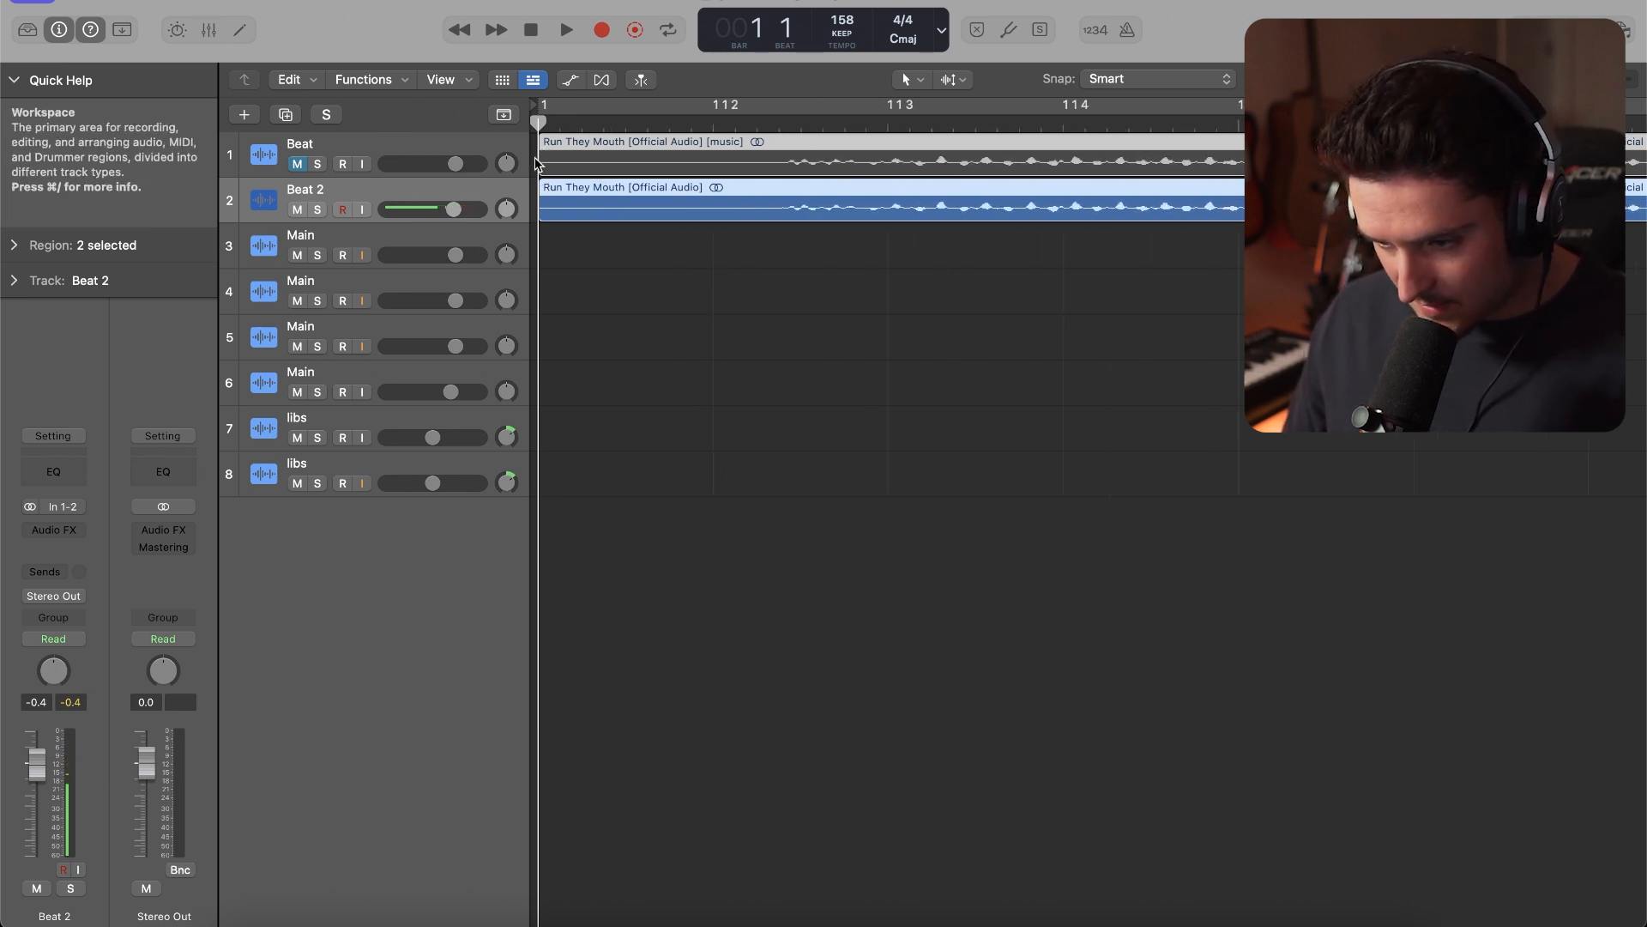
pyautogui.moveTo(542, 163); pyautogui.dragTo(780, 164)
pyautogui.scroll(-10, 589, 214)
# Play the song, select the first Main track, collapse Quick Help, and check the key and scale in its Auto-Tune
pyautogui.press('space')
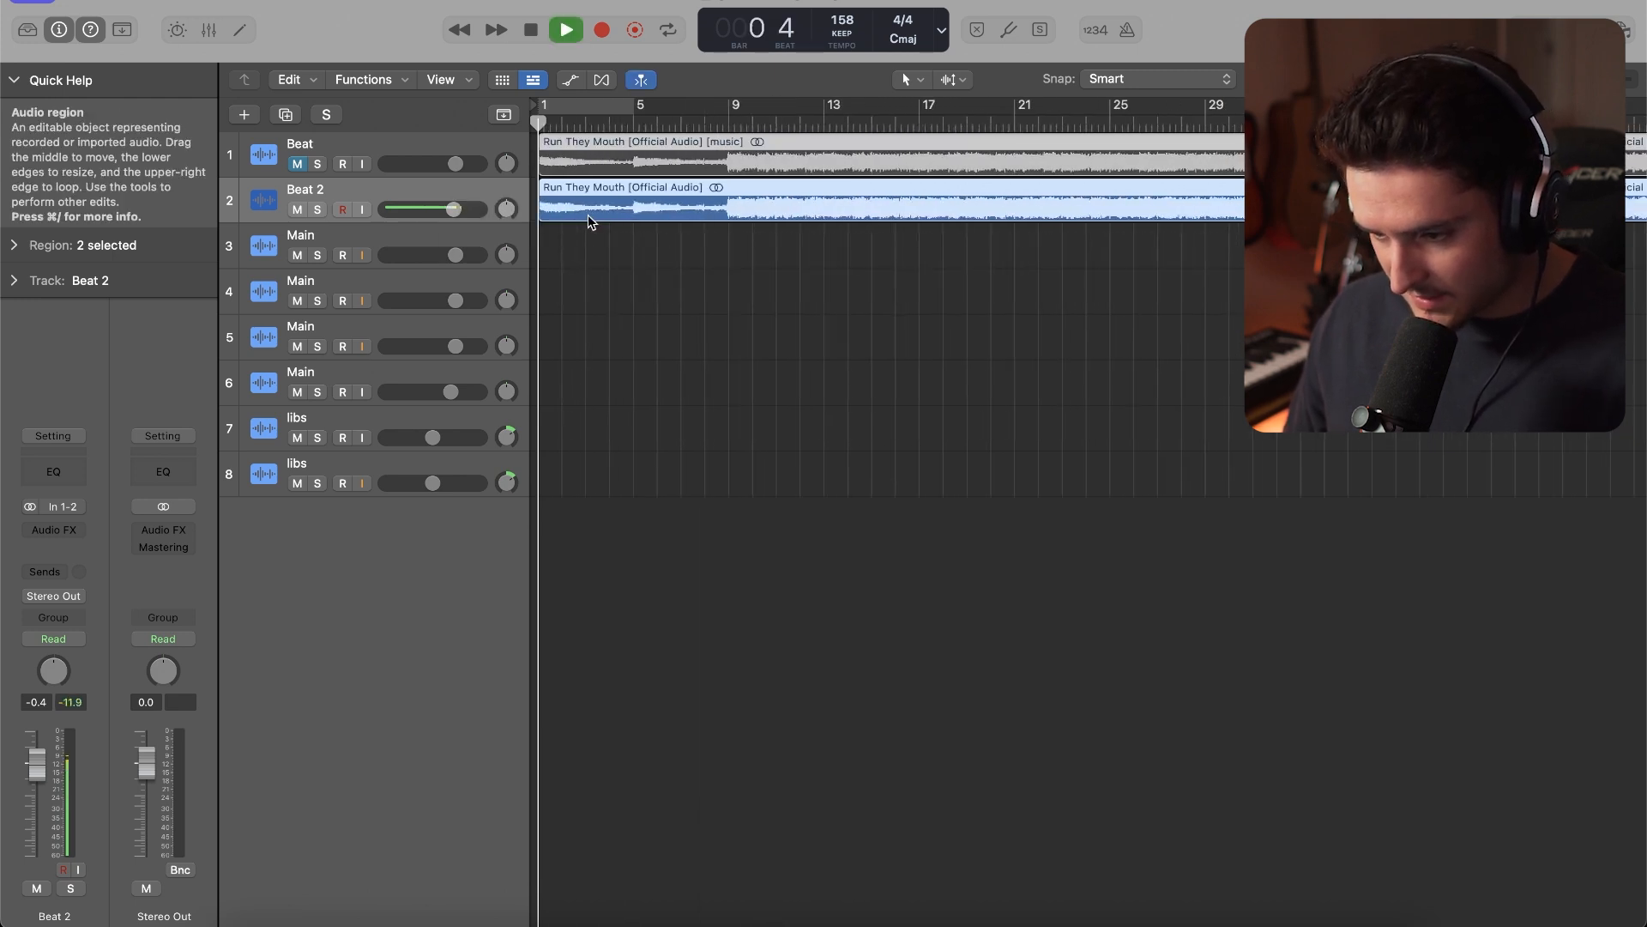
pyautogui.click(326, 236)
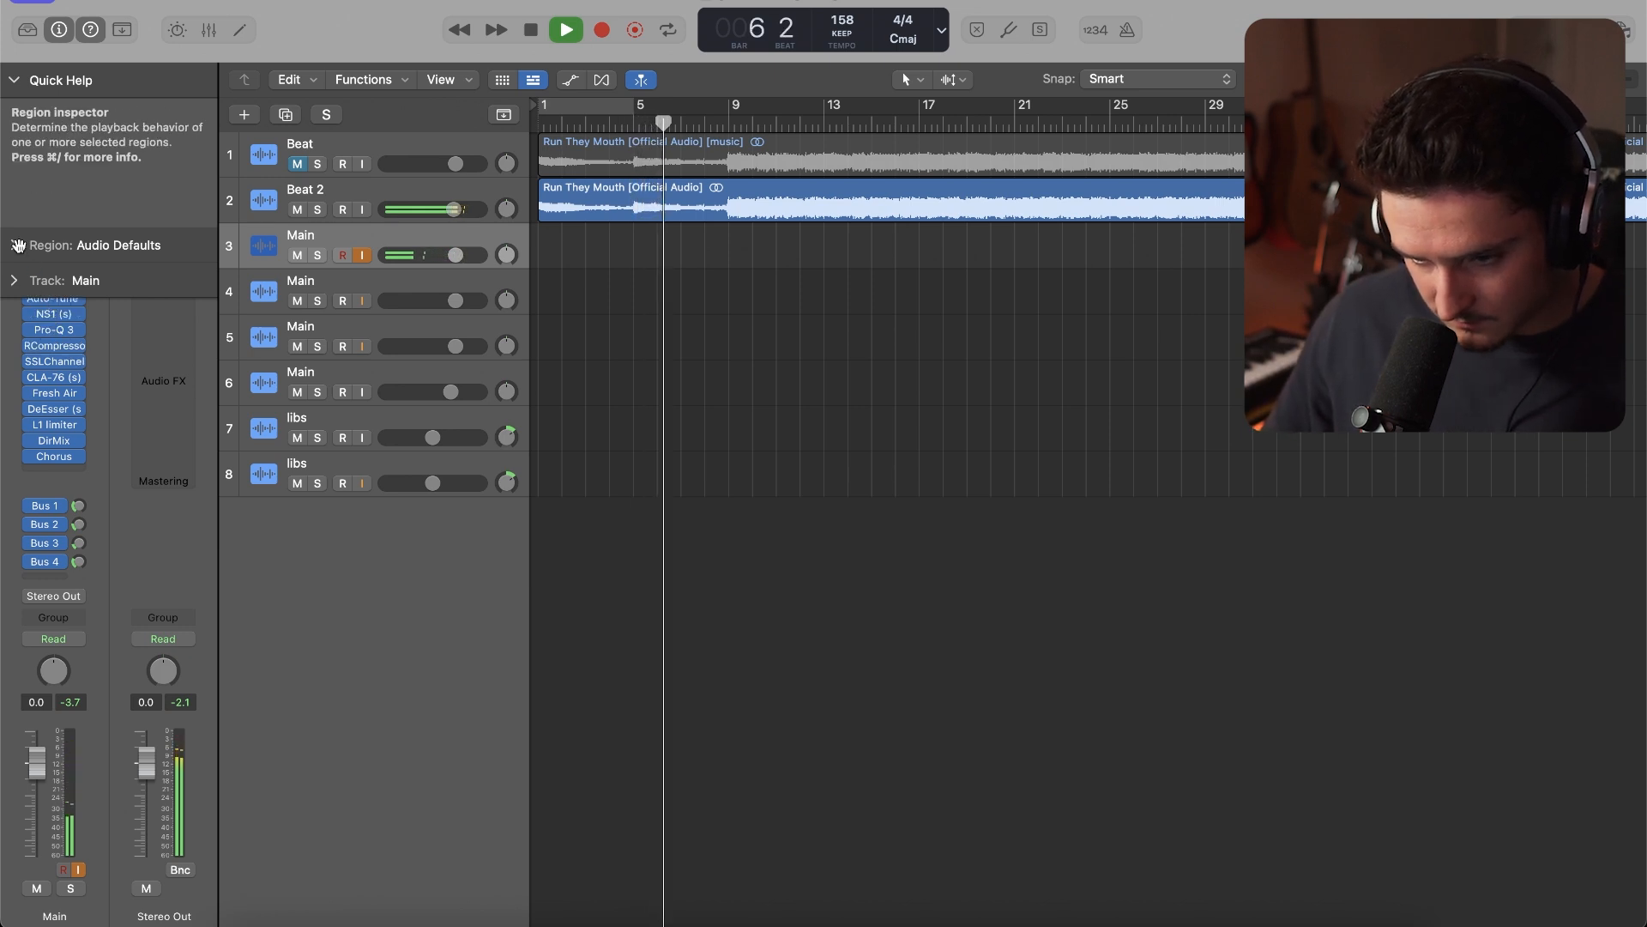
pyautogui.click(34, 80)
pyautogui.click(58, 301)
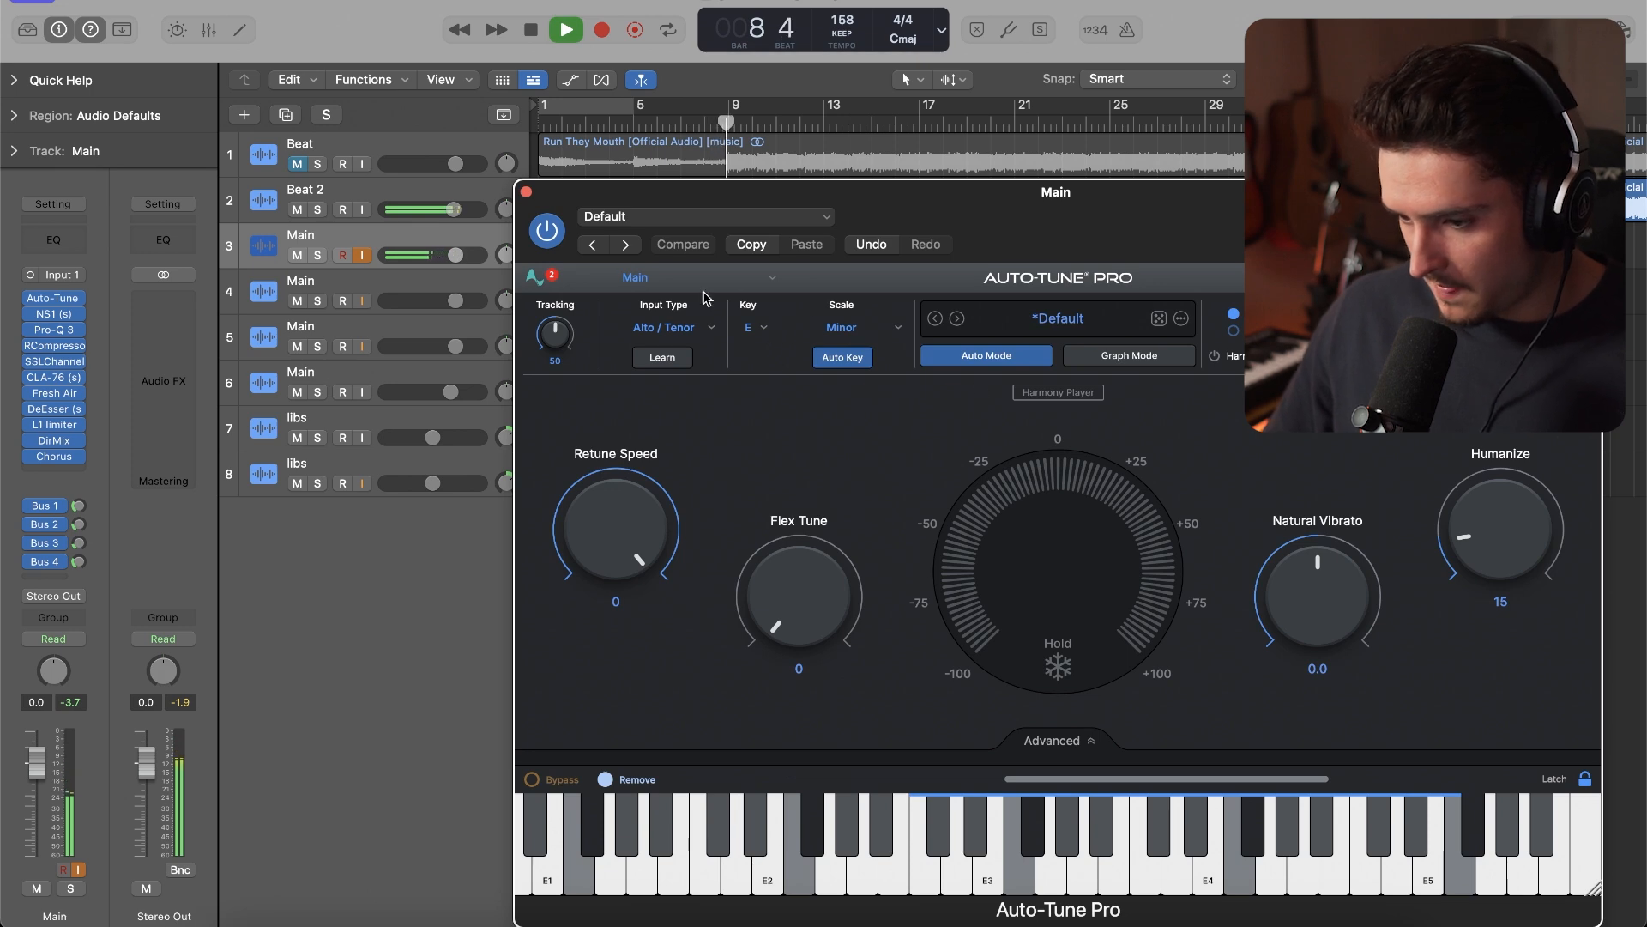
pyautogui.click(525, 191)
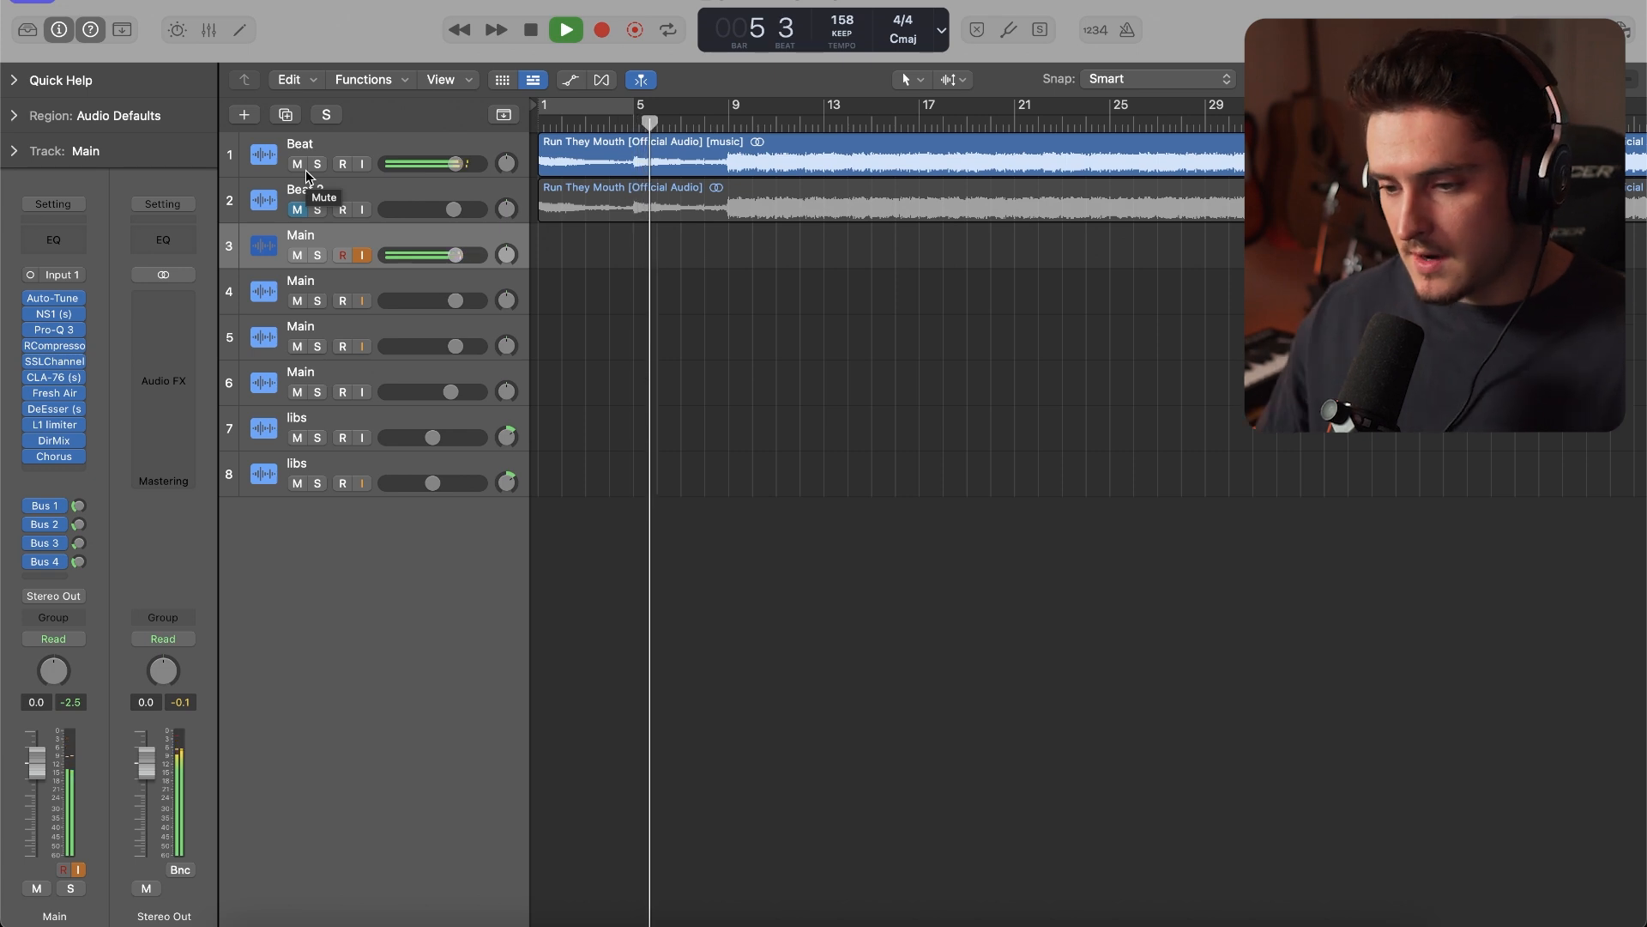
# Stop playback, listen to the original song on a soloed Beat 2 from about bar 8, and turn the solo off
pyautogui.scroll(5, 724, 217)
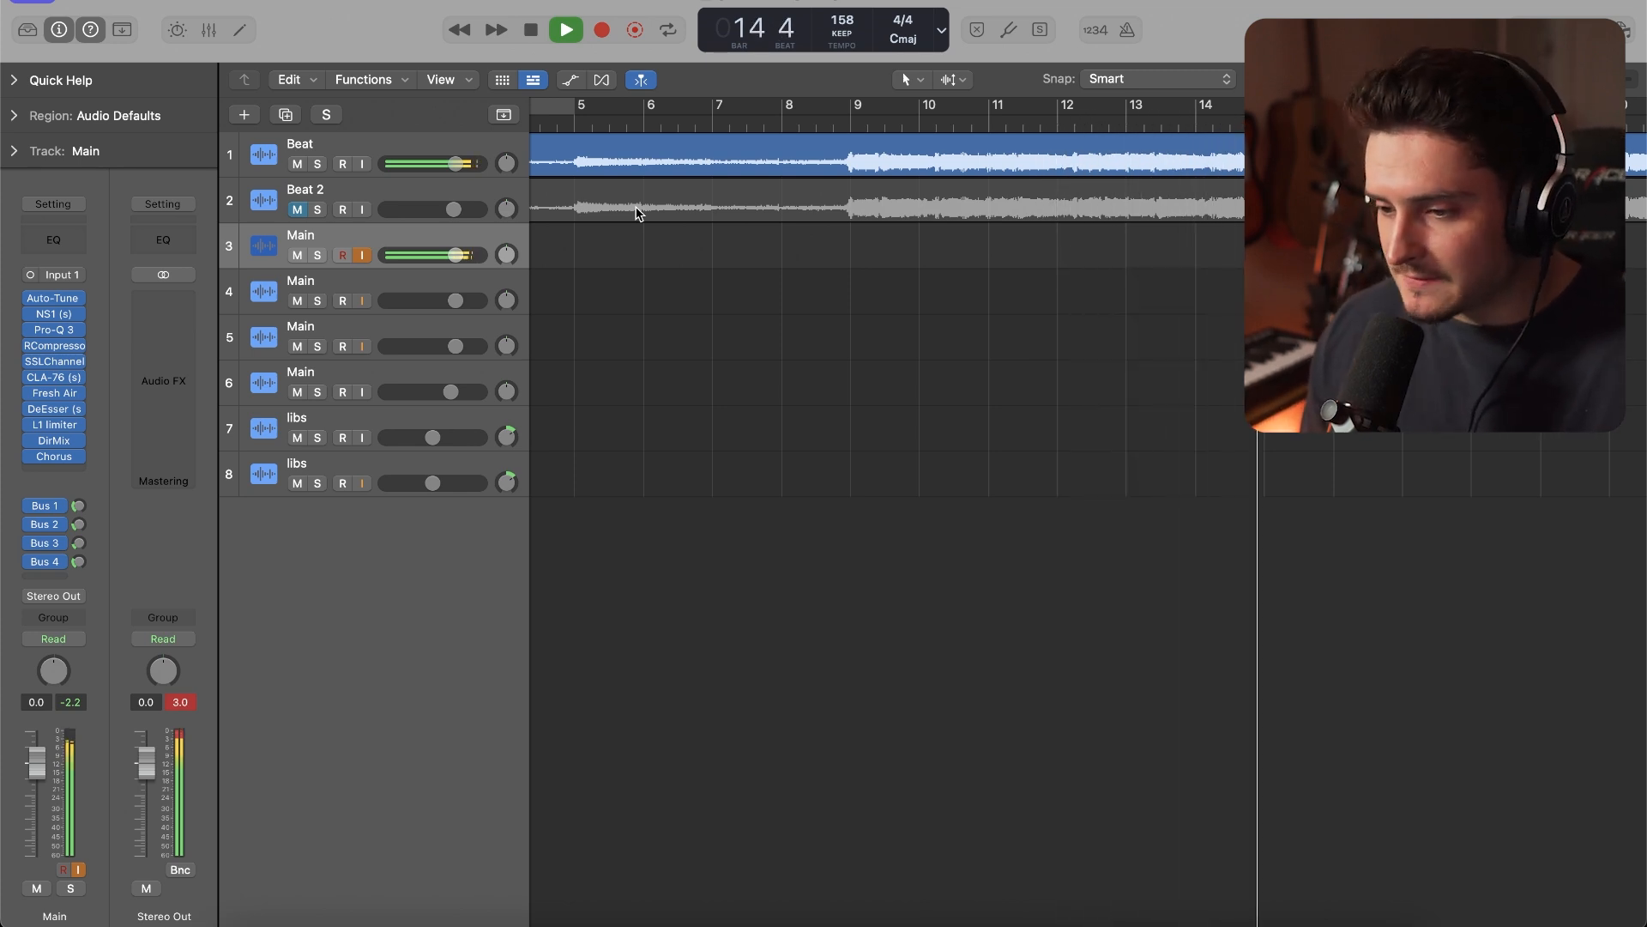
pyautogui.press('space')
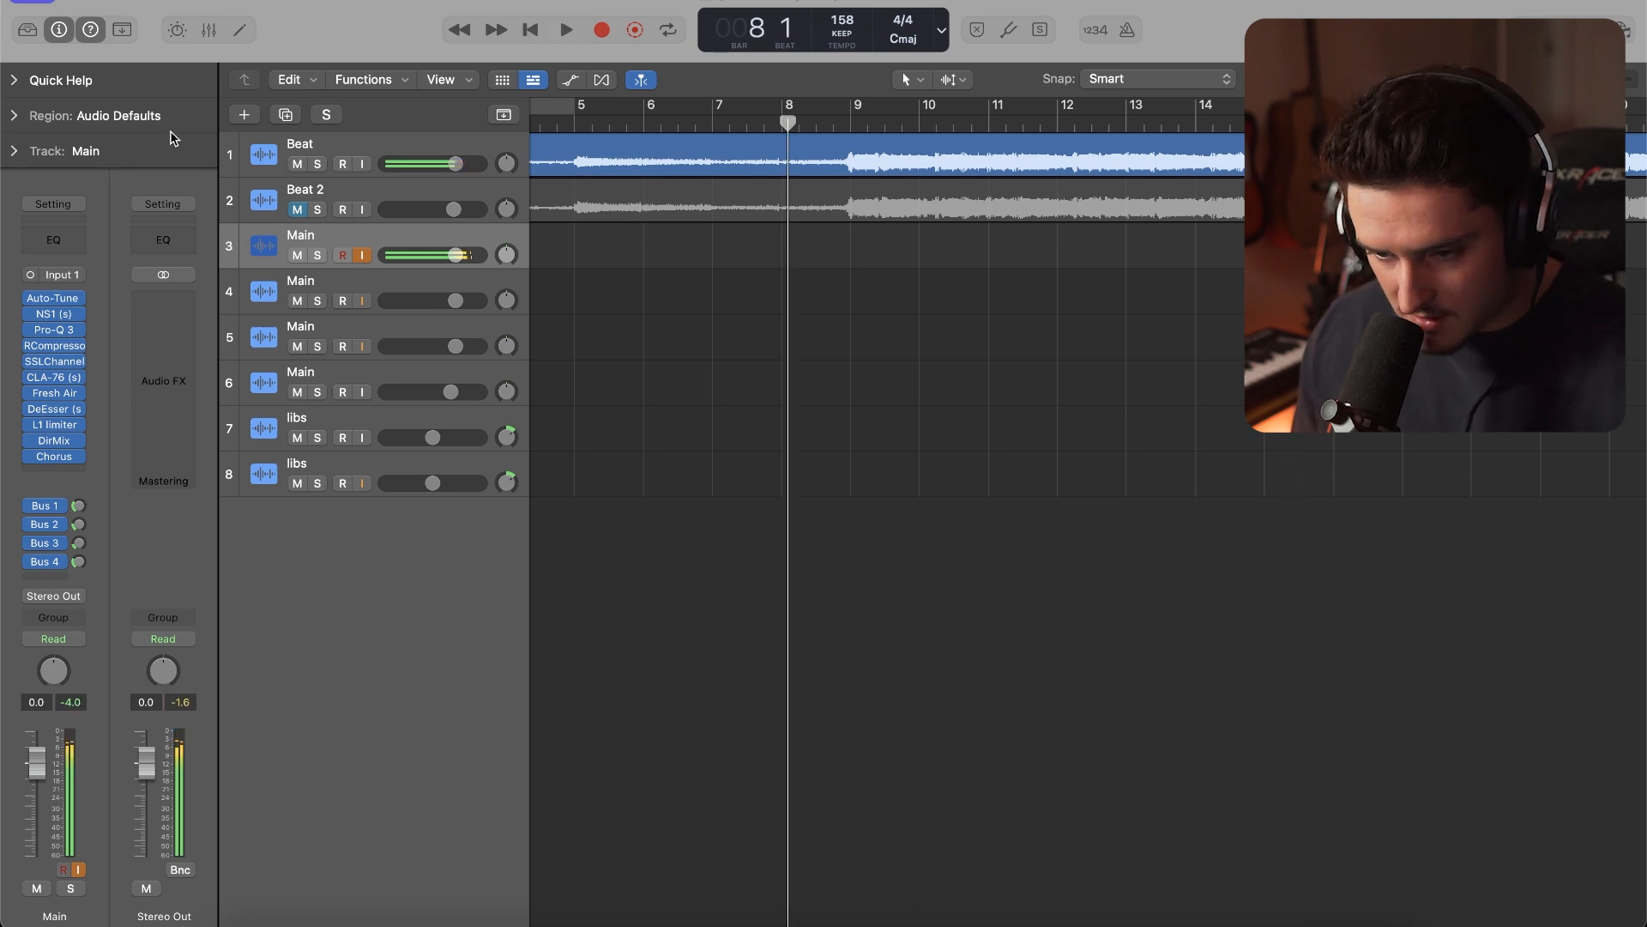
pyautogui.click(317, 210)
pyautogui.press('space')
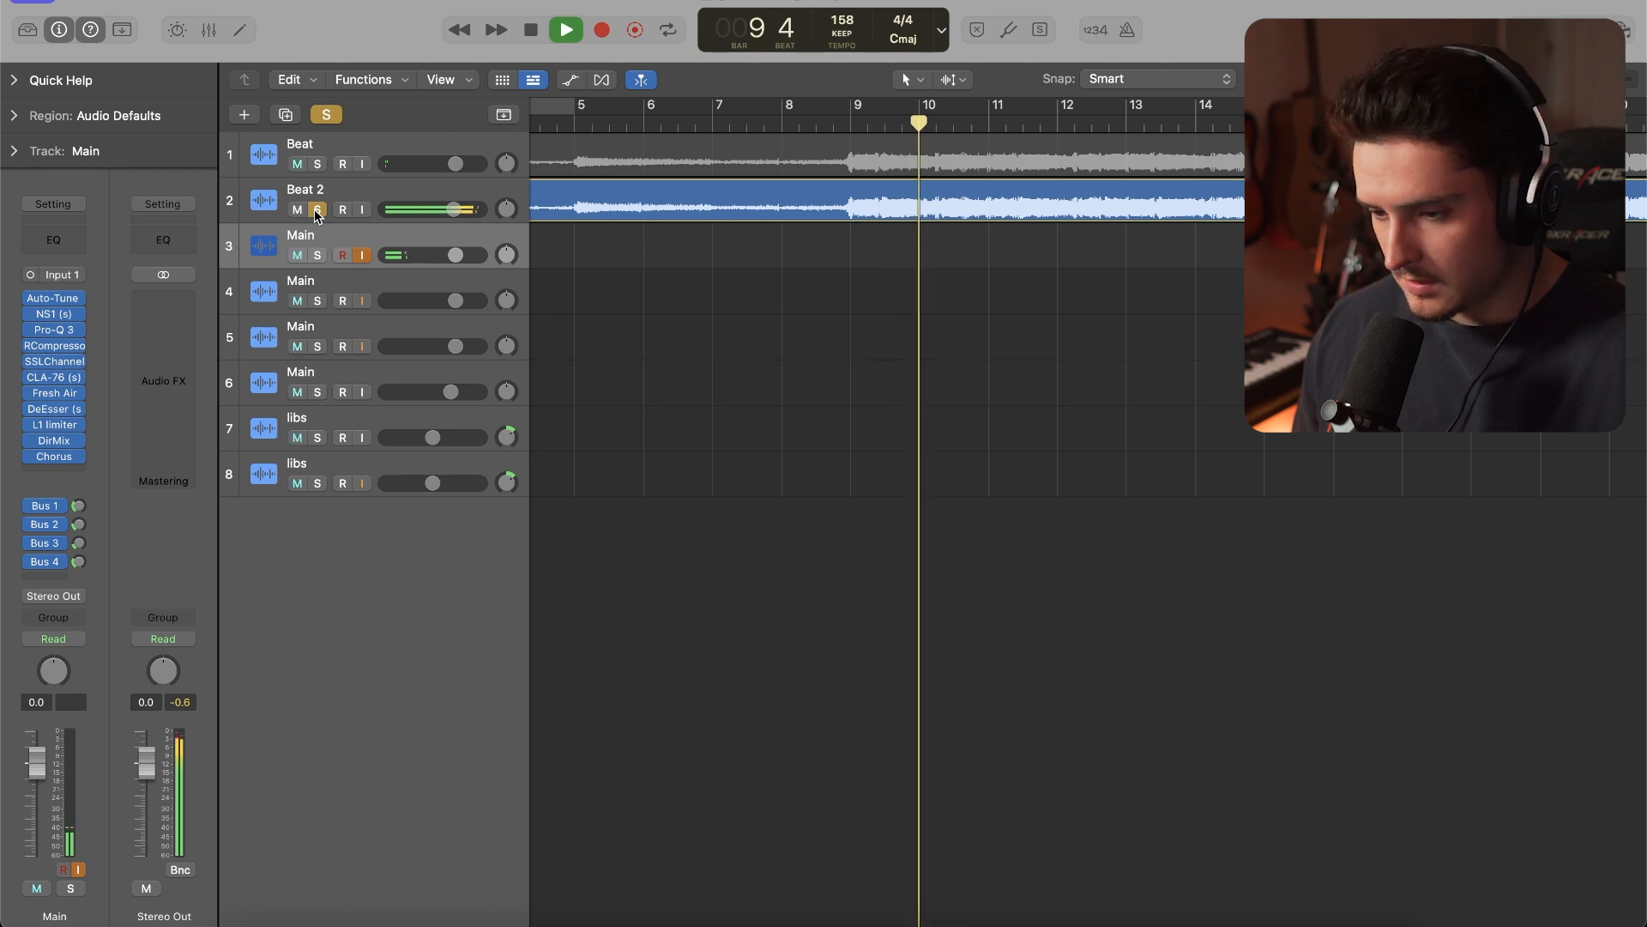
pyautogui.press('space')
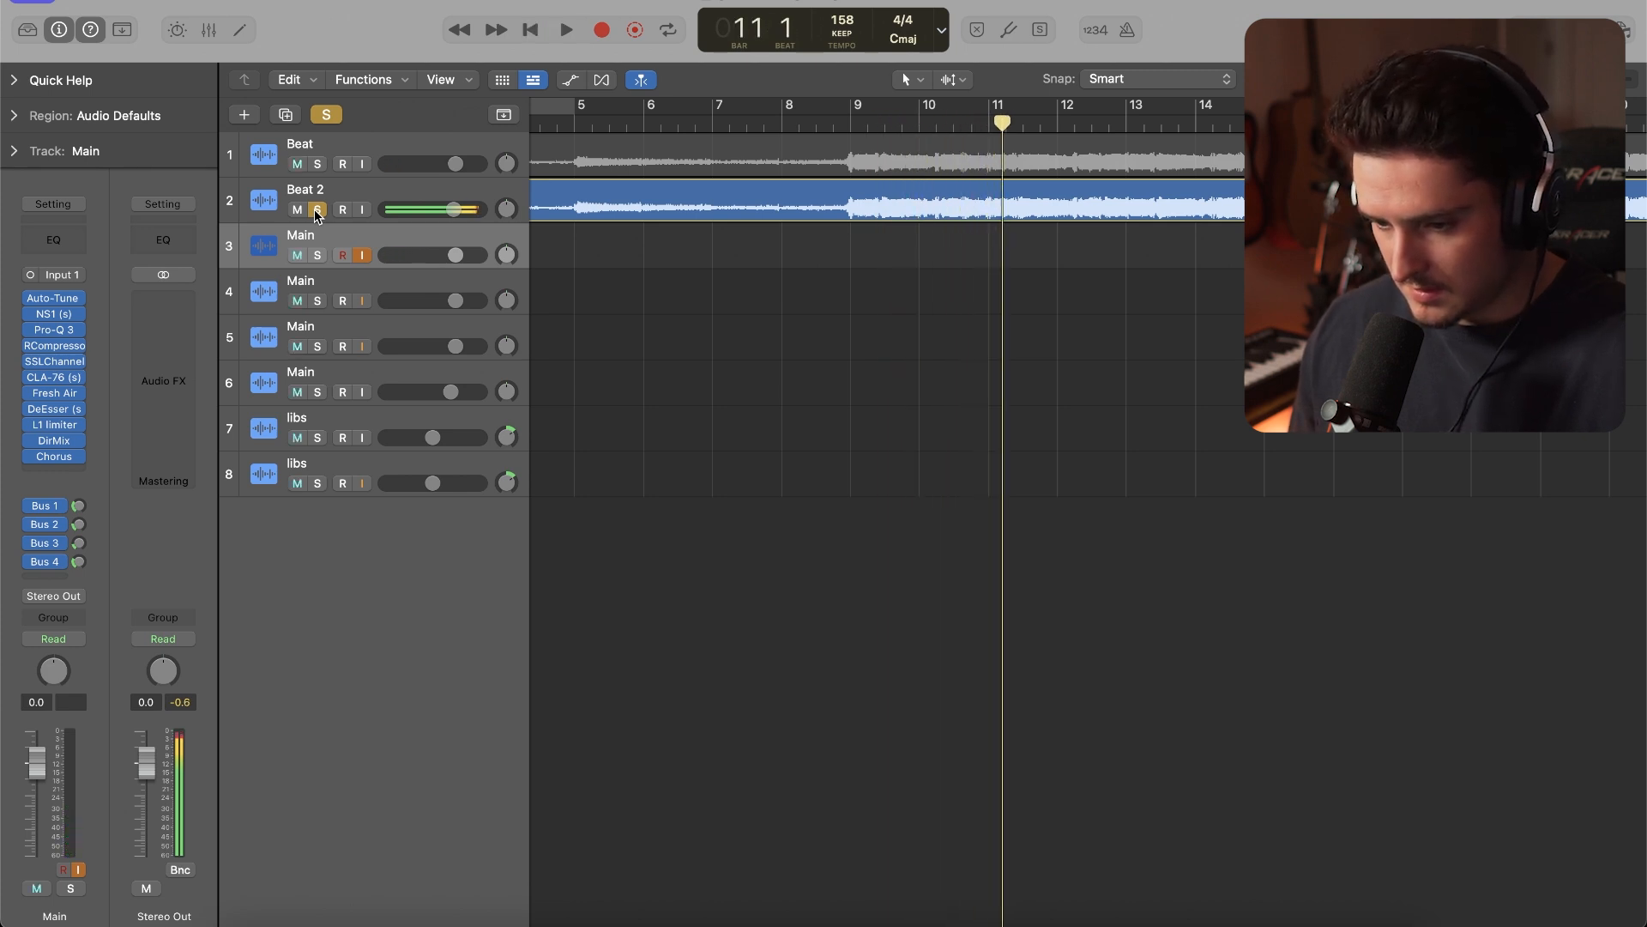
pyautogui.click(317, 212)
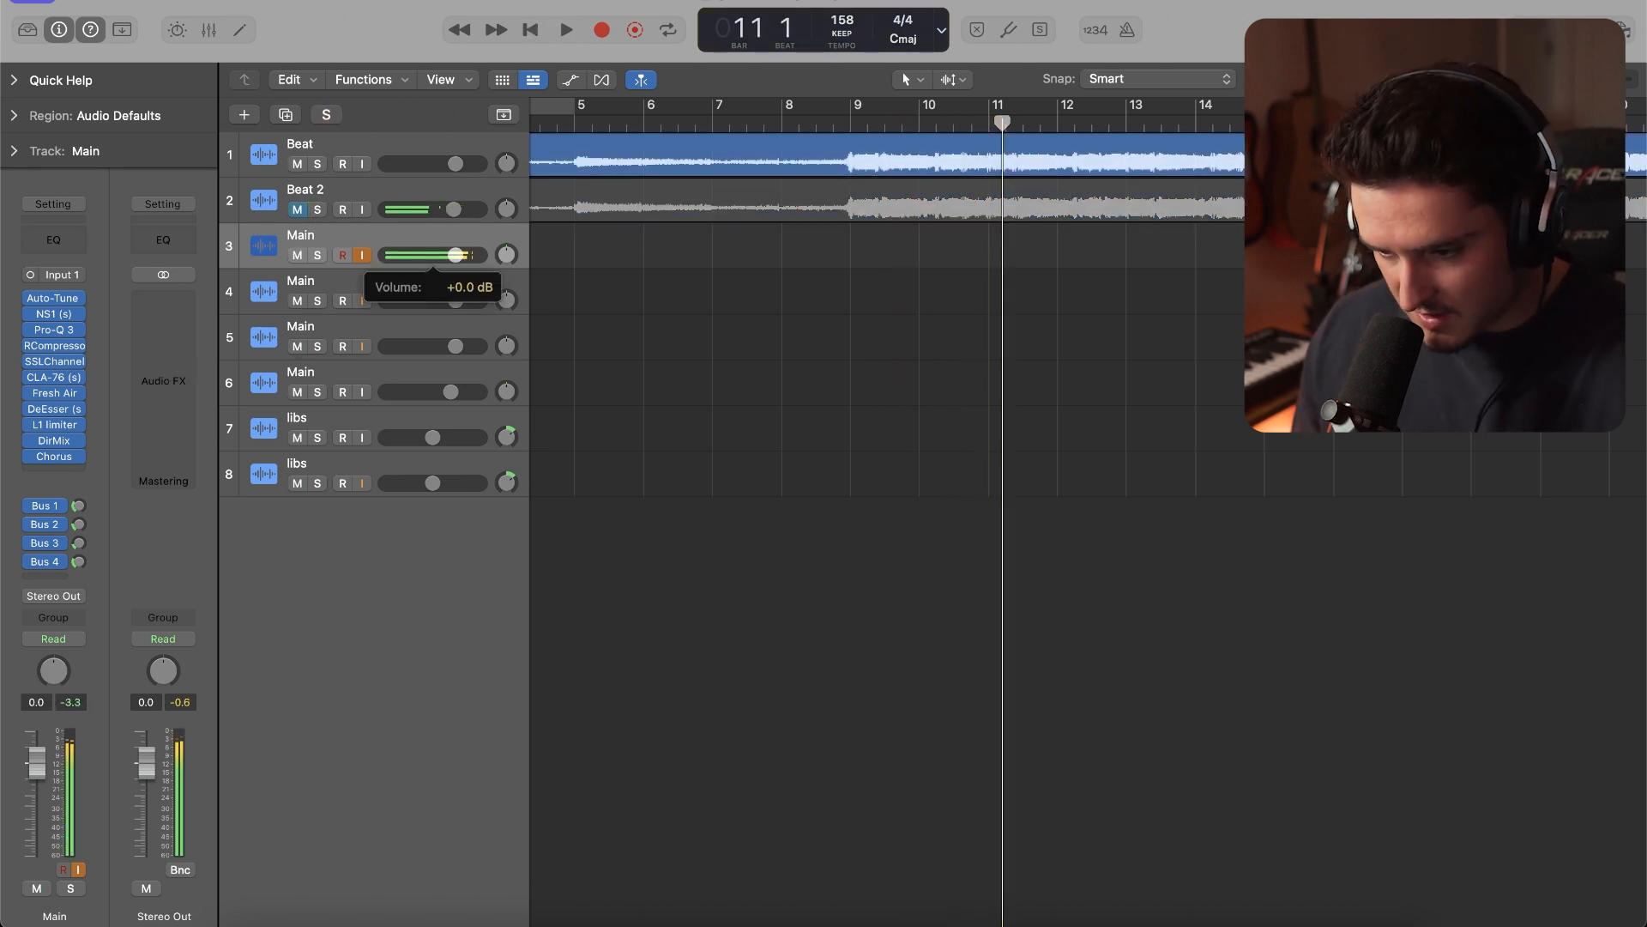
# Lower the first Main track's volume to -1.4 dB and review its Chorus settings
pyautogui.click(58, 457)
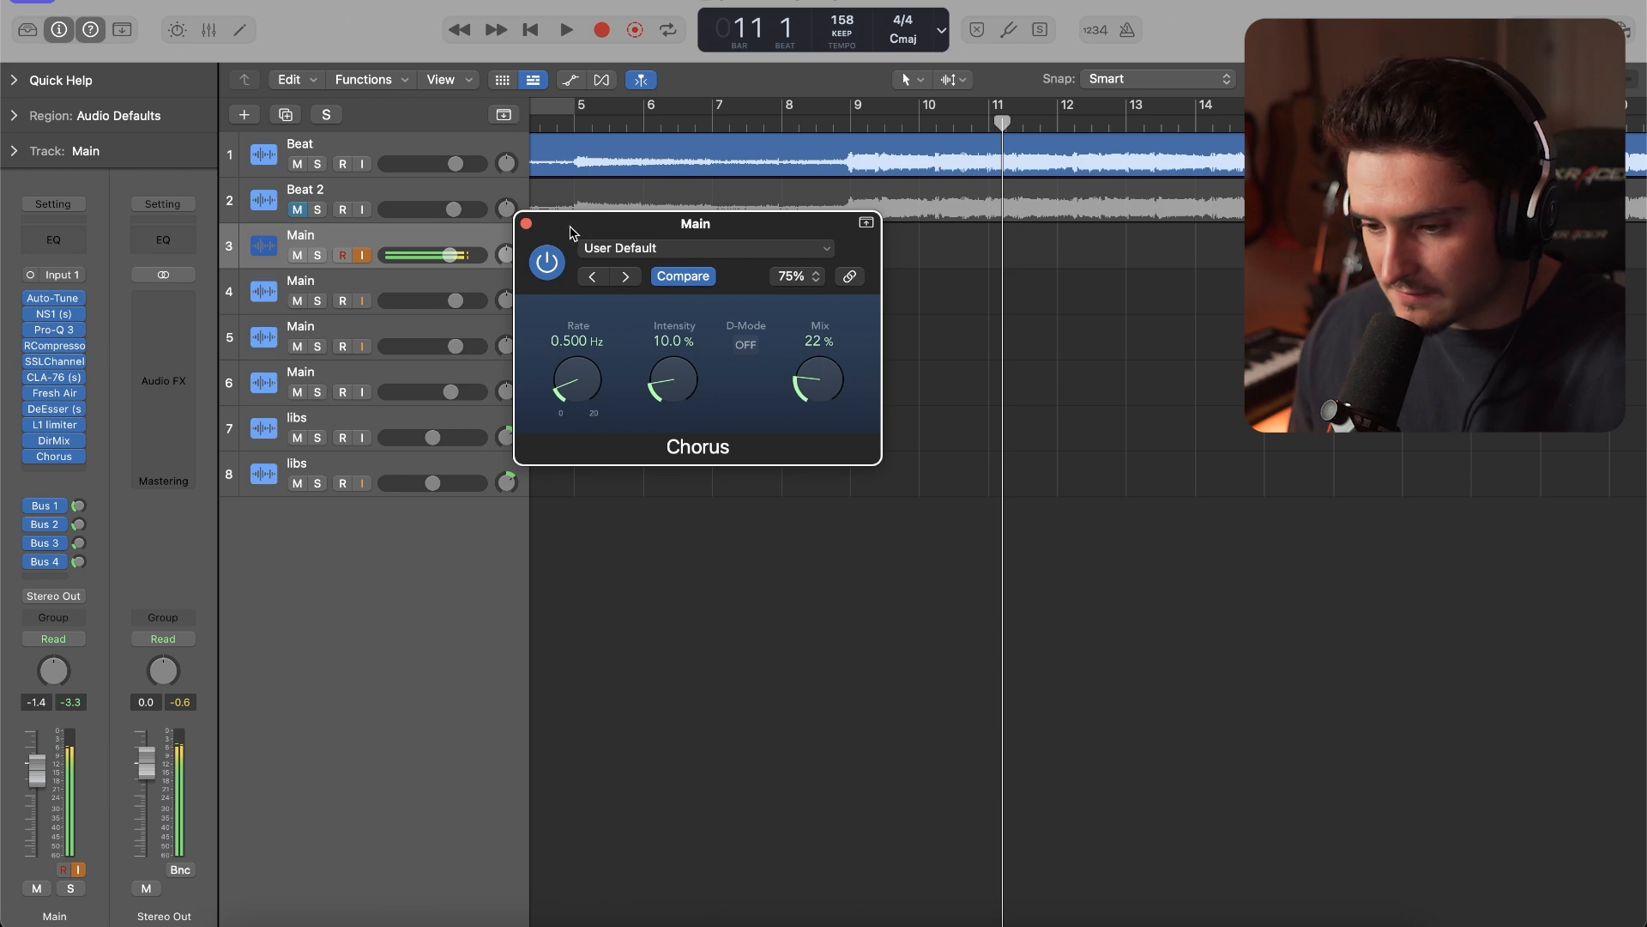
pyautogui.click(527, 225)
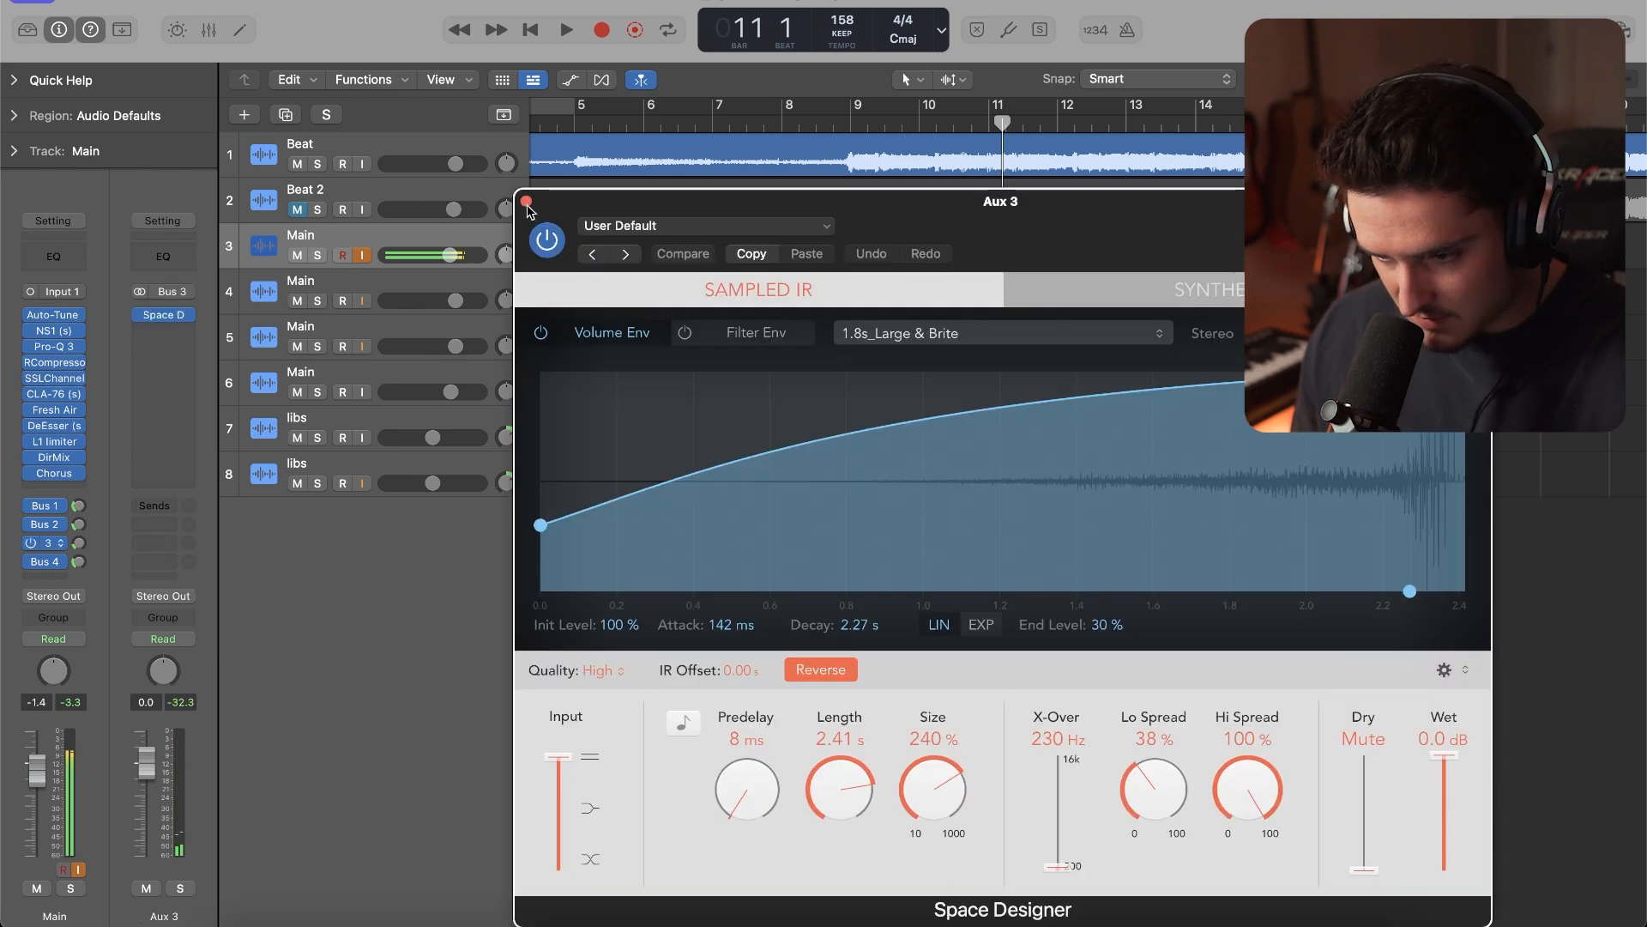
pyautogui.click(526, 203)
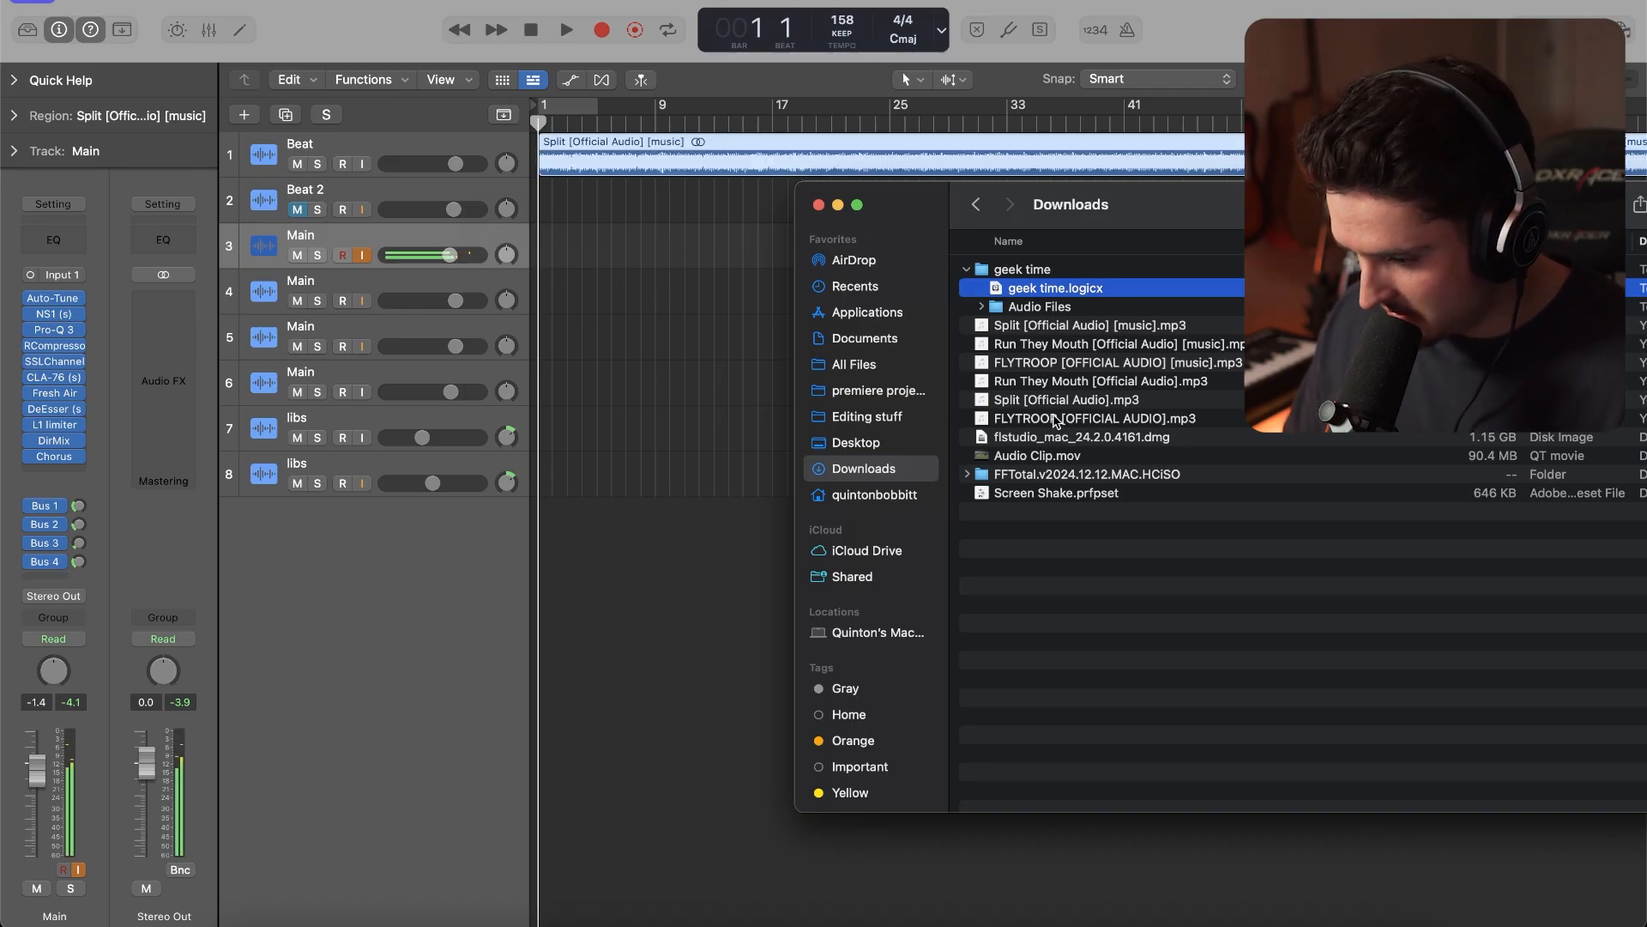
# Add Split [Official Audio].mp3 to the Beat 2 track and set Logic Pro's tempo to 142 using the browser's Key BPM Finder
pyautogui.moveTo(1044, 412); pyautogui.dragTo(453, 225)
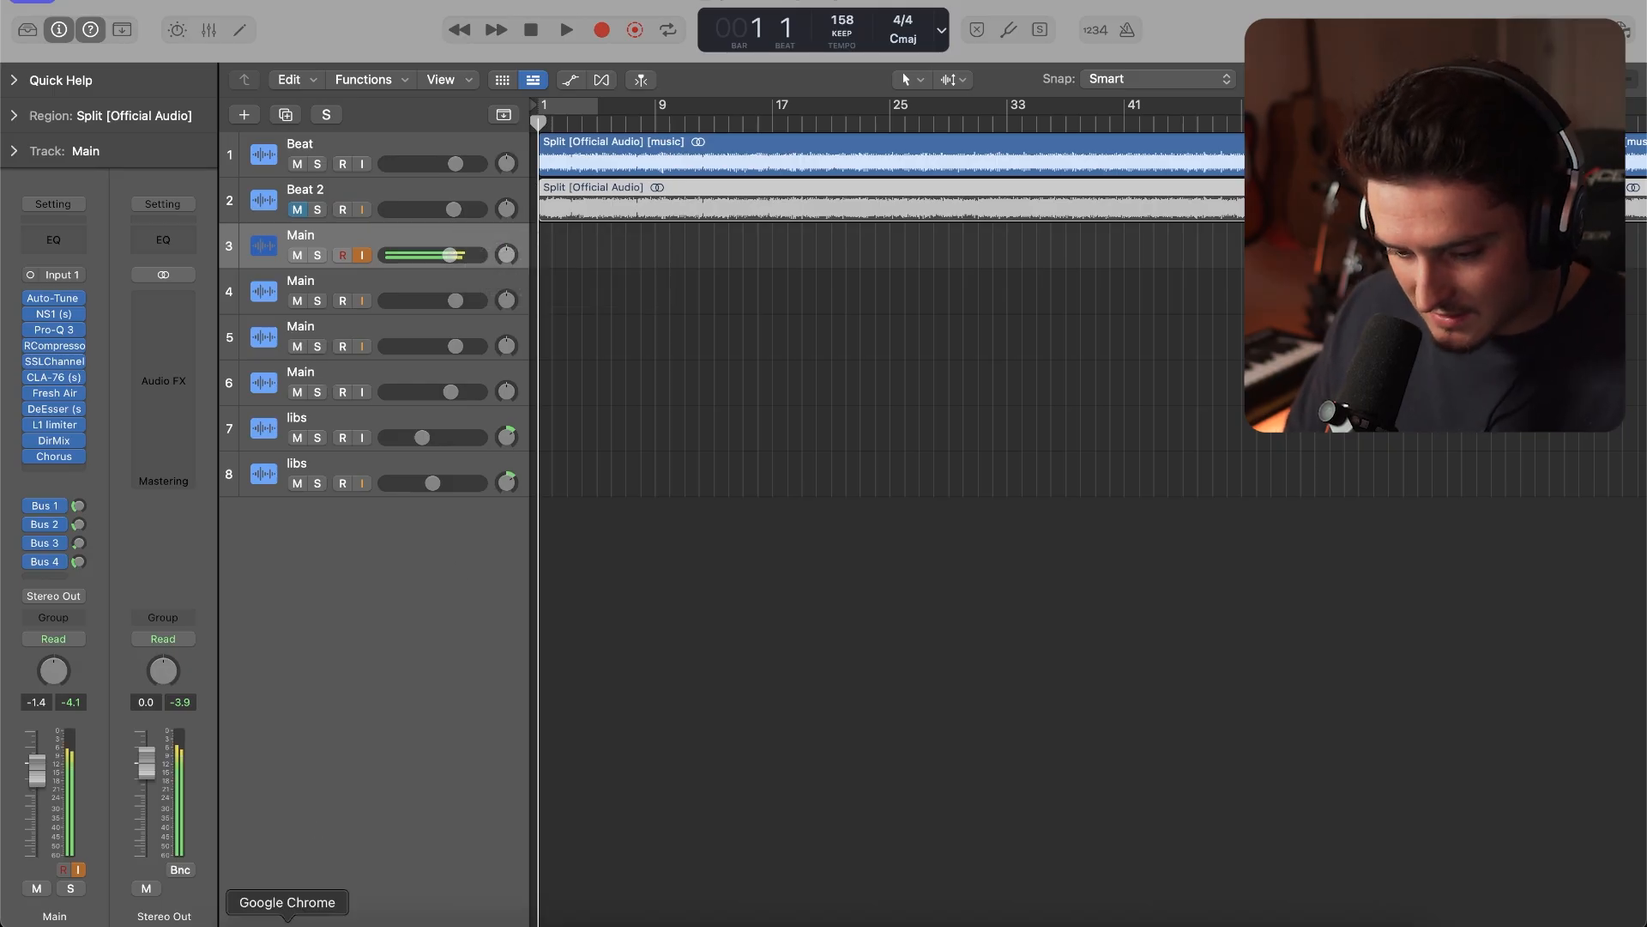
pyautogui.click(287, 919)
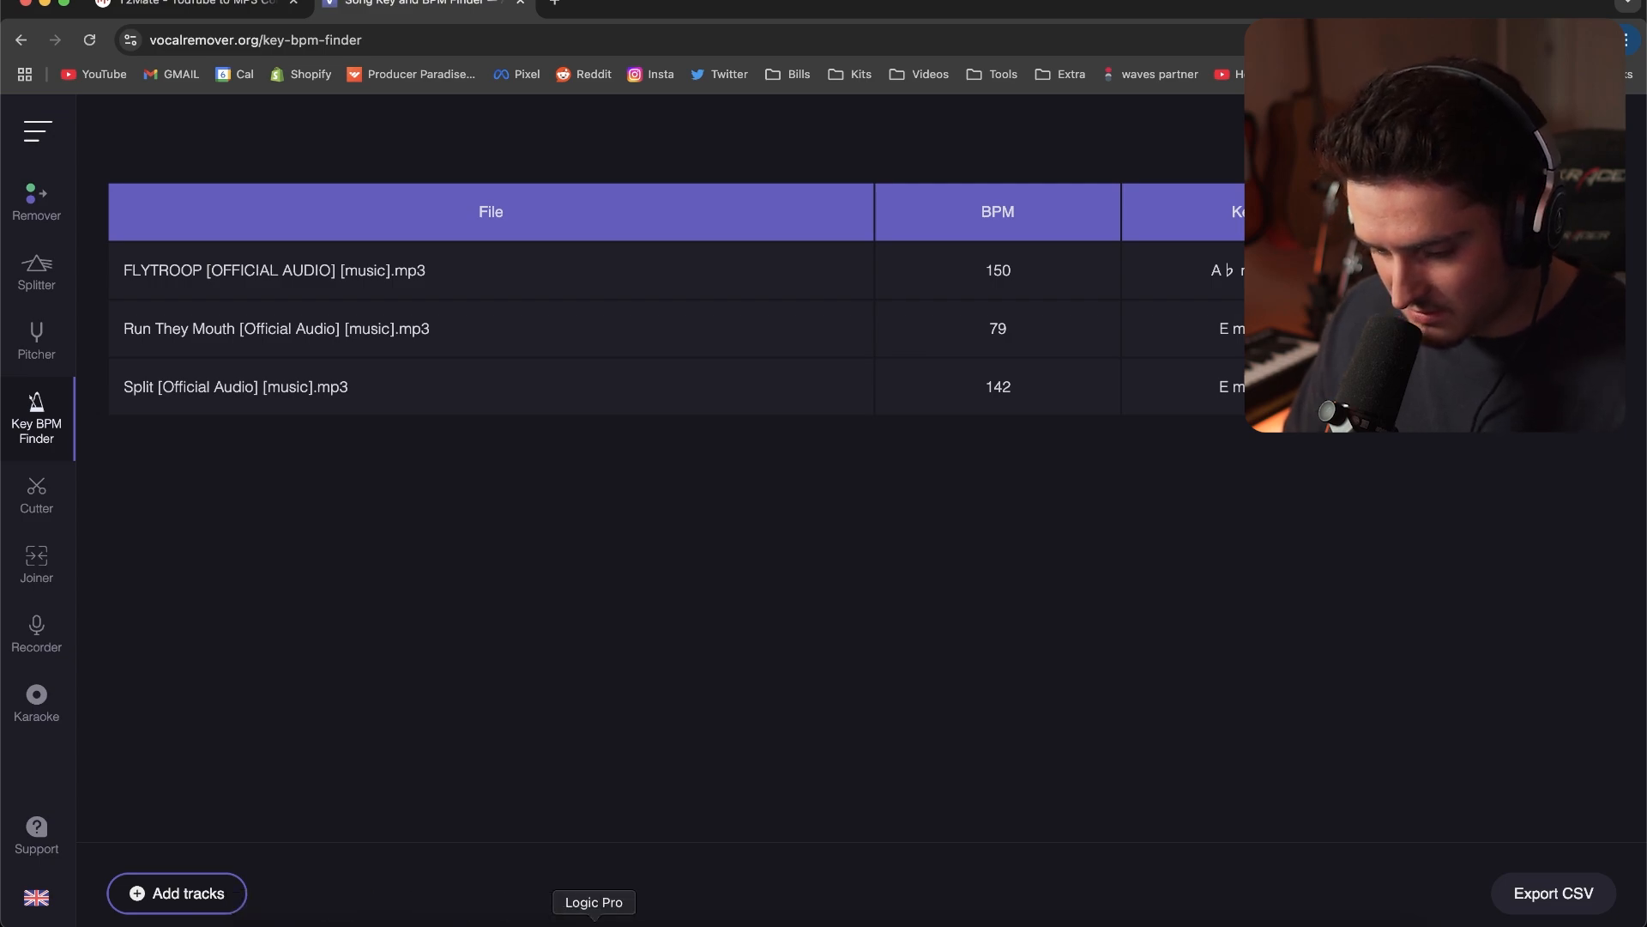
pyautogui.click(573, 920)
# Align both Split regions to bar 1 and play the original song with Beat 2 soloed
pyautogui.moveTo(1025, 161); pyautogui.dragTo(538, 168)
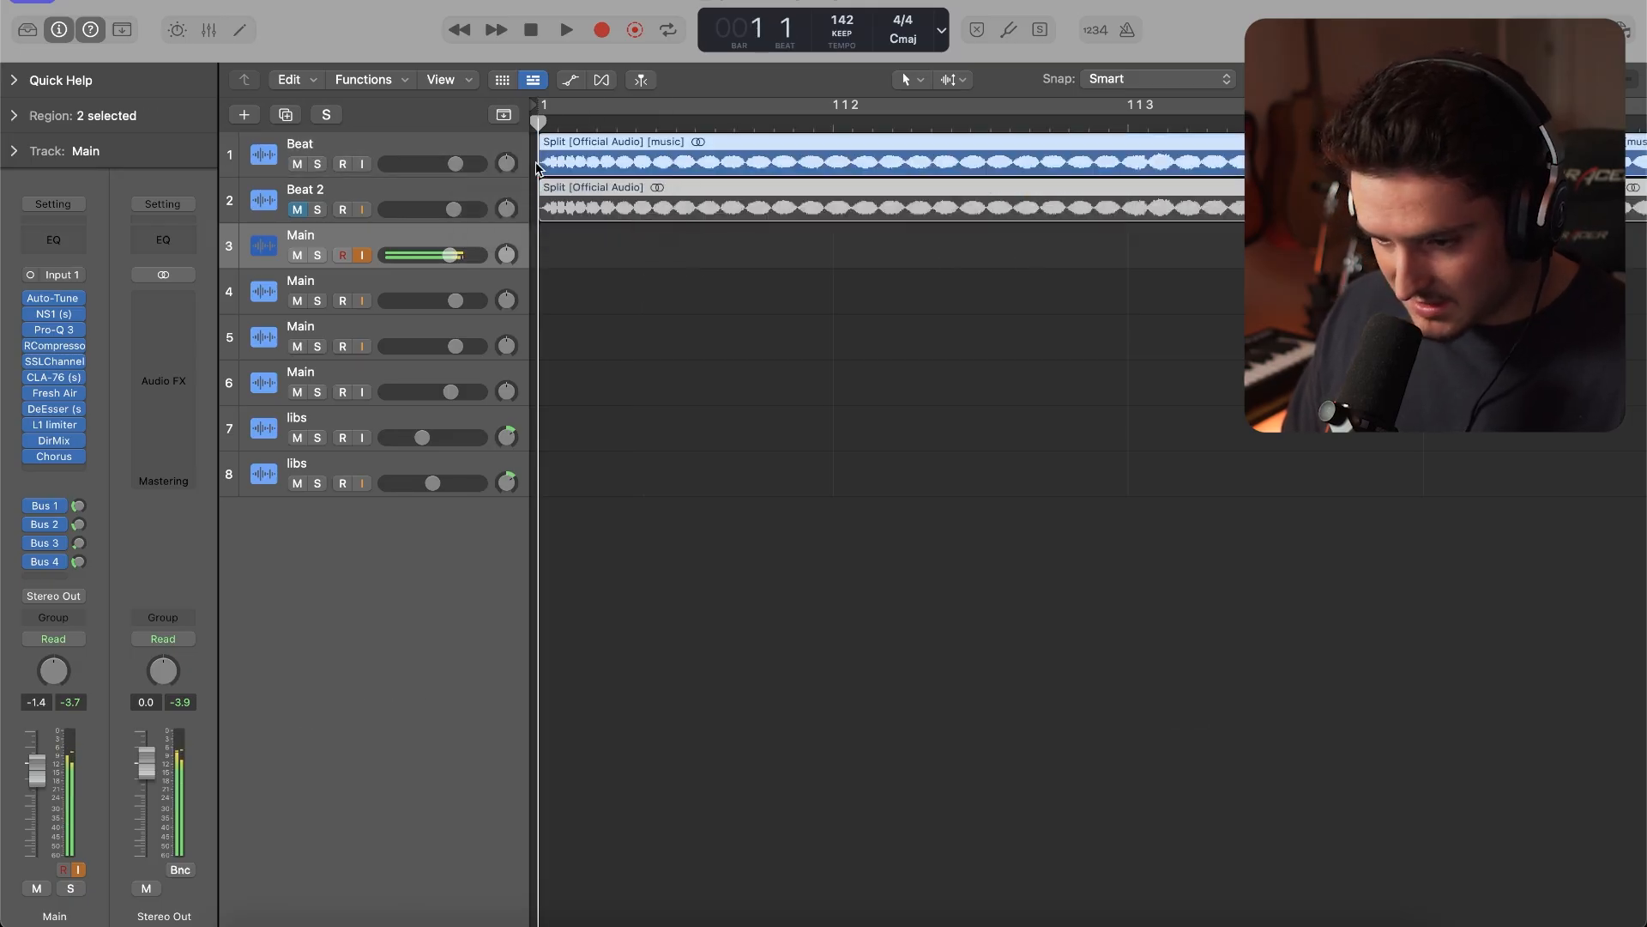
pyautogui.click(317, 209)
pyautogui.press('space')
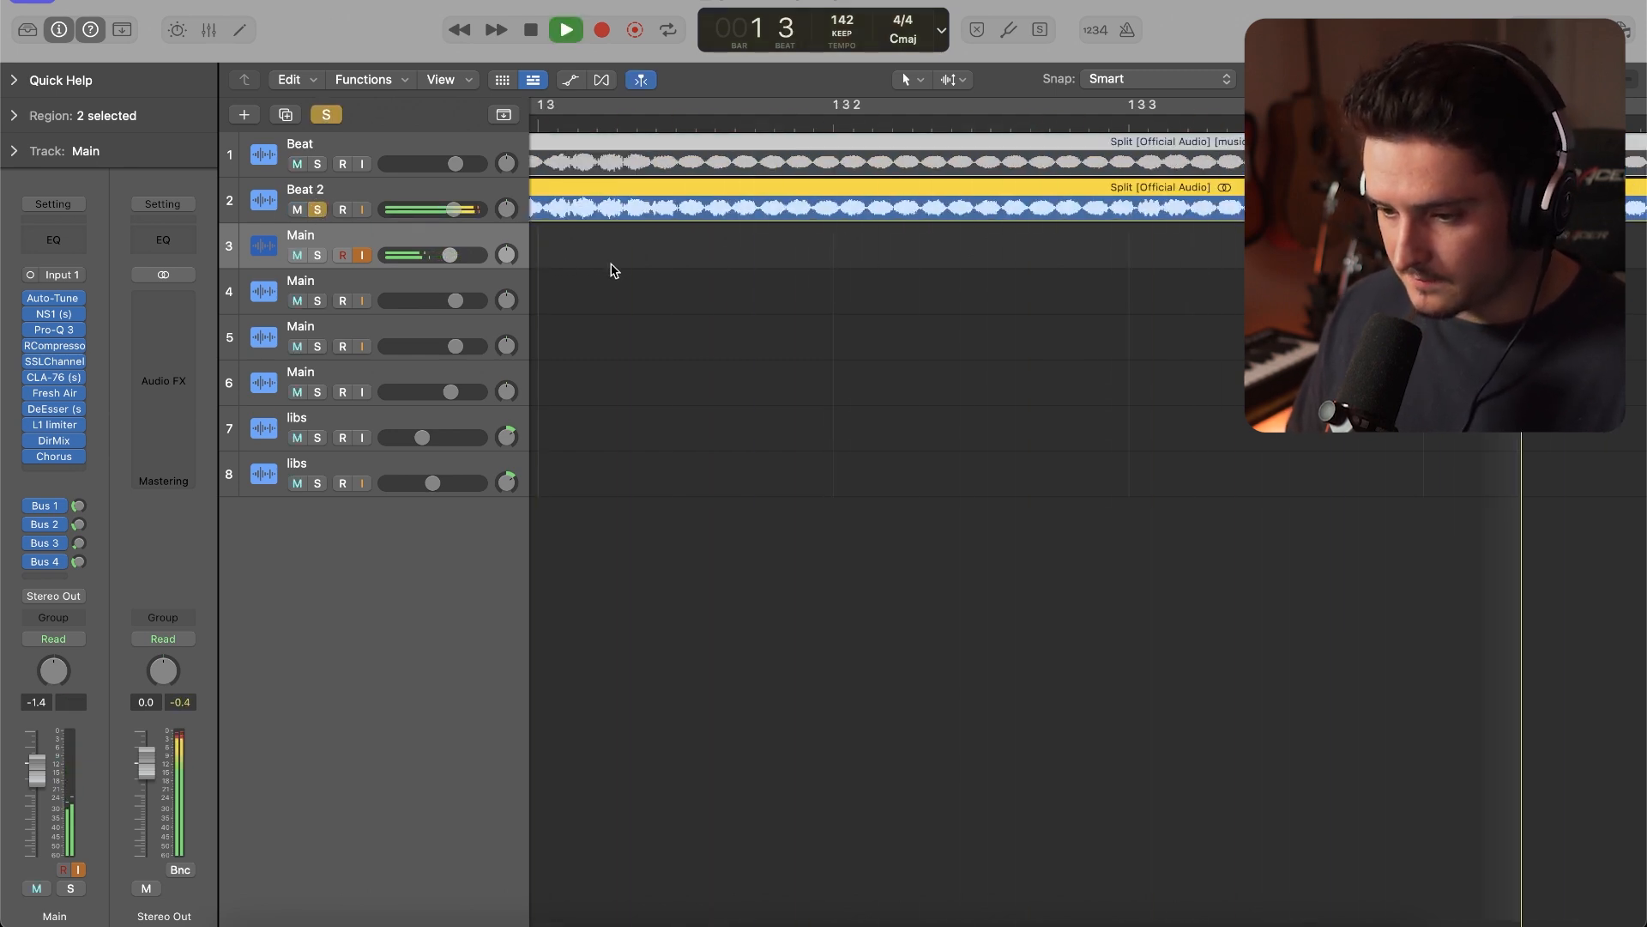
pyautogui.scroll(-10, 613, 270)
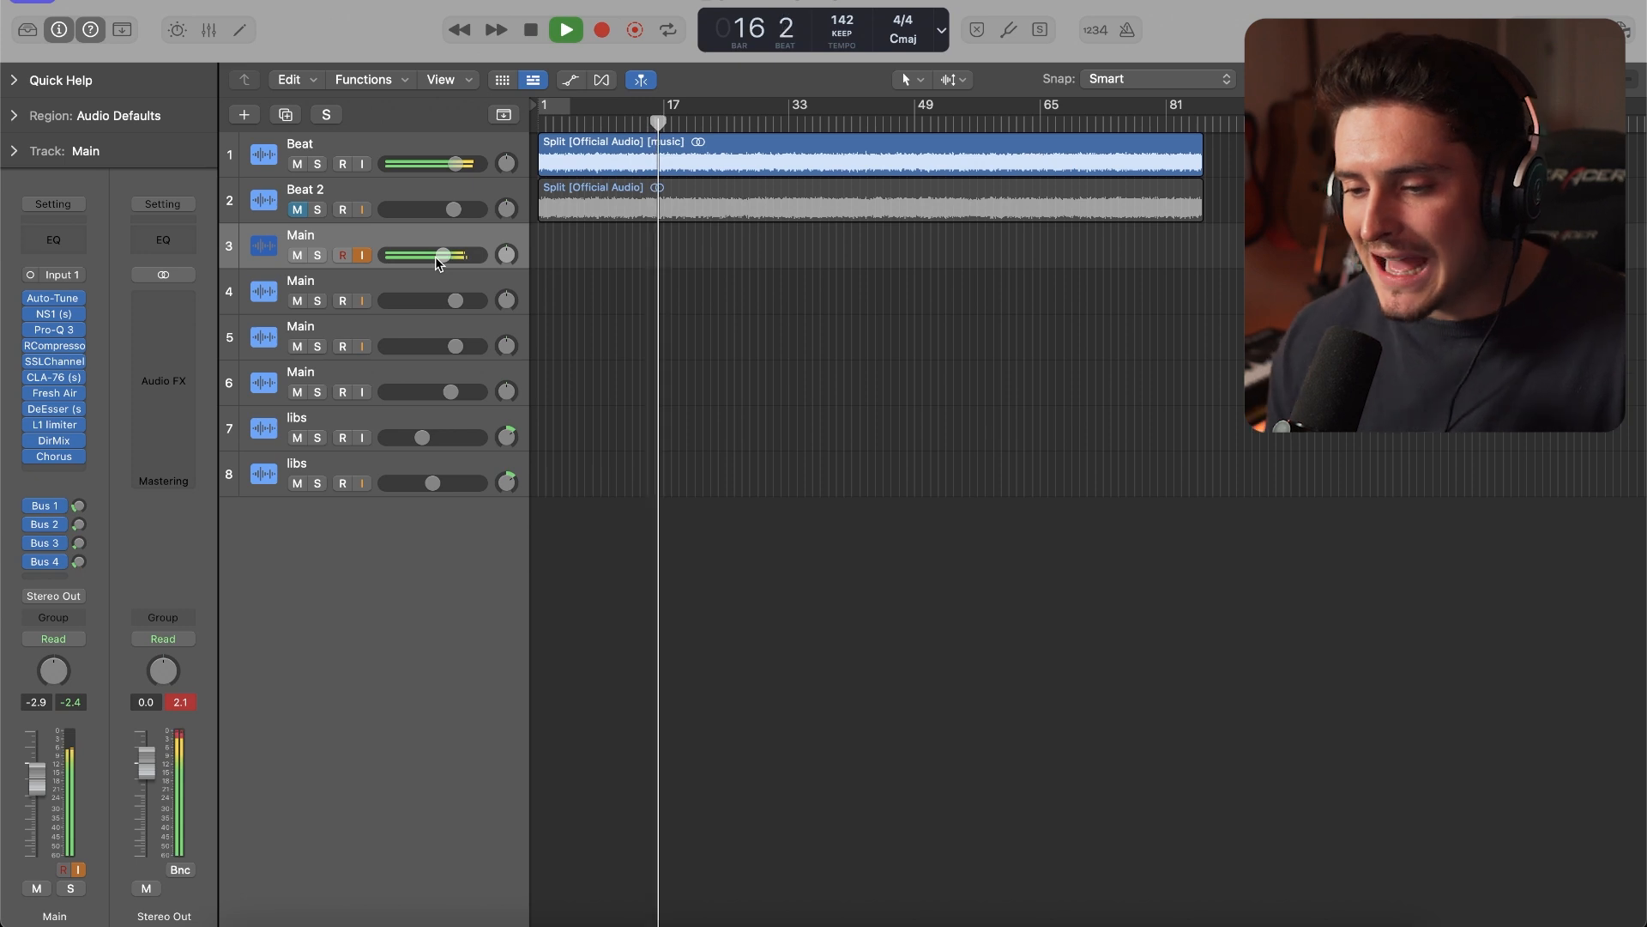
# Lower the first Main track's volume to -5.1 dB and review plug-ins in its chain, including RCompressor
pyautogui.moveTo(435, 256); pyautogui.dragTo(433, 256)
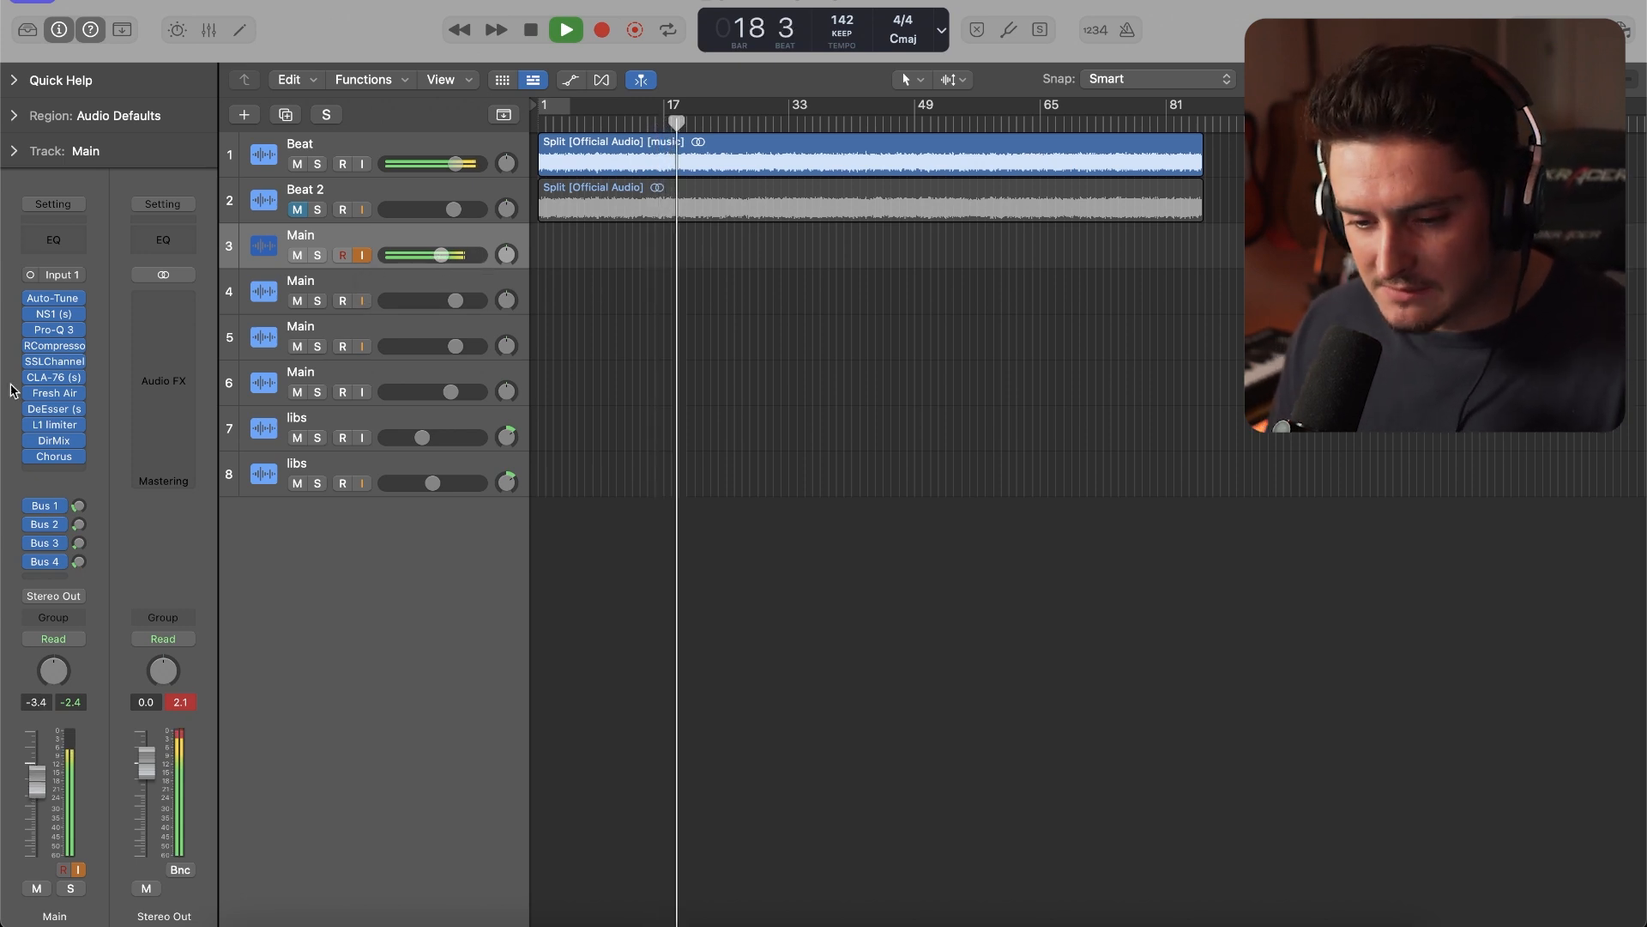
pyautogui.click(56, 393)
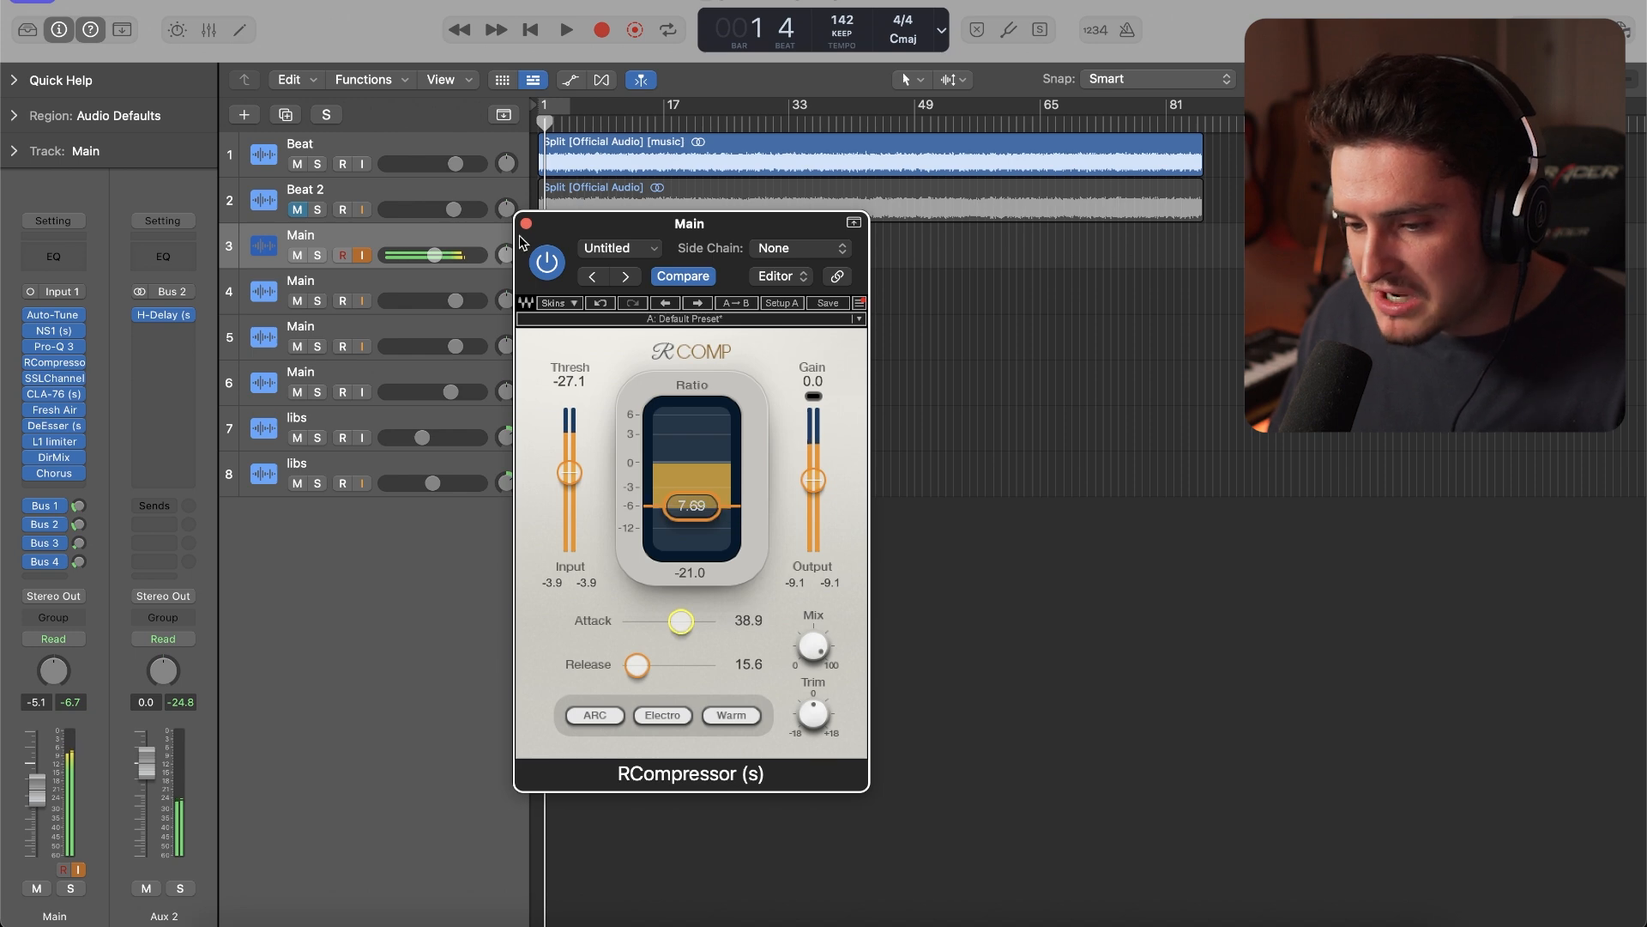
pyautogui.click(526, 225)
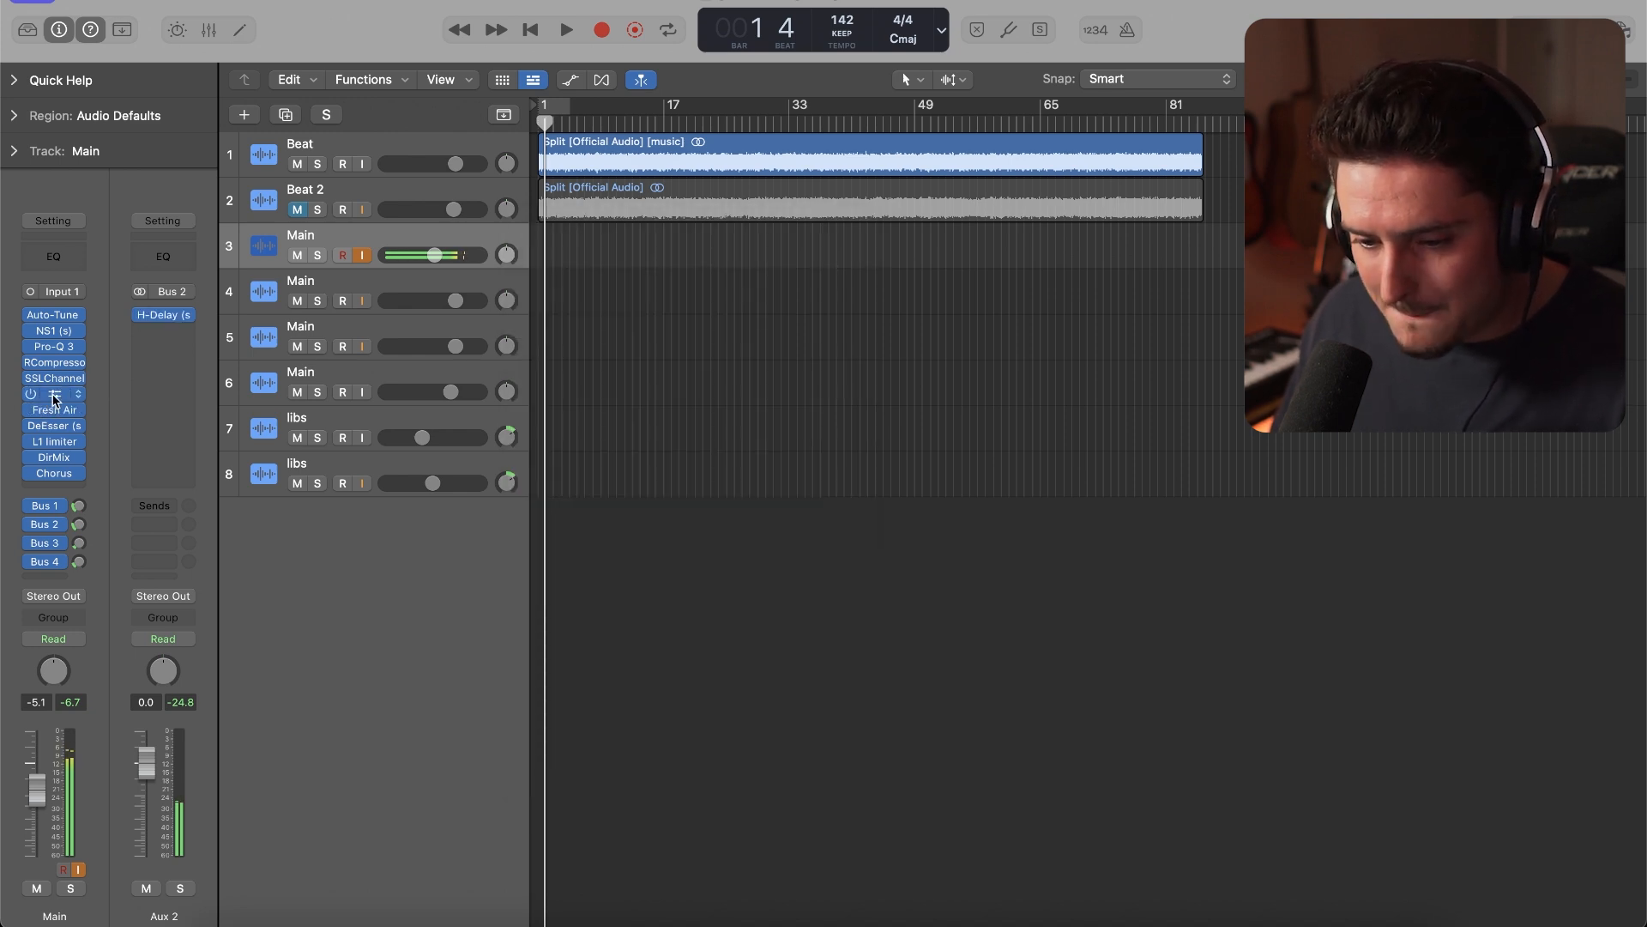
pyautogui.click(660, 644)
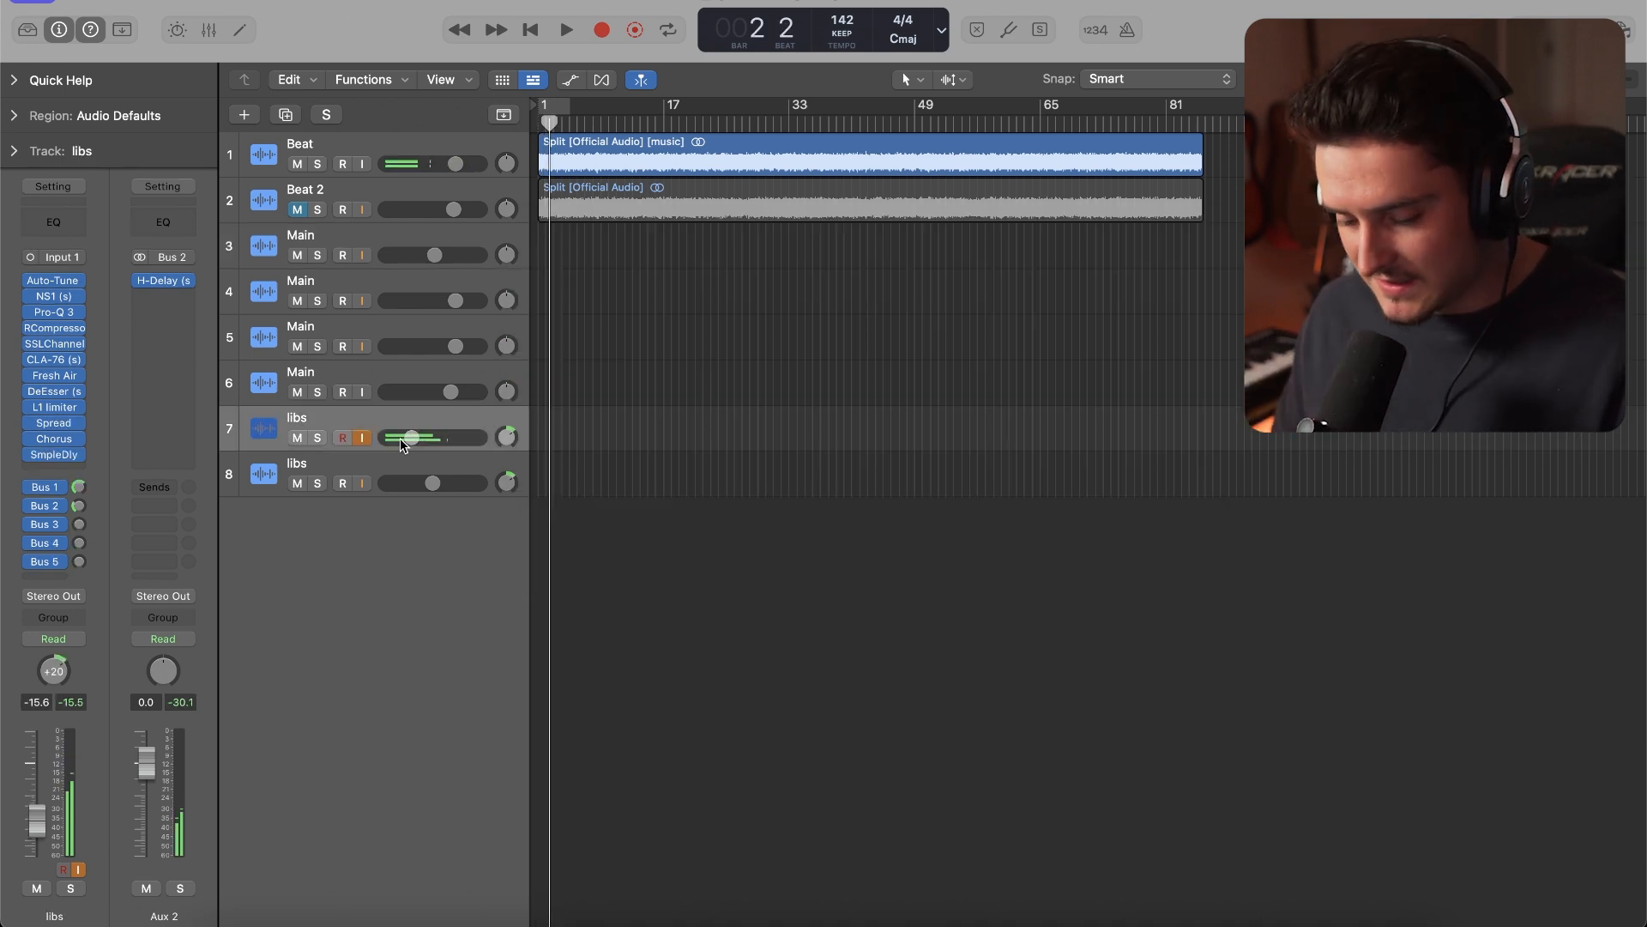
# Set the first libs track's volume to -15.6 dB and record an adlib take from bar 1 to about bar 5
pyautogui.press('Return')
pyautogui.press('r')
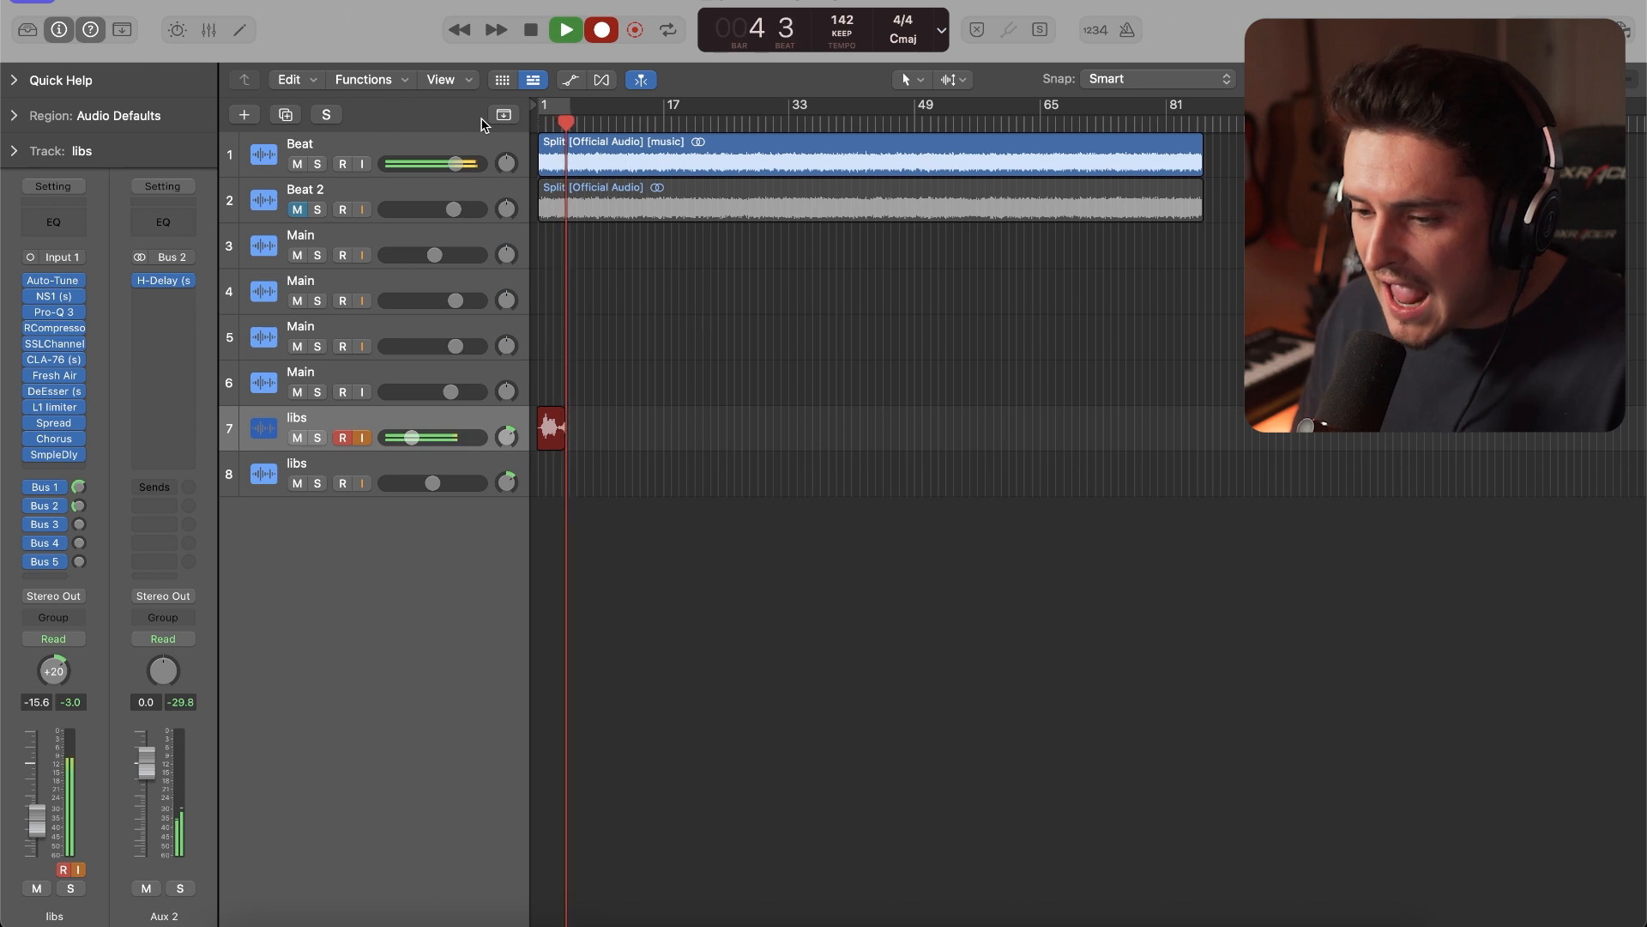
pyautogui.press('space')
# Record a main vocal take on the first Main track from bar 1 to about bar 16
pyautogui.click(358, 252)
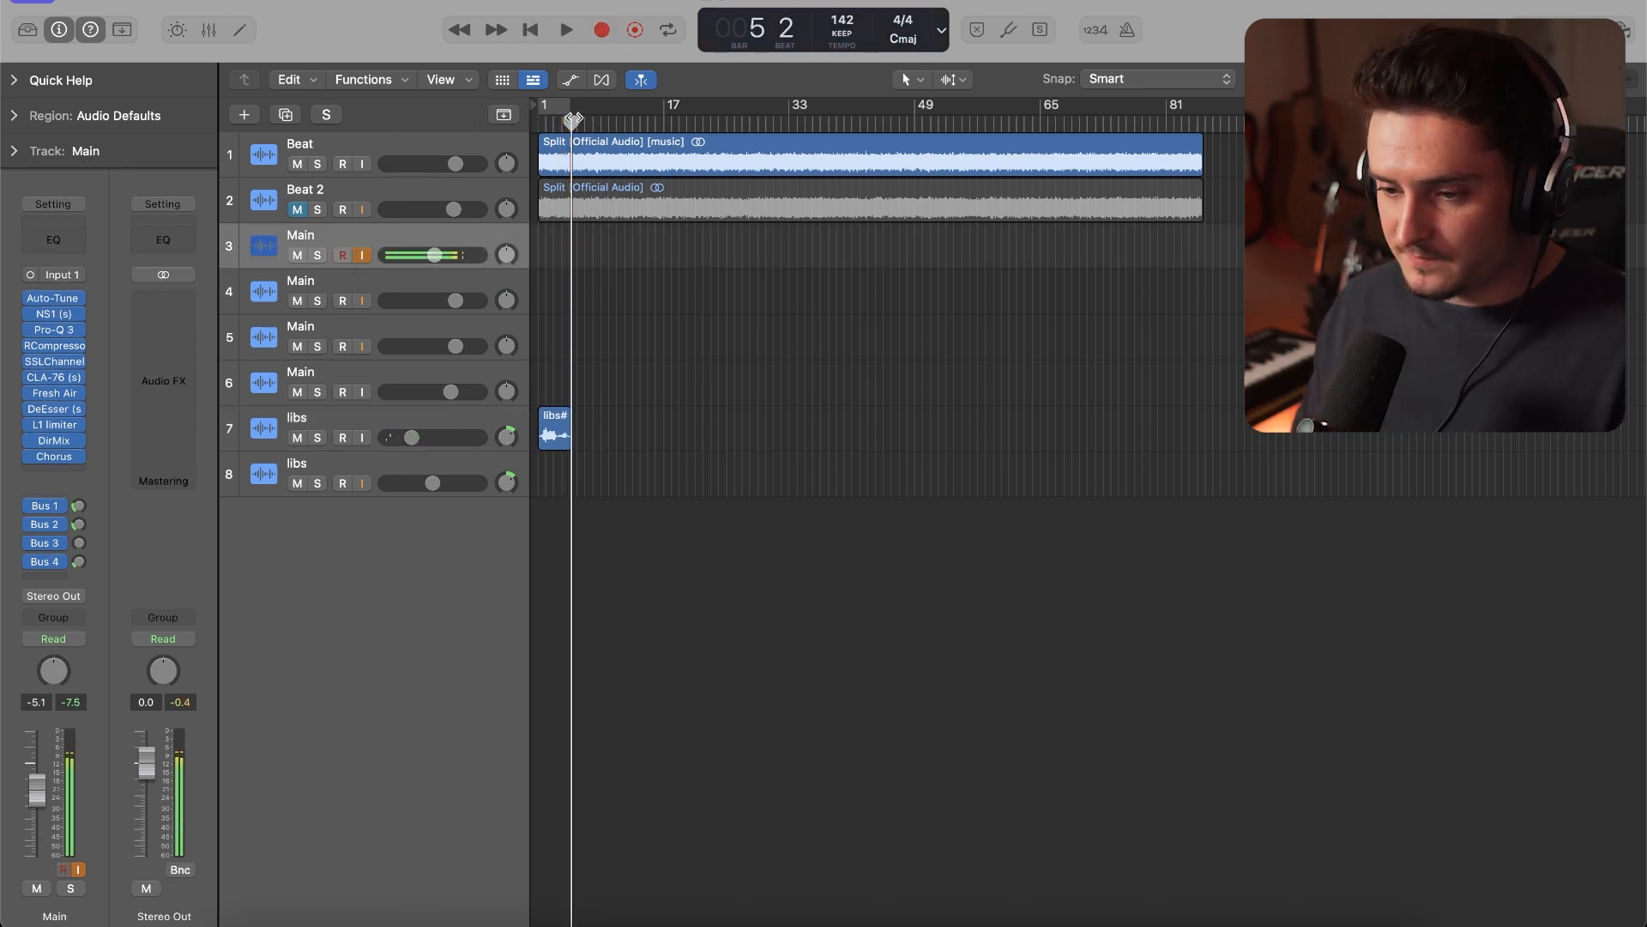
pyautogui.press('Return')
pyautogui.press('r')
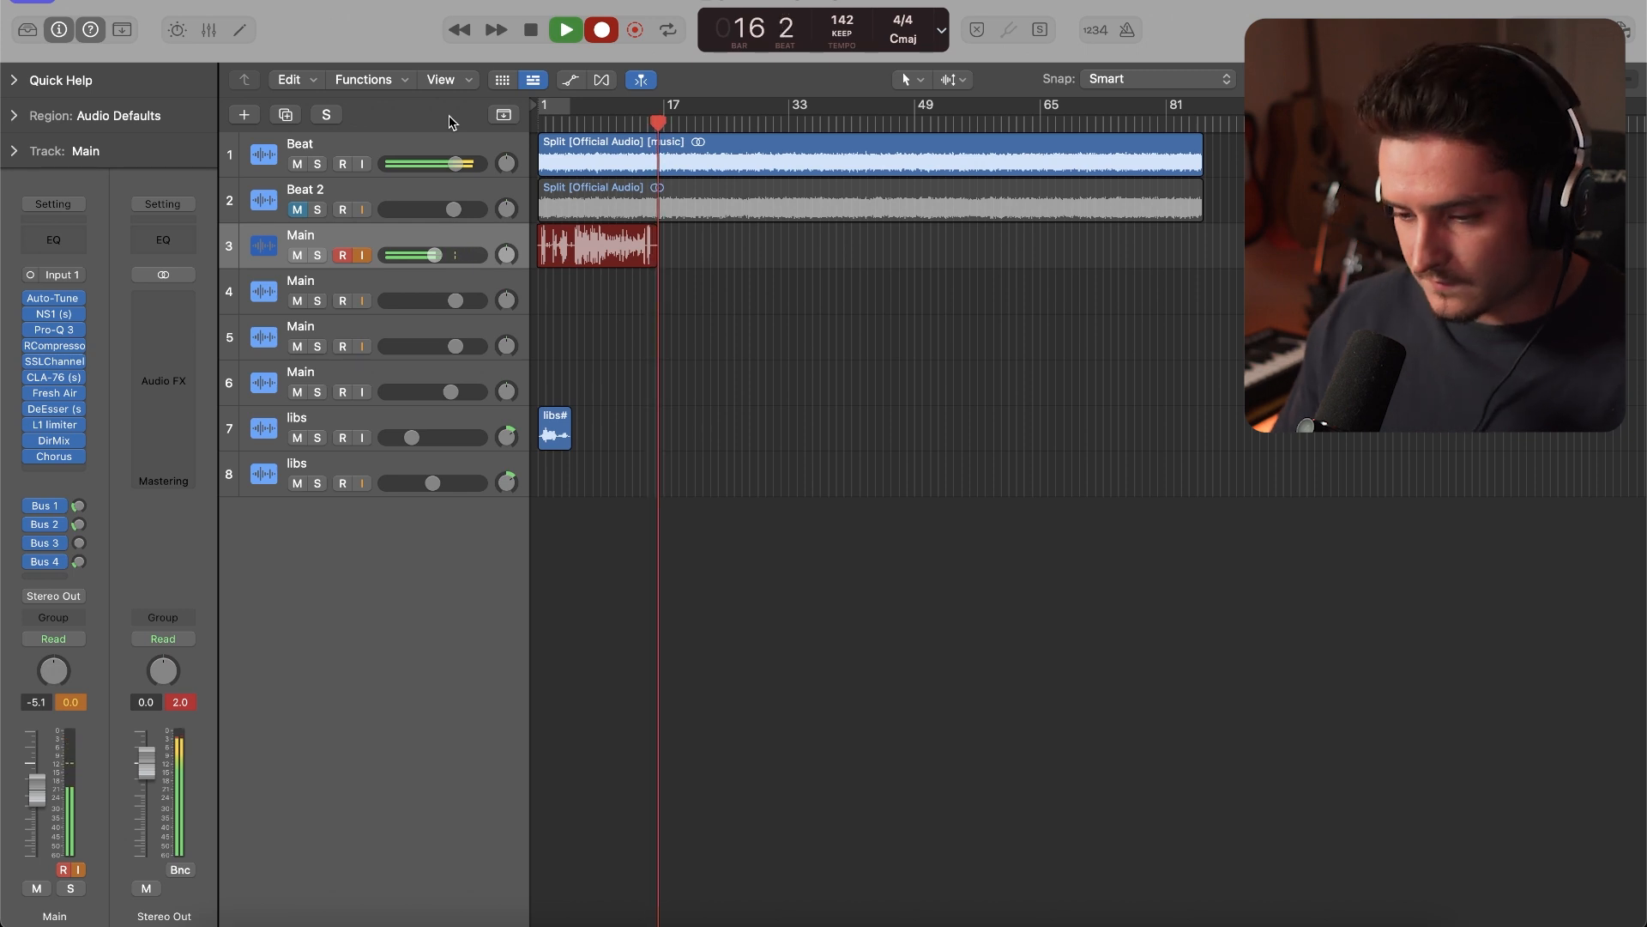
pyautogui.press('space')
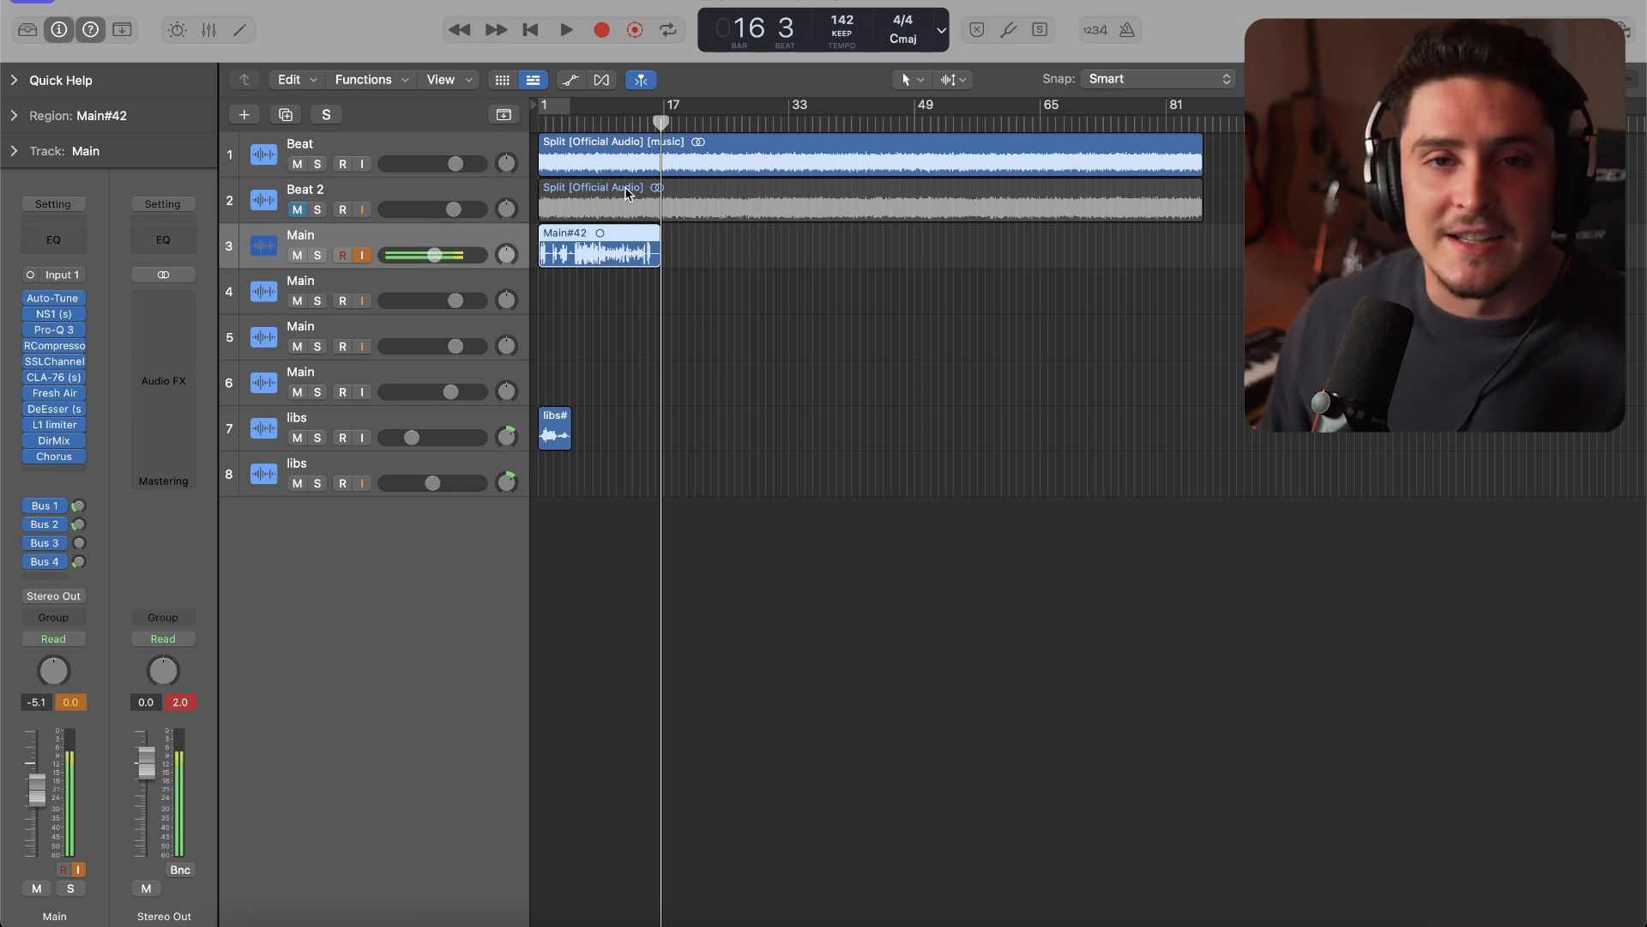
# Play the recorded take from bar 1, check the Bus 2 send level, and lower the first Main track's volume to -8.2 dB
pyautogui.press('Return')
pyautogui.press('space')
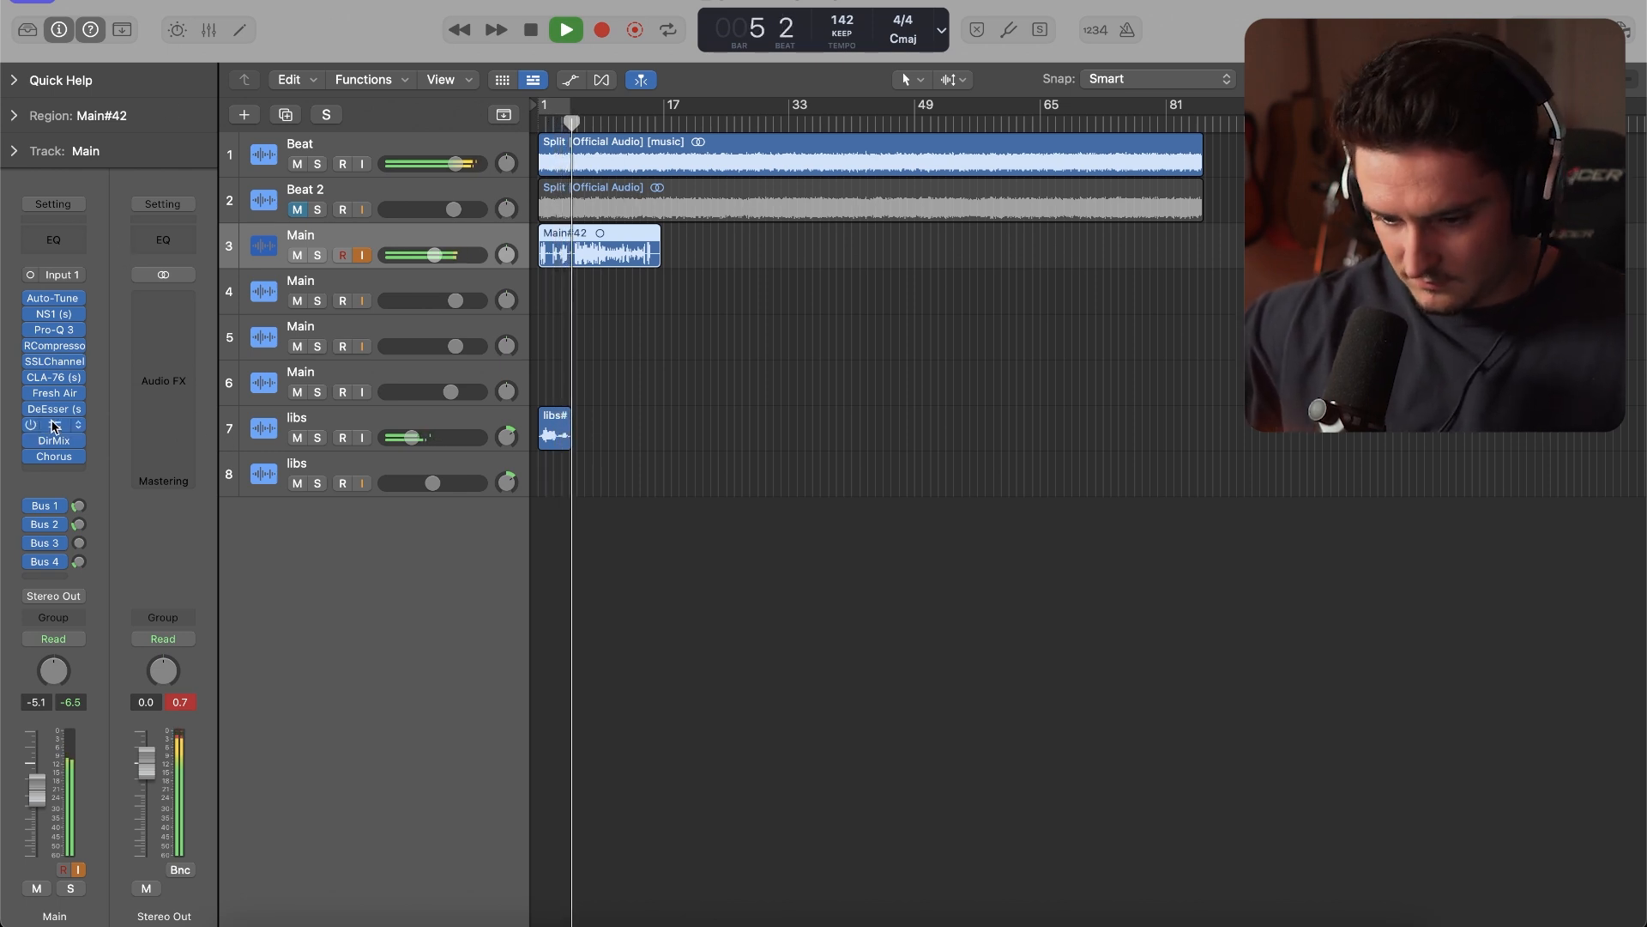
pyautogui.click(81, 523)
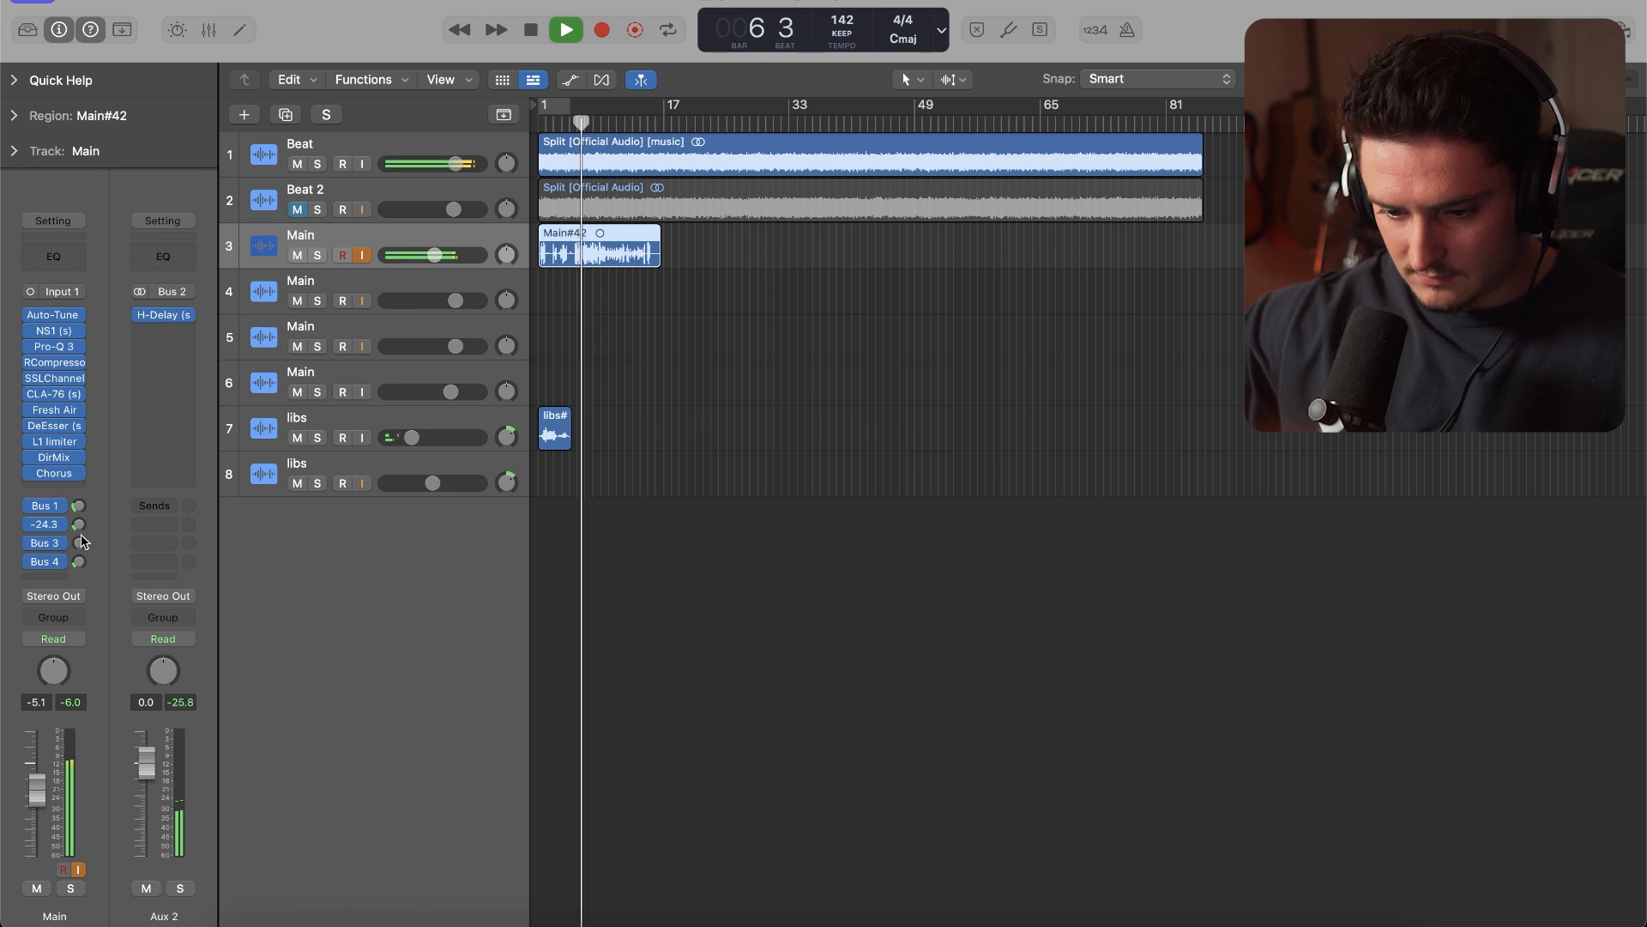
pyautogui.moveTo(434, 255); pyautogui.dragTo(427, 257)
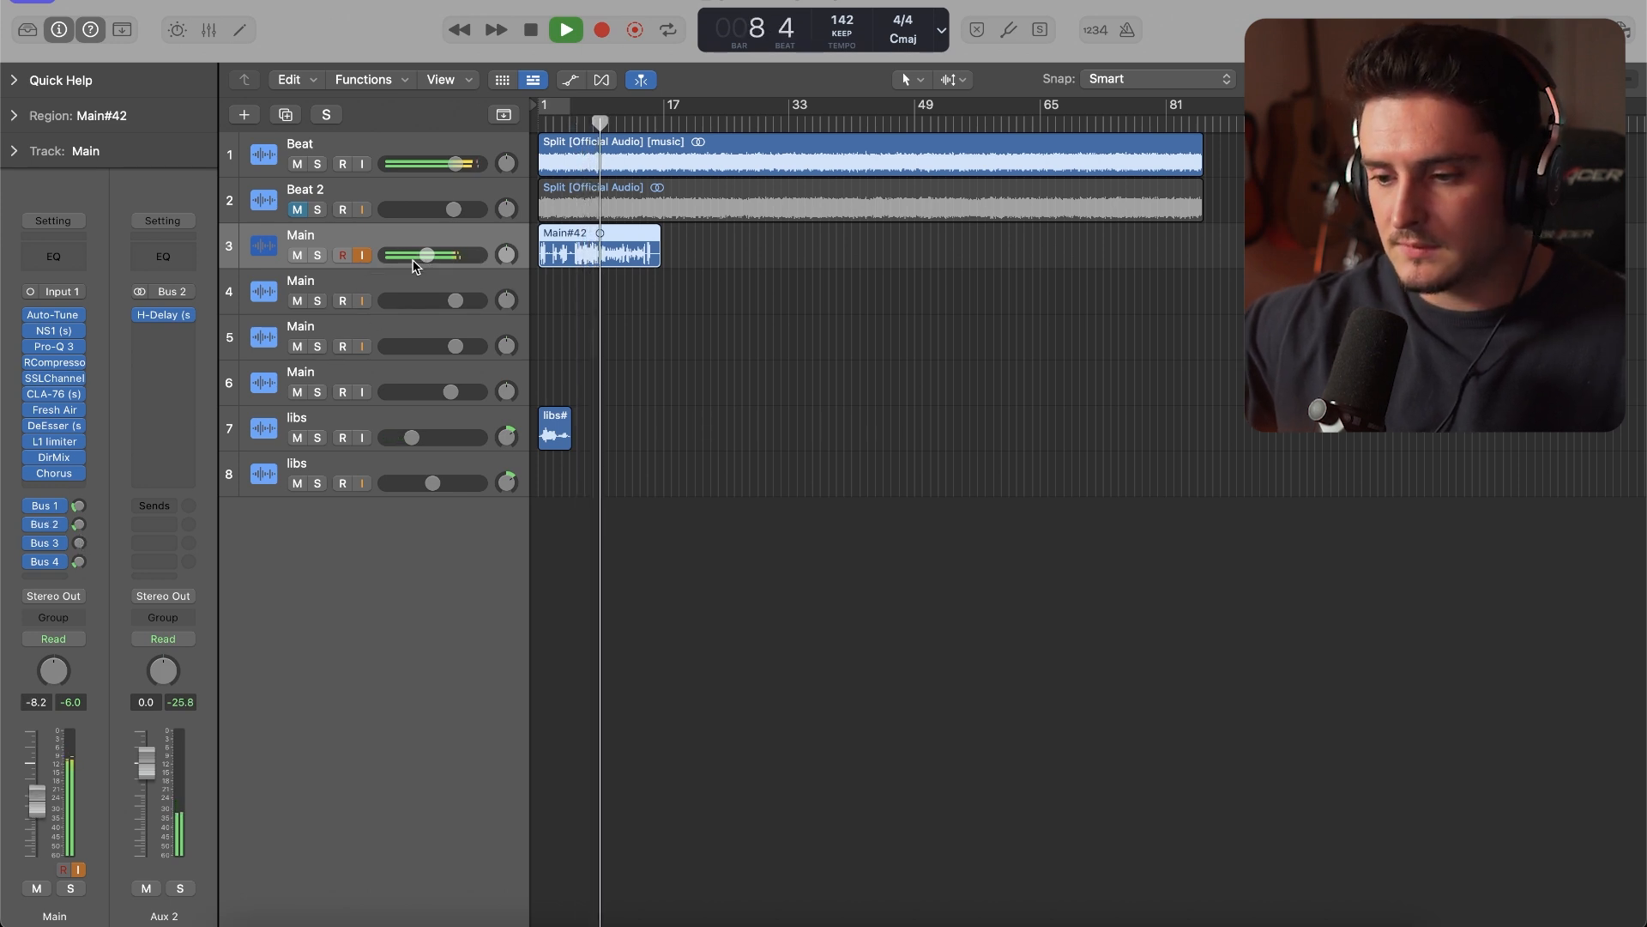